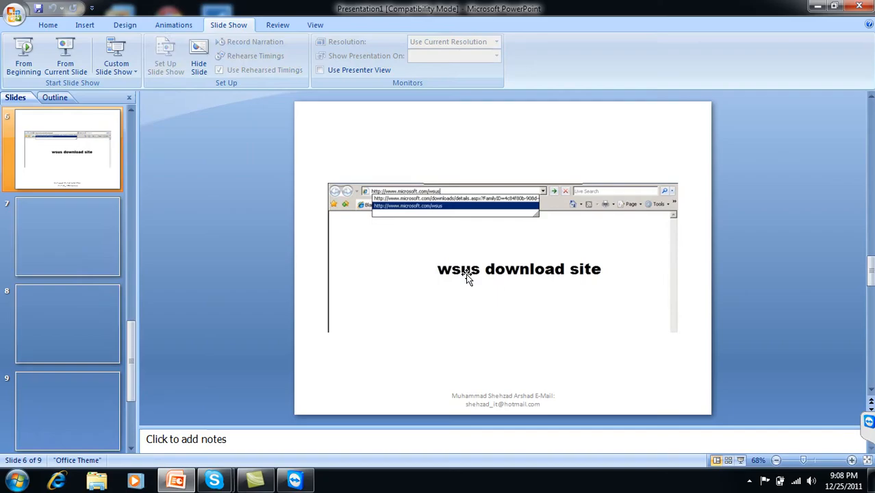
Minimize PowerPoint, launch VMware Workstation, and minimize the Skype call window
left_click(814, 8)
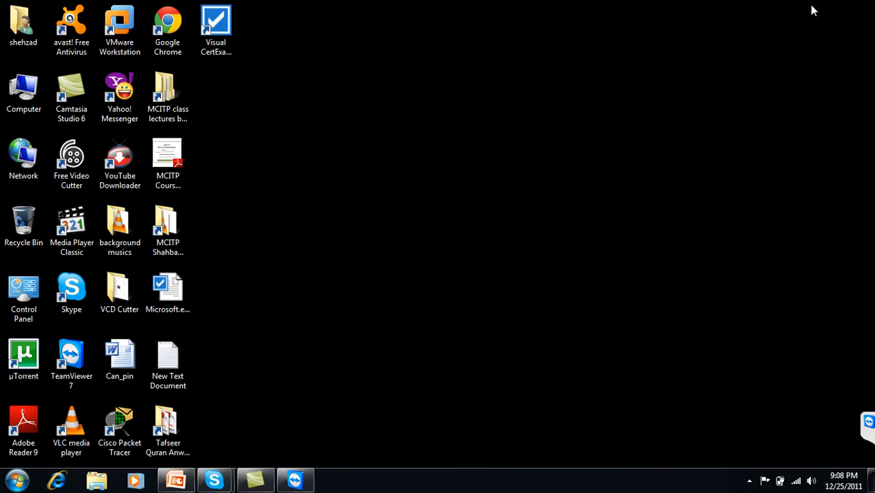
double_click(116, 27)
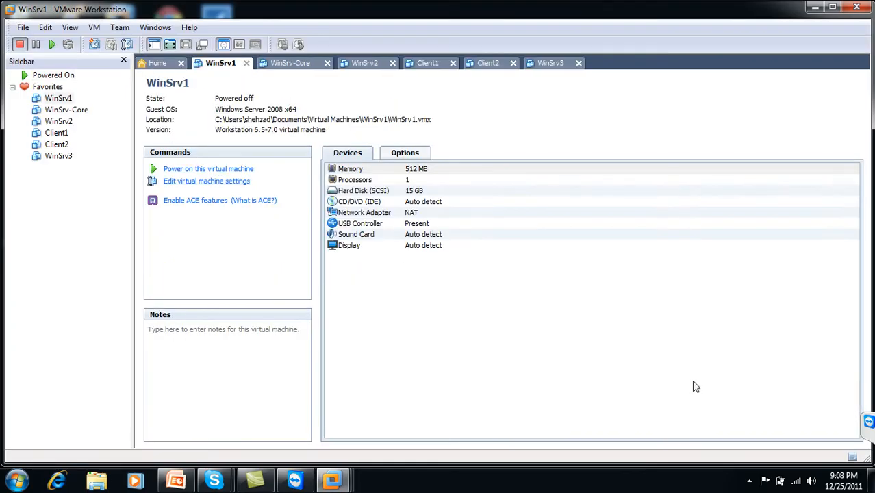
left_click(749, 481)
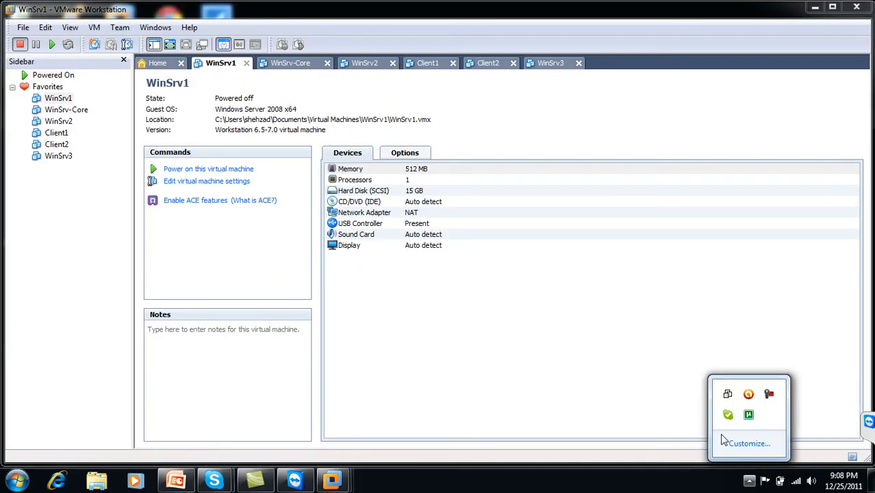
left_click(769, 395)
left_click(820, 432)
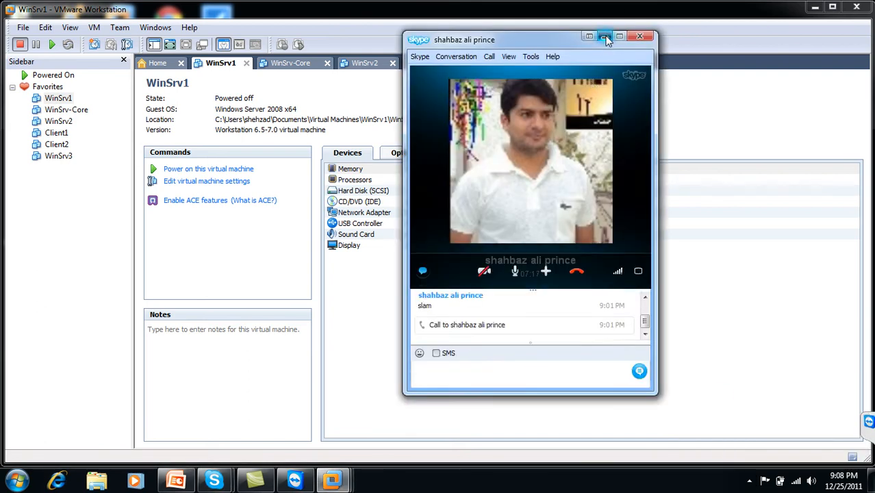
left_click(607, 34)
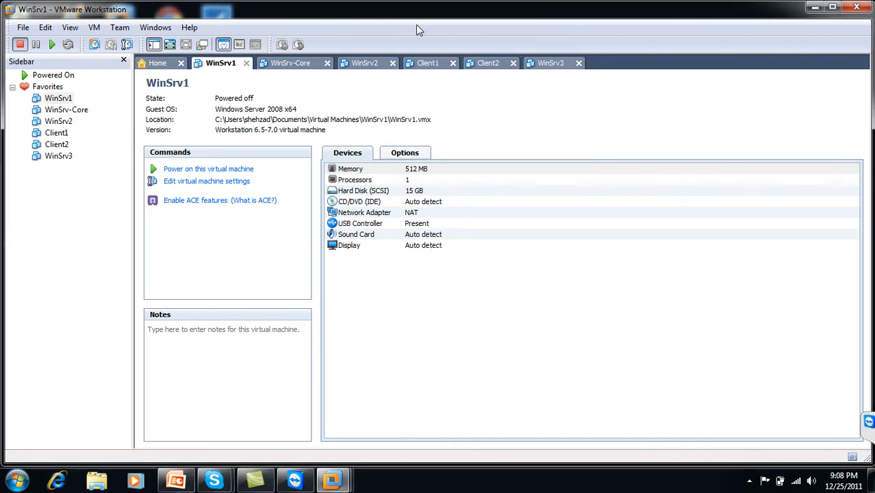
Power on the WinSrv2 virtual machine and maximize VMware, then return to PowerPoint
left_click(365, 63)
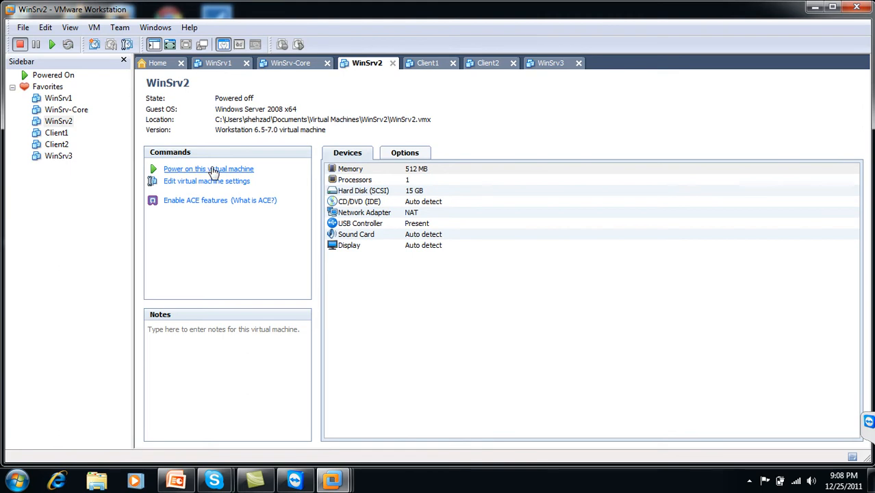
left_click(213, 171)
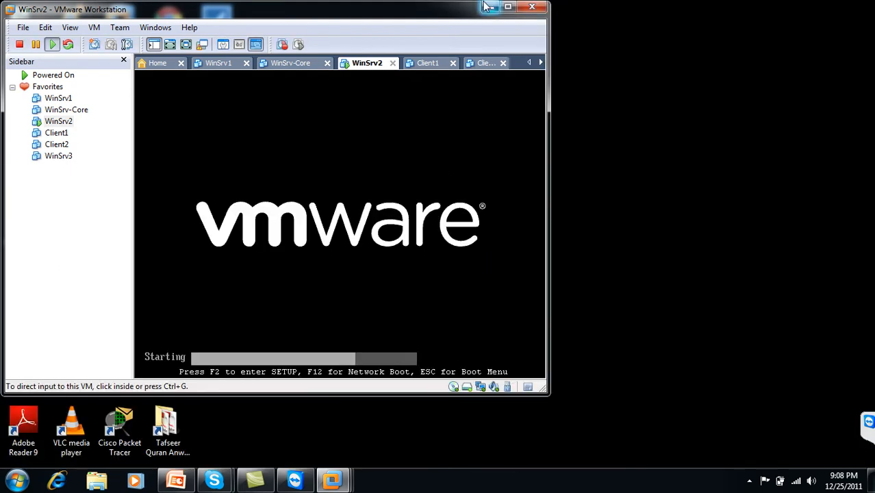
left_click(507, 6)
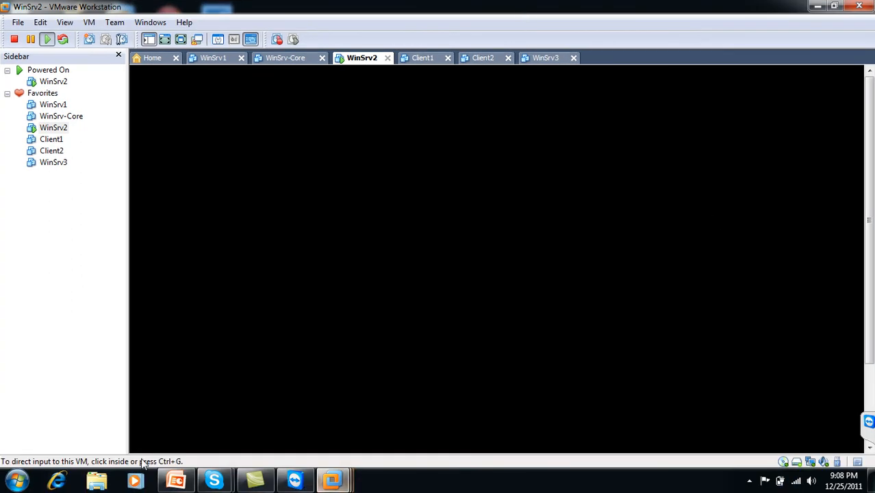
left_click(176, 480)
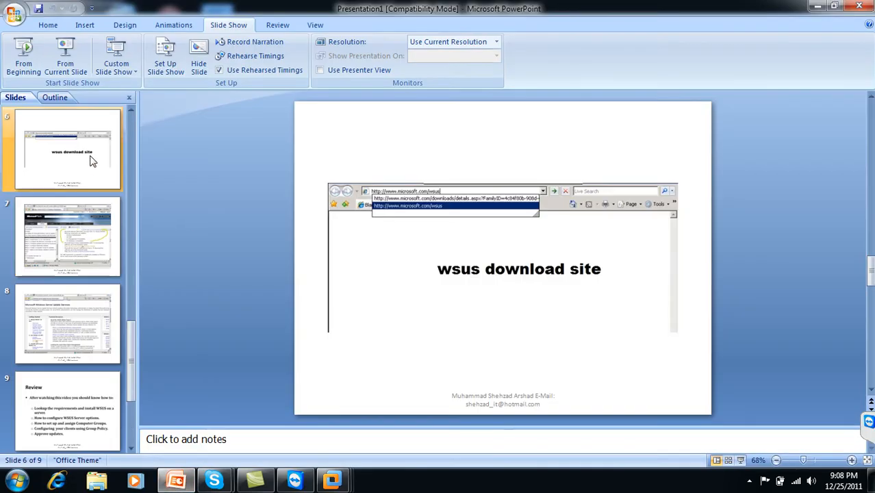
Select the slide 4 'What is WSUS?' thumbnail in the Slides pane
left_click(134, 108)
left_click(133, 108)
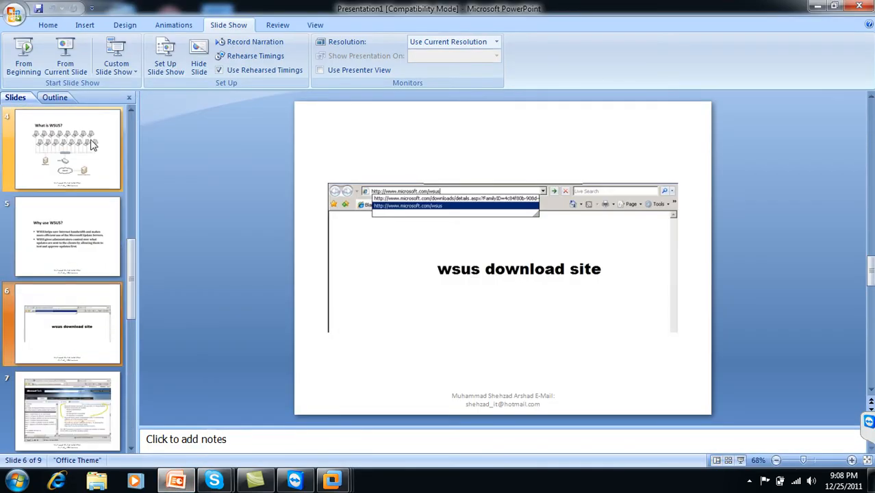
left_click(69, 149)
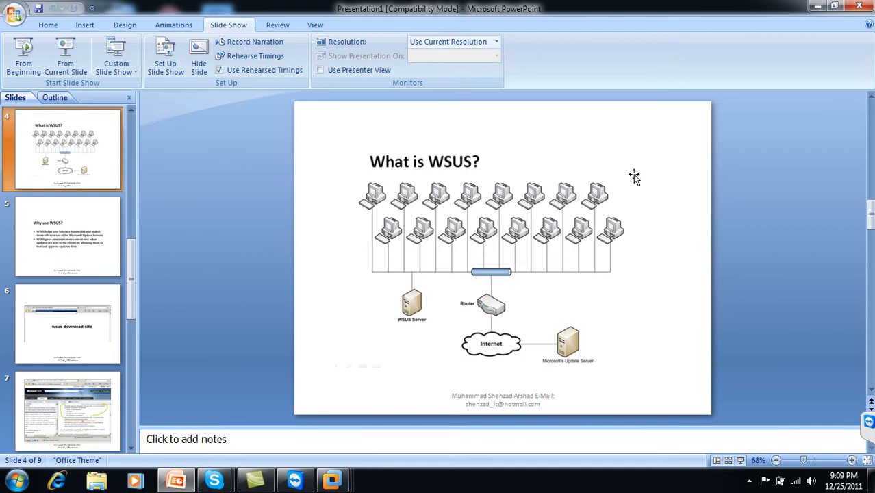
left_click(815, 6)
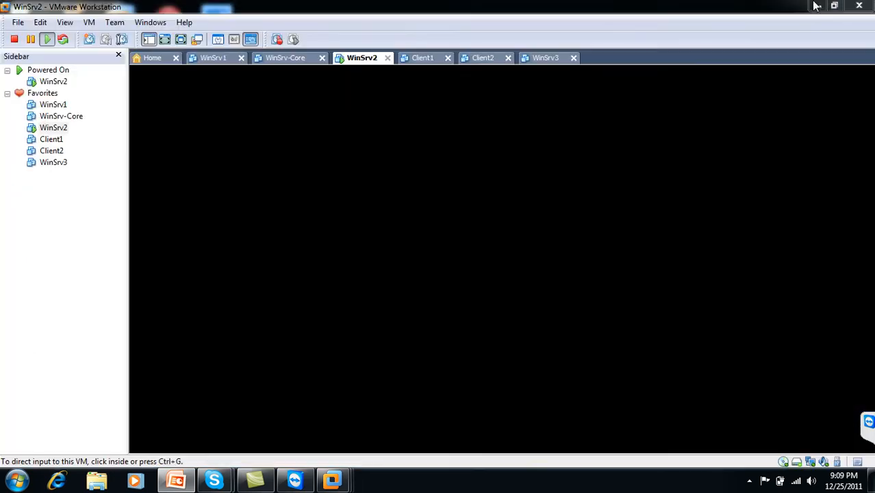
double_click(811, 462)
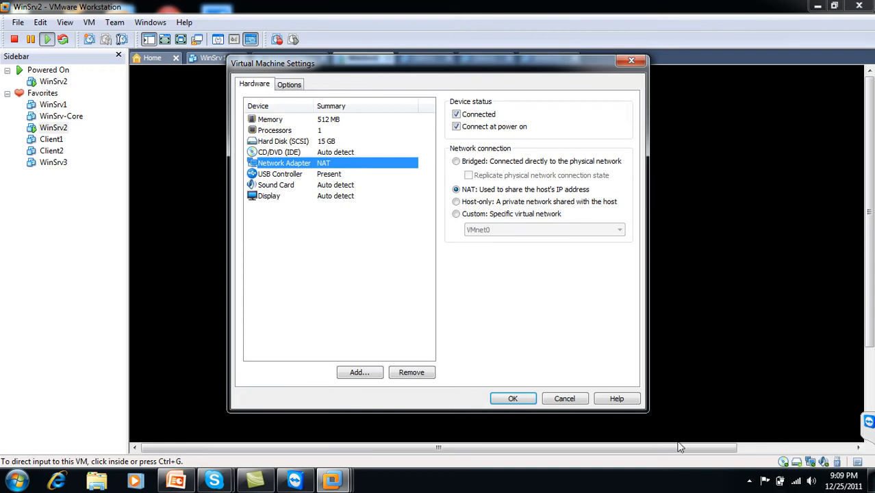
left_click(793, 479)
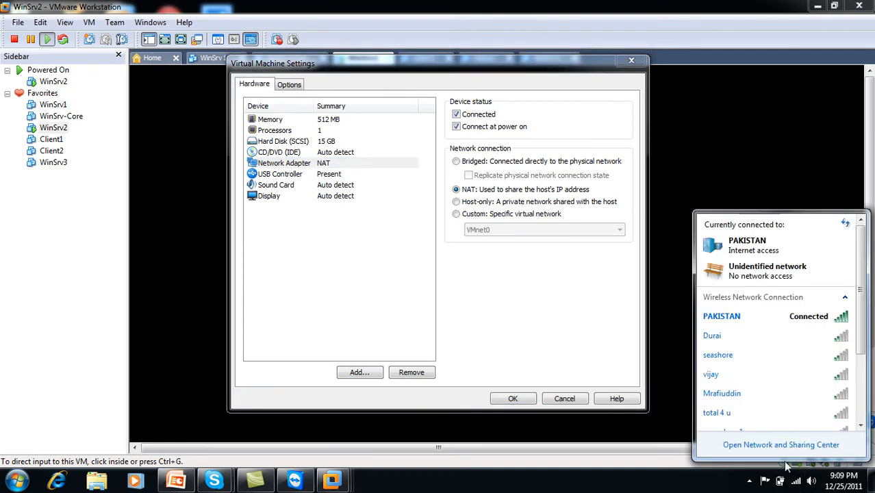
mouse_move(778, 322)
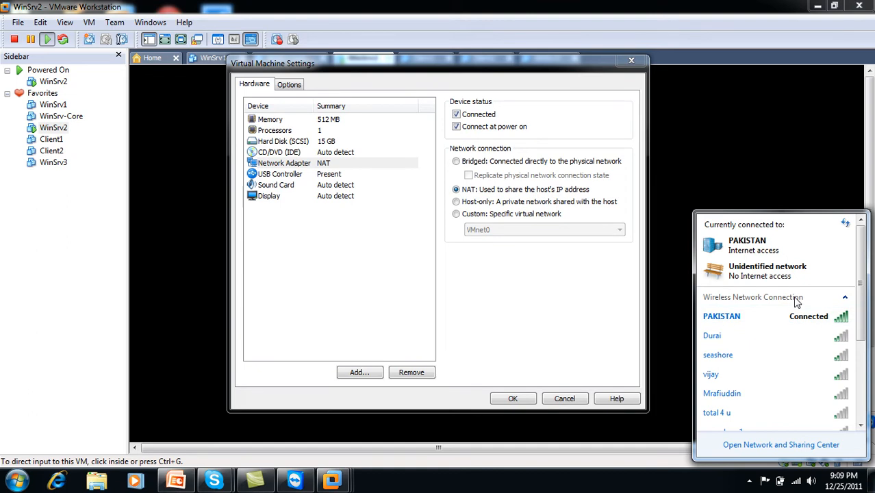
left_click(569, 400)
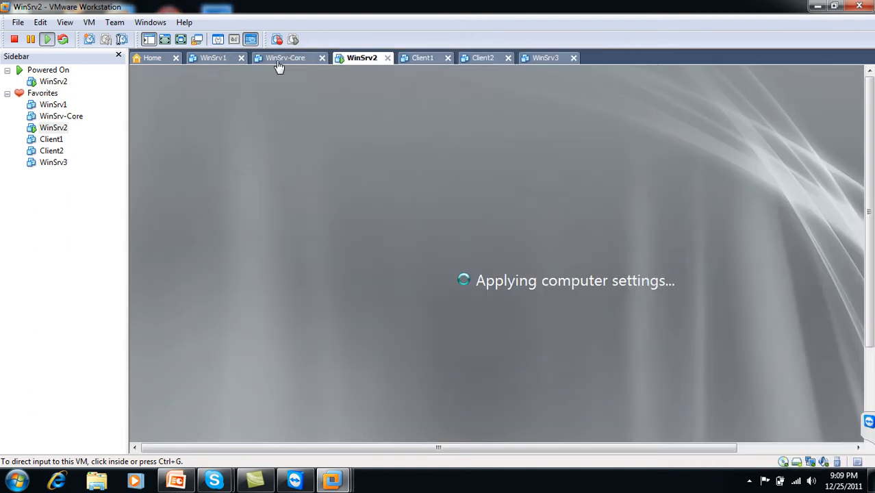
double_click(811, 463)
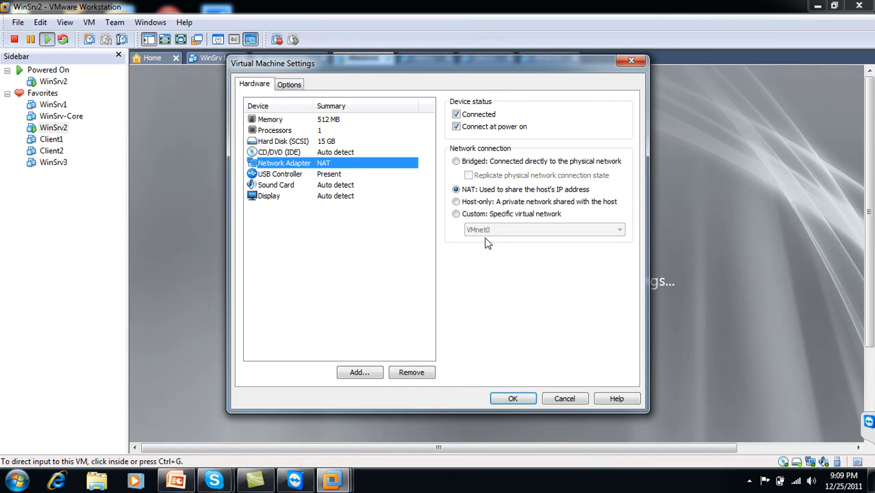
left_click(561, 400)
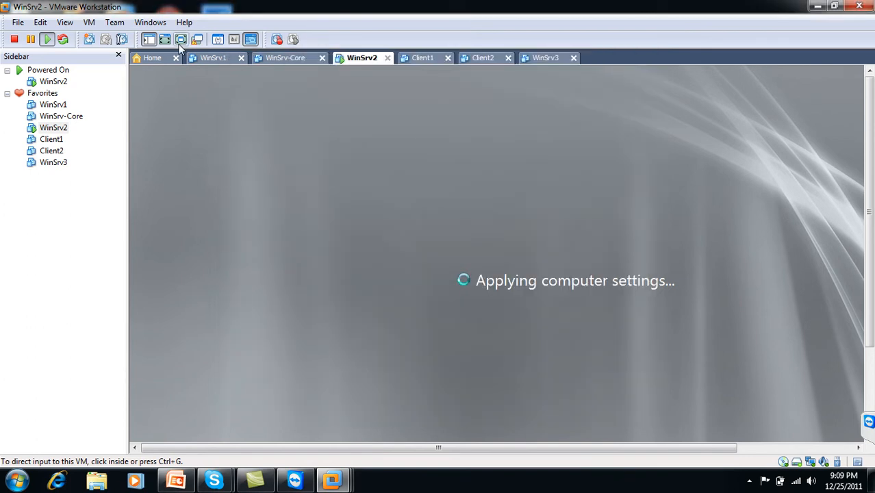
Switch the WinSrv2 console to full screen and restore it from the VMware taskbar preview
left_click(180, 40)
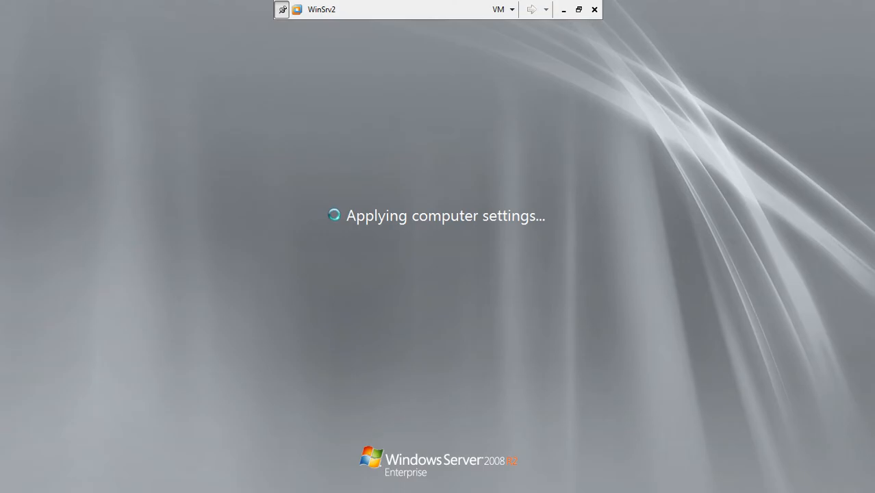
left_click(566, 11)
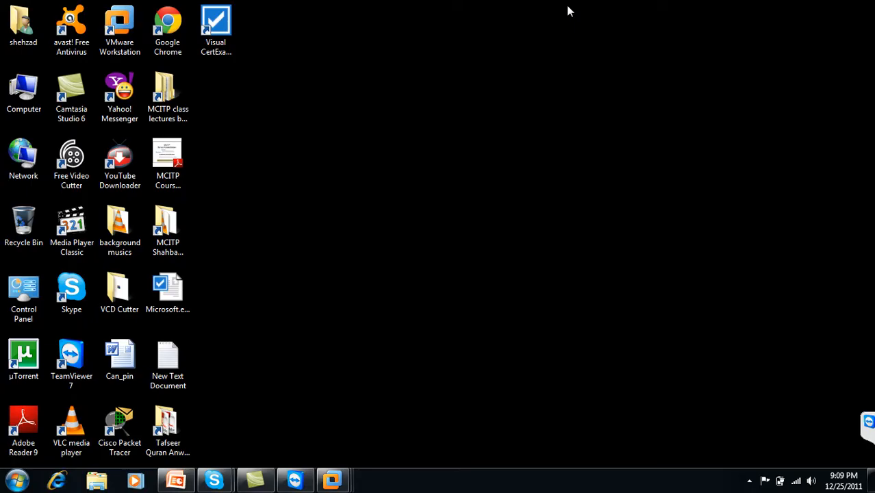
left_click(749, 481)
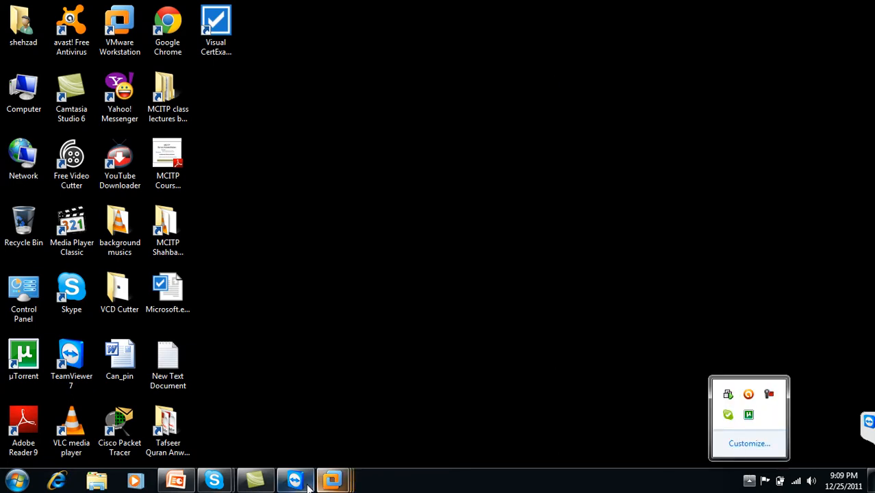
left_click(334, 481)
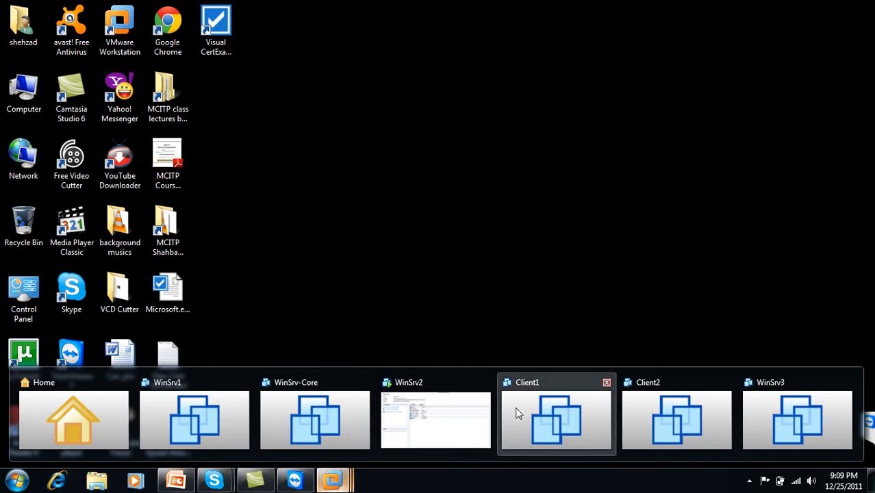
left_click(444, 407)
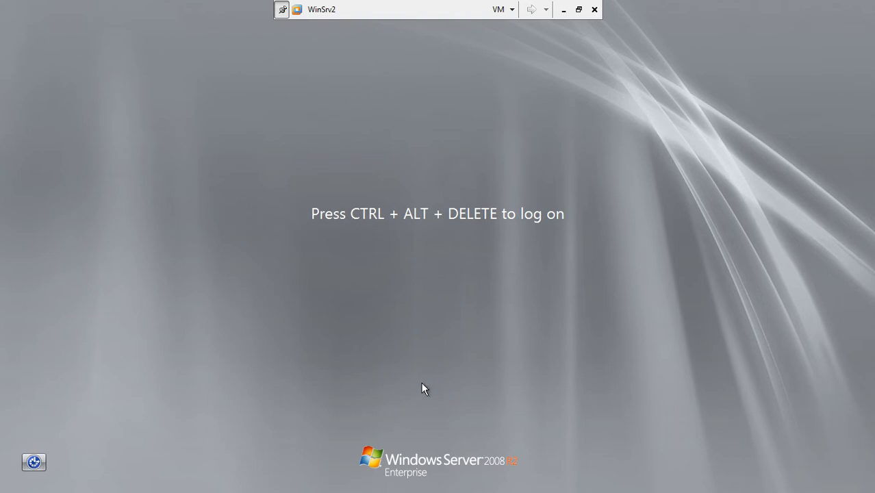
Send Ctrl+Alt+Del to WinSrv2 and log on with the Administrator password
key("ctrl+alt+End")
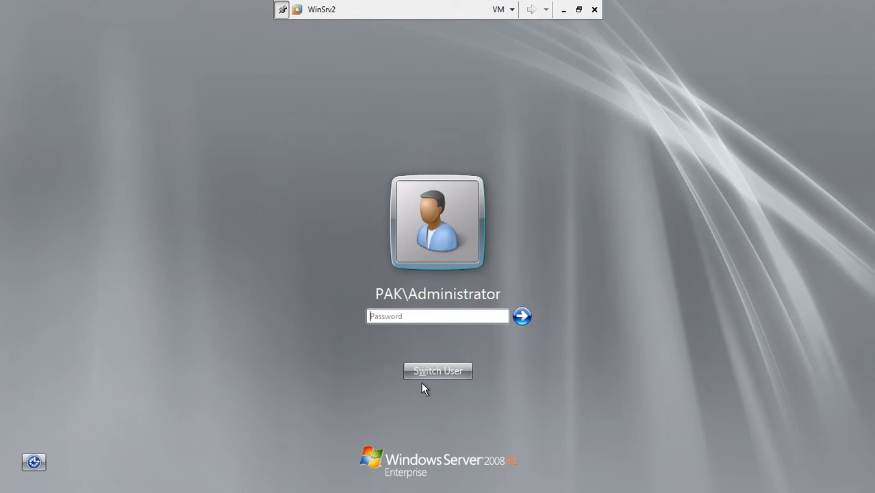
type("••")
key("BackSpace")
key("BackSpace")
type("••••••")
left_click(520, 316)
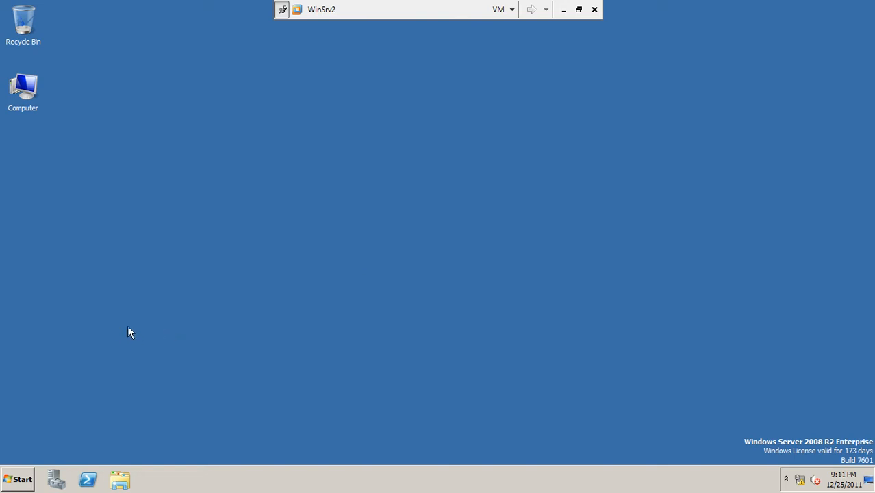
Launch Internet Explorer, then run 'ping yahoo.com' from a Command Prompt
left_click(27, 478)
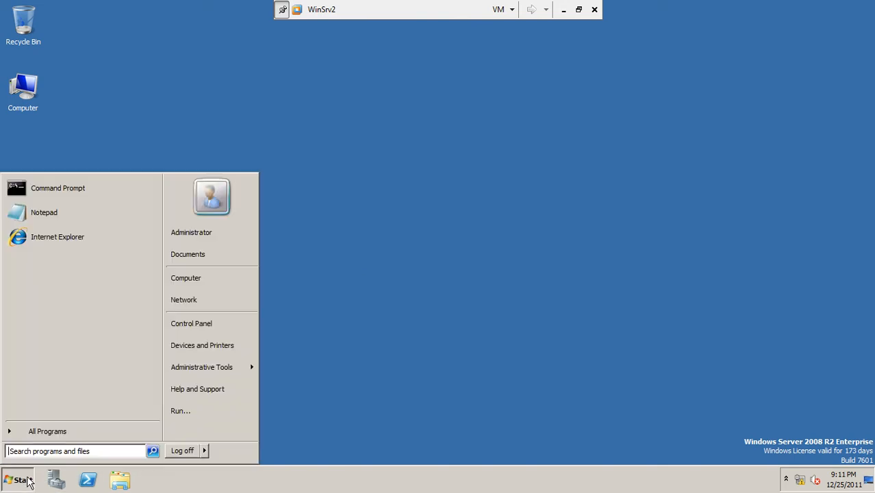
left_click(69, 238)
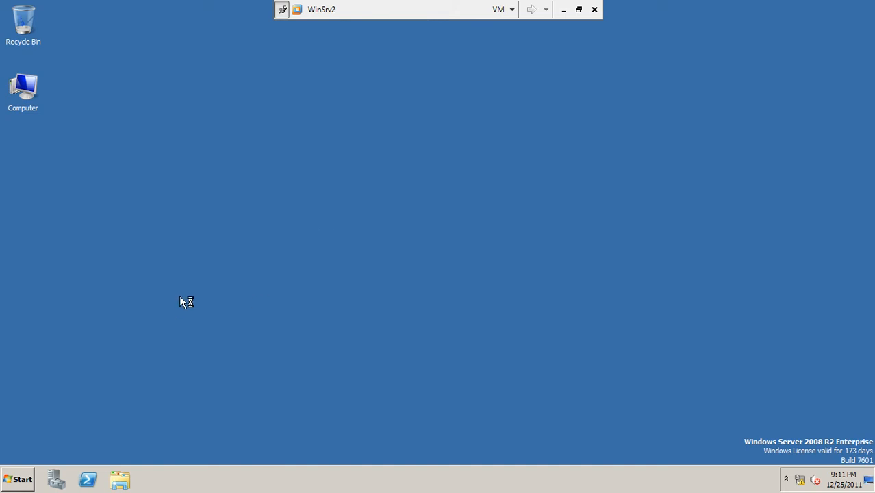
left_click(5, 488)
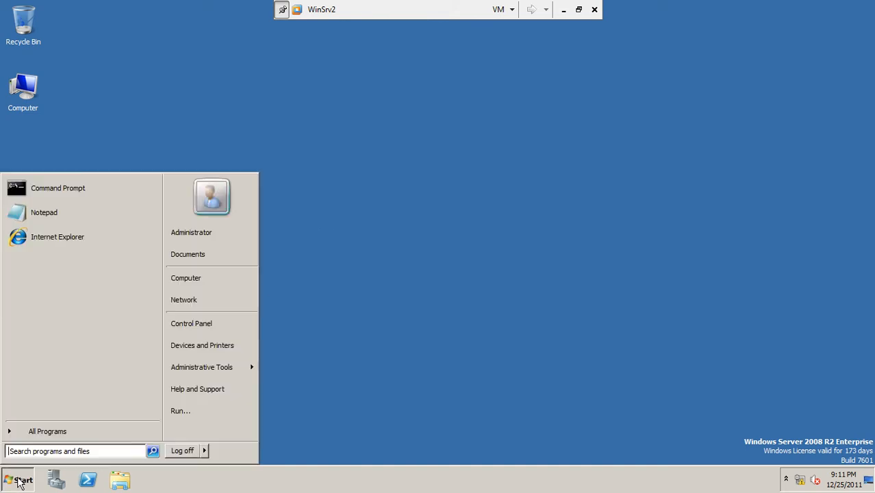
left_click(65, 183)
type("ping yahoo.com")
key("Return")
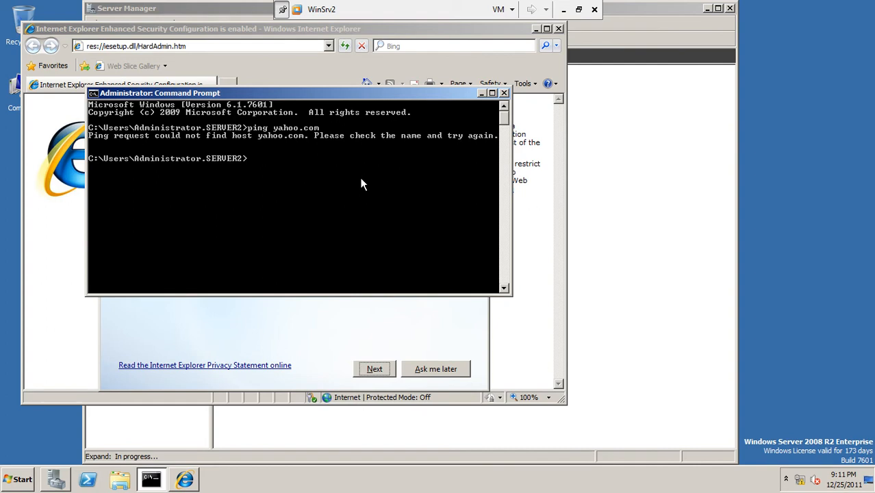
Rerun 'ping yahoo.com', close the Command Prompt, and postpone the IE welcome setup
type("ping yahoo.com")
key("Return")
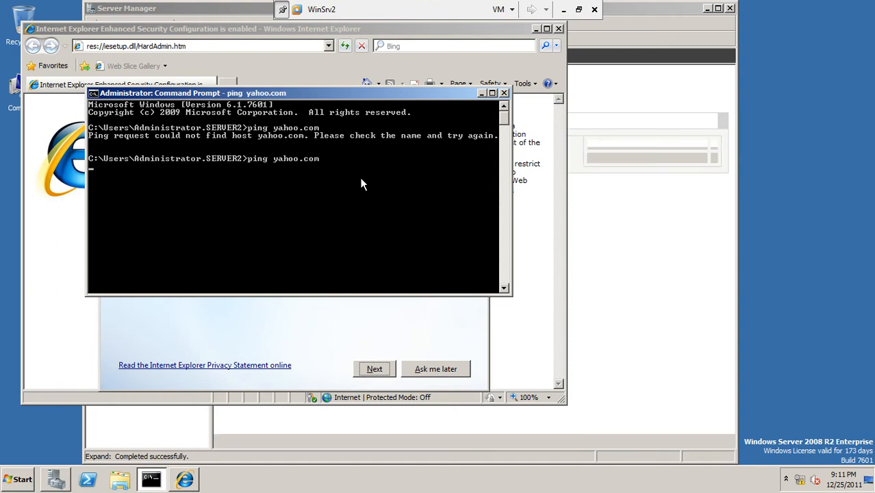
left_click(505, 94)
left_click(446, 369)
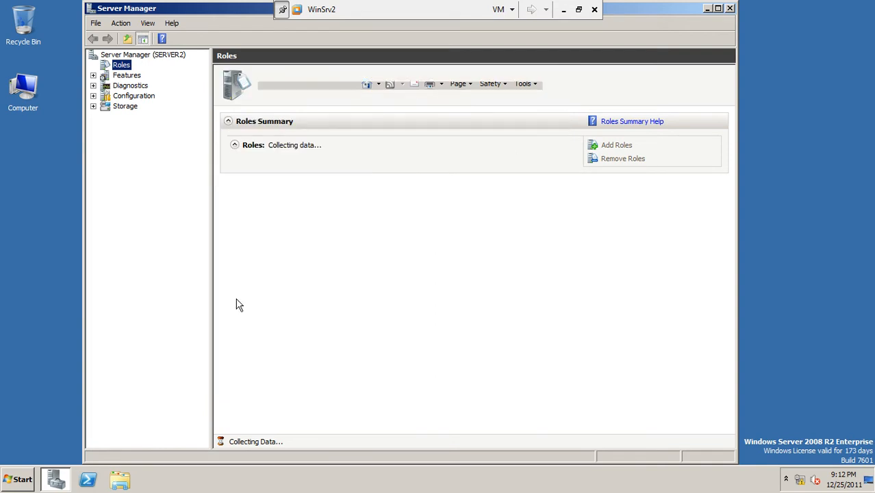
Minimize Server Manager and bring up the Network and Sharing Center from the tray
left_click(708, 9)
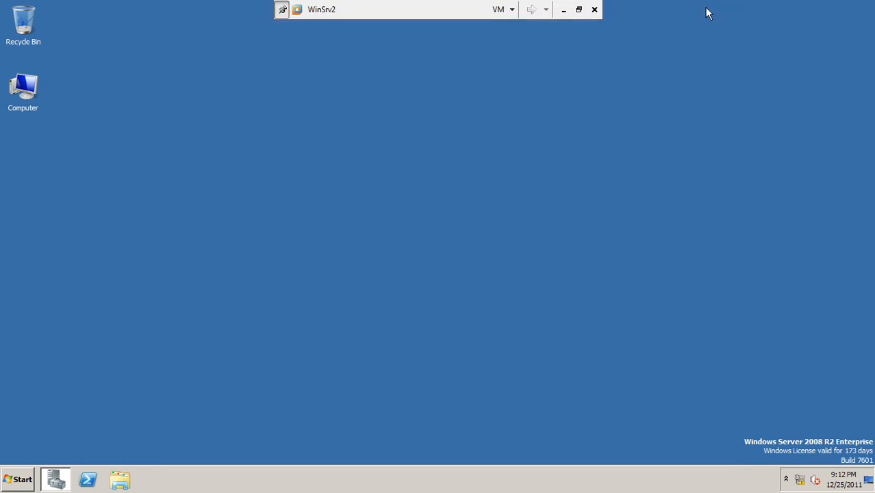
left_click(56, 479)
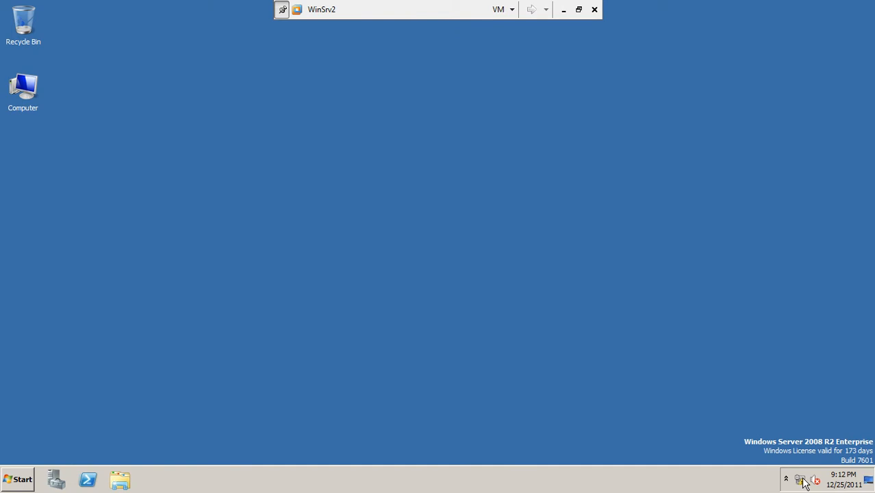
left_click(802, 480)
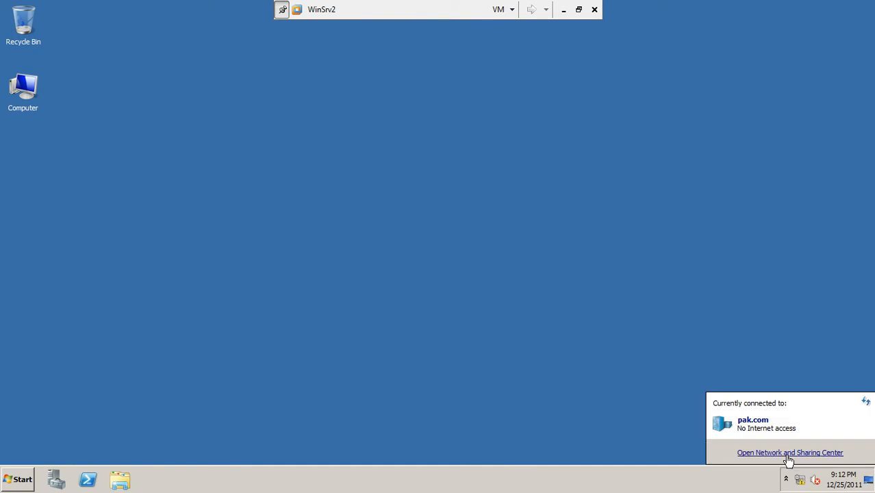
left_click(787, 454)
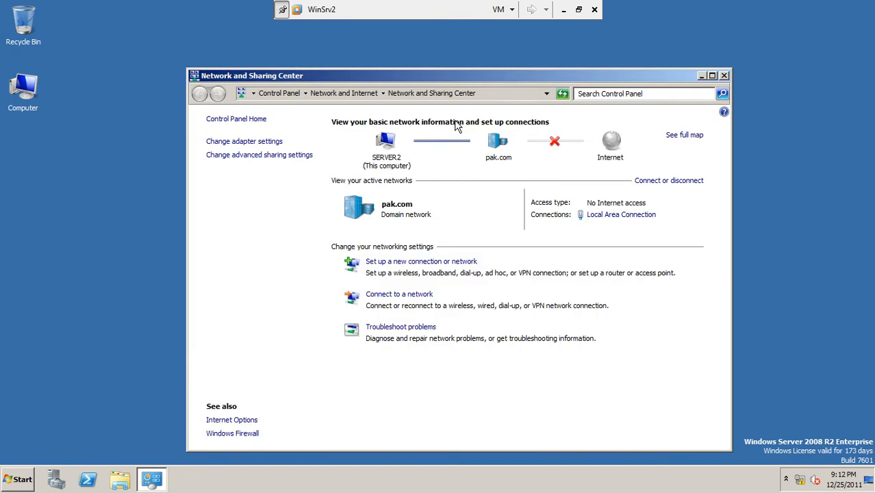
Set the Local Area Connection's IPv4 to obtain IP and DNS addresses automatically
left_click(632, 215)
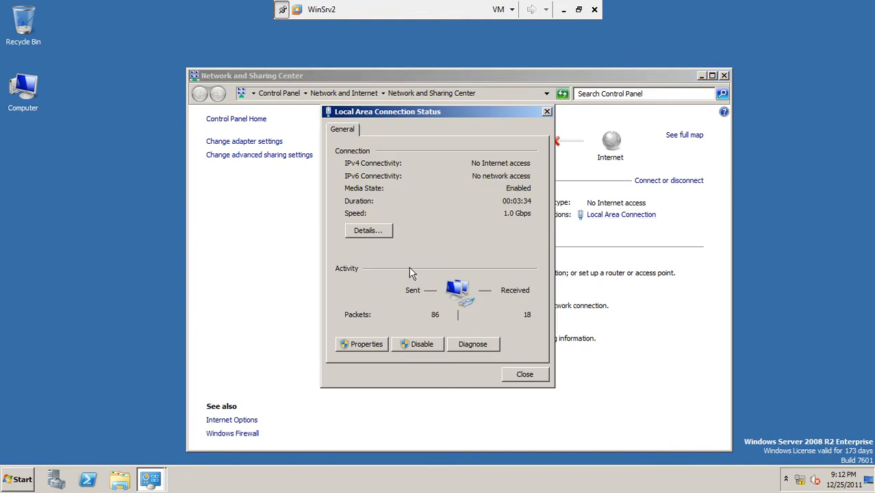
left_click(353, 342)
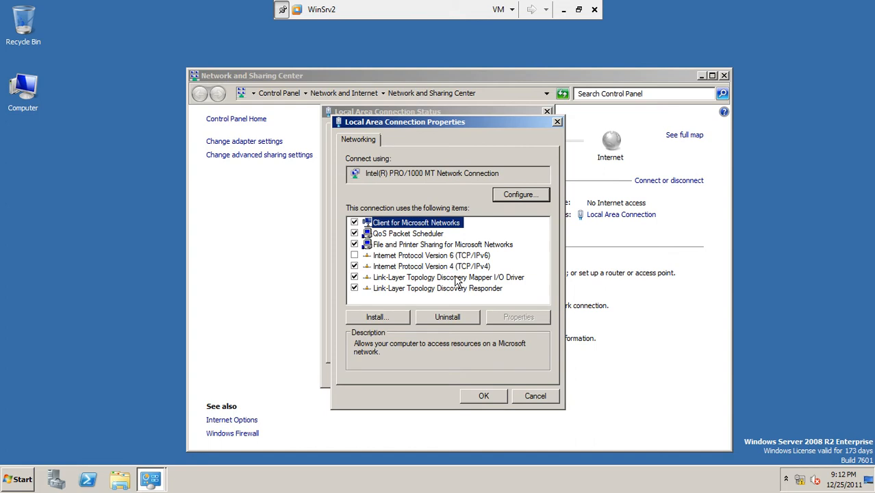
left_click(460, 267)
left_click(505, 316)
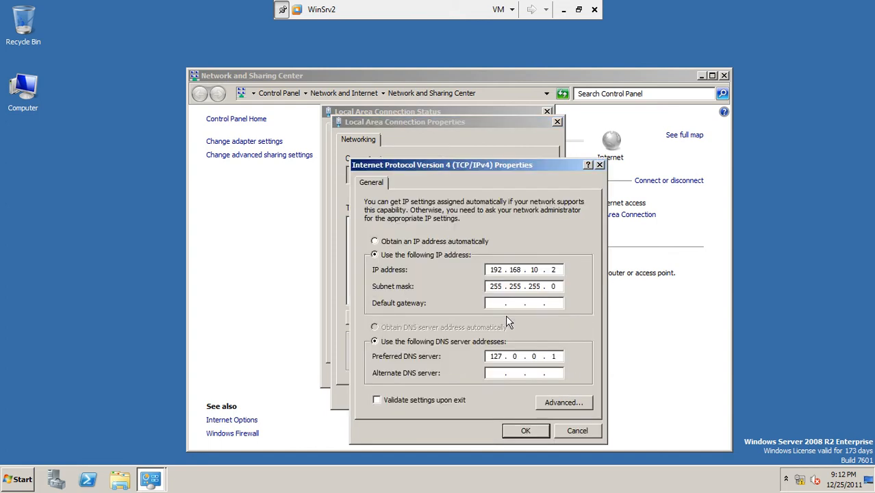
left_click(389, 241)
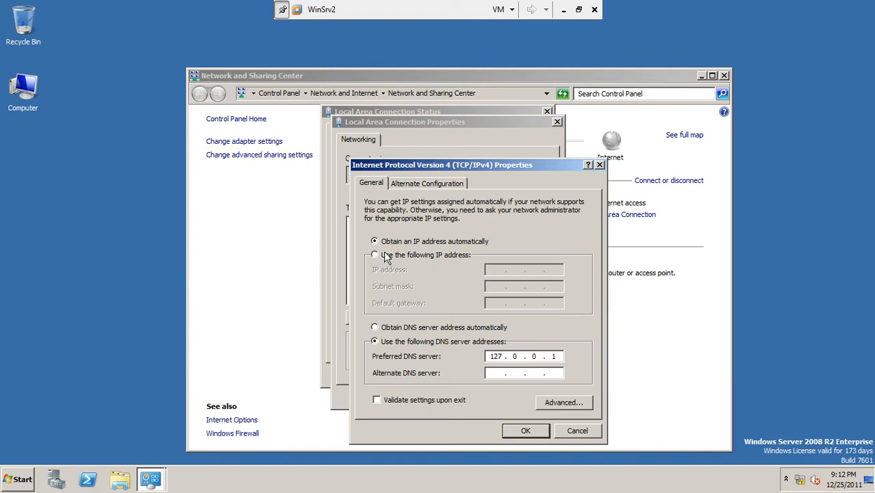
left_click(388, 329)
left_click(511, 429)
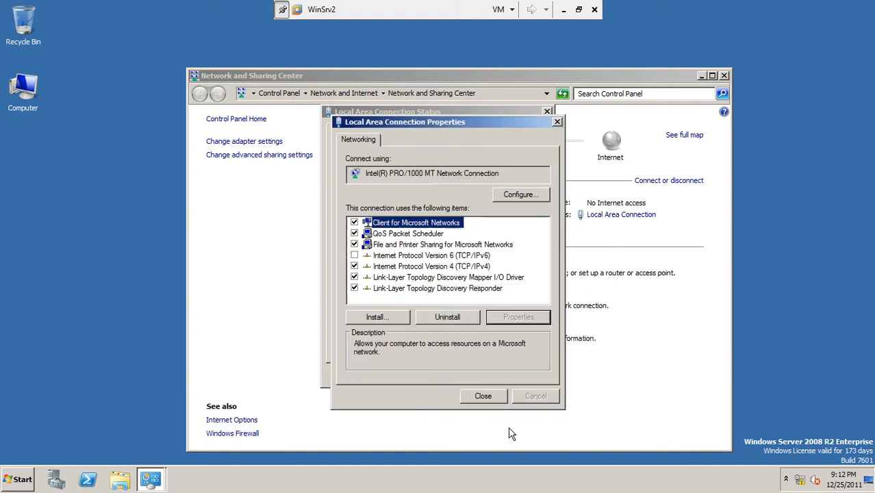
left_click(487, 399)
left_click(525, 376)
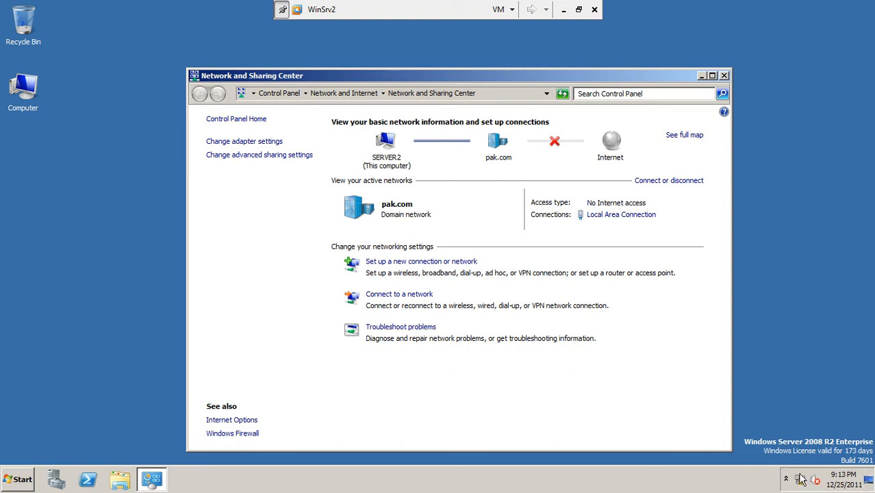
mouse_move(801, 475)
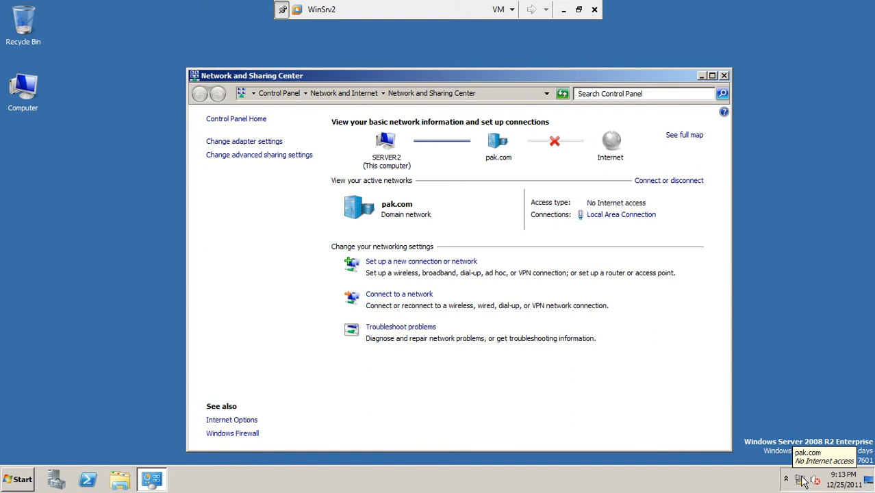
Run ipconfig and 'ping yahoo.com' to confirm address 192.168.139.130 and successful replies
left_click(15, 479)
left_click(76, 190)
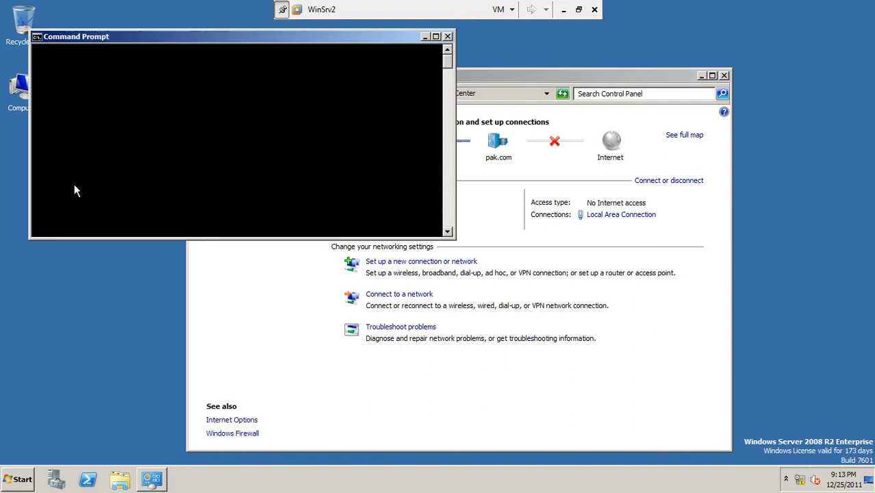
type("ipconfig")
key("Return")
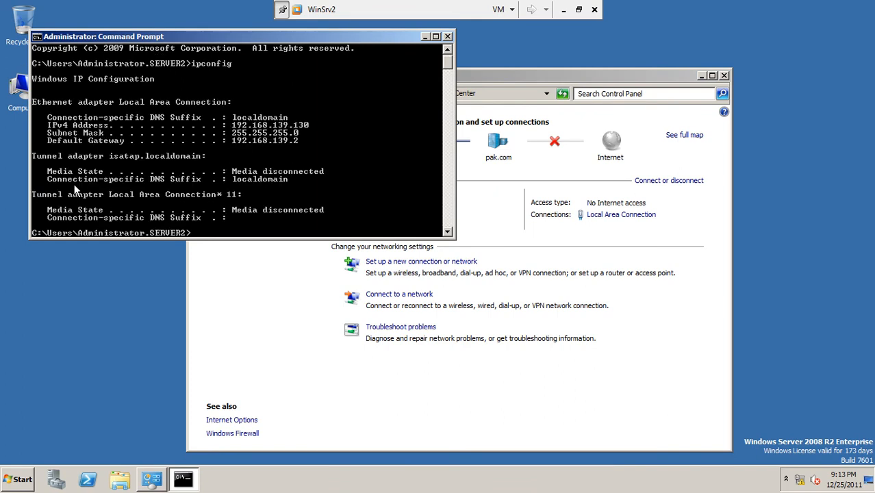
type("ping yahoo.com")
key("Return")
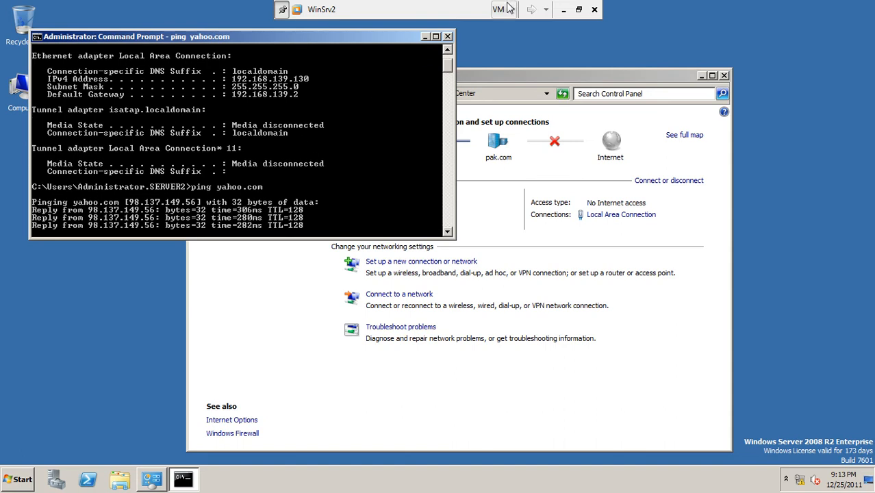
left_click(449, 37)
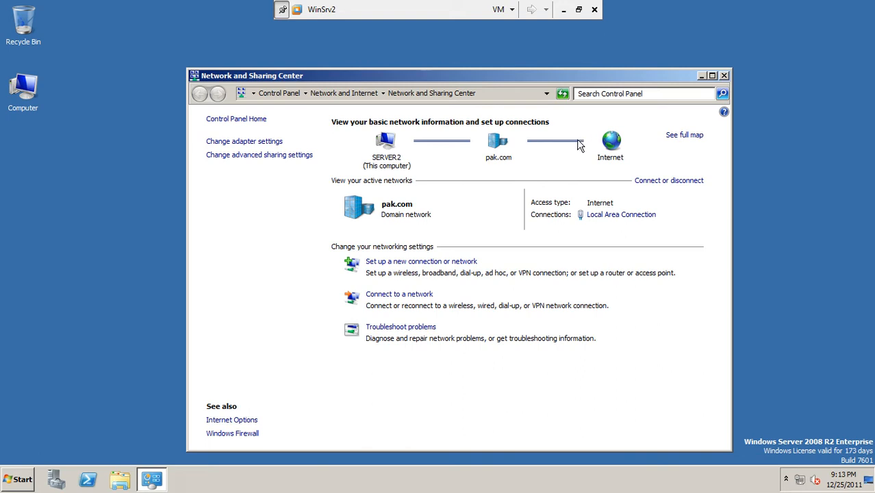
left_click(725, 76)
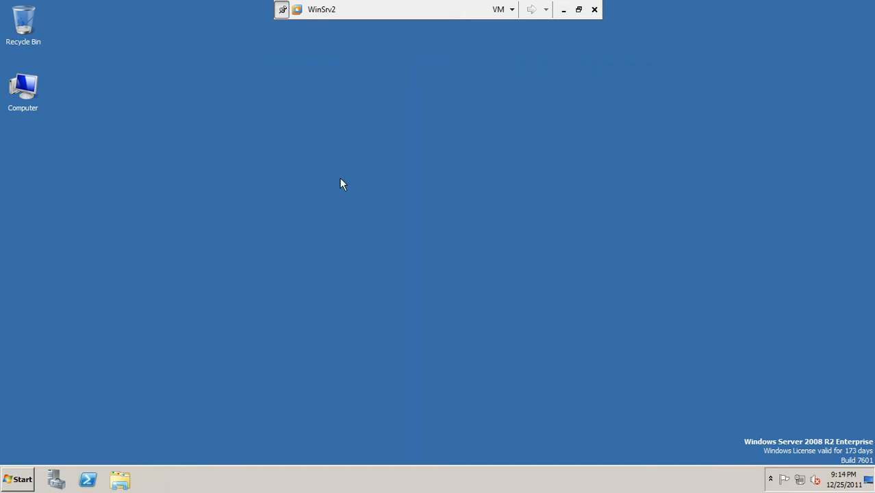
left_click(22, 481)
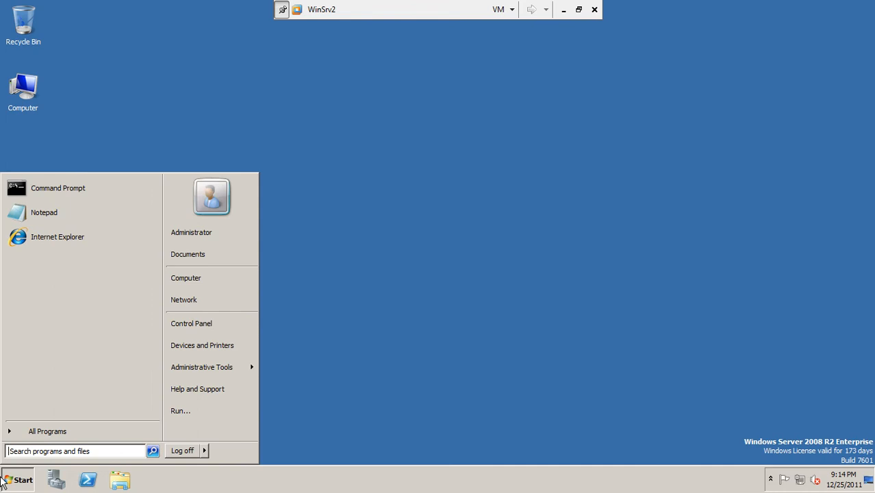
left_click(63, 238)
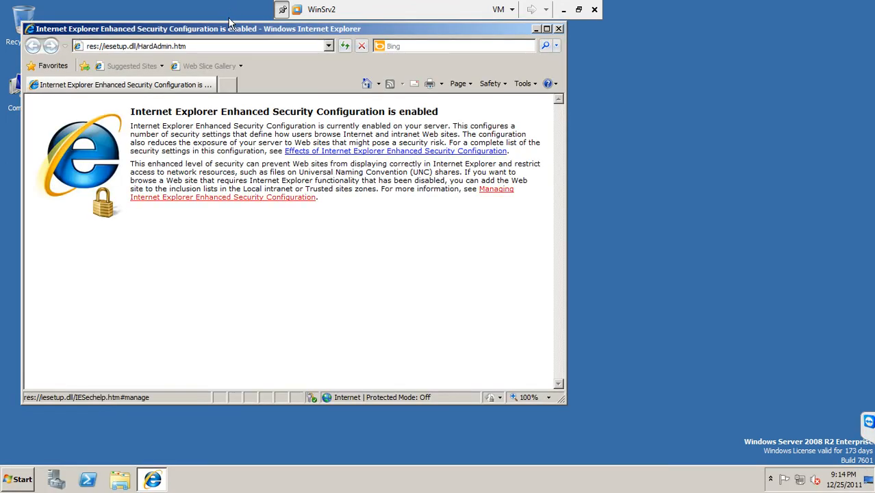
left_click(225, 45)
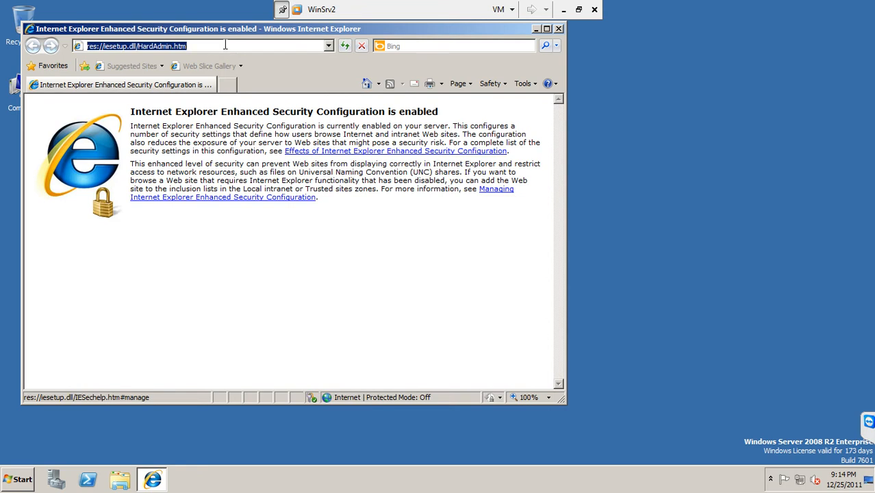
type("www.microsof")
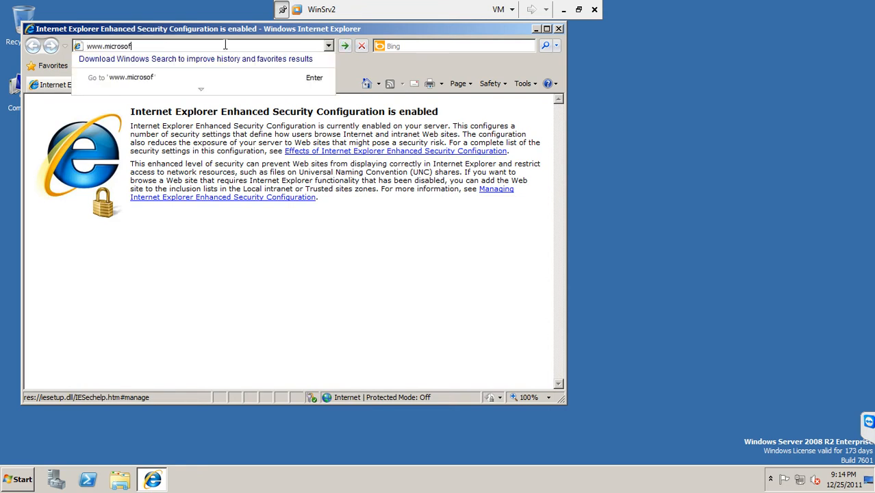
type("t.com/wsus")
key("Return")
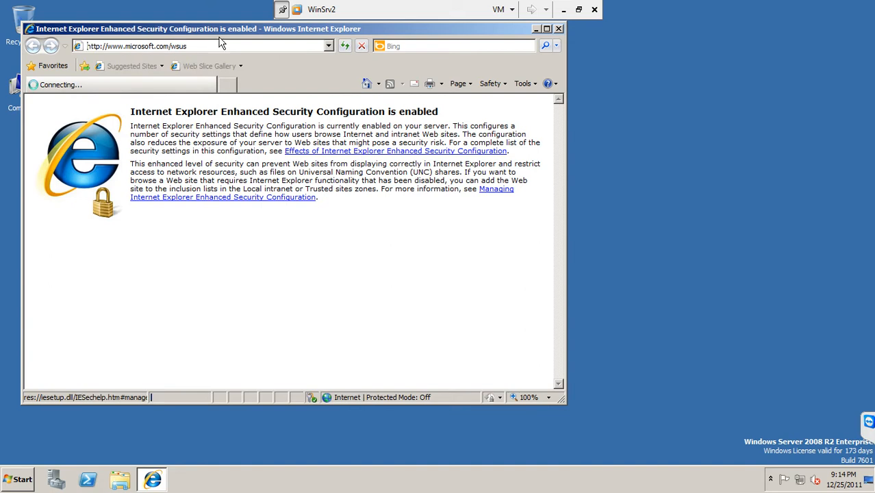
left_click_drag(217, 32, 344, 61)
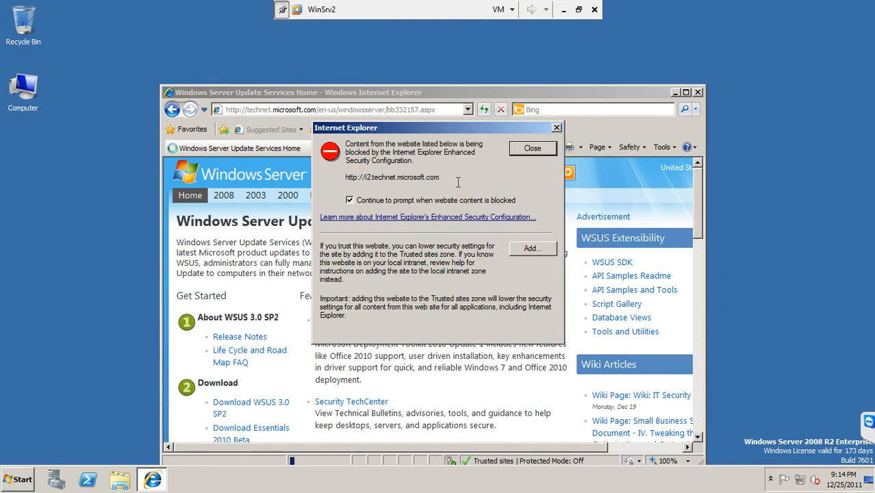
Add i2.technet.microsoft.com, the next blocked site, ads1.msn.com and m.webtrends.com to Trusted sites
left_click(530, 252)
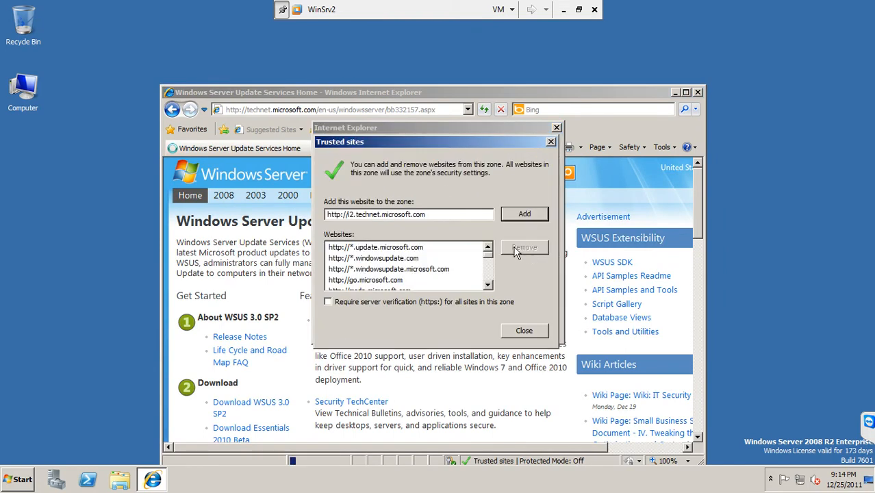
left_click(512, 215)
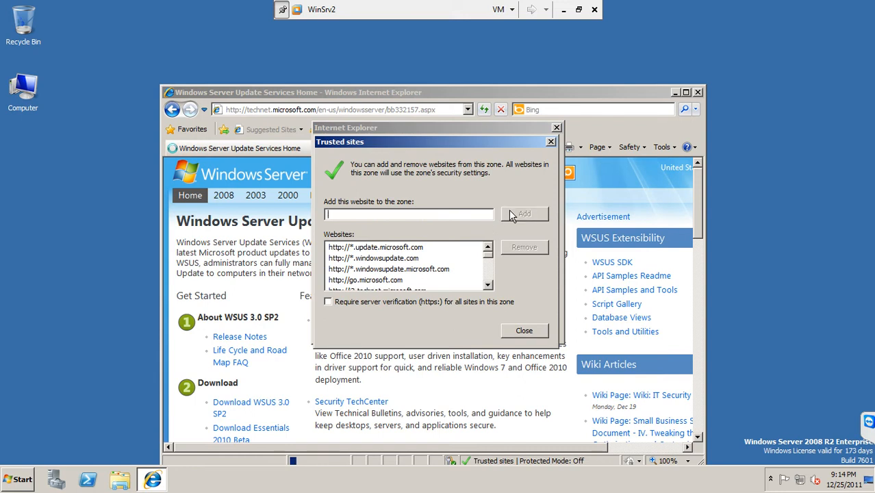
left_click(521, 328)
left_click(529, 251)
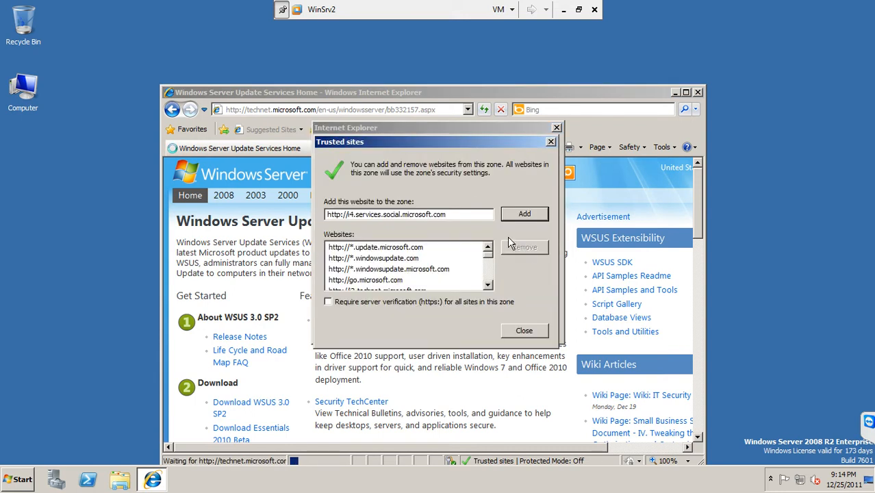
left_click(526, 215)
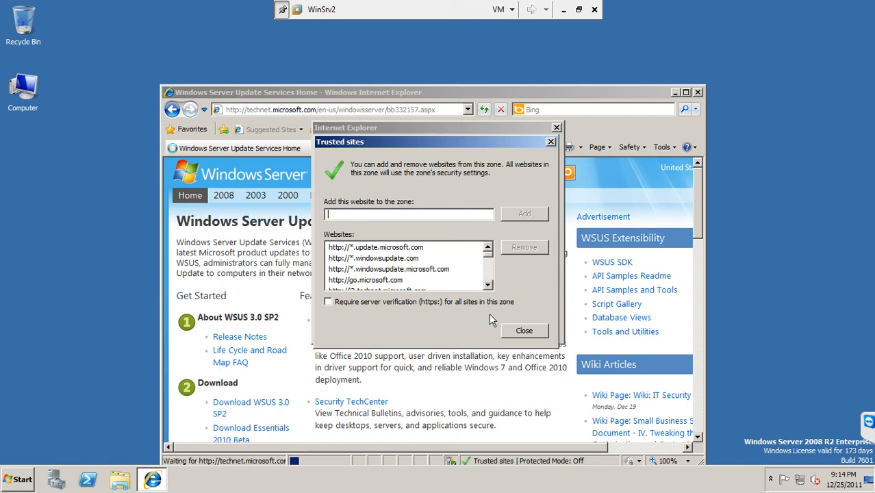
left_click(524, 330)
left_click(536, 251)
left_click(524, 213)
left_click(524, 331)
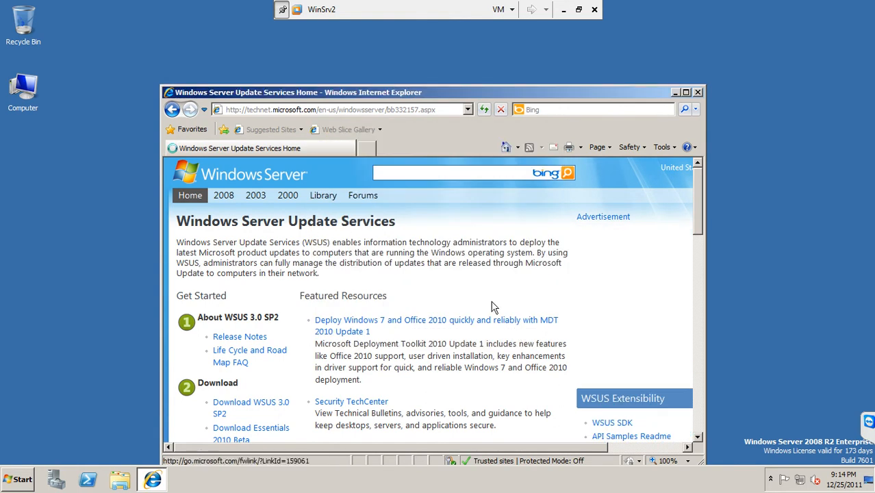
left_click(522, 248)
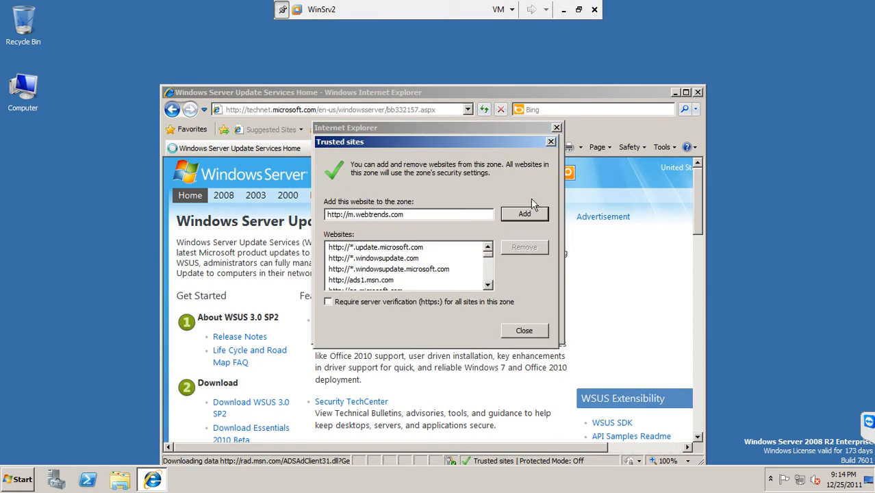
left_click(527, 214)
left_click(515, 334)
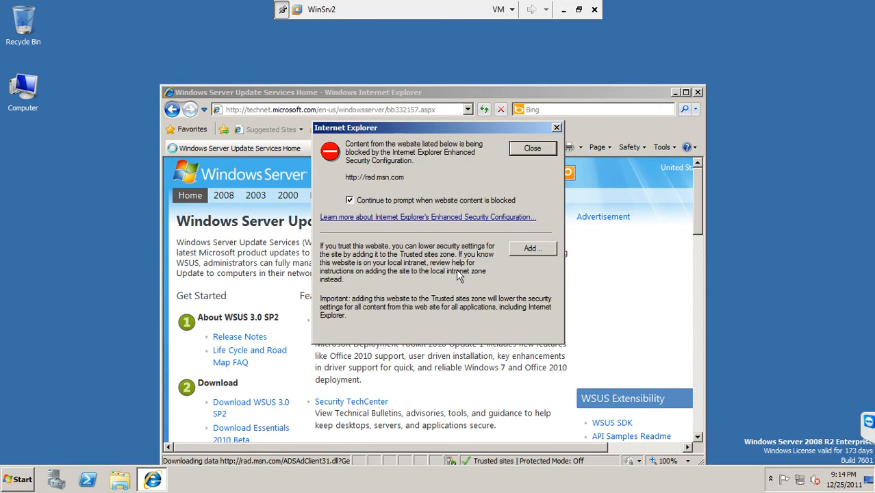
Add rad.msn.com, a.rad.msn.com and js.microsoft.com to Trusted sites and dismiss the warning
left_click(520, 248)
left_click(524, 214)
left_click(504, 330)
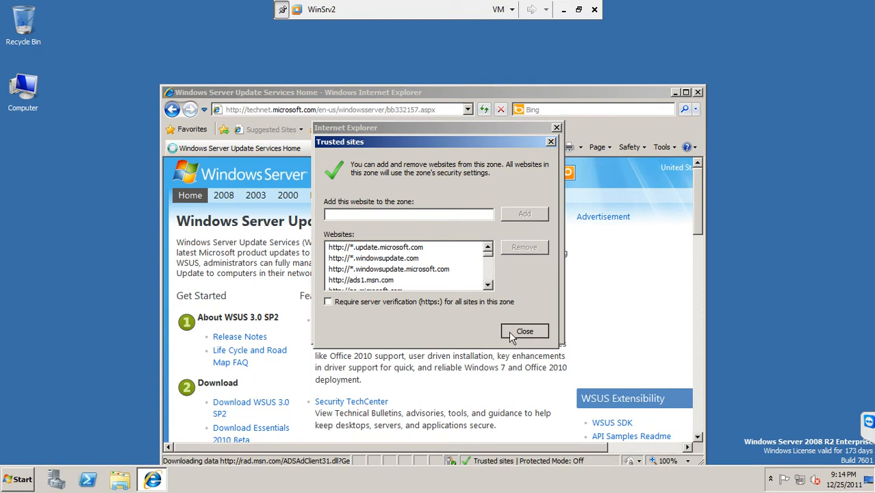
left_click(522, 258)
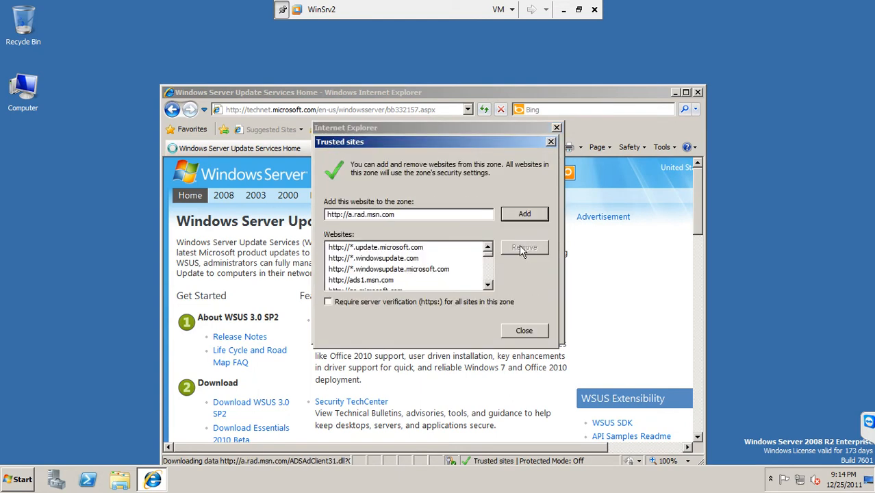
left_click(532, 214)
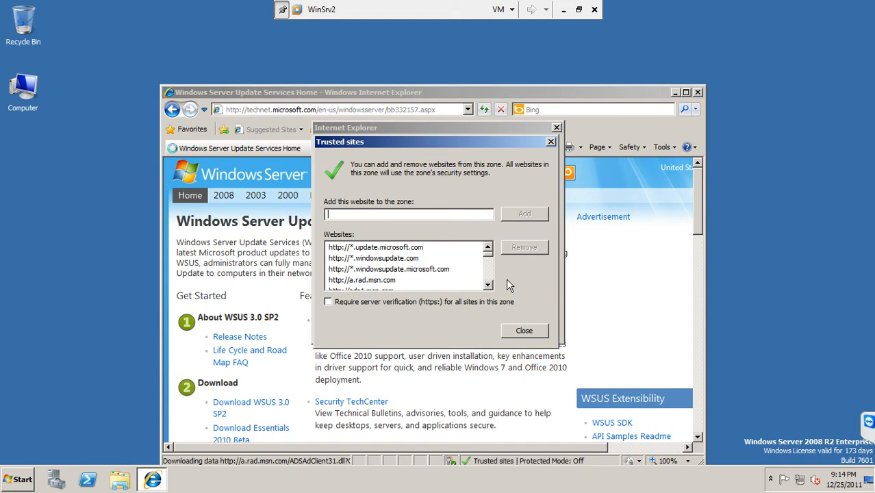
left_click_drag(489, 259, 489, 282)
left_click(514, 332)
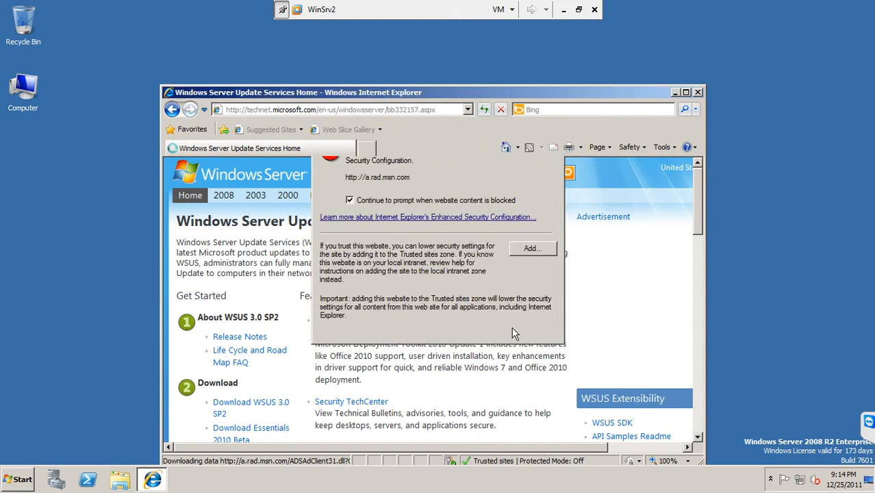
left_click(531, 249)
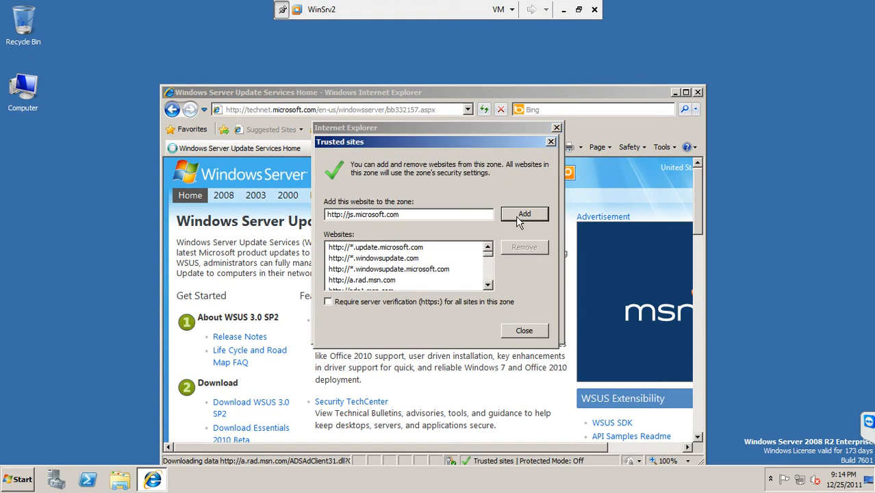
left_click(518, 215)
left_click(511, 332)
left_click(510, 334)
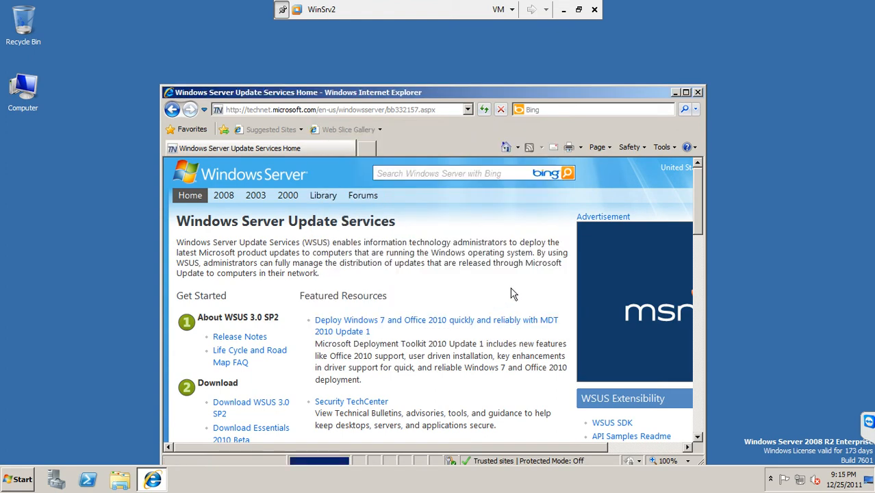
Maximize Internet Explorer, open the WSUS 3.0 SP2 download page, and scroll to its x64, x86 and EULA files
left_click(686, 93)
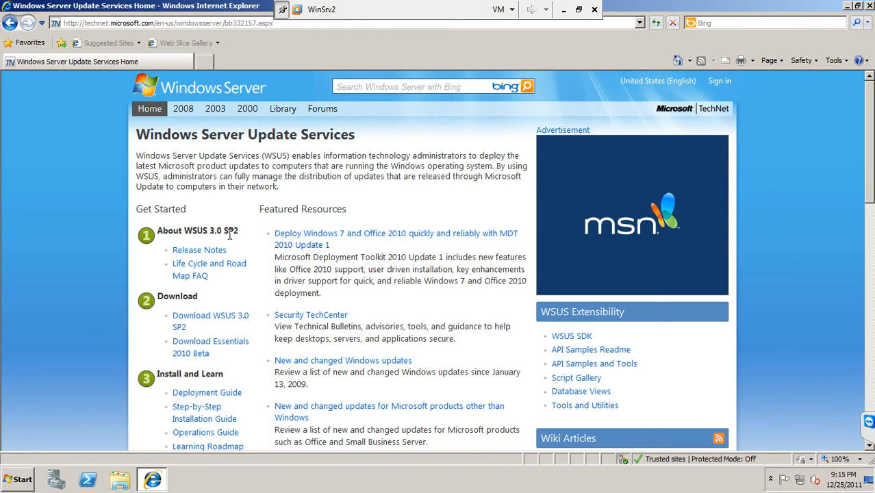
left_click(221, 321)
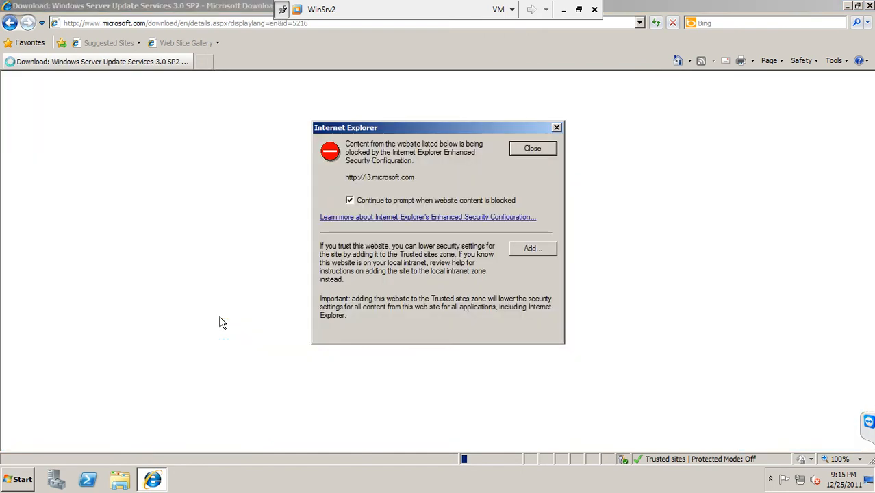
left_click(539, 152)
left_click(539, 153)
left_click(539, 153)
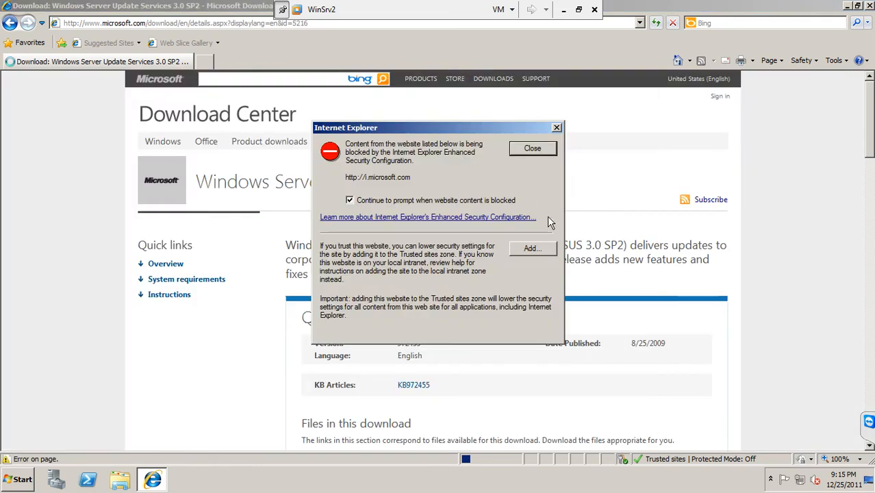
left_click(545, 150)
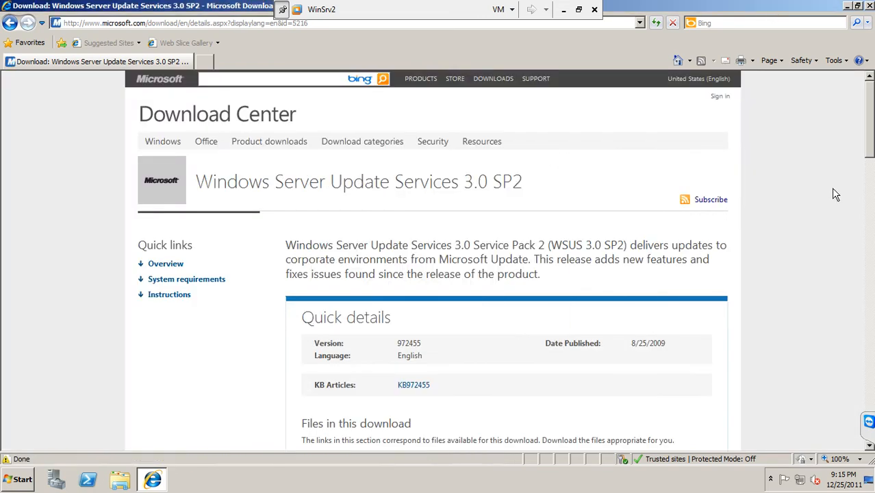
left_click_drag(872, 136, 872, 180)
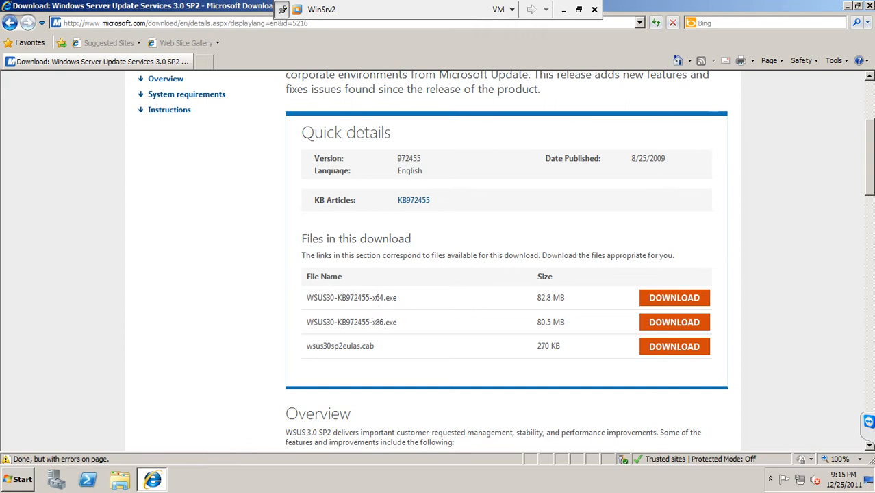
Close the browser and confirm in Computer's system properties that WinSrv2 runs a 64-bit system
left_click(868, 5)
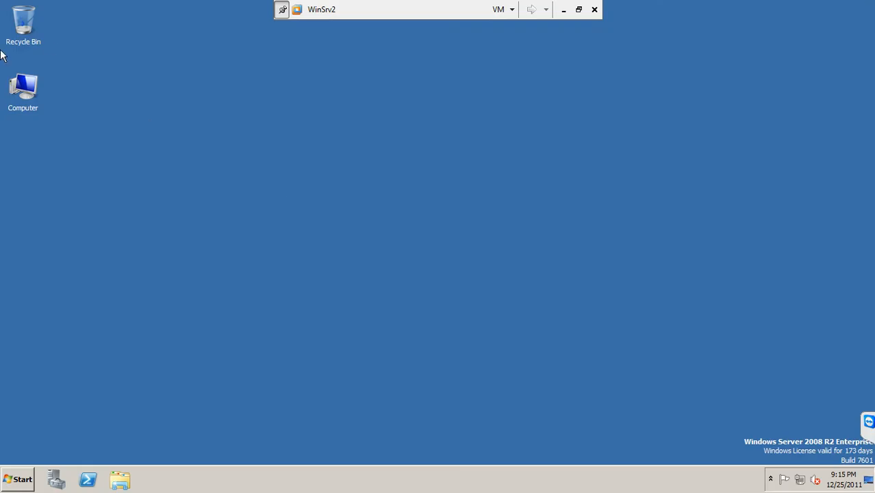
right_click(29, 94)
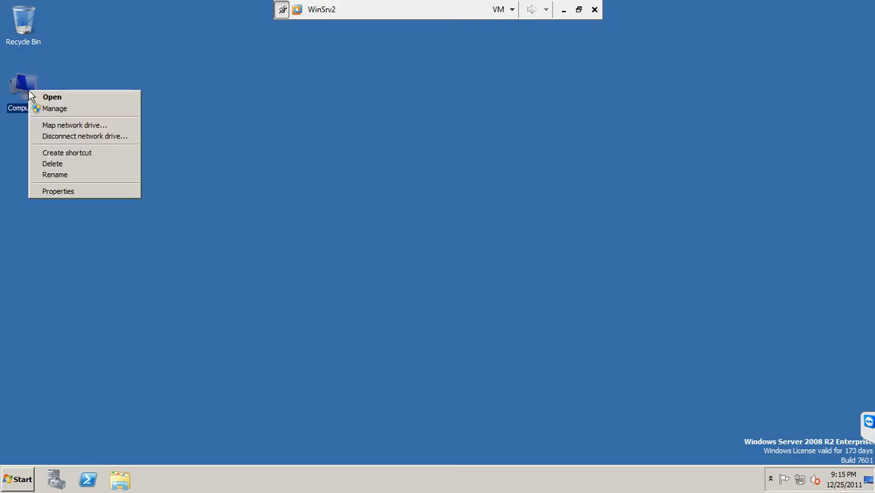
left_click(62, 191)
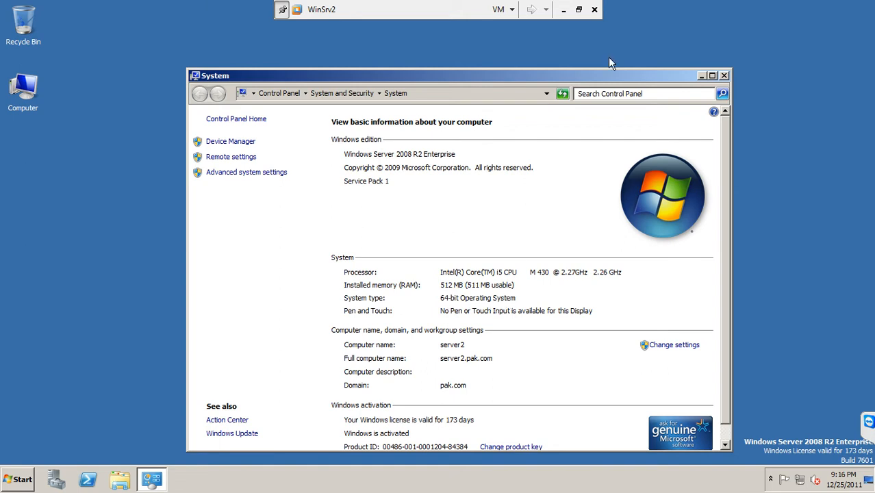
left_click(724, 76)
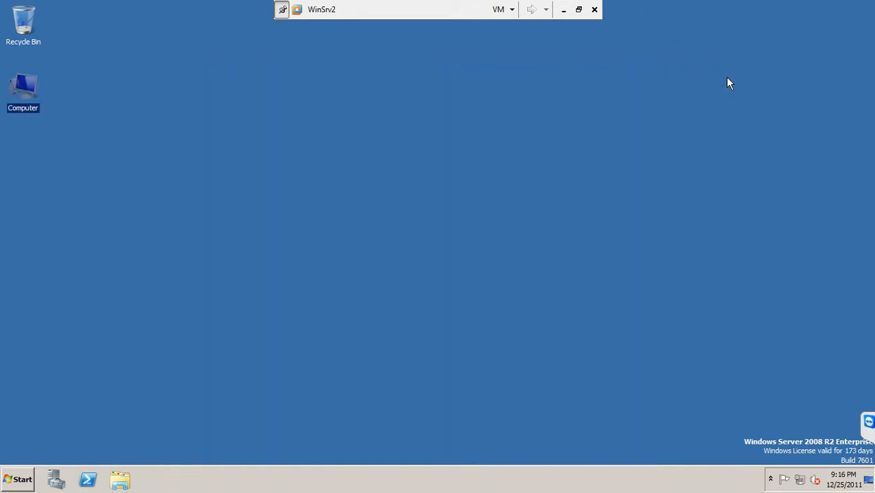
Check that the WSUS30-KB972455-x64 installer is in Documents, then close the window
left_click(5, 489)
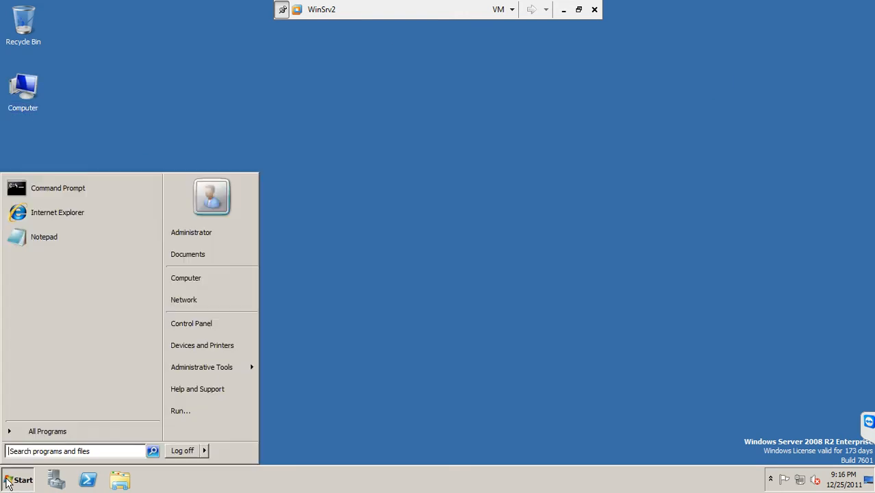
left_click(174, 256)
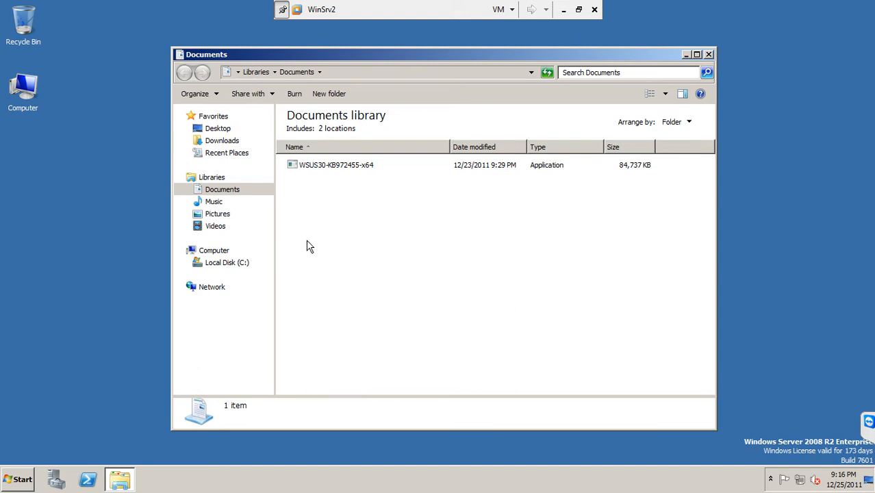
left_click(708, 56)
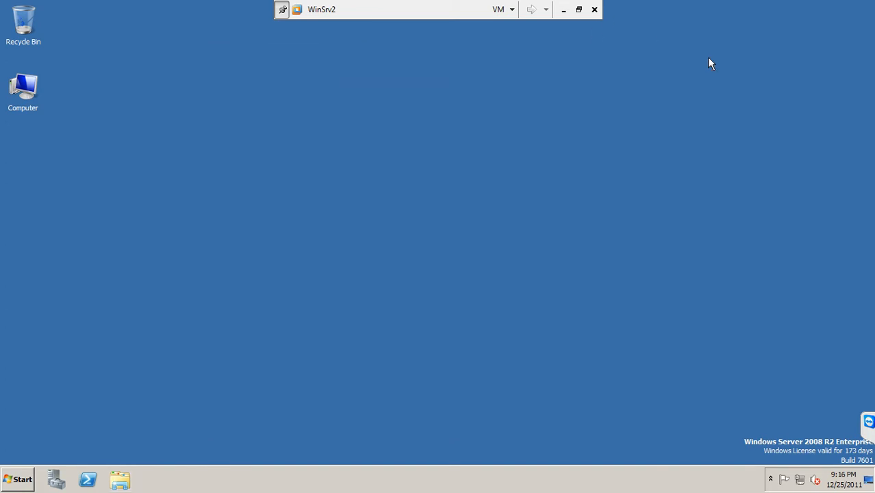
Start the PowerPoint slide show and advance to the installation requirements screenshot slide
left_click(563, 11)
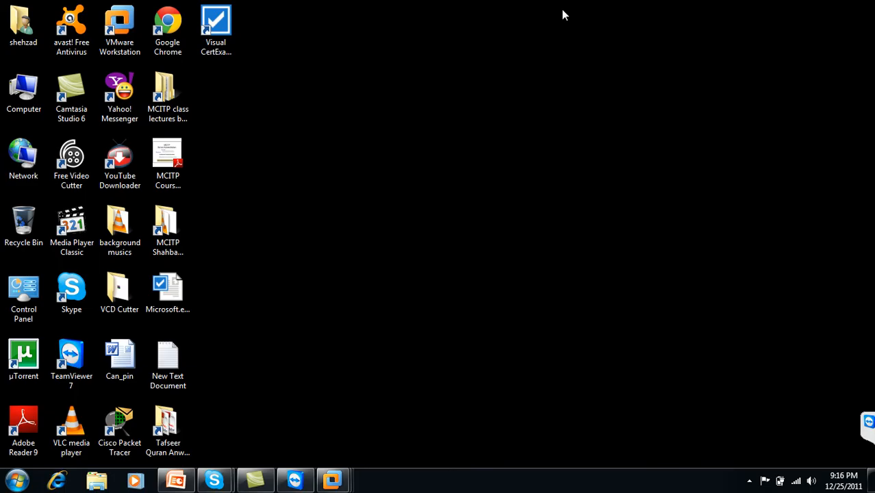
left_click(176, 481)
left_click(94, 409)
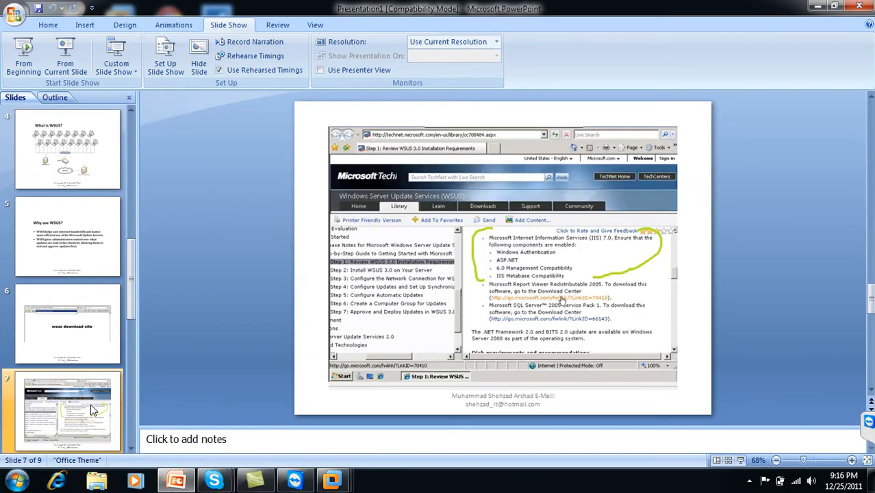
left_click(23, 55)
left_click(283, 147)
left_click(282, 145)
left_click(282, 143)
left_click(284, 146)
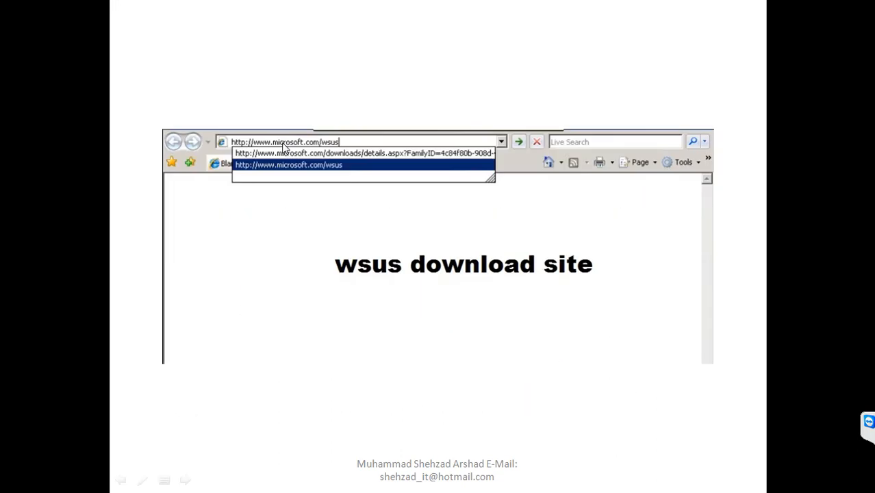
left_click(284, 146)
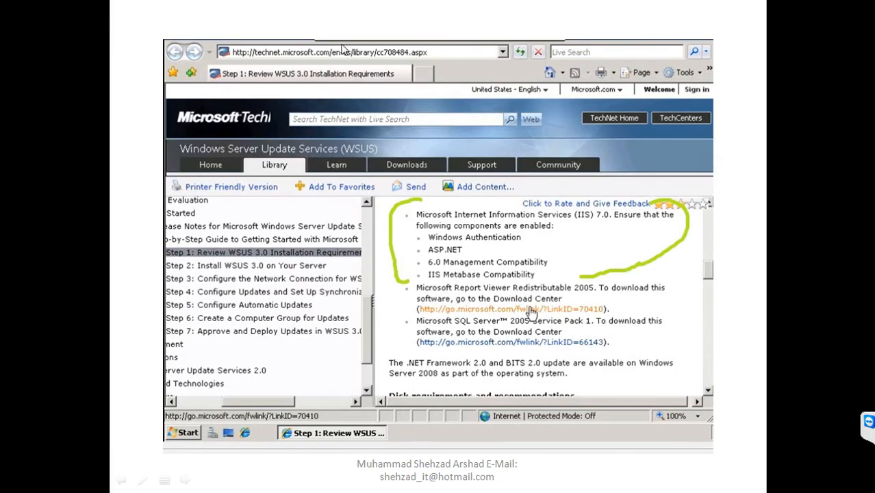
Underline the site banner and IIS, Windows Authentication, ASP.NET and IIS 6 compatibility items with the red felt tip pen, then end the show
right_click(443, 225)
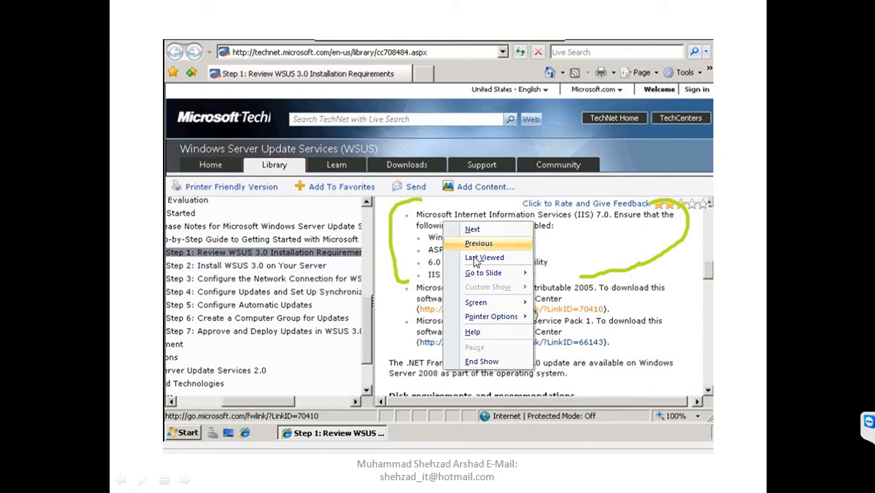
mouse_move(492, 314)
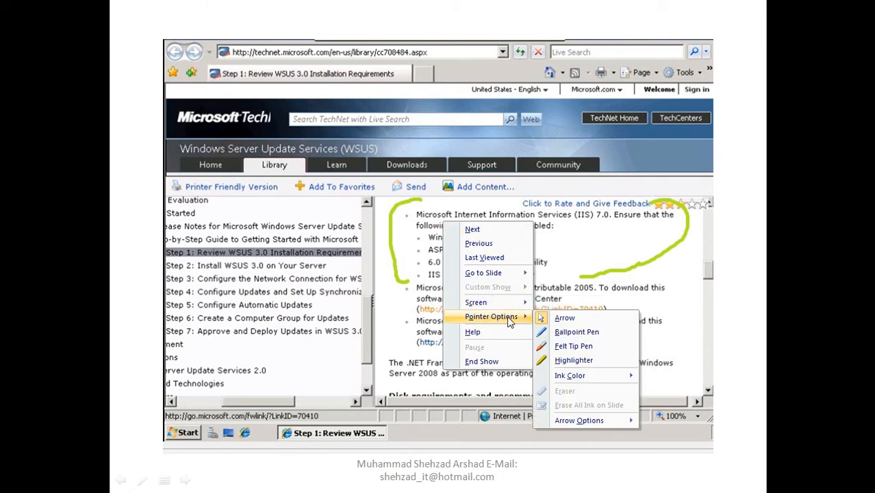
left_click(563, 347)
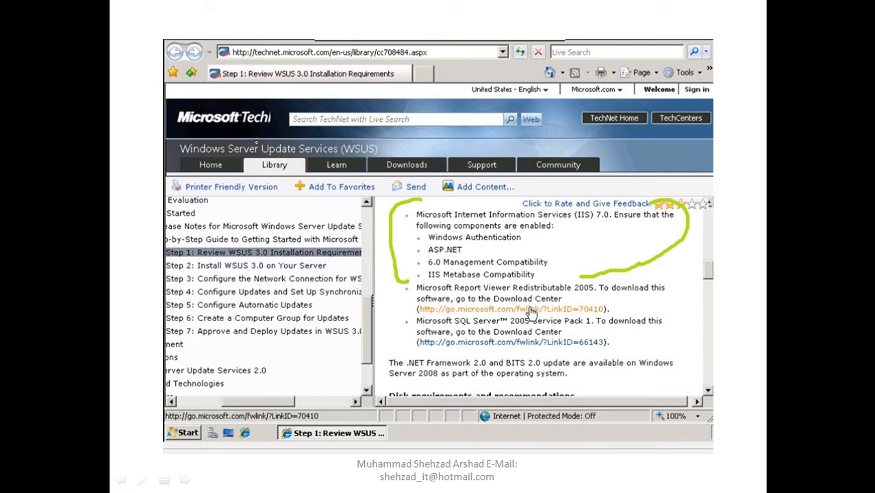
mouse_move(189, 143)
left_mouse_down()
mouse_move(290, 130)
mouse_move(364, 139)
left_mouse_up()
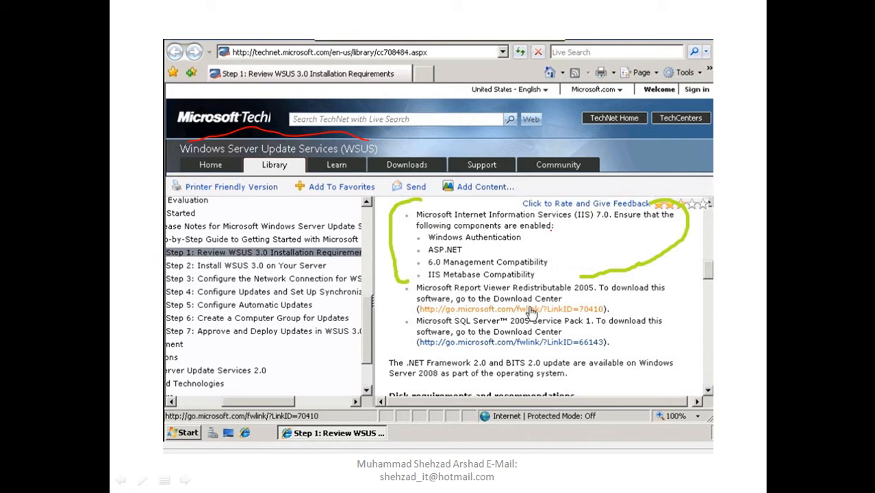
left_click_drag(486, 221, 604, 222)
left_click_drag(507, 238, 571, 231)
left_click_drag(467, 249, 533, 240)
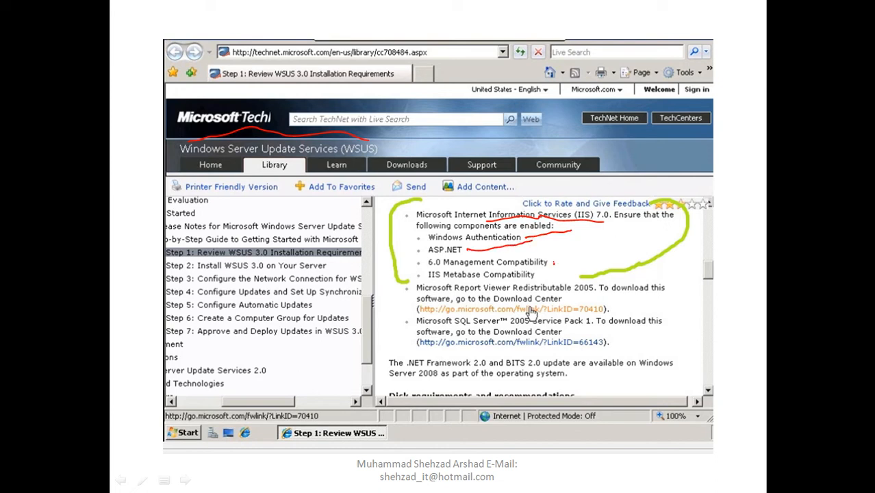
left_click_drag(553, 263, 625, 237)
left_click_drag(544, 272, 569, 273)
mouse_move(406, 215)
left_mouse_down()
mouse_move(401, 248)
mouse_move(410, 274)
mouse_move(426, 281)
mouse_move(578, 269)
mouse_move(582, 174)
mouse_move(483, 199)
mouse_move(413, 202)
left_mouse_up()
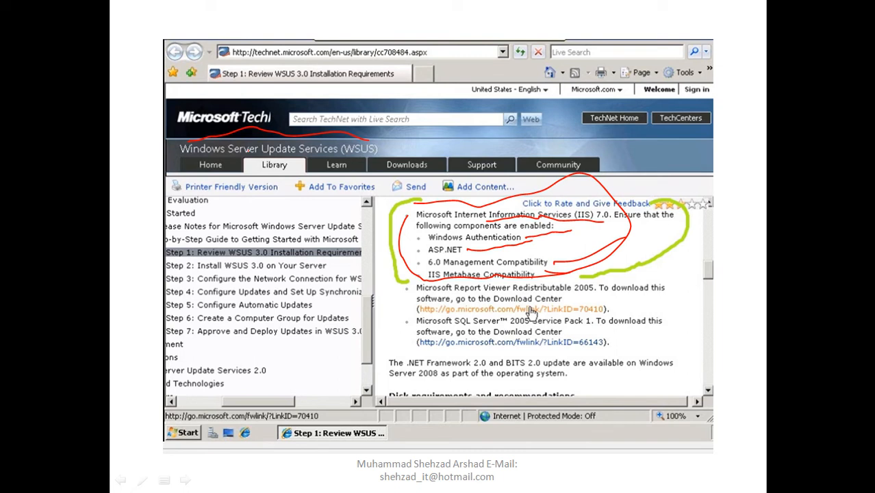
left_click_drag(169, 128, 278, 132)
key("Escape")
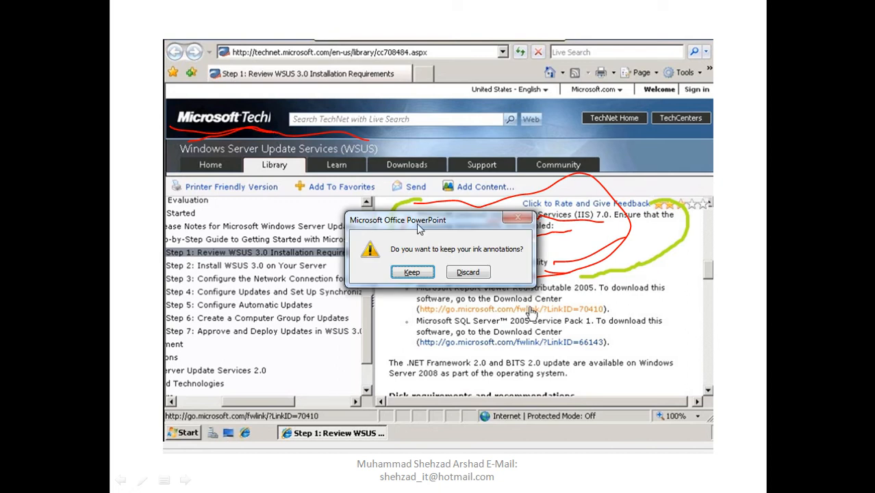
Discard the slide ink, switch back to WinSrv2, and start Add Roles from Server Manager
left_click(469, 273)
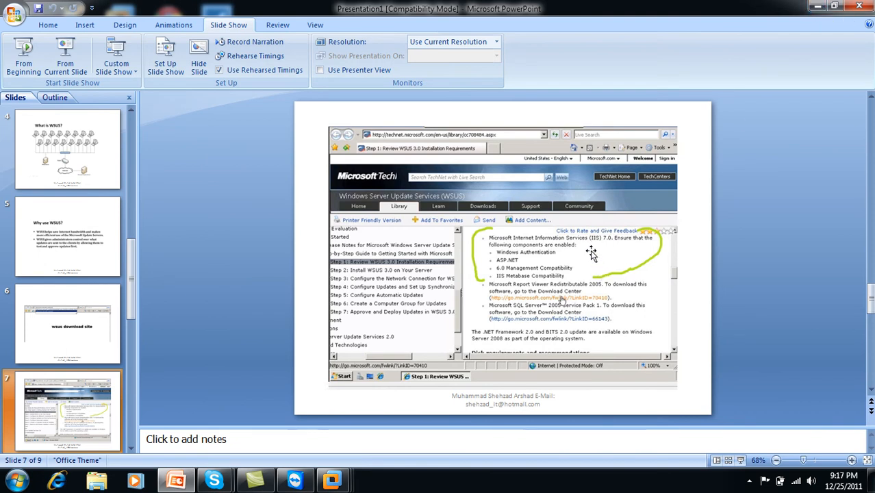
left_click(818, 6)
mouse_move(332, 479)
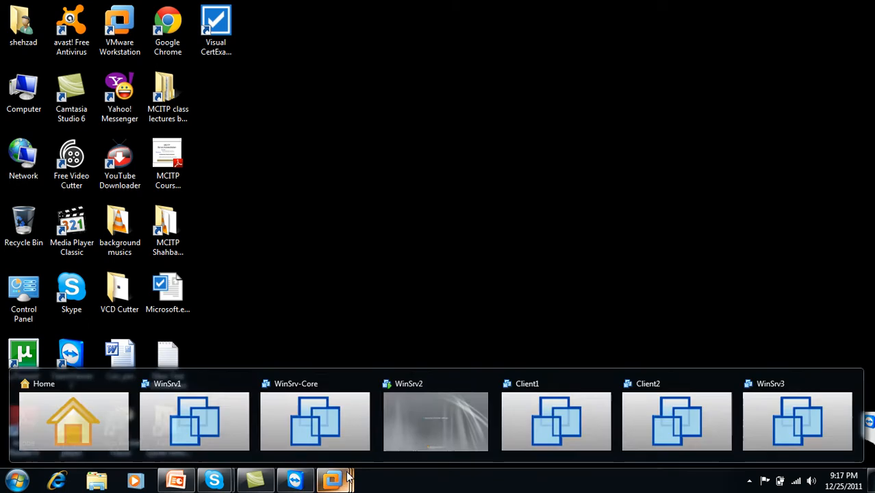
left_click(420, 405)
left_click(56, 479)
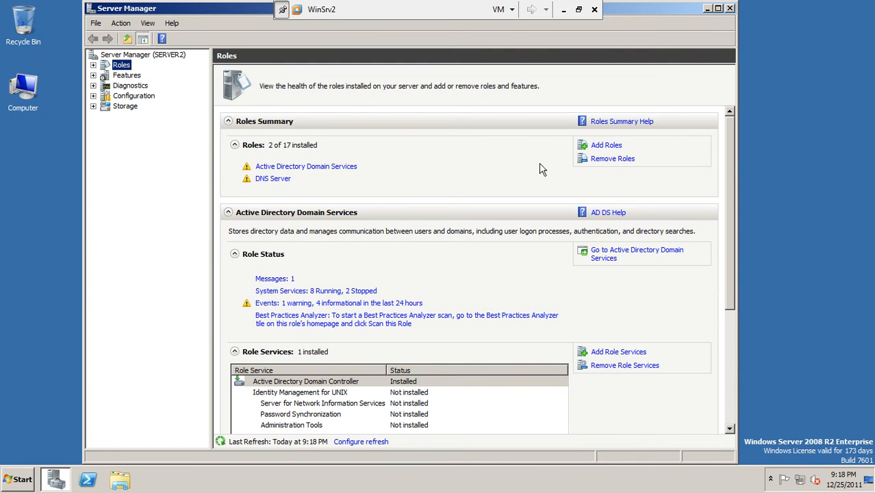
left_click(604, 147)
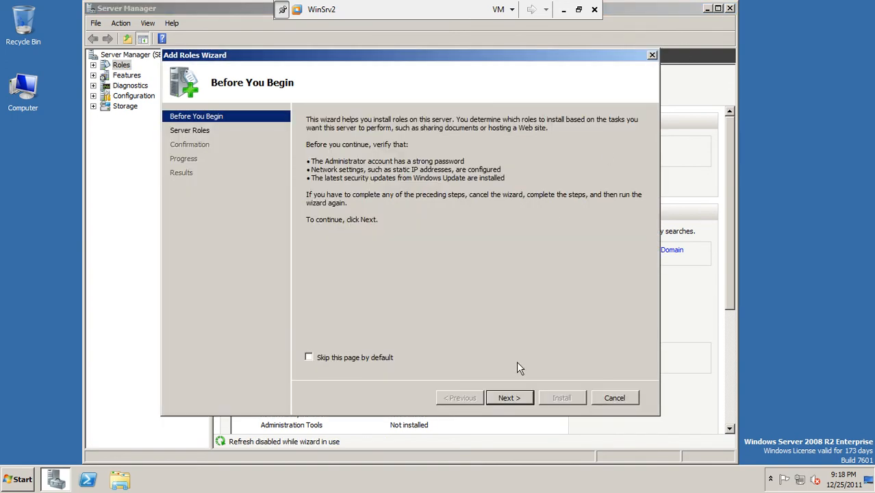
Tick Web Server (IIS) in the Add Roles Wizard and advance to its Select Role Services page
left_click(517, 391)
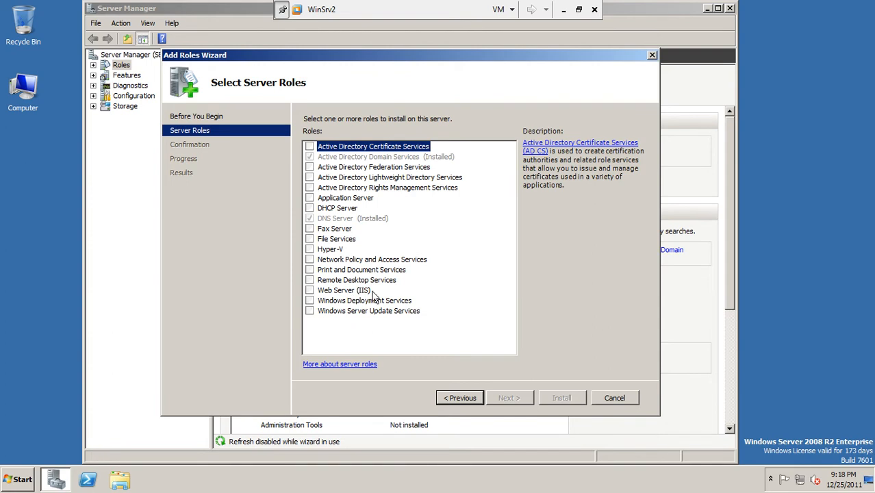
left_click(310, 290)
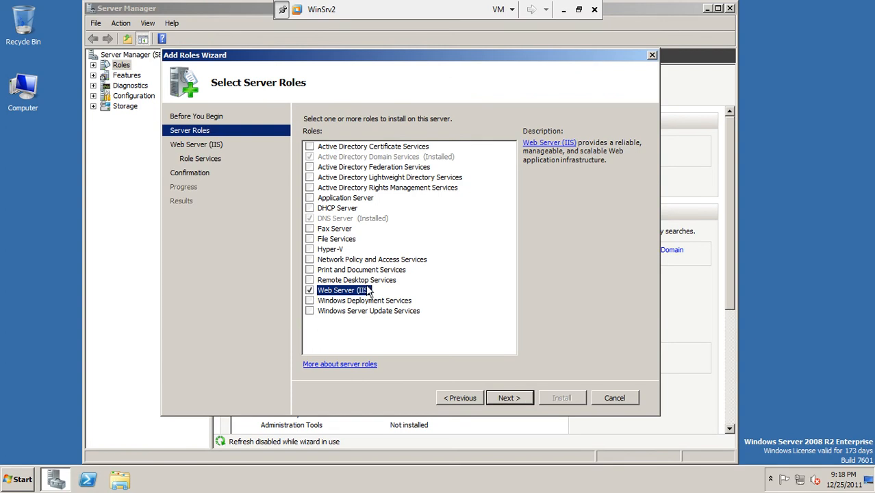
left_click(516, 401)
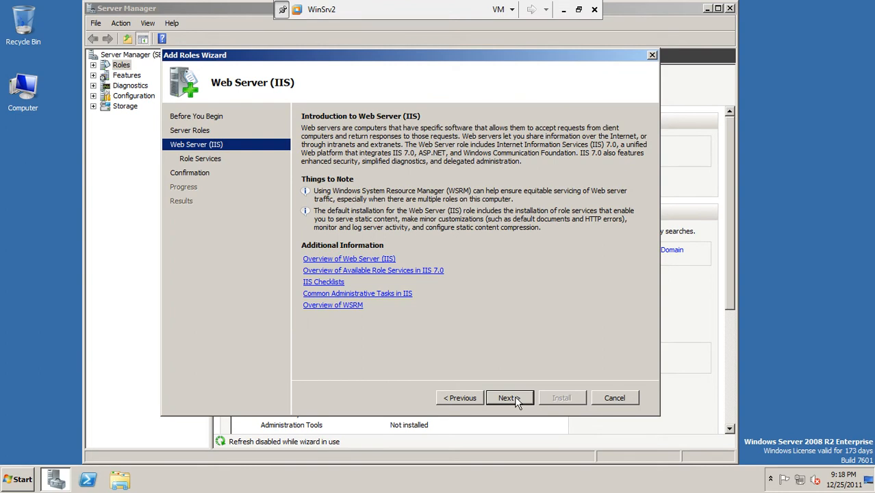
left_click(516, 398)
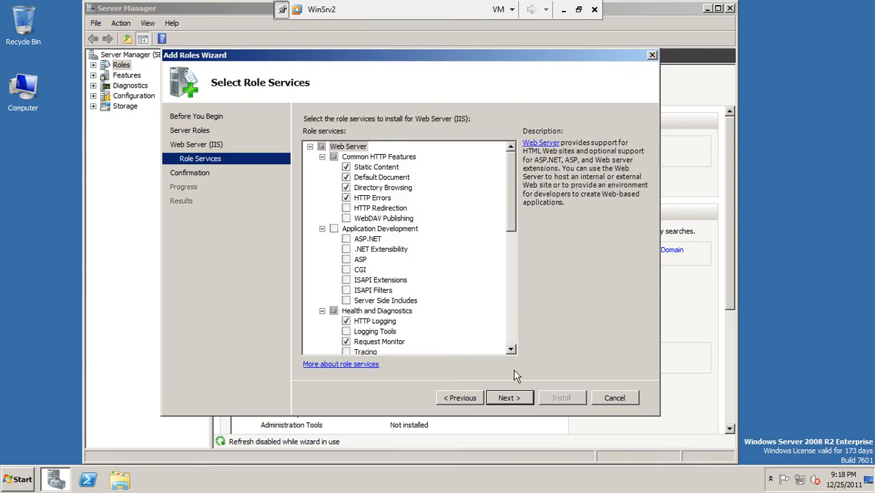
left_click(563, 9)
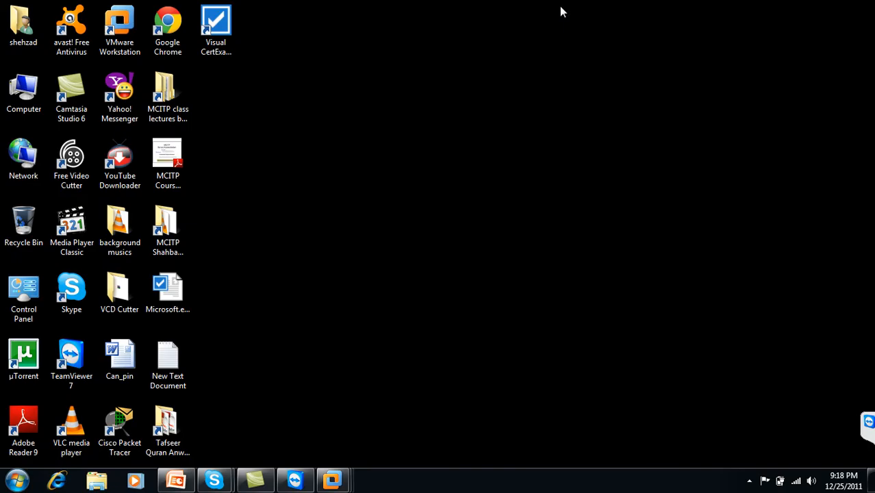
Review slide 7's required IIS components in PowerPoint, then return to WinSrv2's role services list
left_click(193, 479)
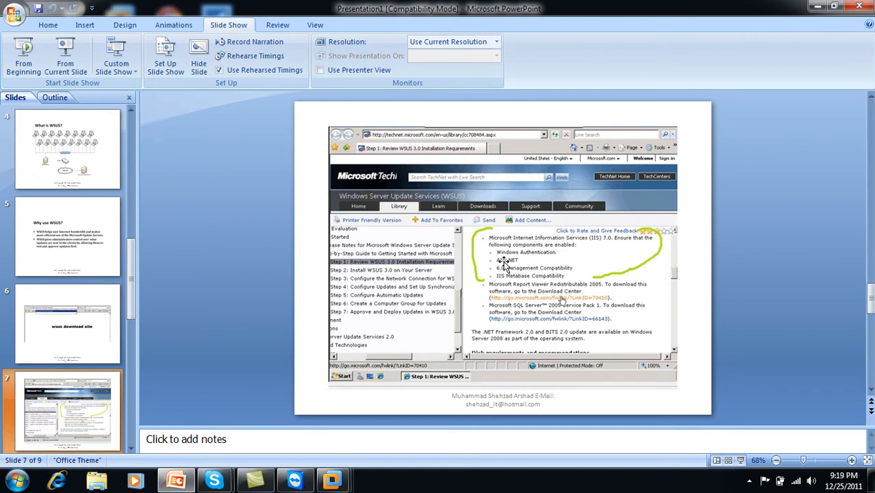
left_click(817, 5)
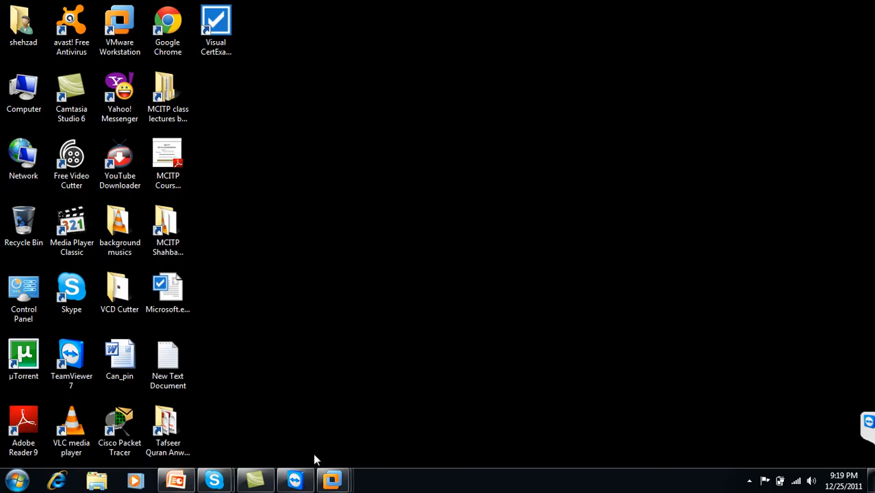
mouse_move(332, 479)
left_click(413, 420)
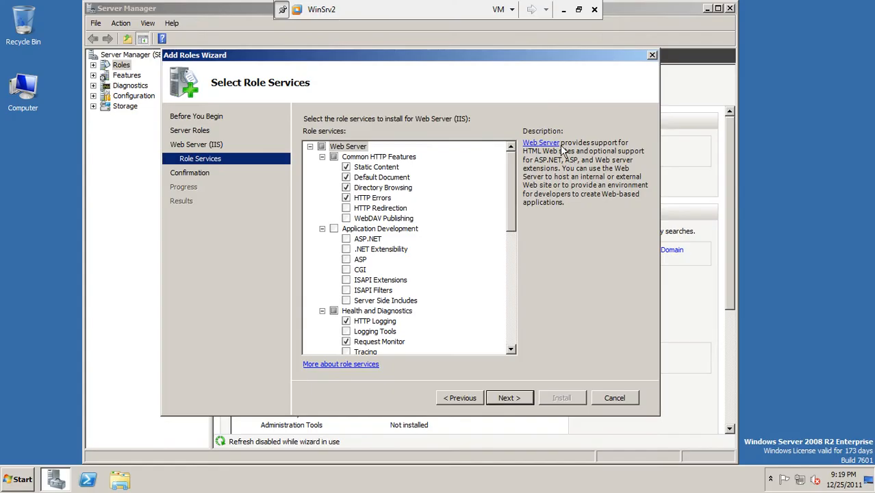
Tick Windows Authentication and ASP.NET, accepting ASP.NET's required .NET Extensibility and ISAPI services
left_click_drag(516, 209, 516, 259)
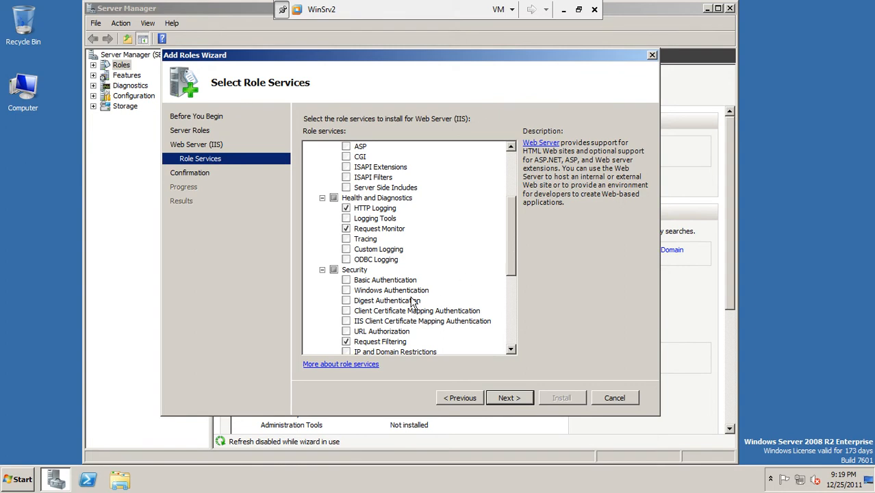
left_click_drag(511, 256, 509, 233)
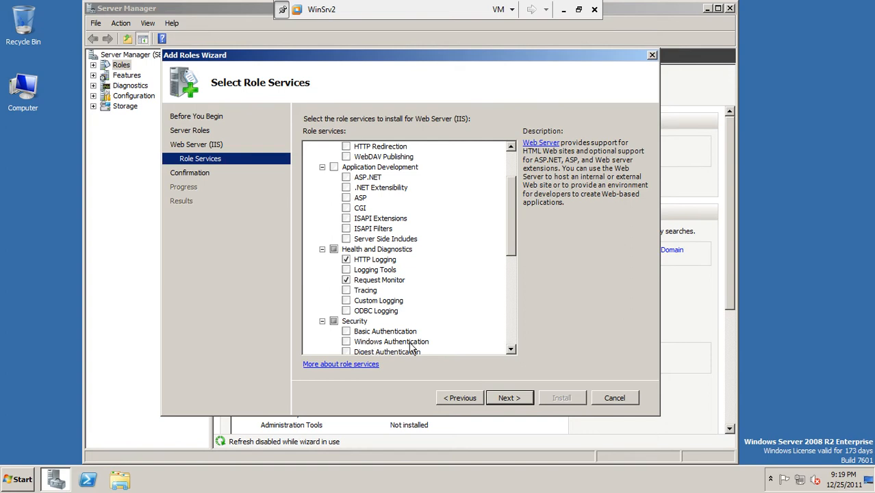
left_click(347, 342)
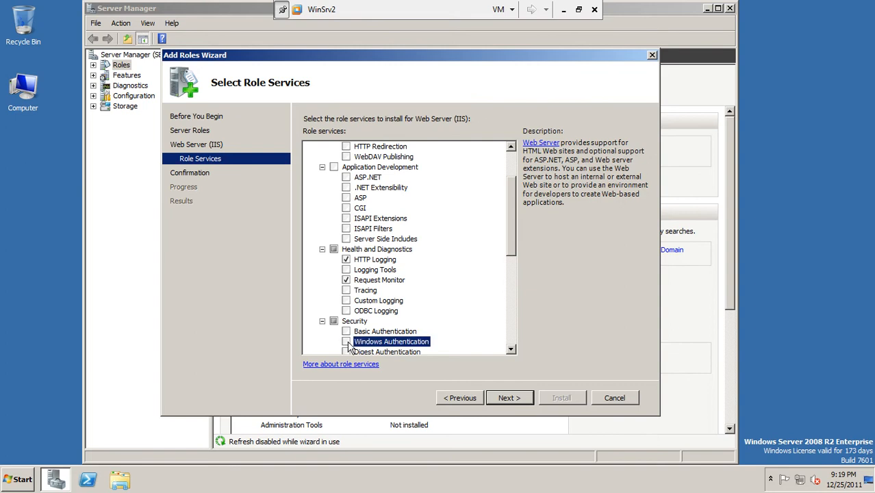
left_click_drag(514, 239, 501, 190)
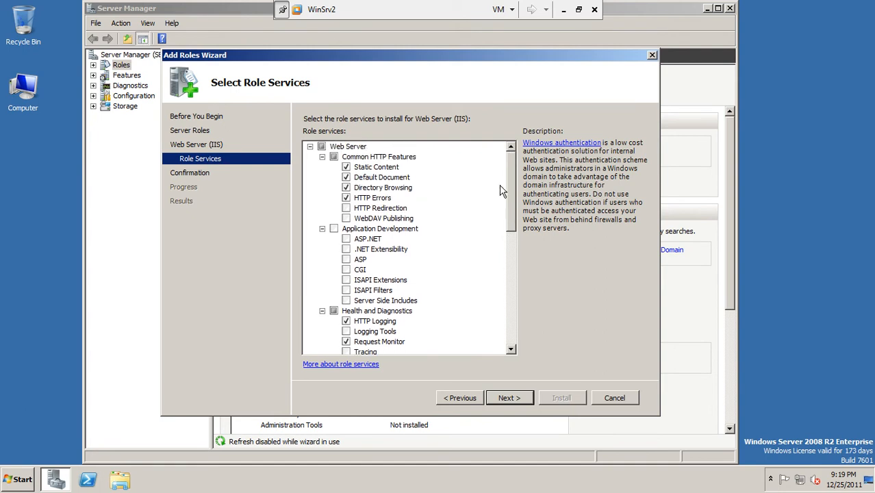
left_click(347, 240)
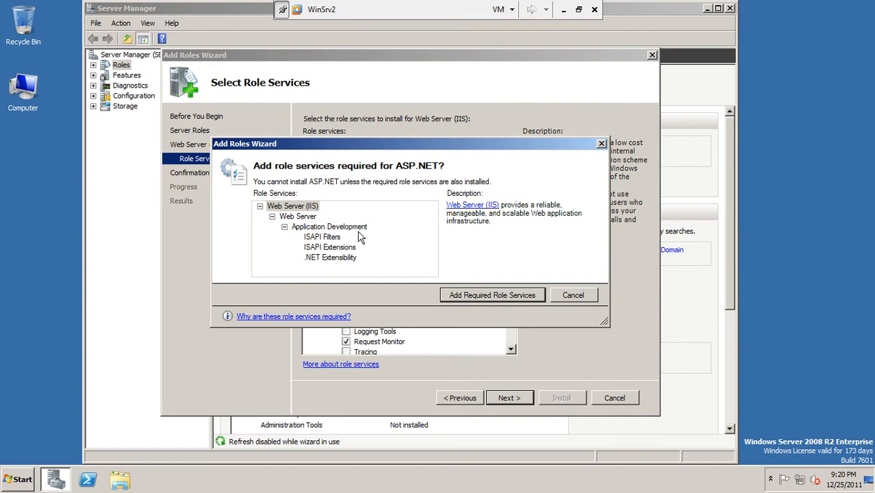
left_click(505, 295)
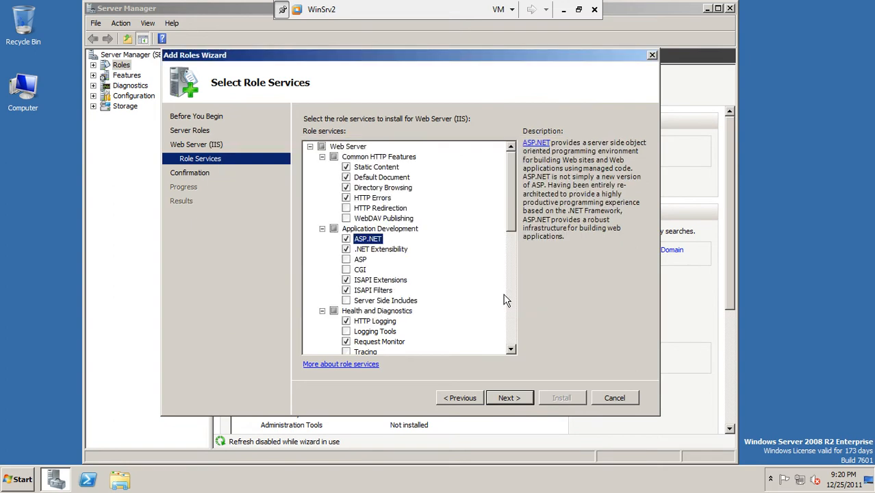
left_click(562, 9)
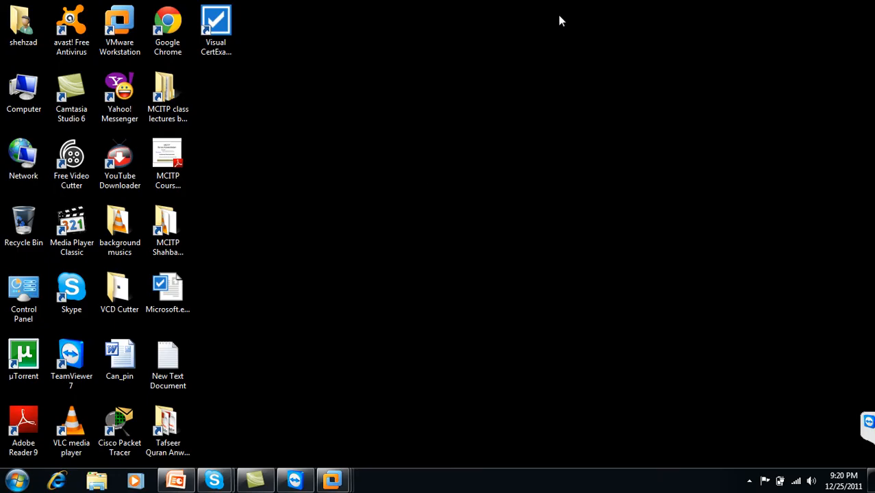
Bring up slide 7's required IIS 7.0 components in PowerPoint, then minimize it again
left_click(176, 480)
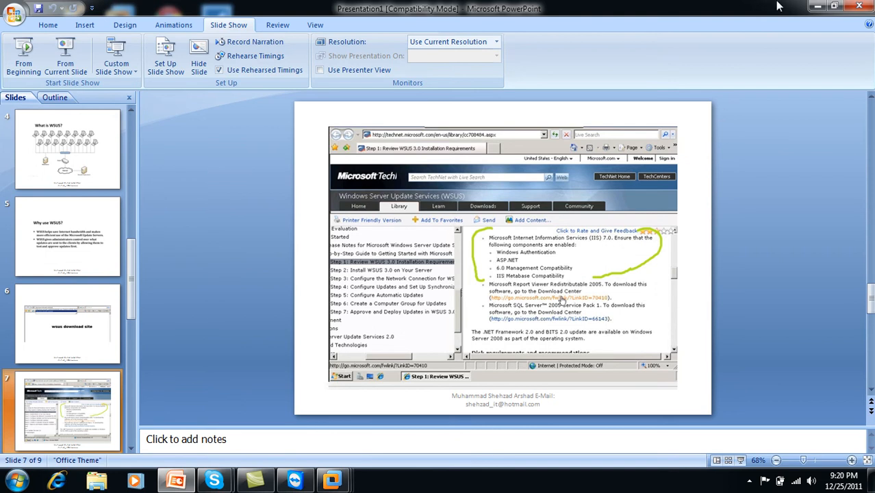
left_click(817, 6)
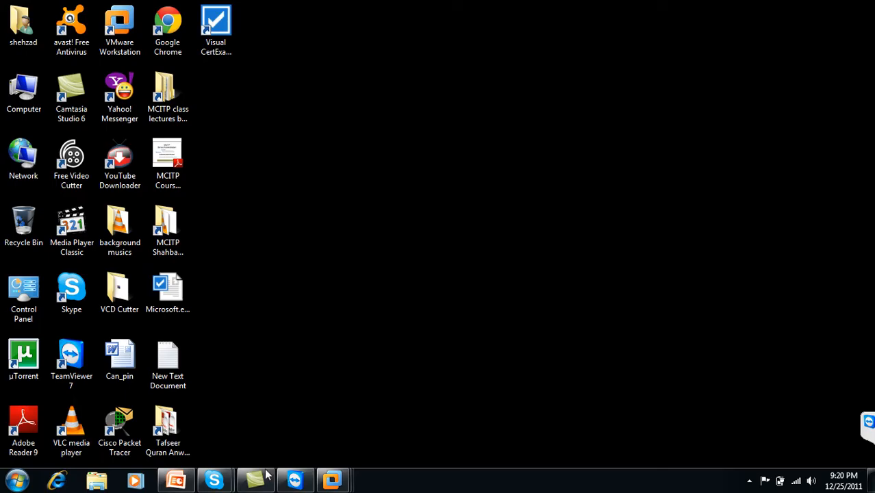
On WinSrv2, tick IIS 6 Management Compatibility with its Metabase, WMI, Scripting Tools and Management Console components
mouse_move(335, 481)
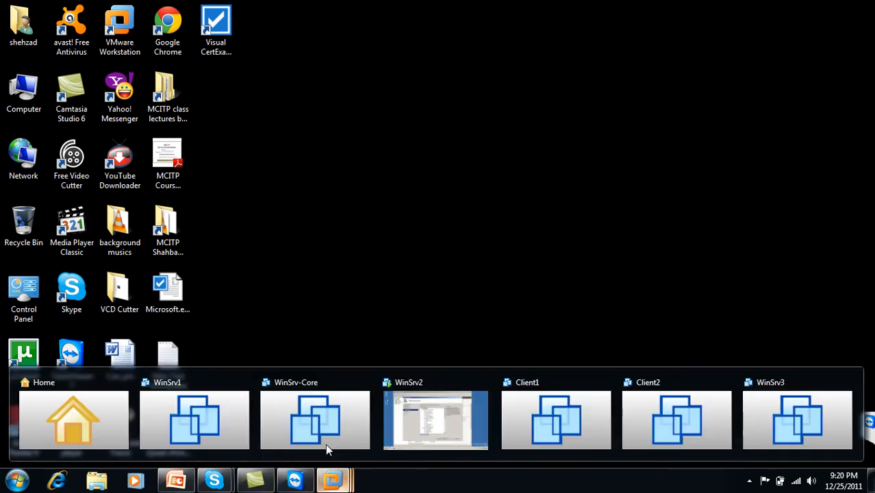
left_click(412, 426)
left_click_drag(515, 202, 522, 311)
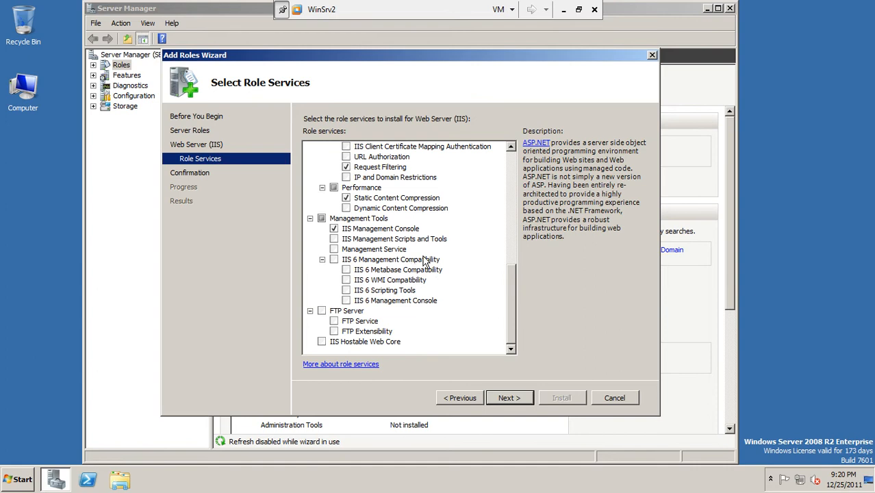
left_click(333, 259)
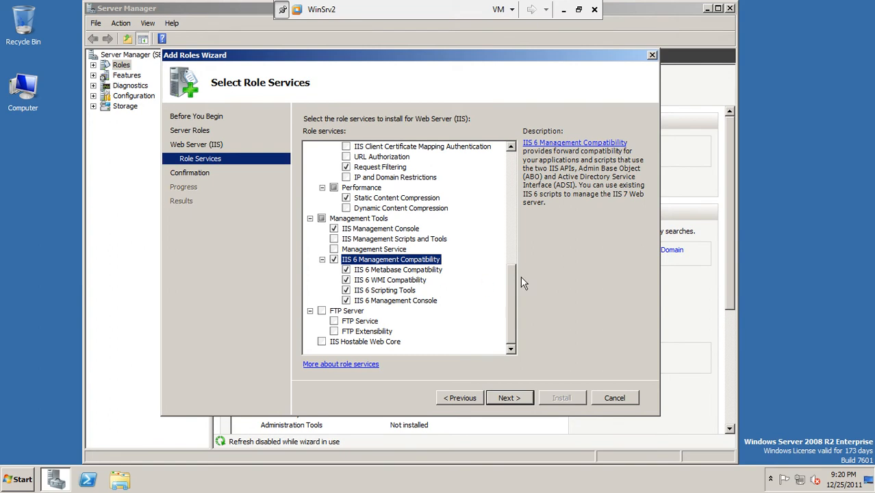
Recheck the IIS requirements slide in PowerPoint, then return to the WinSrv2 wizard
left_click(564, 9)
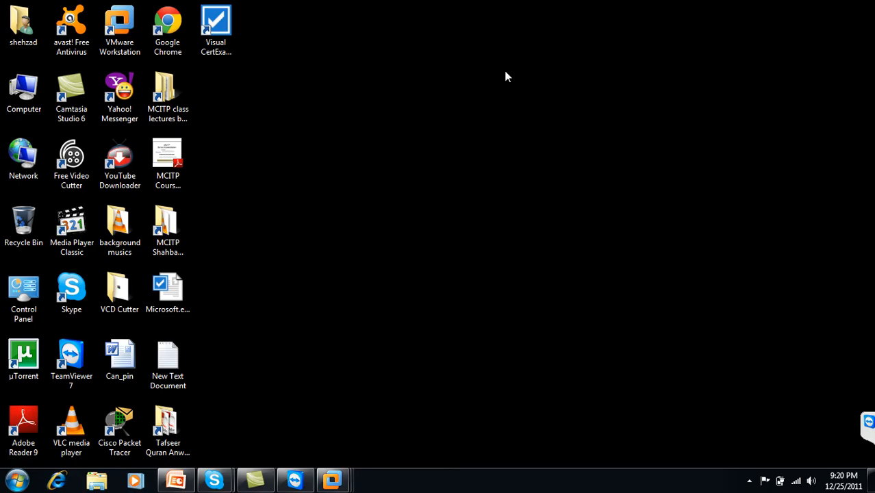
left_click(176, 480)
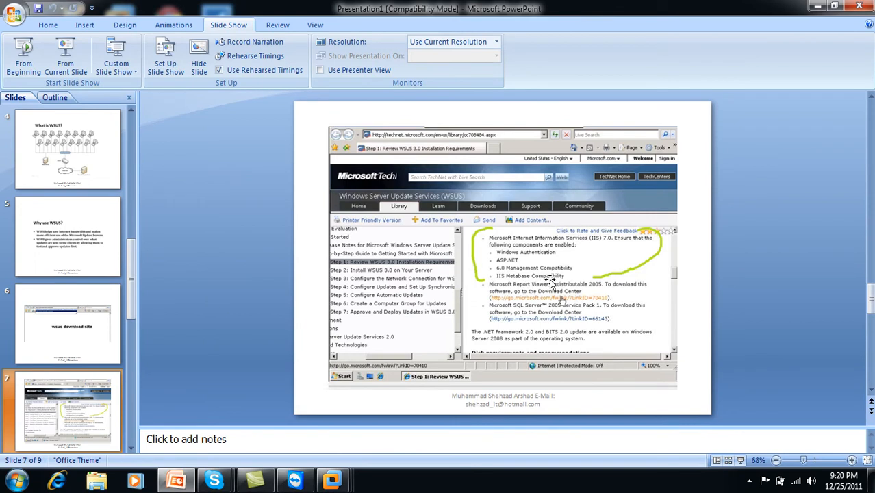
left_click(819, 5)
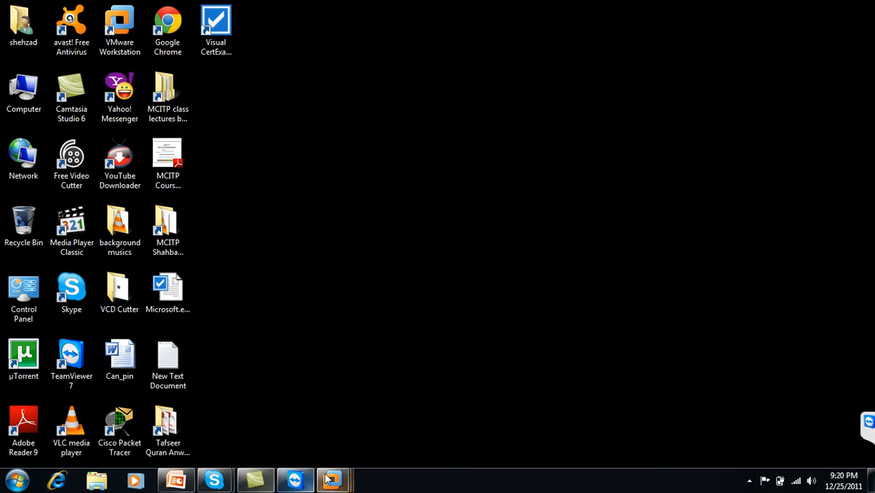
mouse_move(333, 481)
left_click(448, 395)
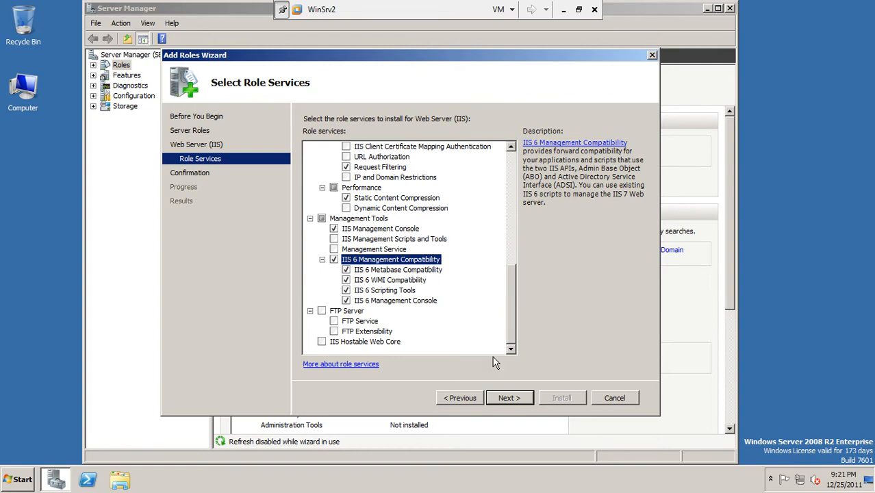
Confirm the Web Server (IIS) role service selections and start the installation
left_click(510, 402)
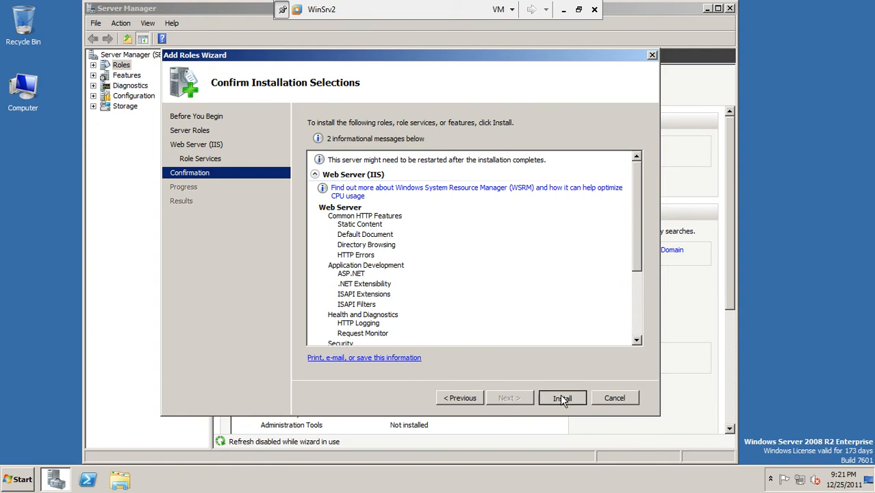
left_click(562, 397)
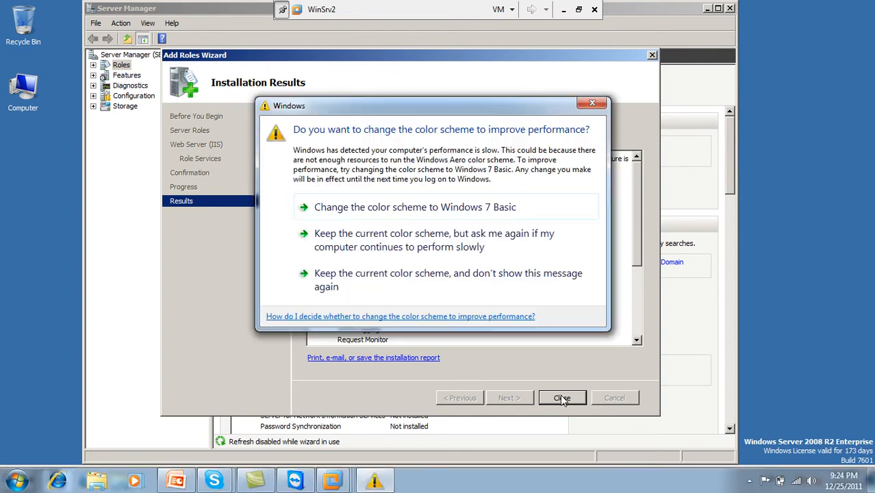
Keep the current colour scheme without future prompts and close the Web Server (IIS) installation results
left_click(471, 287)
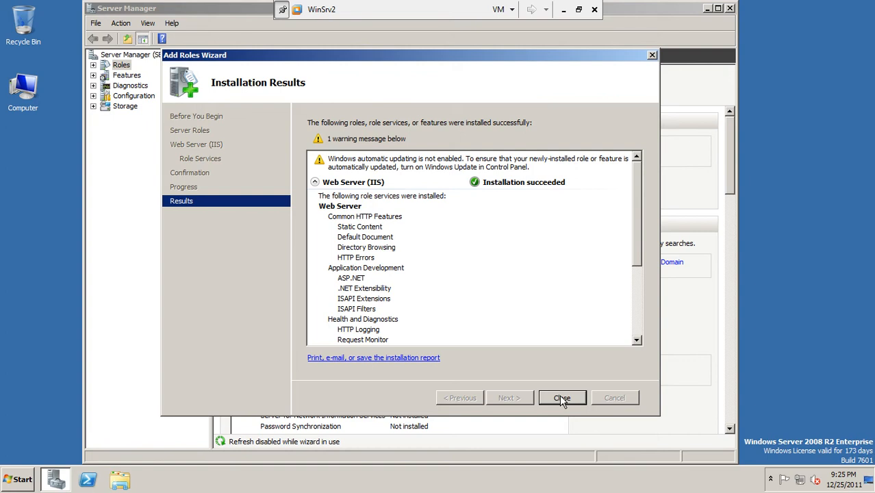
left_click(561, 399)
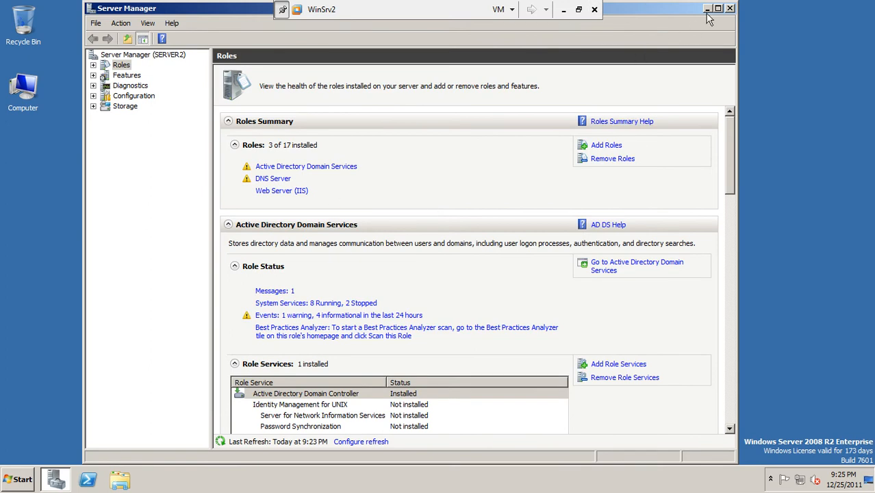
Close Server Manager, open the Documents library from Start, and bring up Computer's context menu
left_click(730, 8)
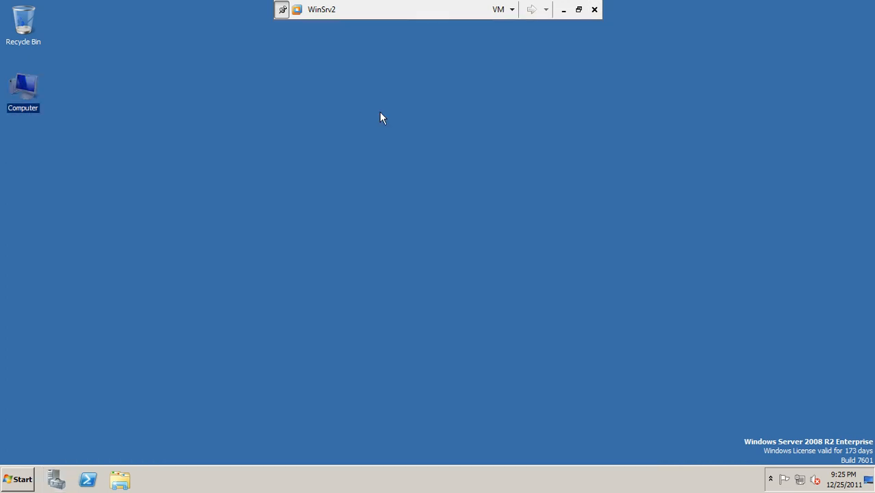
left_click(18, 485)
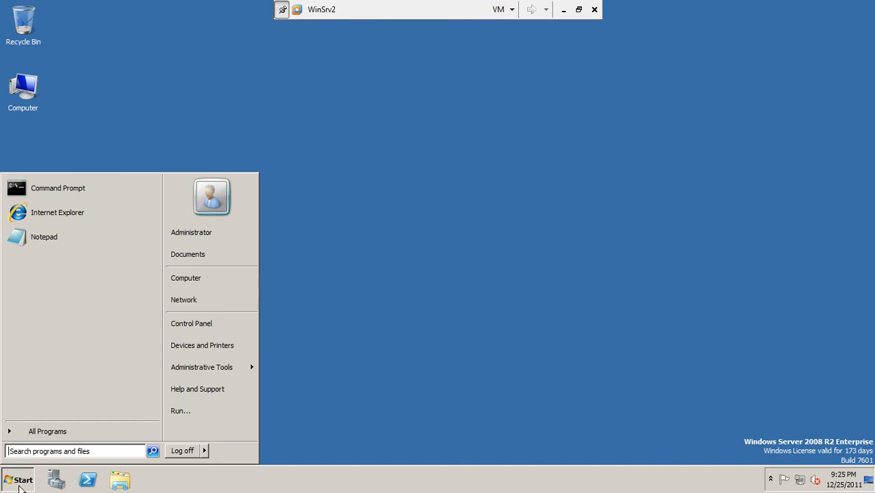
left_click(178, 256)
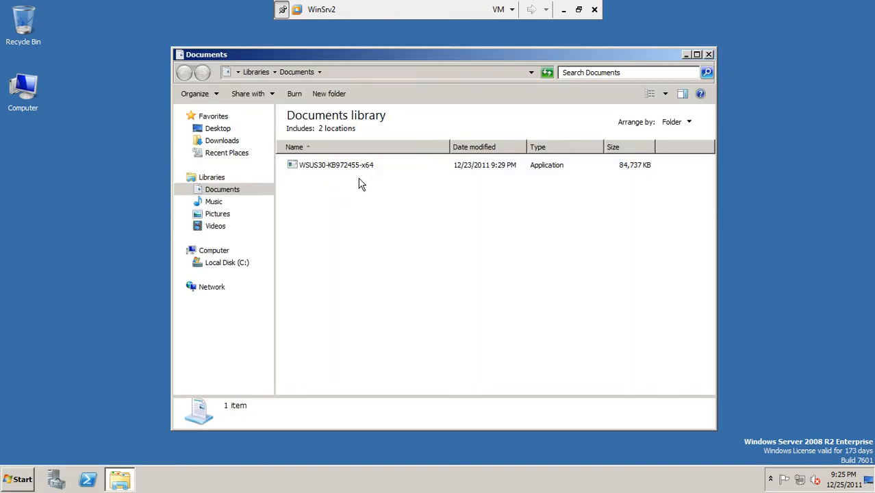
right_click(21, 97)
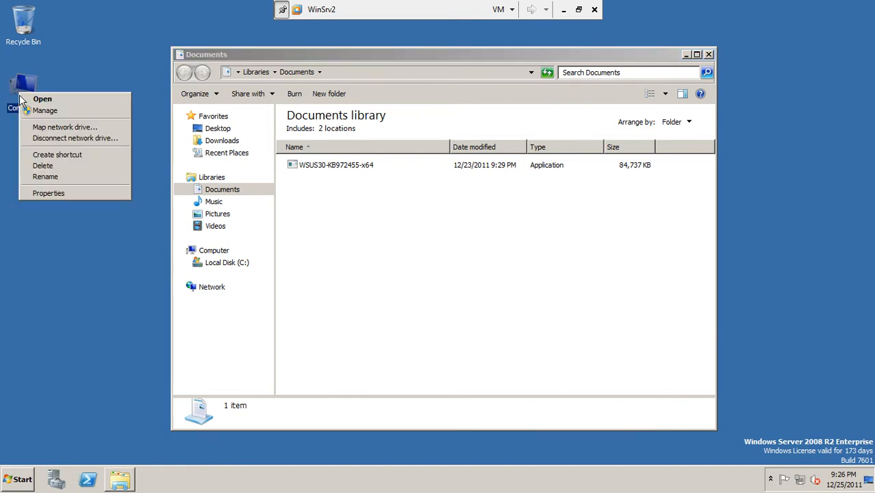
View the computer's System properties maximized, then close it and the Documents window
left_click(50, 194)
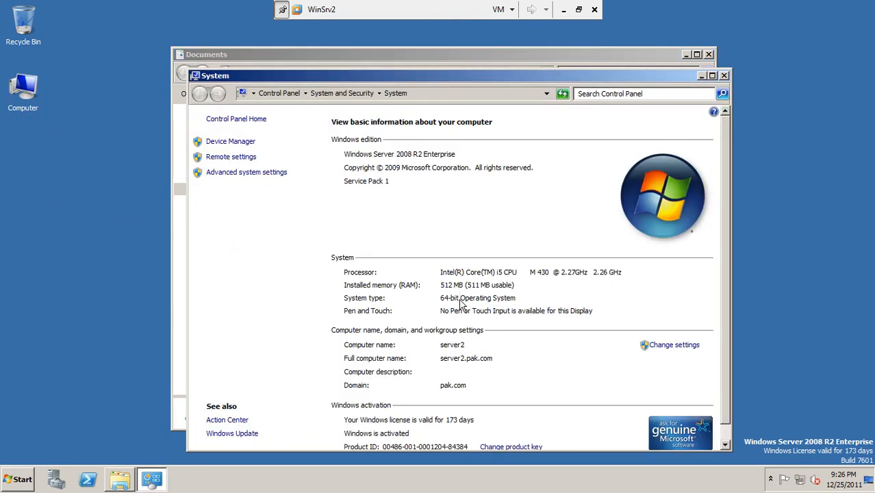
left_click(712, 75)
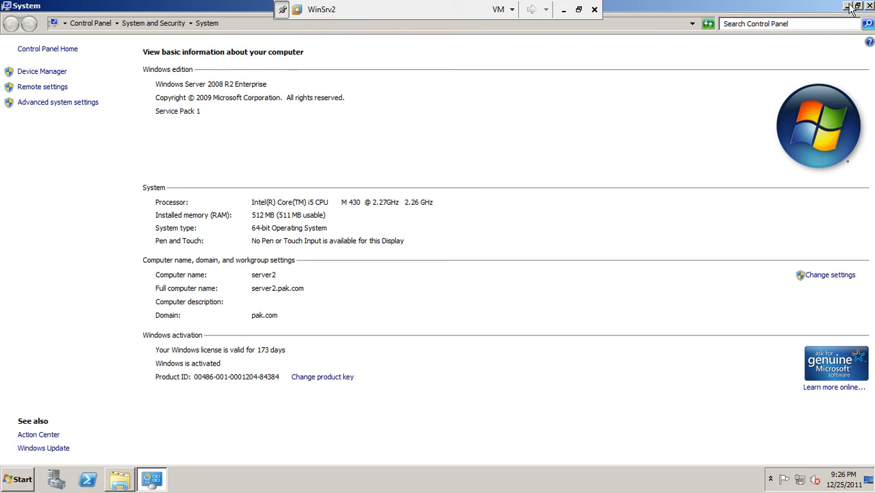
left_click(869, 5)
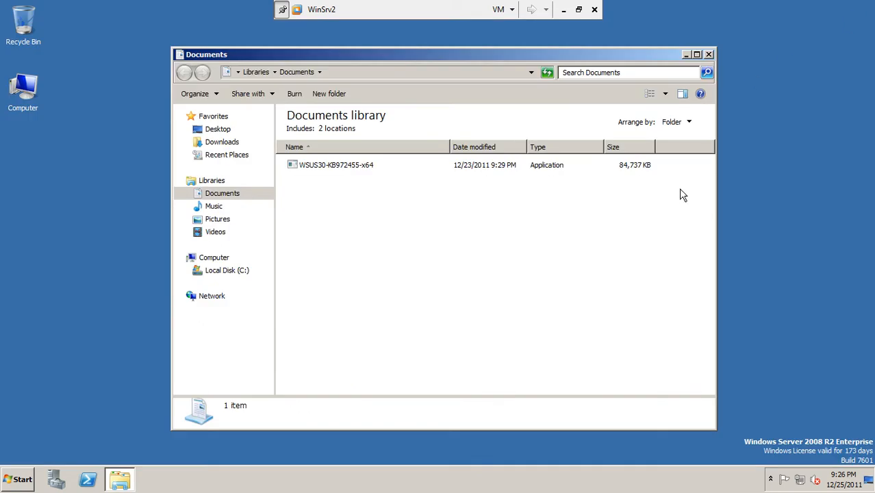
left_click(709, 54)
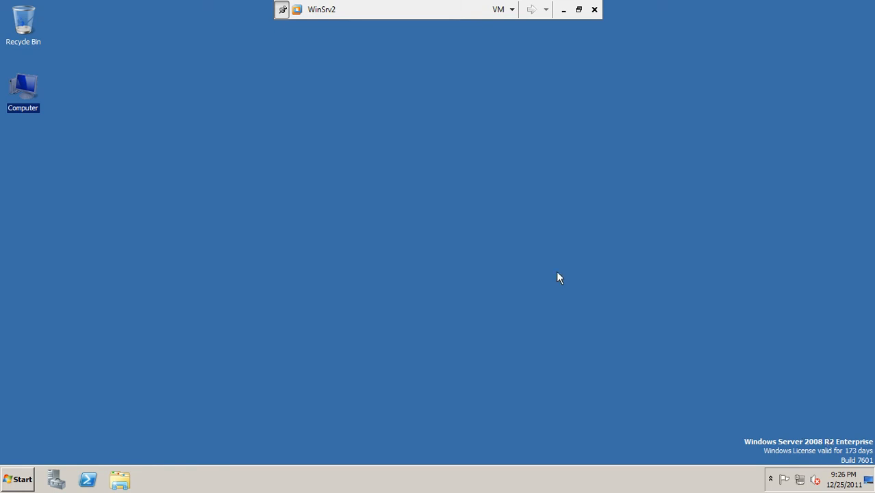
left_click(494, 205)
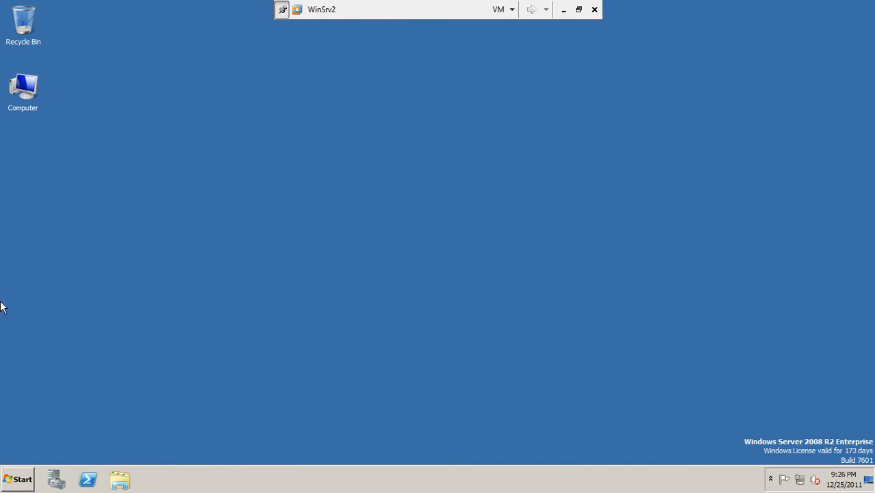
Run the WSUS30-KB972455-x64 installer from Documents and close Explorer while setup extracts
left_click(27, 488)
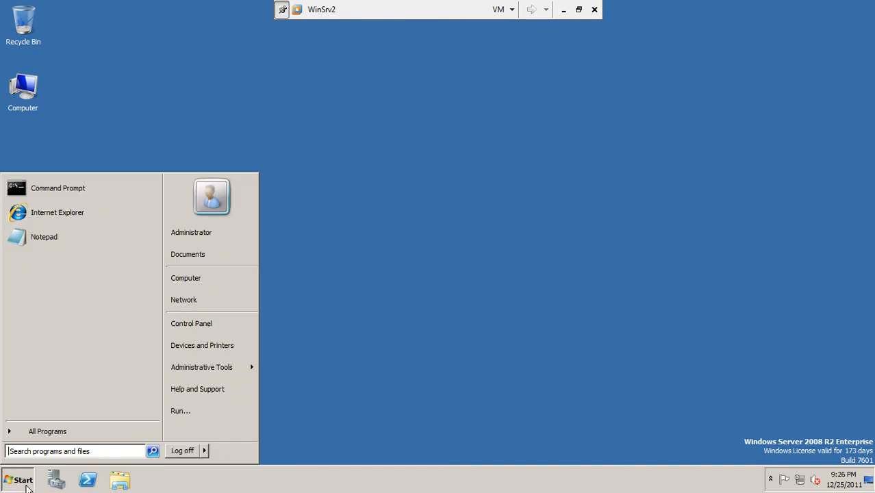
left_click(191, 264)
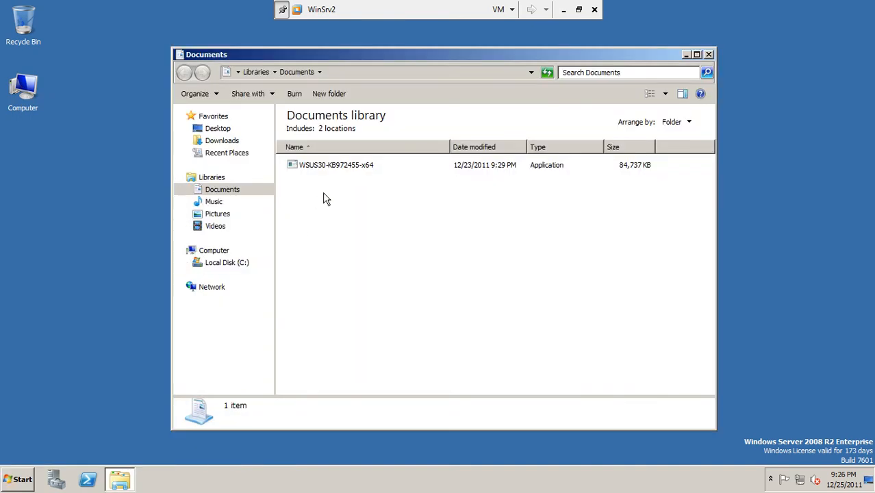
double_click(362, 165)
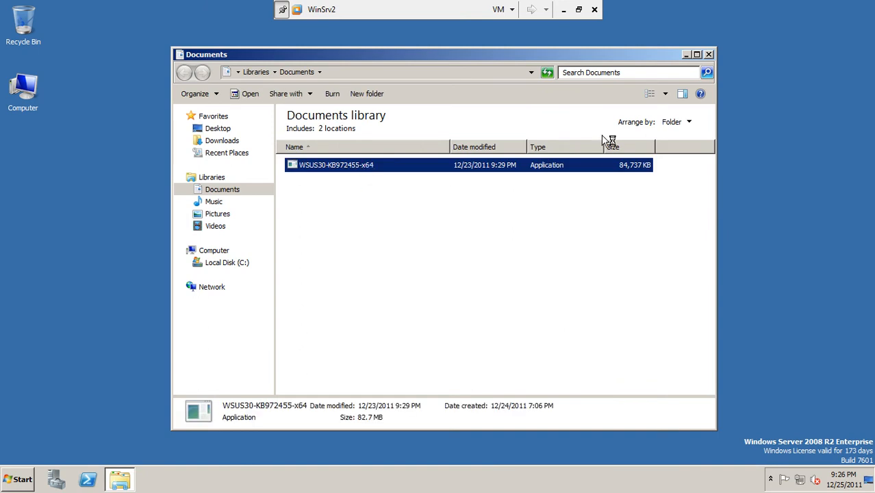
left_click(708, 55)
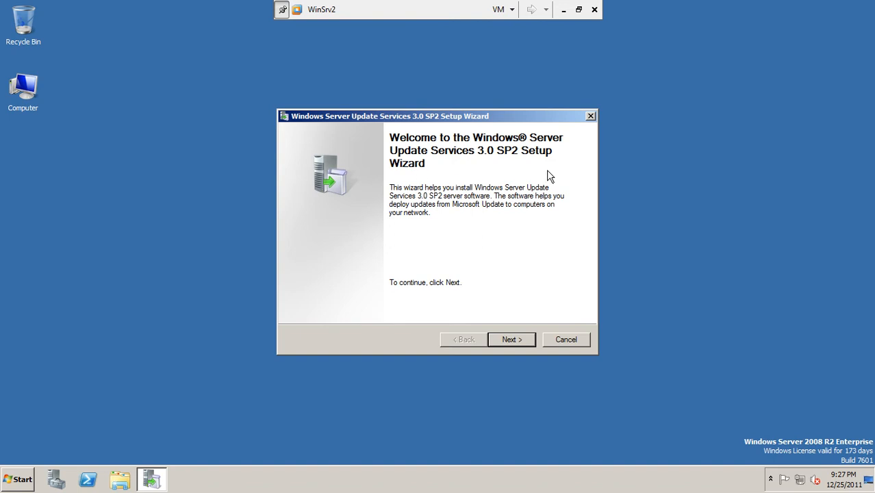
Advance setup in full server mode, accepting the license and skipping the missing Report Viewer notice
left_click(503, 343)
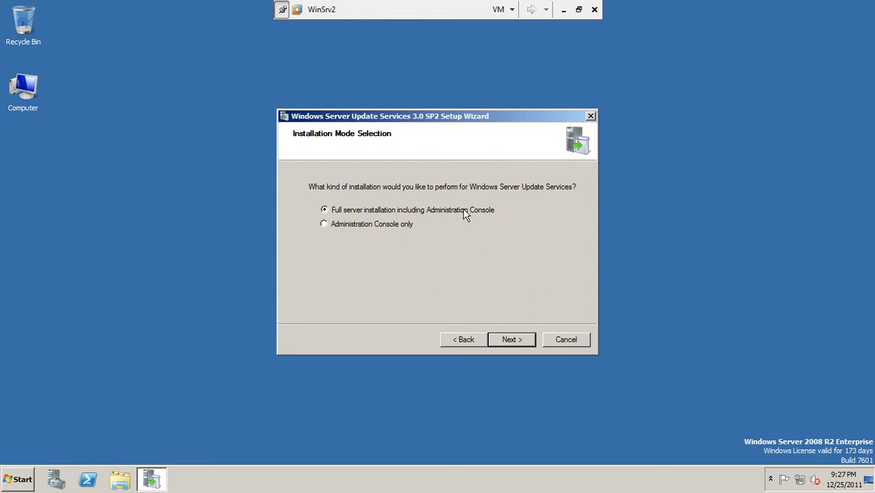
left_click(510, 341)
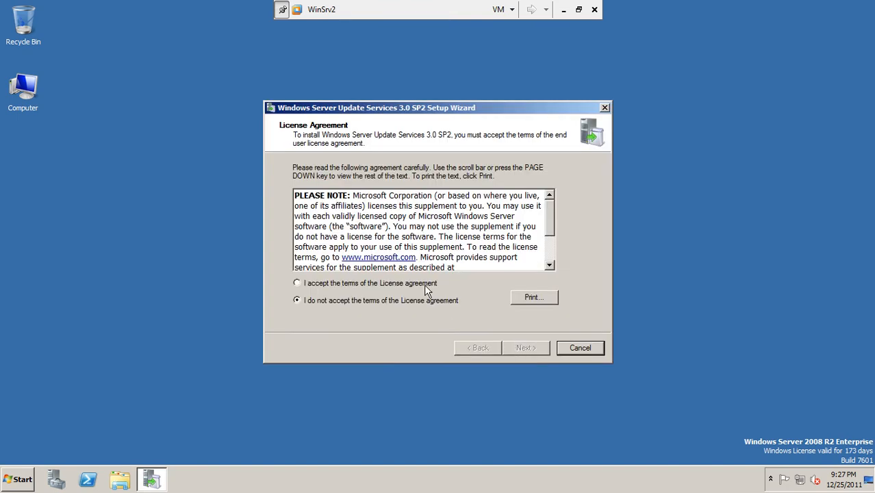
left_click(413, 288)
left_click(524, 349)
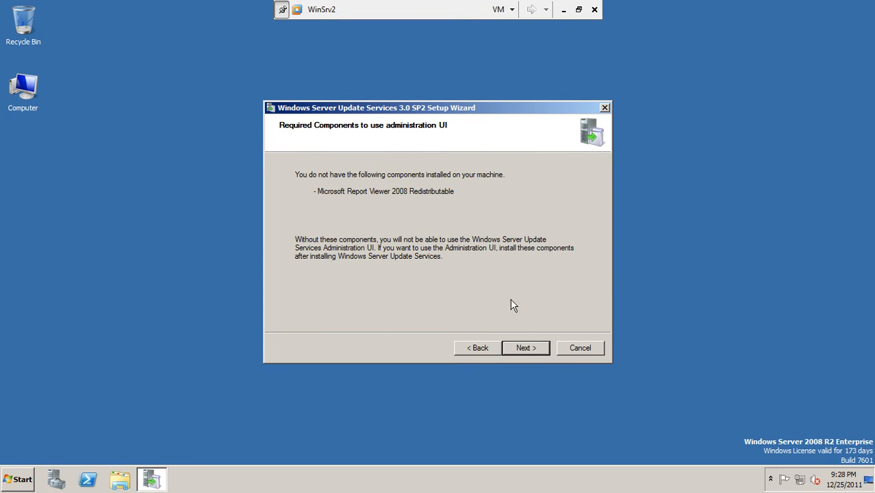
left_click(533, 356)
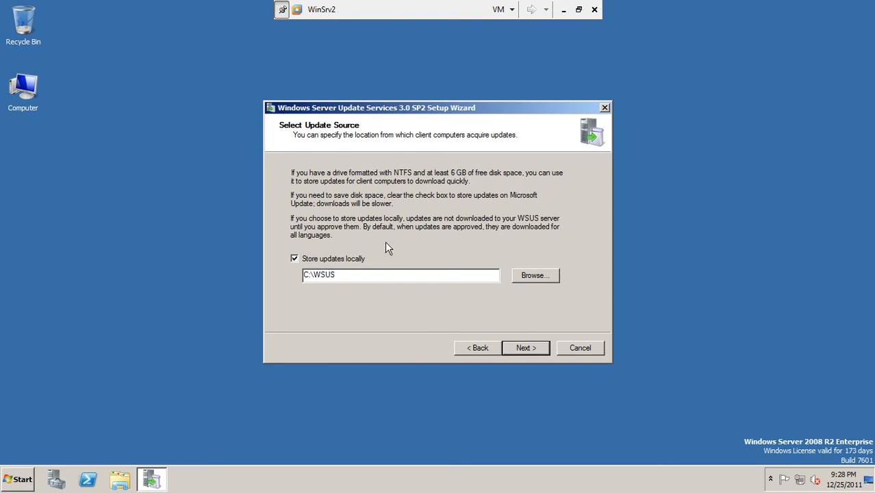
Confirm drive C: has 6.13 GB free, then continue with updates stored locally in C:\WSUS
left_click_drag(338, 276, 313, 276)
left_click(347, 275)
left_click(25, 91)
double_click(25, 90)
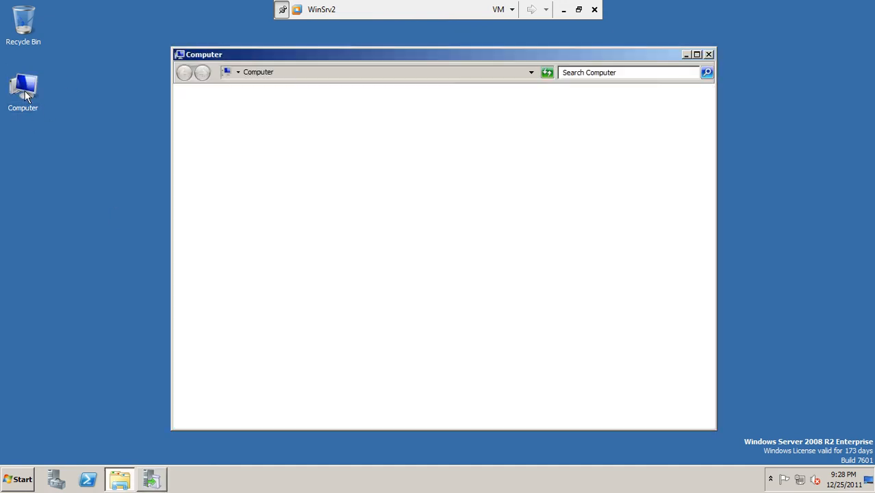
left_click(347, 151)
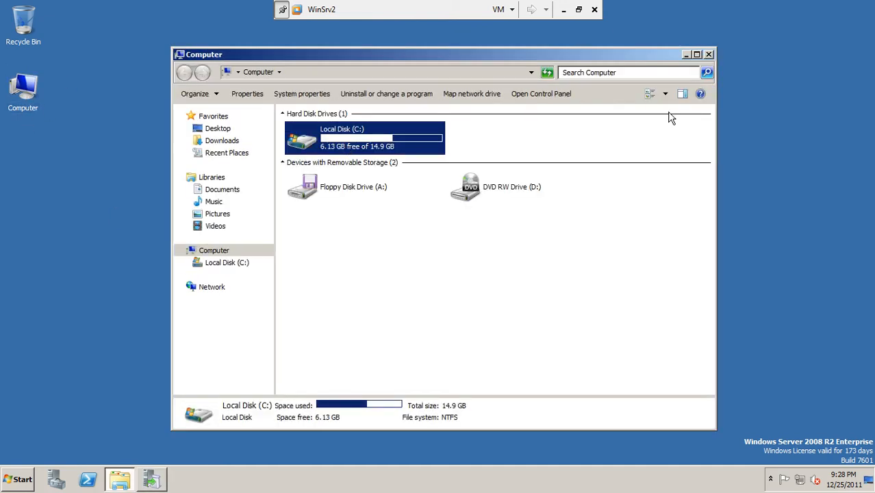
left_click(707, 58)
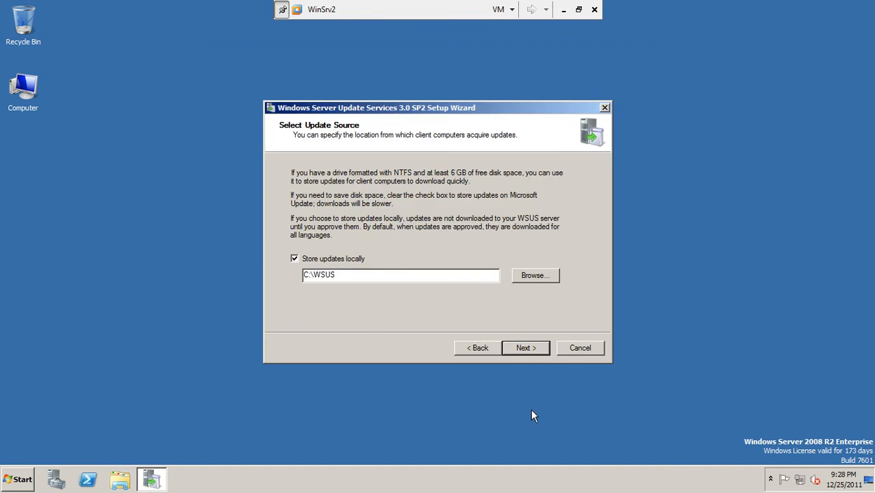
left_click(524, 348)
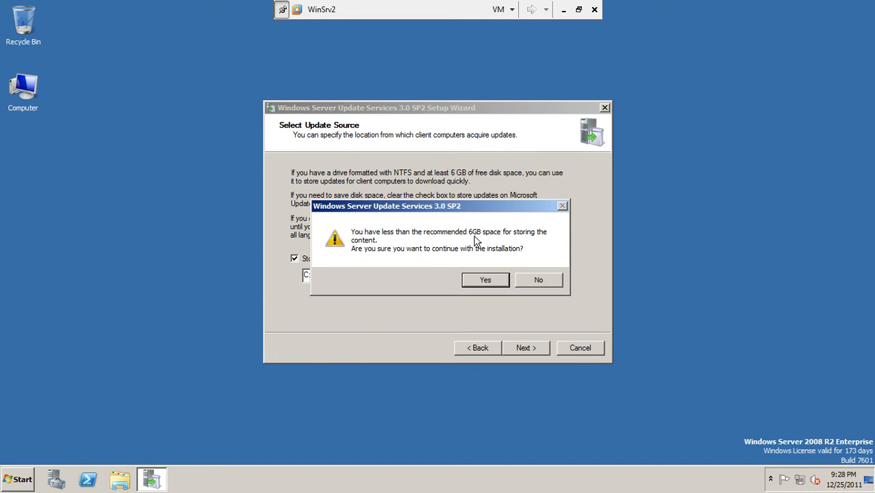
Recheck the Computer window, then agree to continue despite C: having under 6GB free
double_click(15, 95)
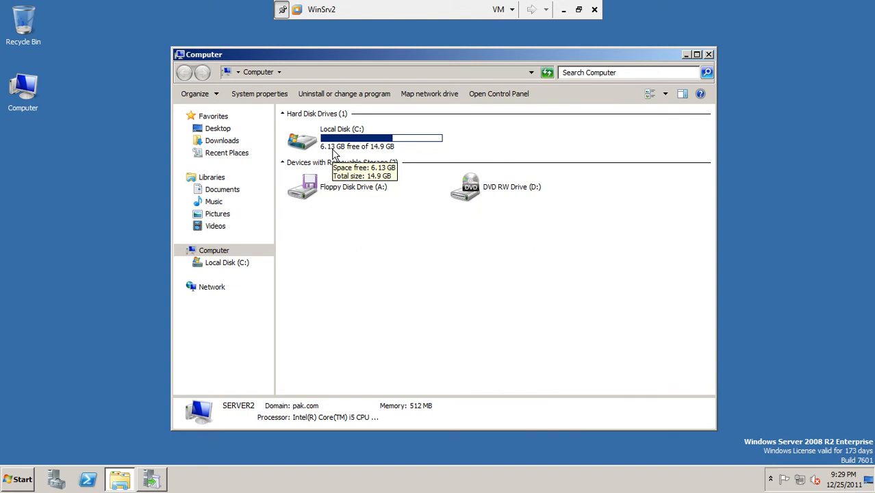
left_click(708, 55)
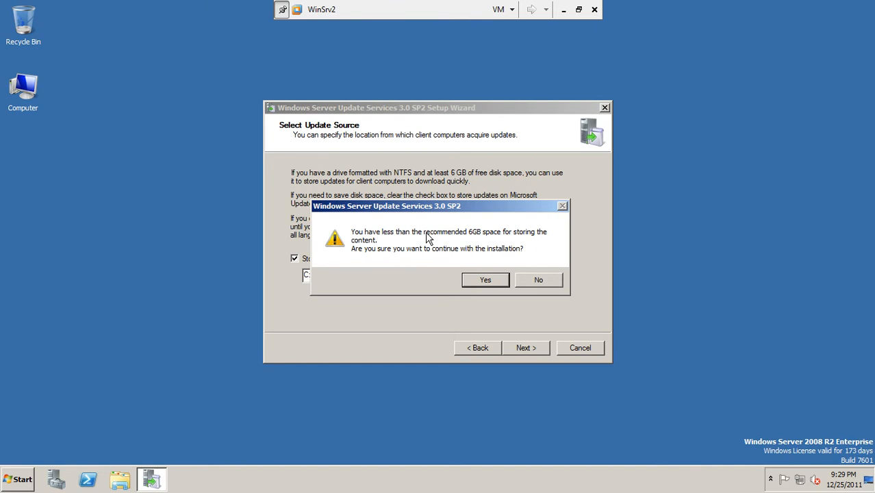
left_click(485, 281)
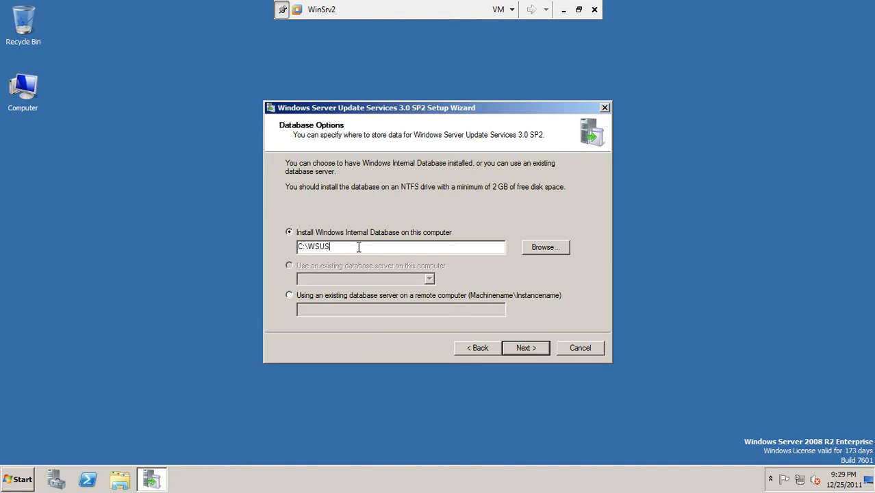
Keep Windows Internal Database installed locally at C:\WSUS and continue to Web Site Selection
left_click(526, 348)
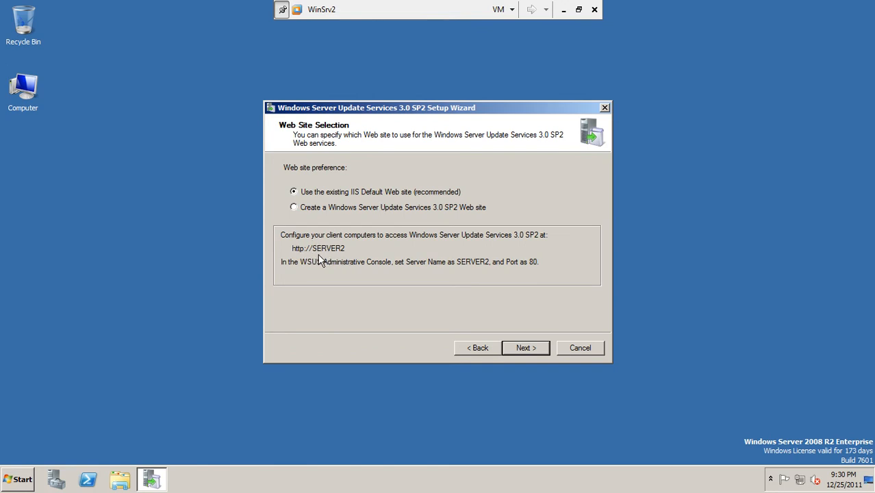
left_click(20, 480)
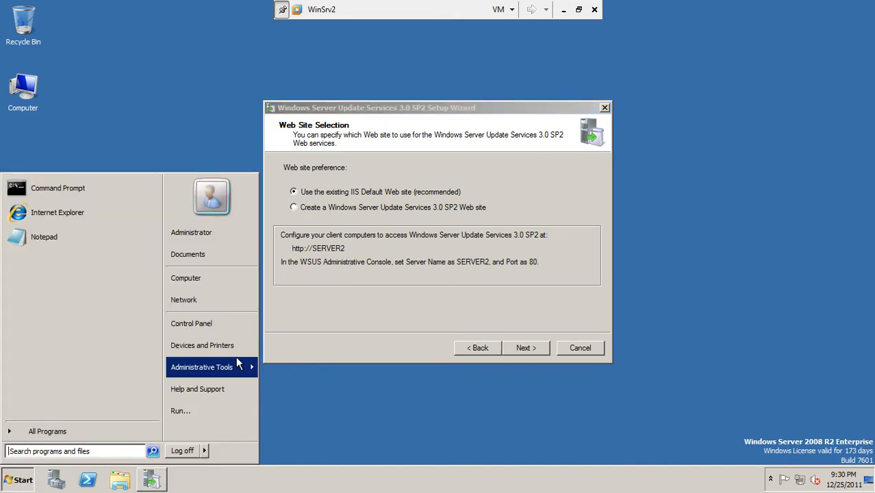
mouse_move(237, 362)
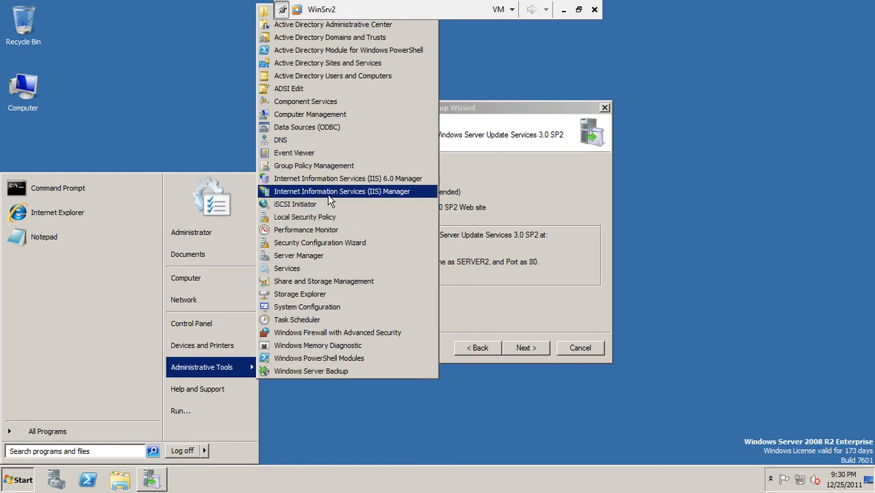
left_click(371, 195)
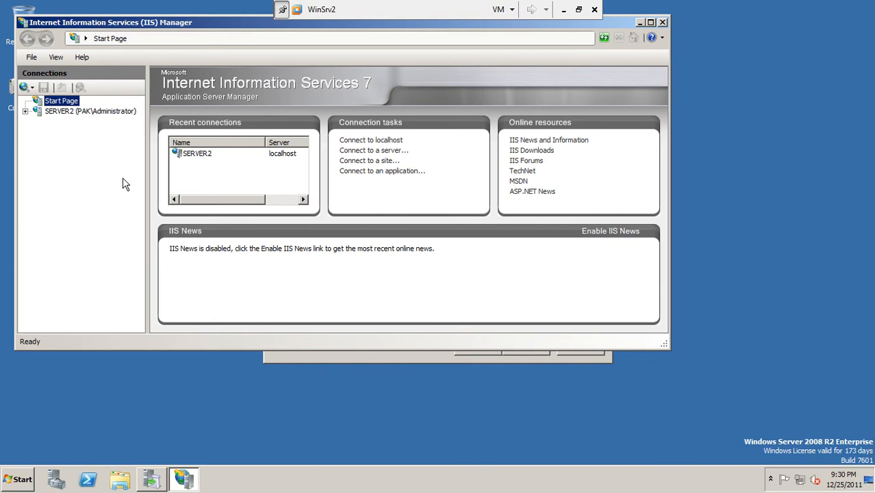
left_click(25, 111)
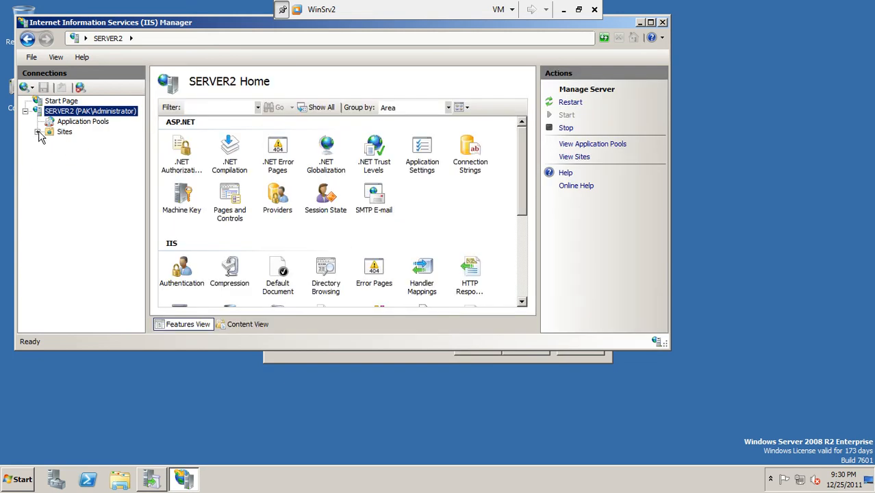
left_click(37, 131)
left_click(83, 148)
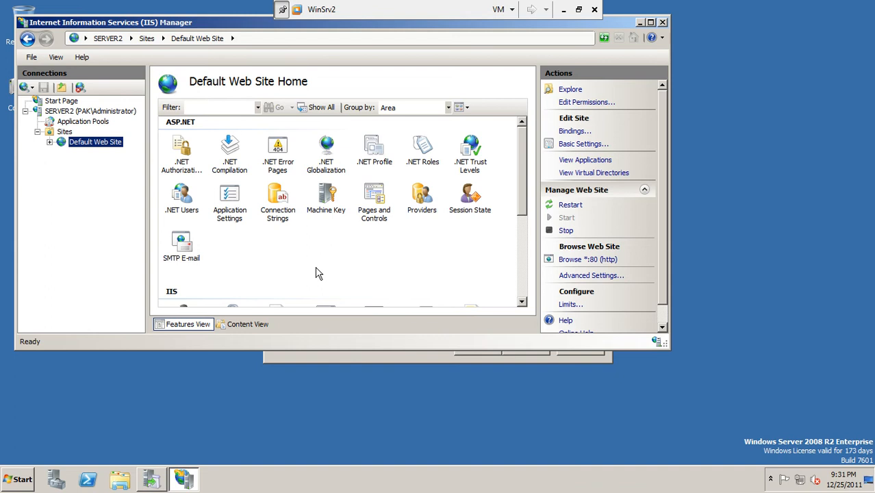
left_click(663, 22)
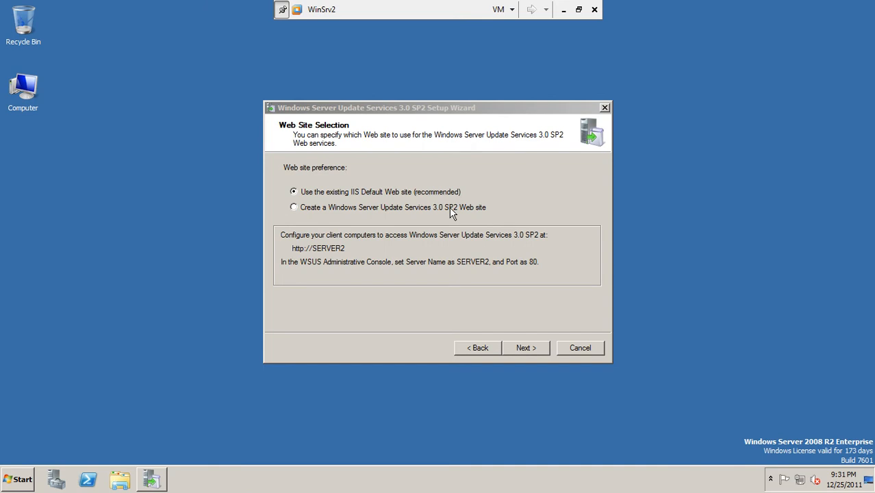
Choose the existing IIS Default Web site on port 80, review the summary, and begin installing
left_click(526, 350)
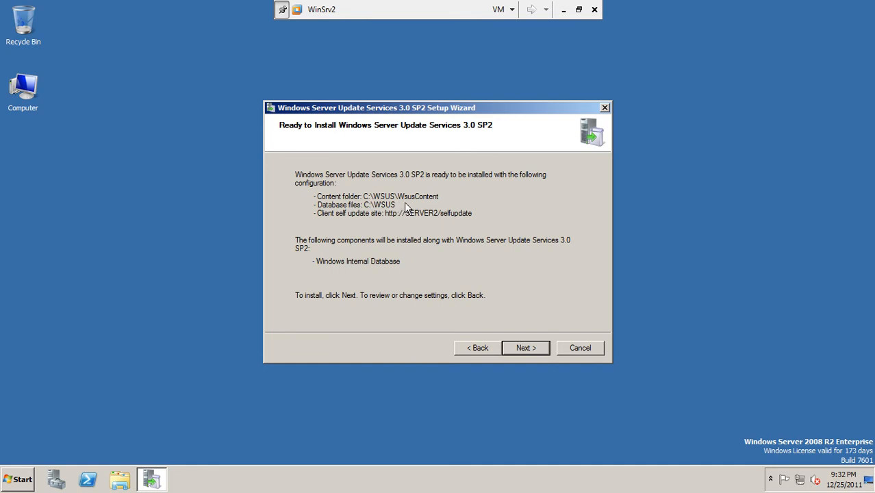
left_click(528, 351)
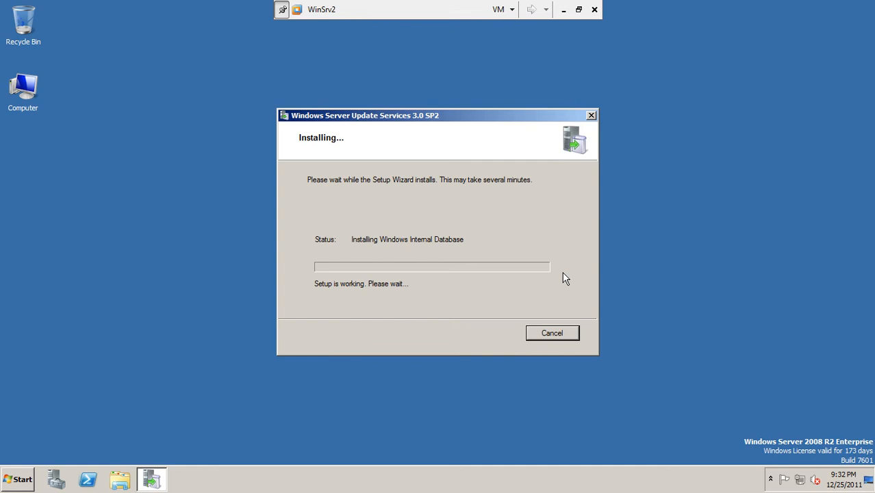
Minimize the VM and pause the Camtasia Recorder screen recording from the notification area
left_click(563, 11)
left_click(748, 482)
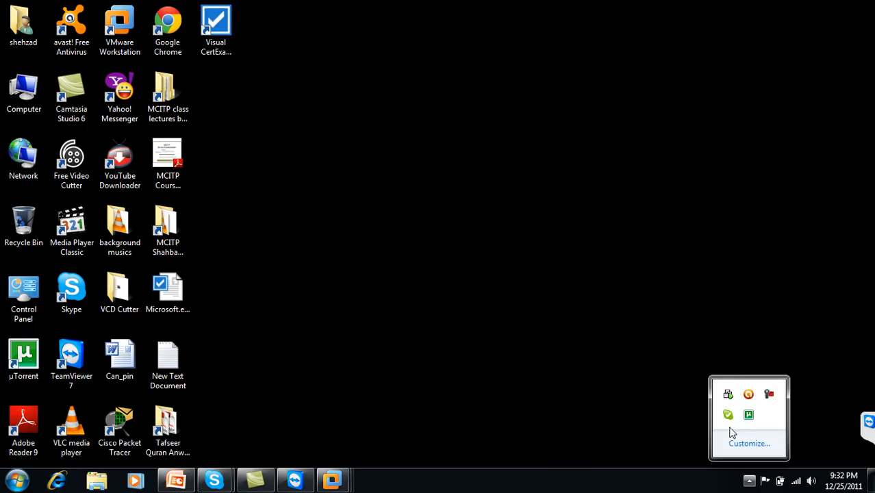
left_click(769, 395)
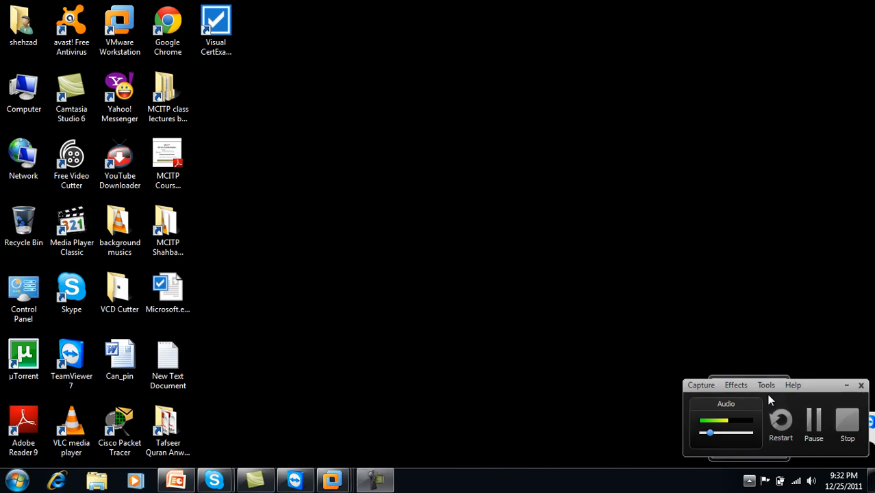
left_click(815, 423)
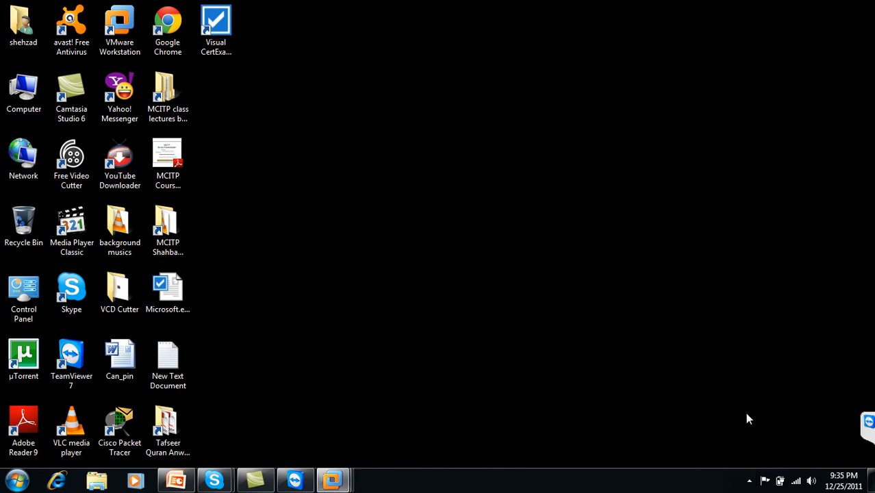
Return to the WinSrv2 virtual machine and nudge the WSUS installer dialog slightly right and down
left_click(750, 481)
left_click(332, 479)
left_click(414, 417)
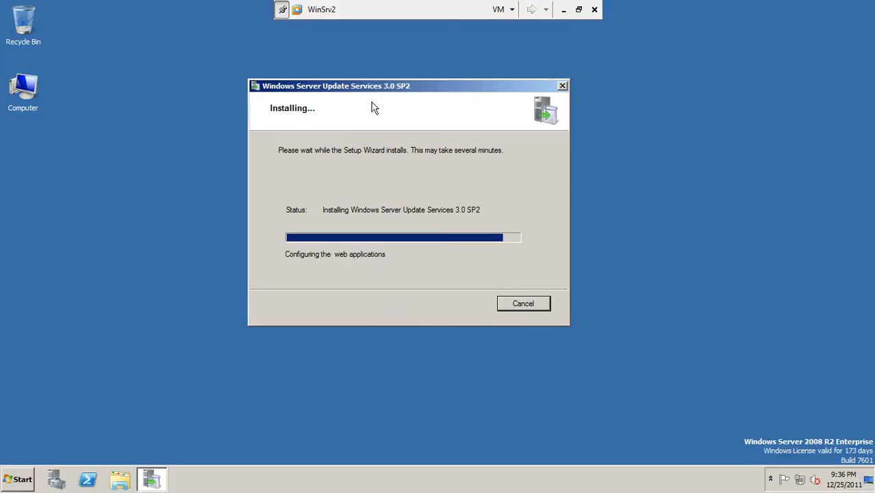
left_click_drag(398, 90, 417, 96)
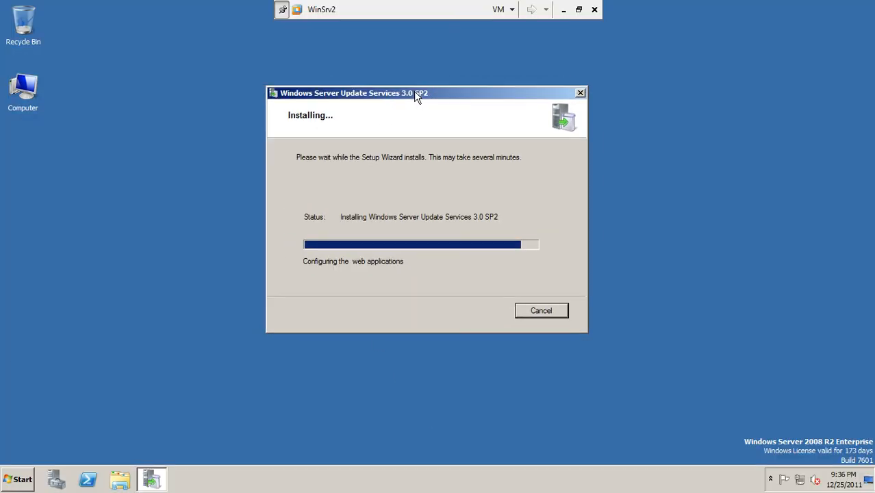
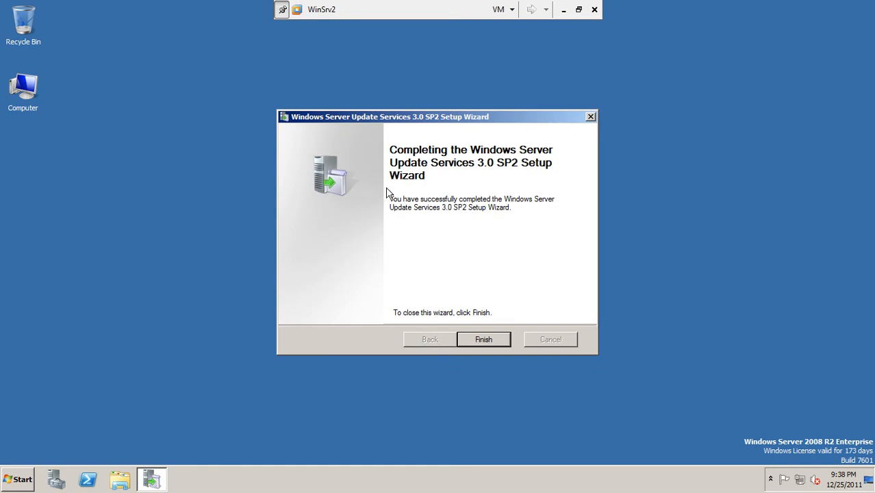
Finish the WSUS 3.0 SP2 Setup Wizard and refresh the empty WinSrv2 desktop
left_click(492, 343)
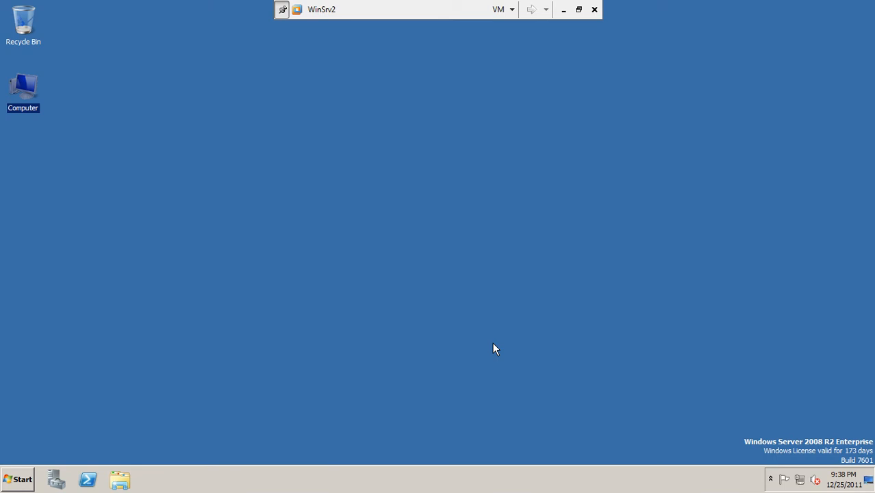
left_click(344, 171)
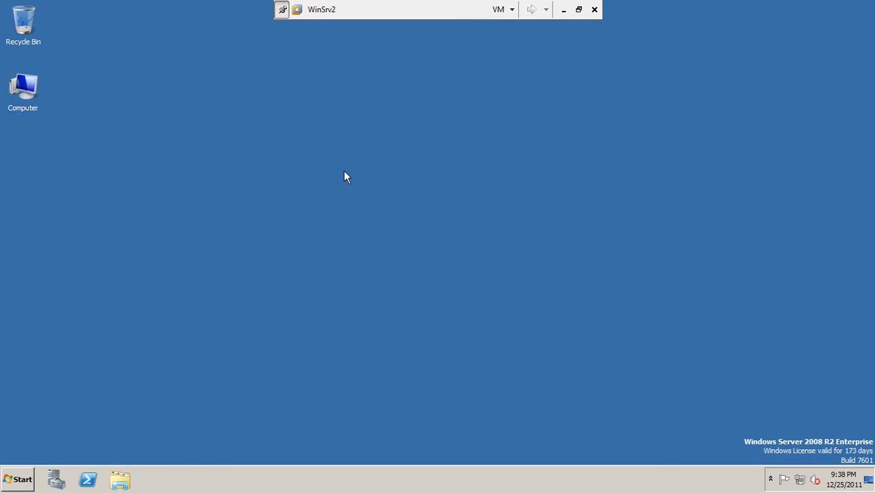
right_click(263, 147)
left_click(281, 180)
Power on Client2 and set its network adapter to NAT
left_click(579, 9)
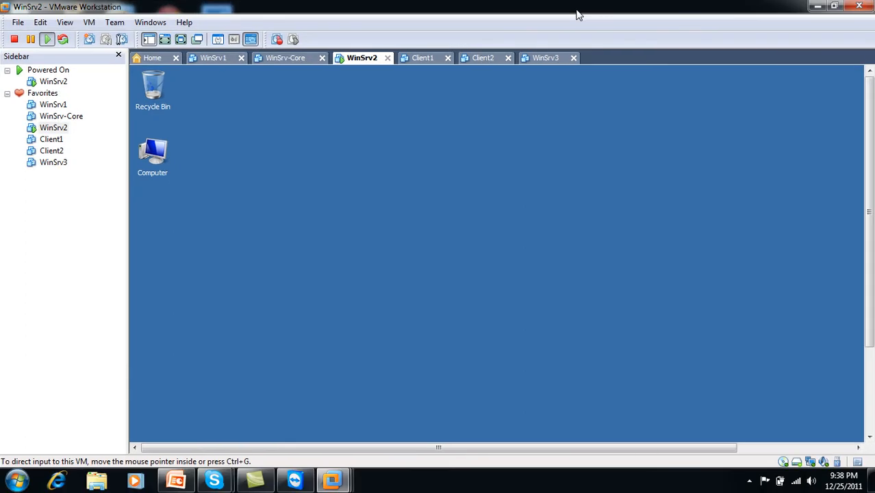
left_click(478, 61)
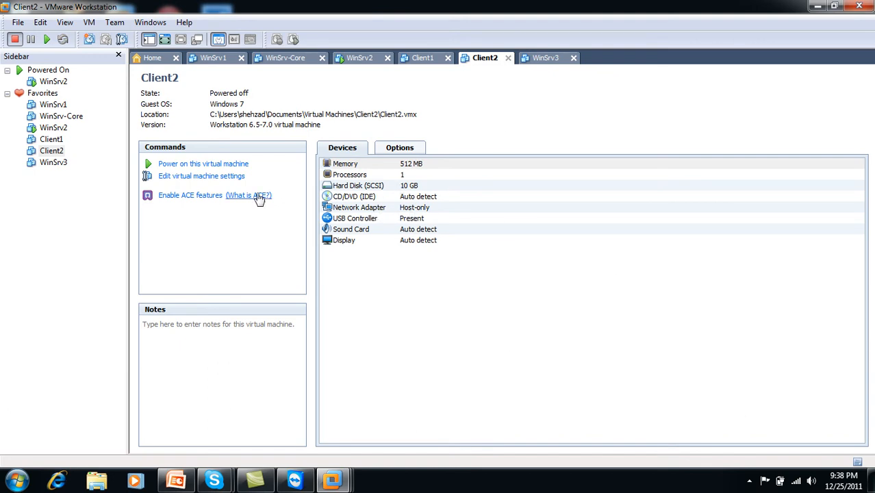
left_click(199, 165)
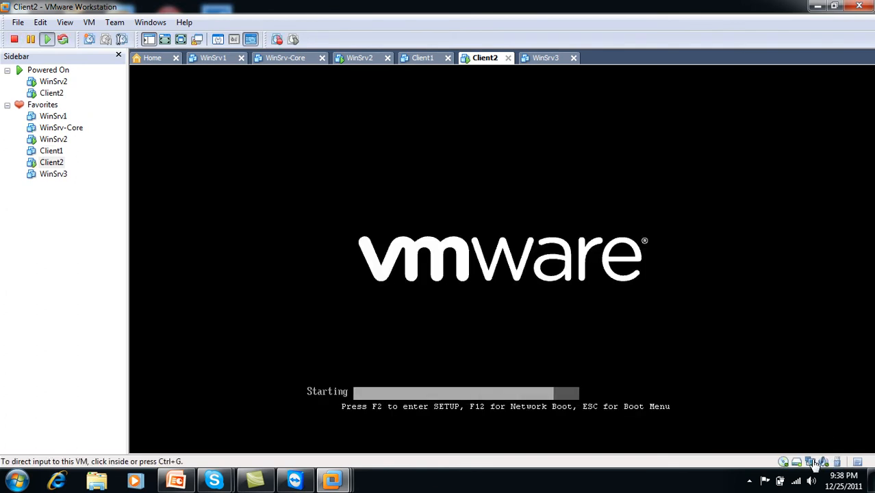
double_click(812, 462)
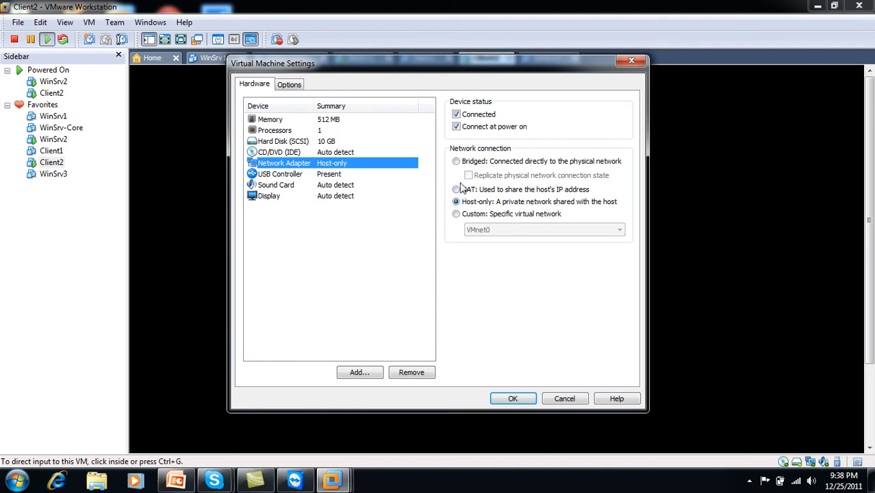
left_click(463, 191)
left_click(528, 400)
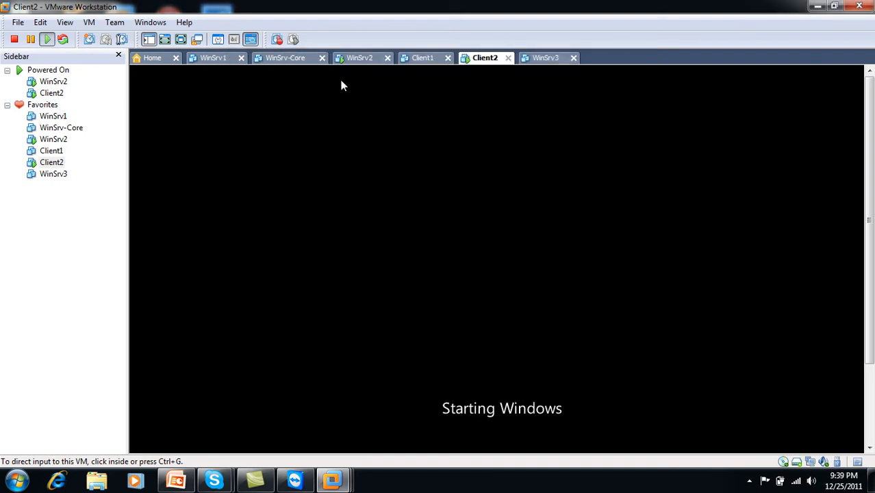
Check on Client2's startup, then return to WinSrv2 in full screen
left_click(360, 58)
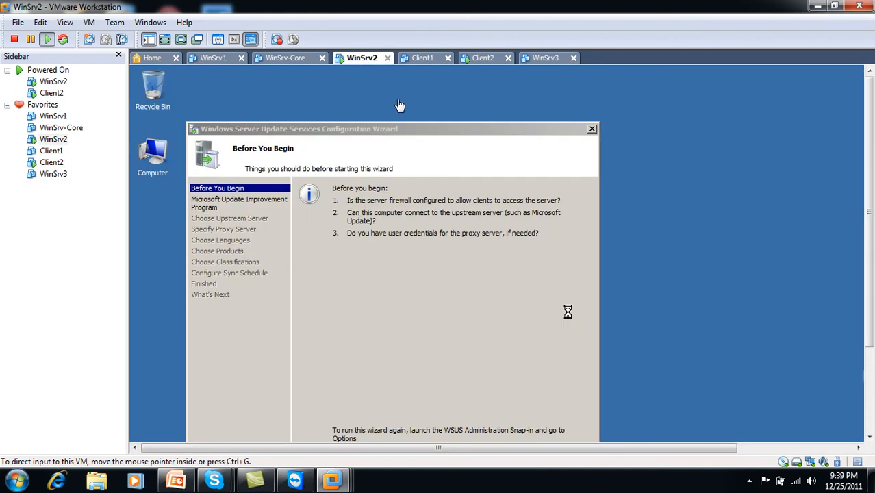
left_click(482, 58)
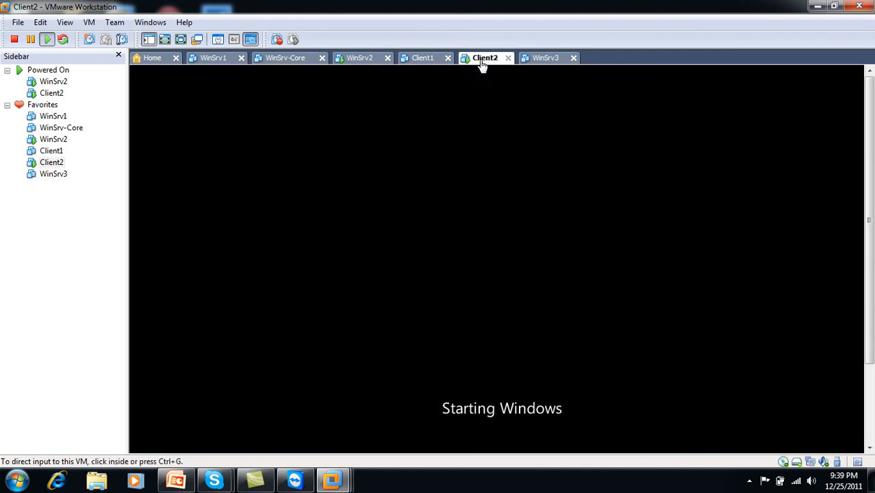
left_click(367, 58)
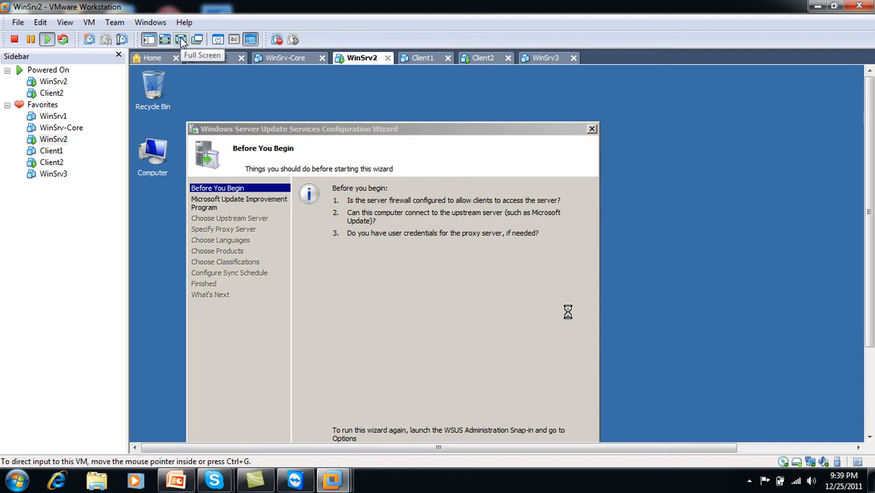
left_click(749, 481)
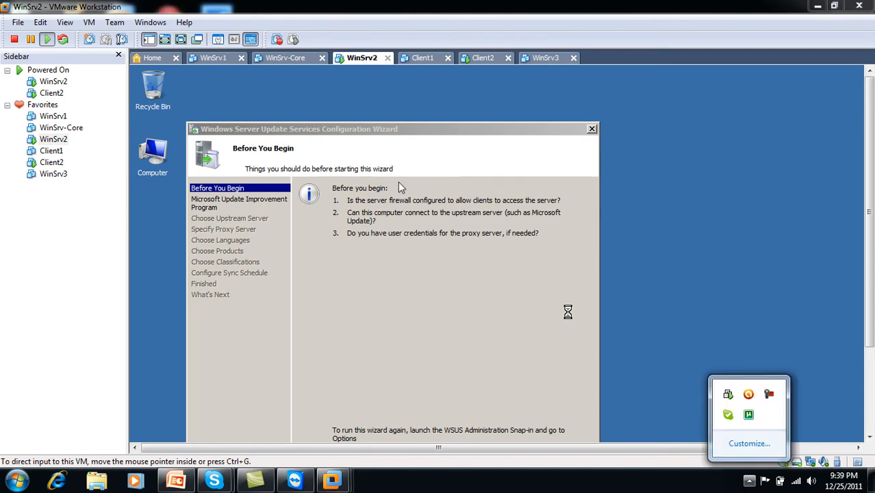
left_click(182, 39)
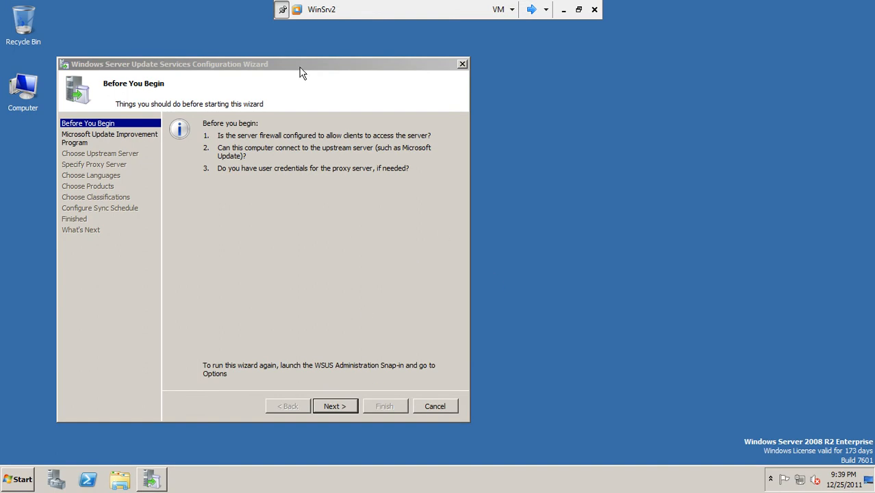
Center the WSUS Configuration Wizard and move past the Before You Begin page
left_click_drag(300, 70, 401, 57)
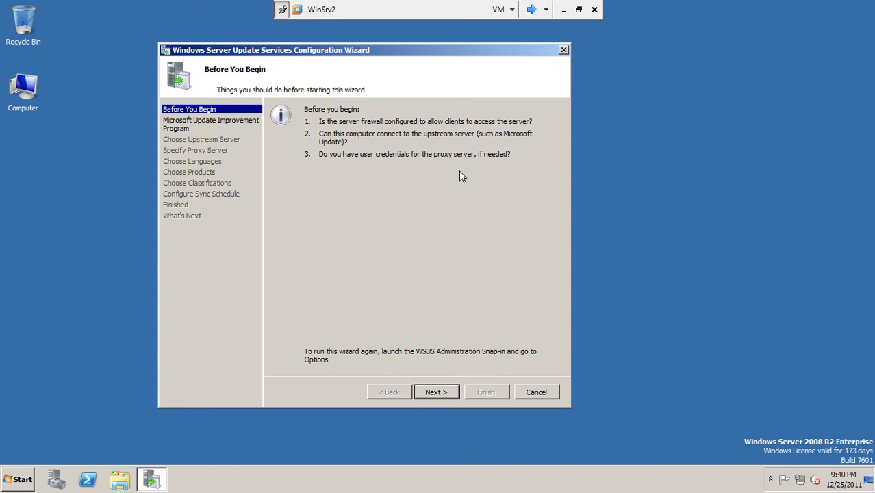
left_click(438, 396)
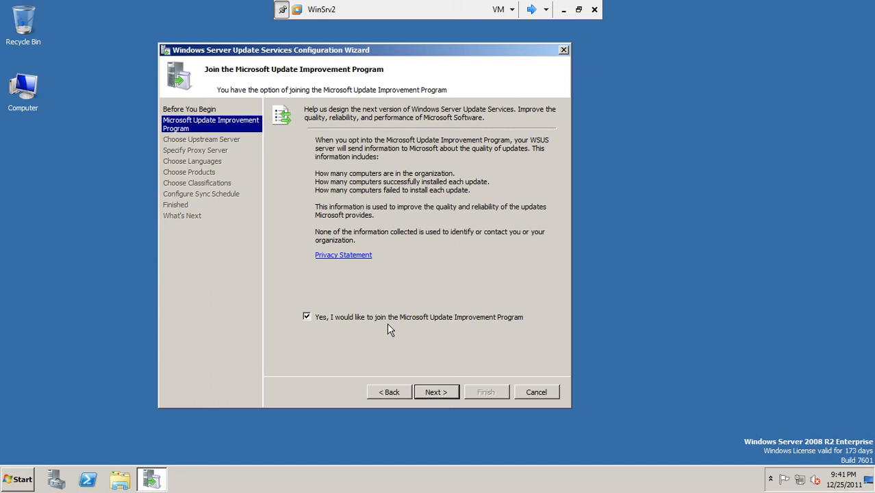
Opt out of the Microsoft Update Improvement Program and continue to the upstream server choice
left_click(354, 315)
left_click(436, 392)
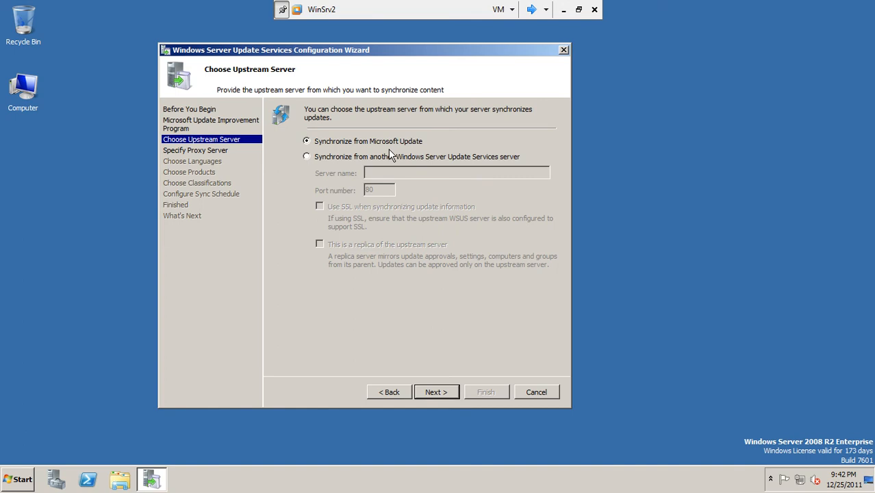
Keep Microsoft Update as the upstream server and continue without a proxy server
left_click(434, 392)
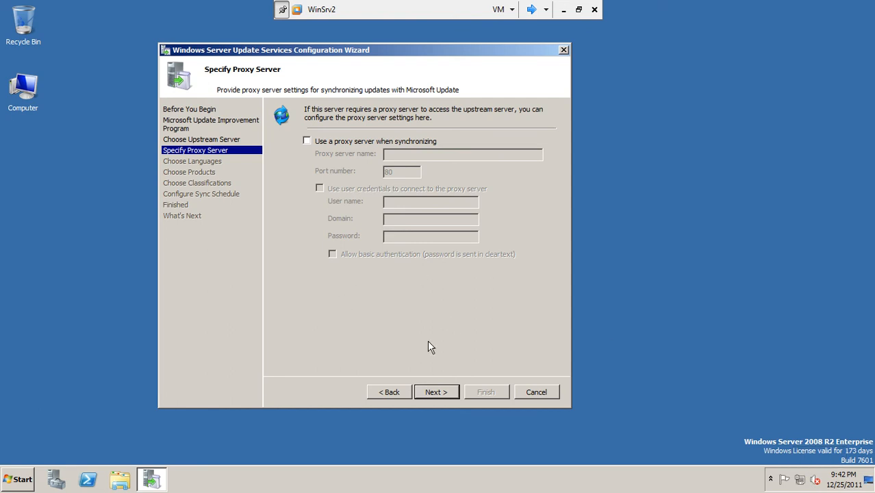
left_click(445, 393)
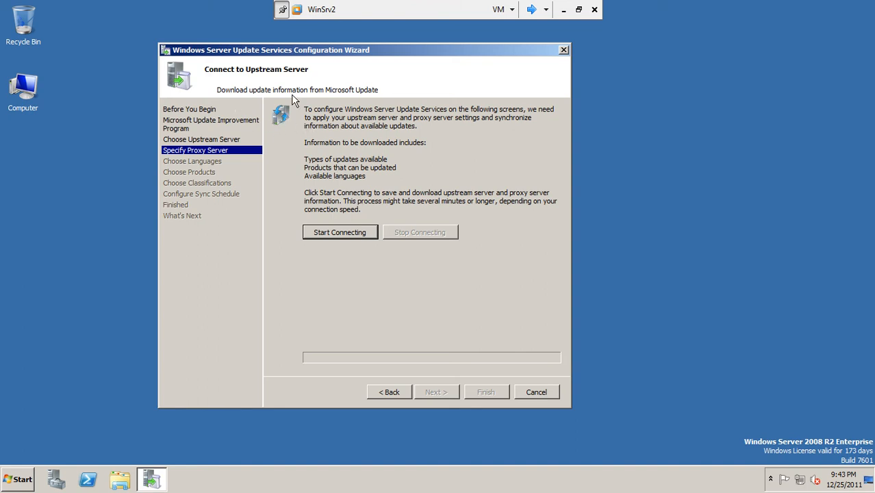
Start connecting to Microsoft Update, then exit full screen and switch to Client2
left_click(335, 232)
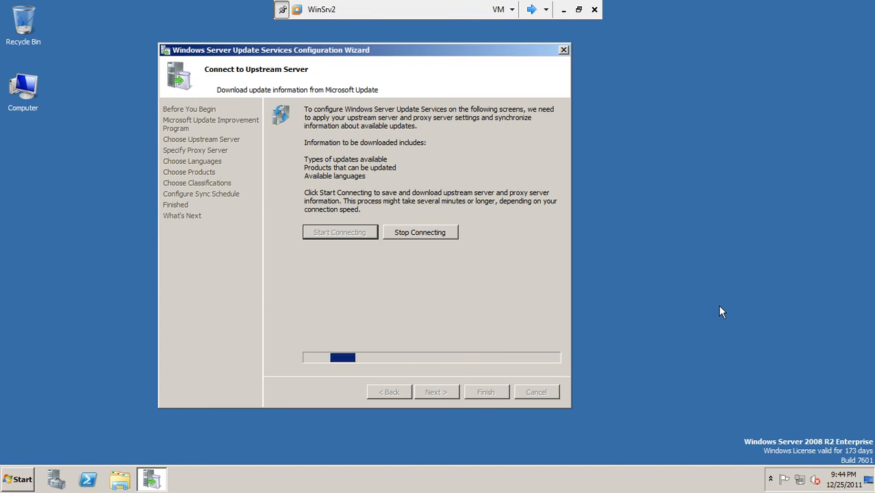
left_click(579, 9)
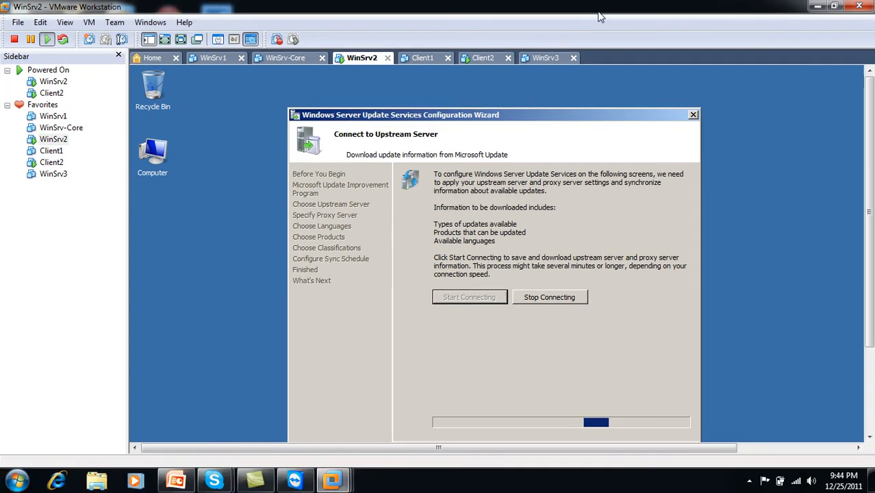
left_click(749, 481)
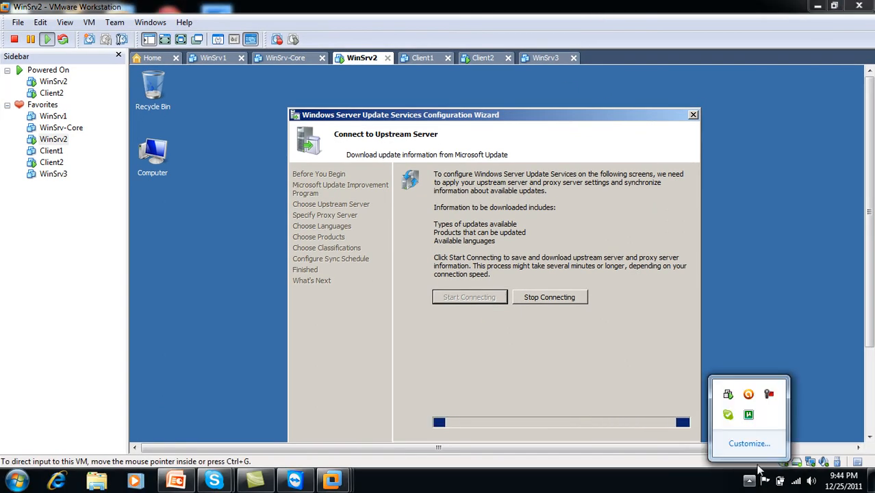
left_click(772, 394)
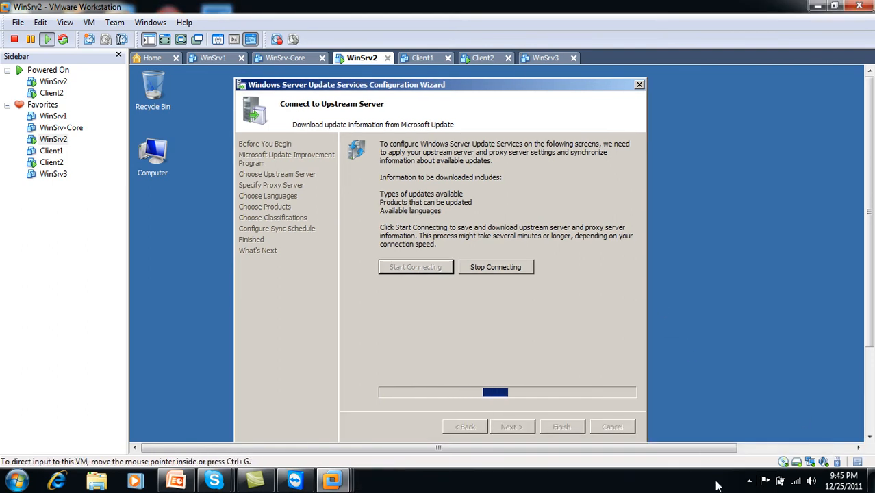
left_click(749, 481)
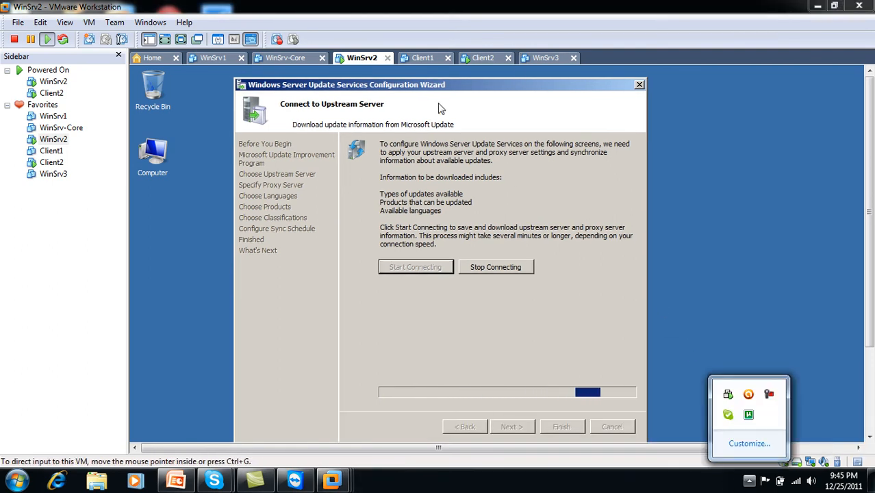
left_click(482, 59)
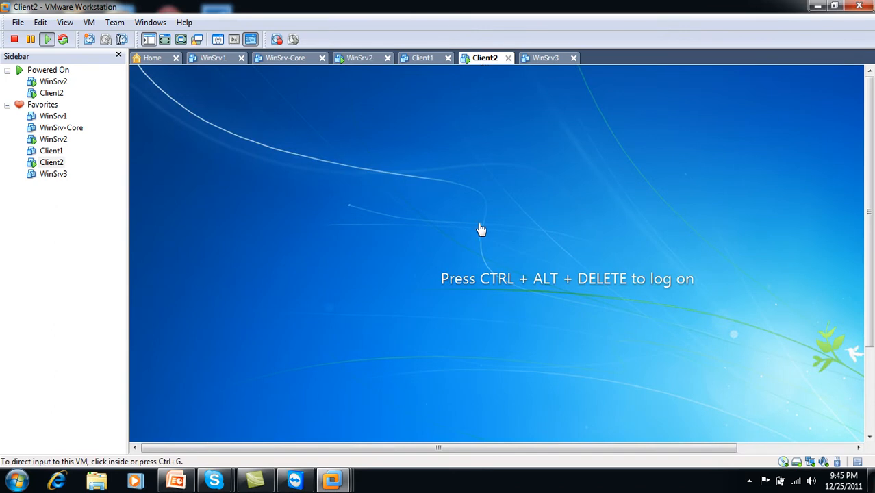
Bring up Client2's logon prompt in full screen with Ctrl+Alt+Del, then jump back to WinSrv2
left_click(181, 43)
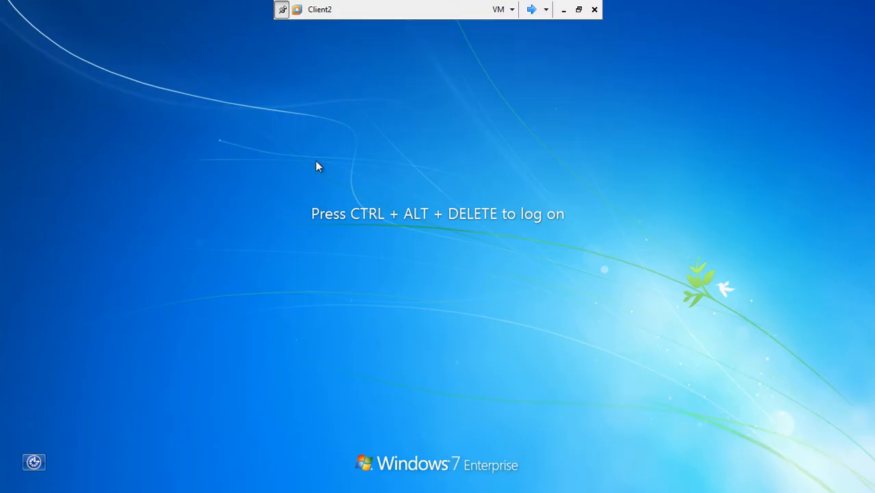
key("ctrl+alt+Delete")
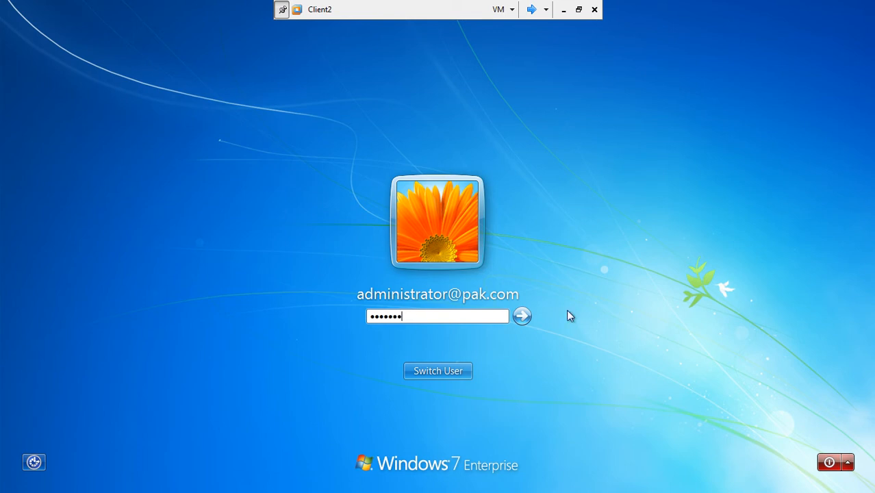
left_click(535, 9)
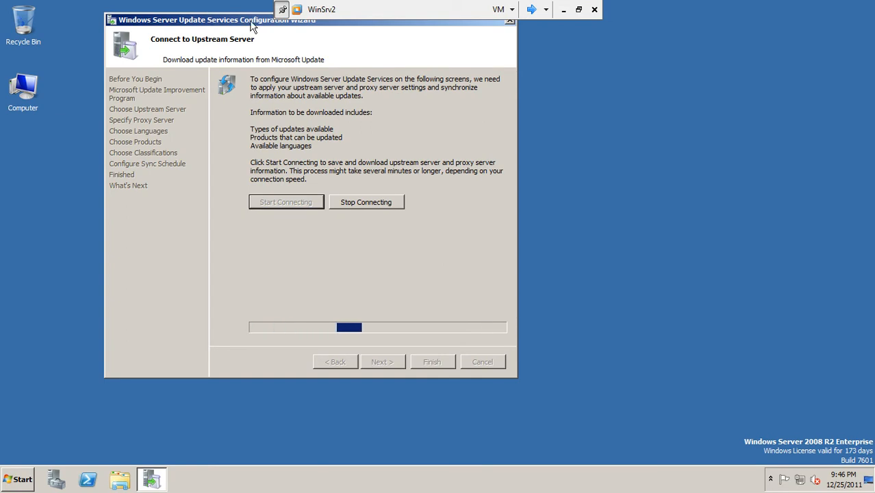
Move the WSUS wizard aside and open the Start menu's Administrative Tools list
left_click_drag(272, 21, 330, 42)
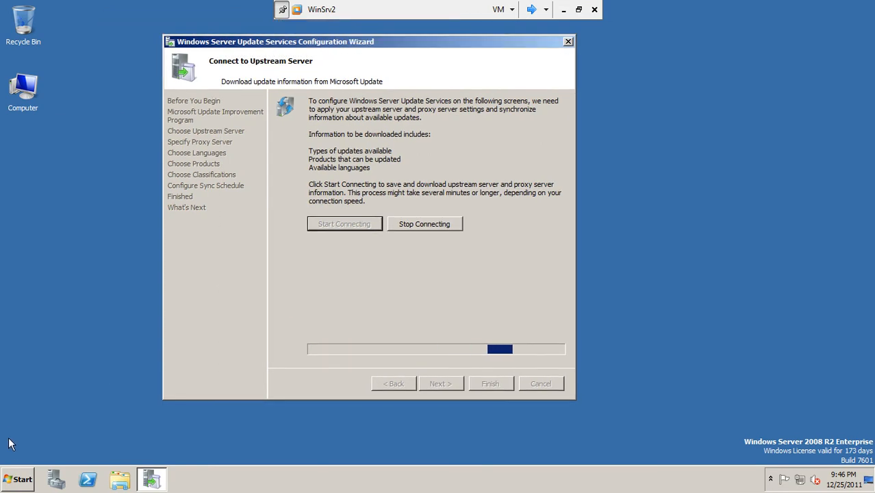
left_click(20, 478)
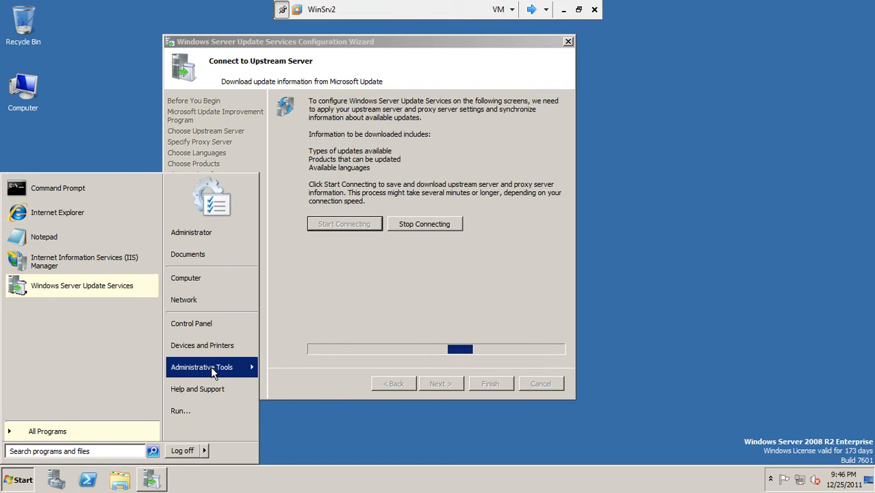
left_click(211, 367)
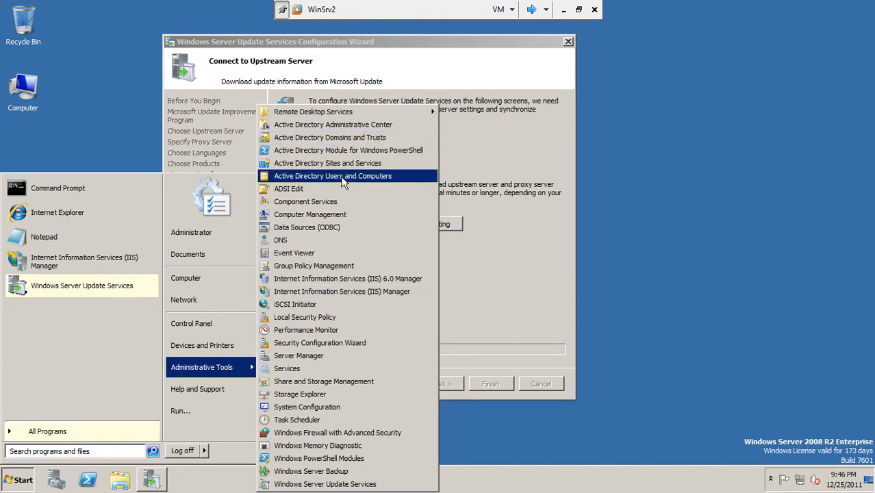
Launch Active Directory Users and Computers, expand pak.com, and open the Users container's New menu
left_click(343, 180)
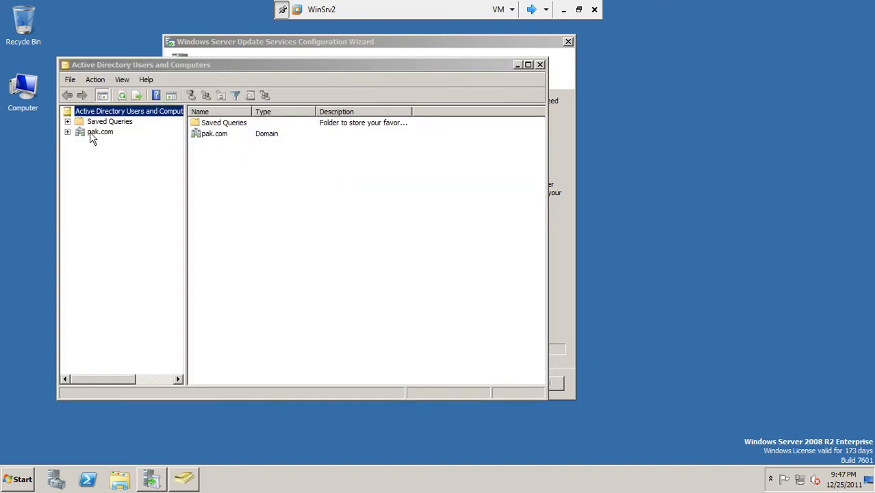
left_click(68, 132)
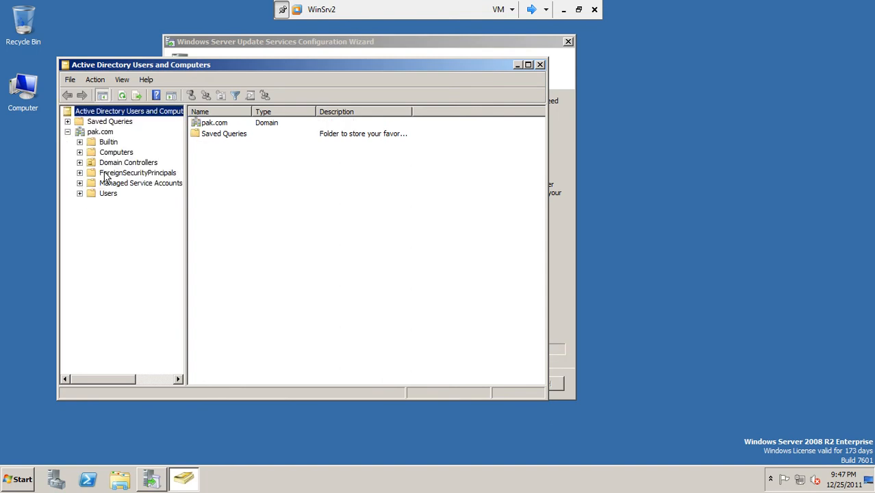
left_click(107, 196)
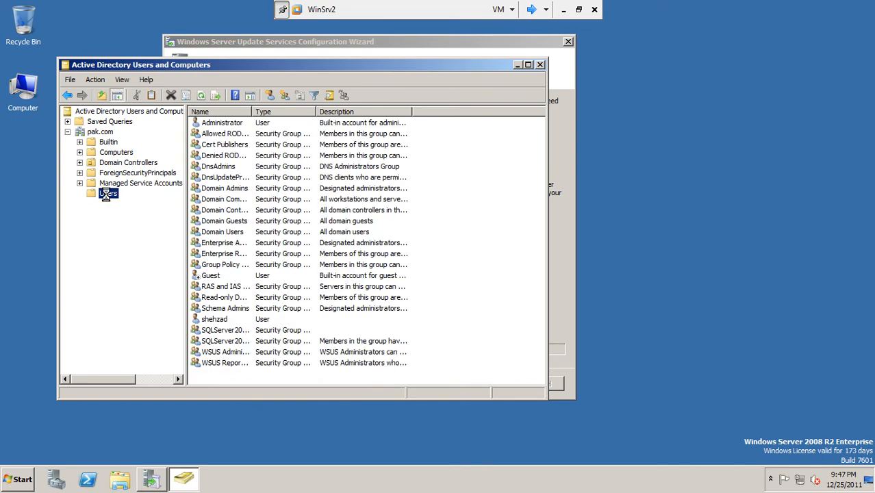
right_click(108, 195)
mouse_move(127, 230)
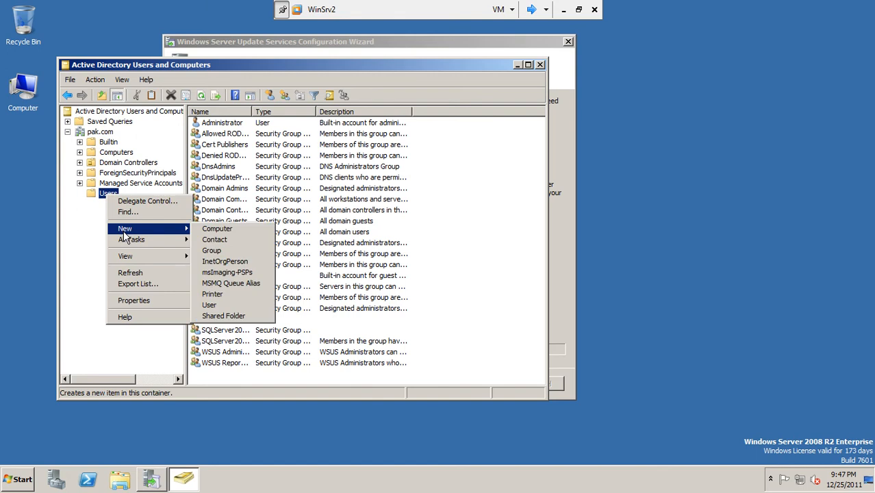
Create a new user in pak.com's Users container, entering the user's name and password
left_click(221, 301)
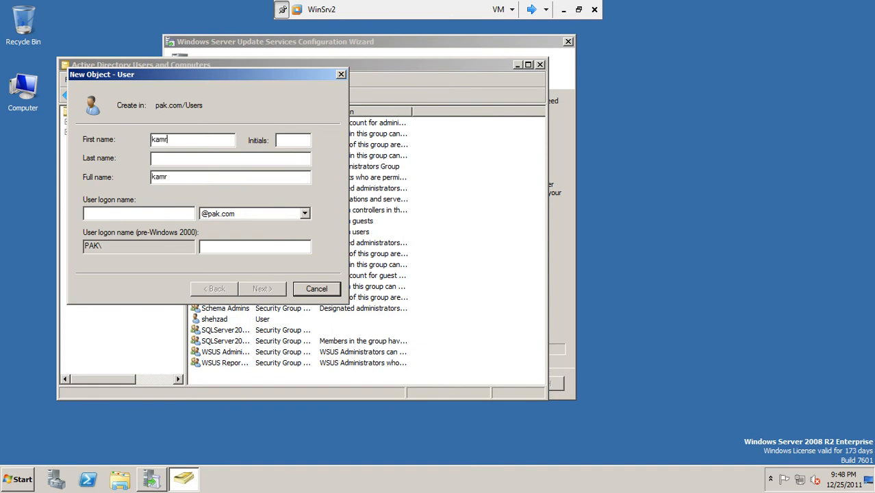
key("BackSpace")
key("BackSpace")
key("BackSpace")
key("BackSpace")
key("BackSpace")
type("al")
left_click(261, 289)
type("•••")
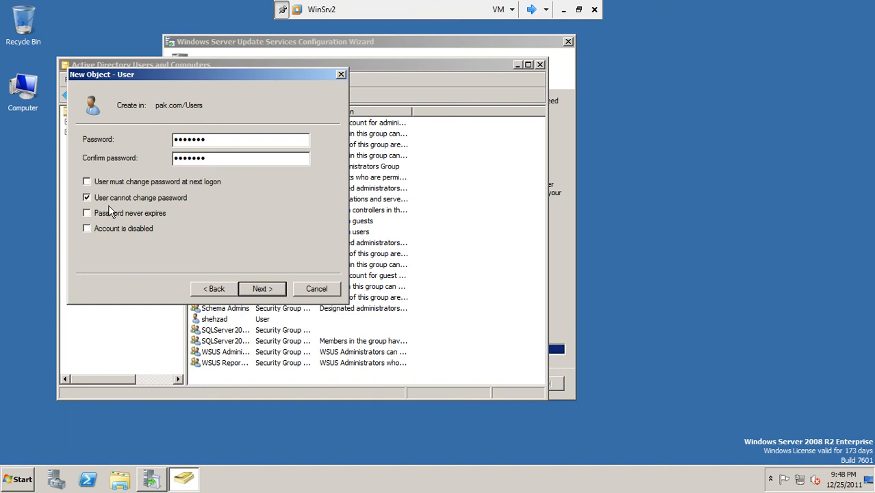
left_click(260, 287)
left_click(261, 287)
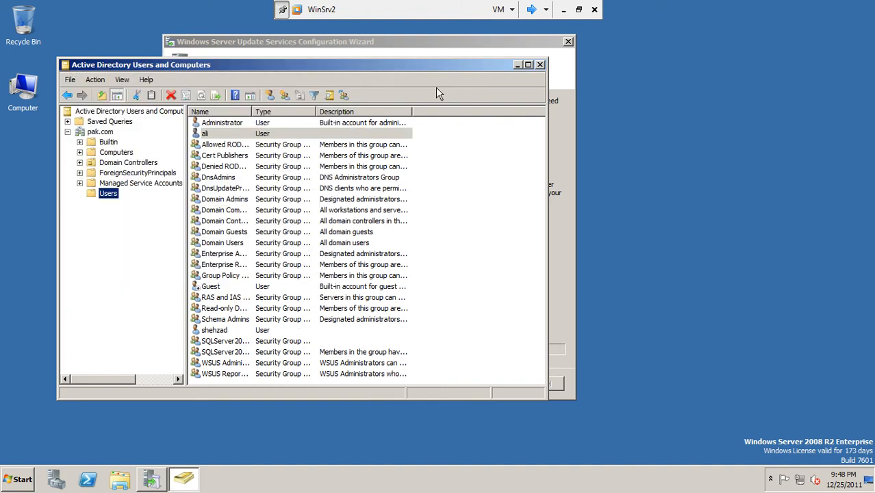
Select the new user, close Active Directory Users and Computers, and switch to Client2
left_click(214, 135)
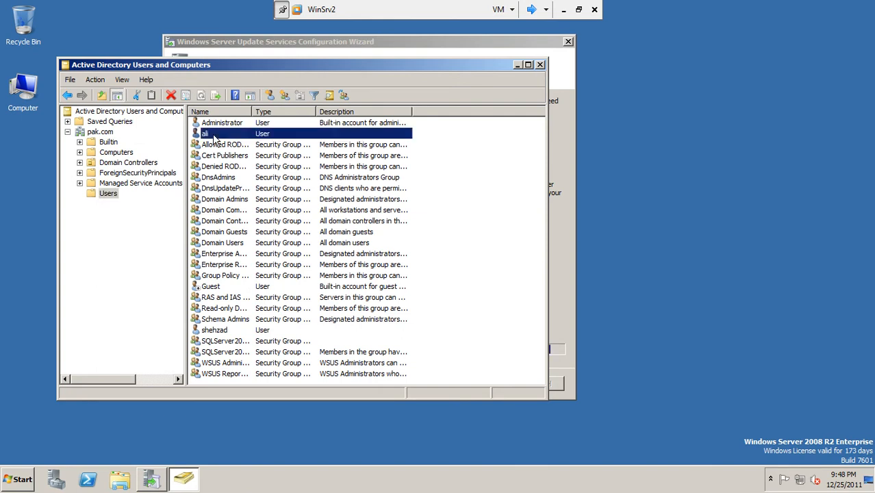
left_click(541, 64)
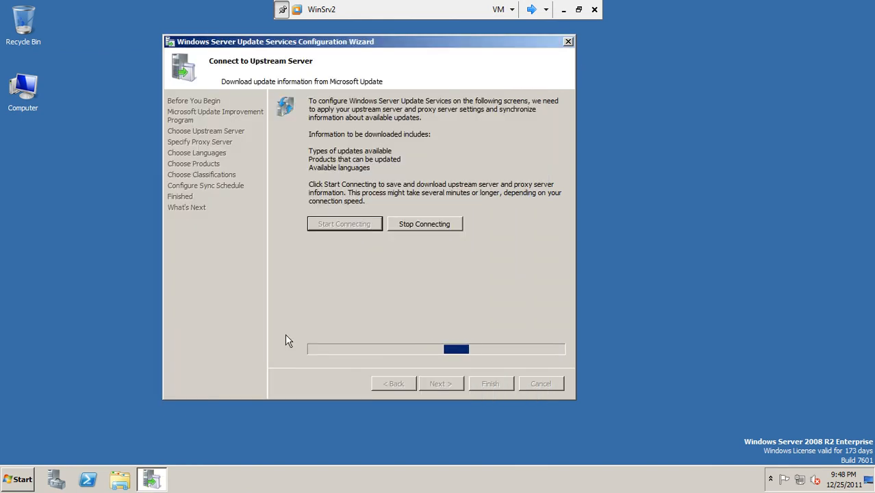
left_click(532, 10)
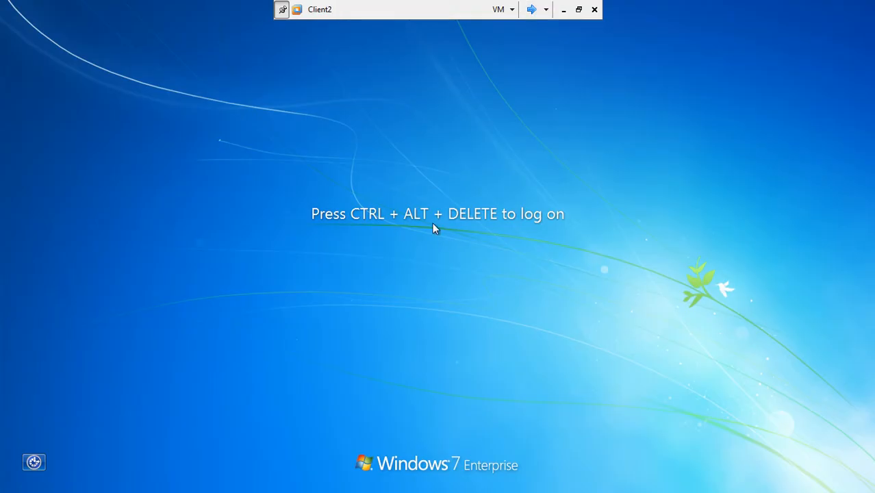
Try to log on to Client2 as the new pak.com domain user and dismiss the no-logon-servers error
key("ctrl+alt+Insert")
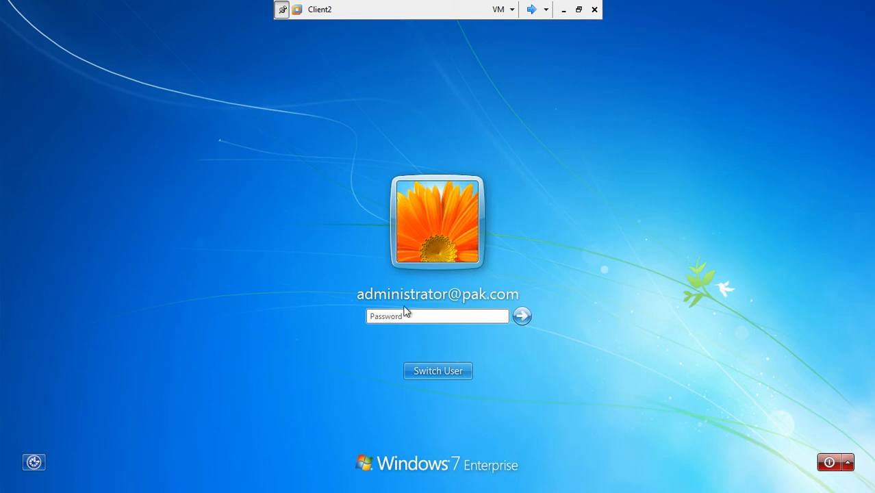
left_click(426, 375)
left_click(511, 283)
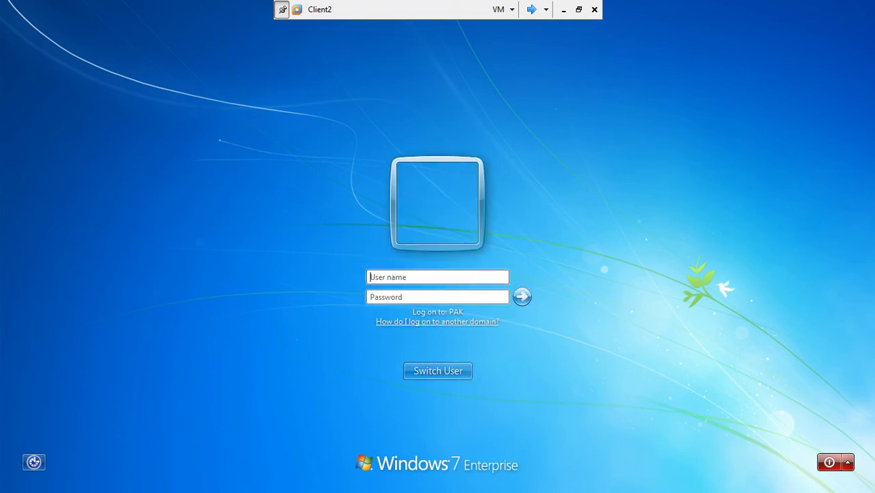
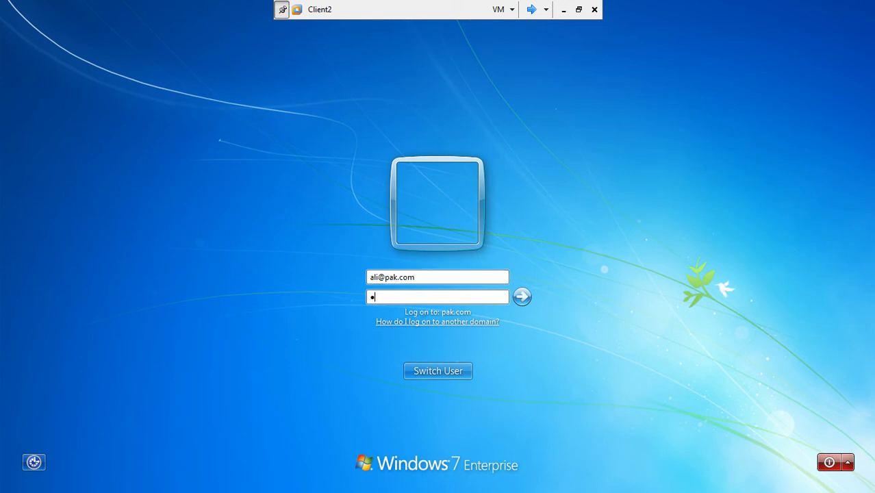
key("Return")
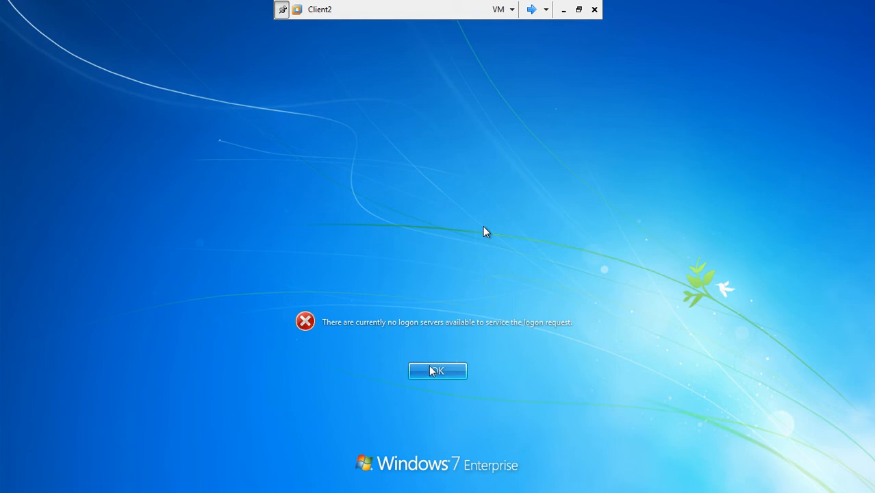
left_click(433, 373)
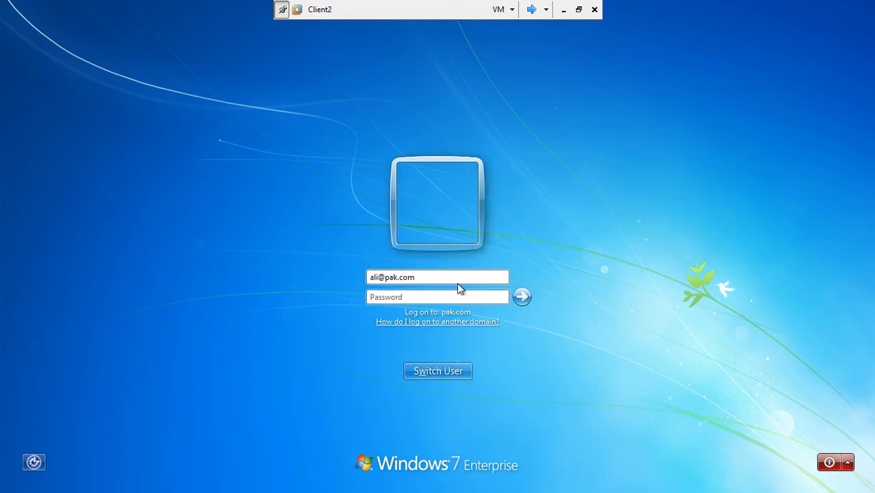
Enter client2\administrator as the local user name on the Other User logon form
left_click_drag(461, 278, 186, 325)
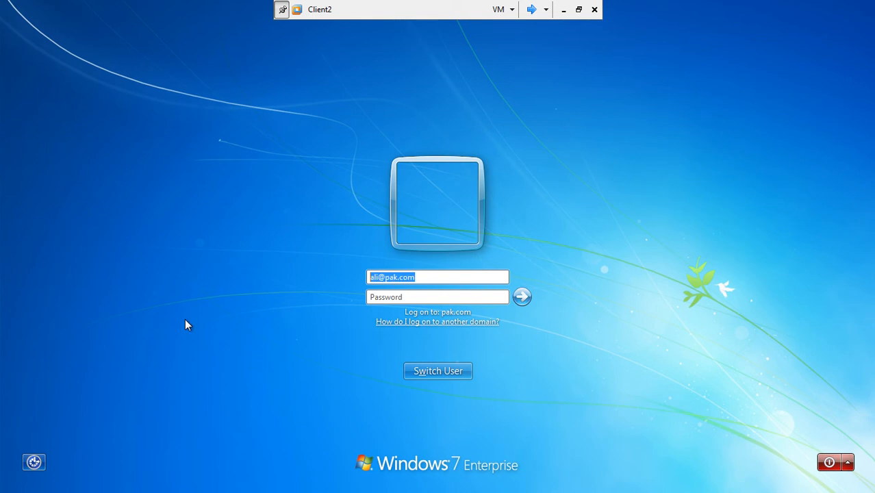
left_click(439, 377)
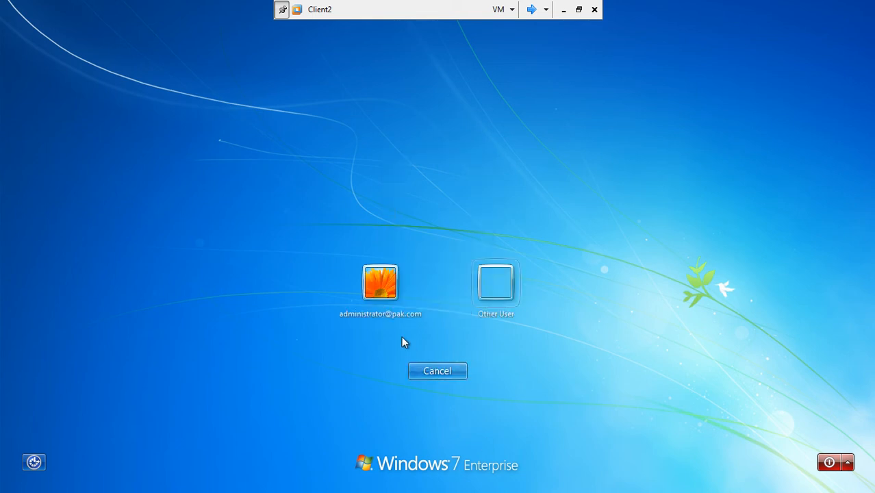
left_click(377, 291)
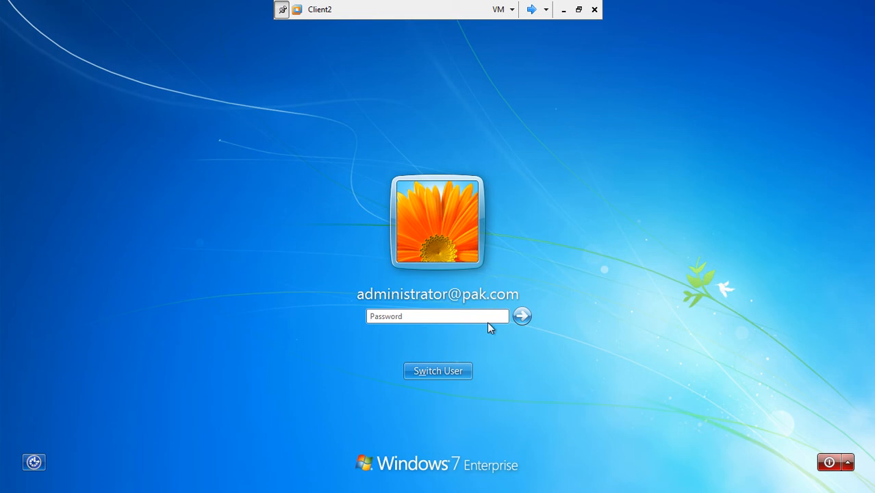
left_click(452, 371)
left_click(510, 289)
type("administat")
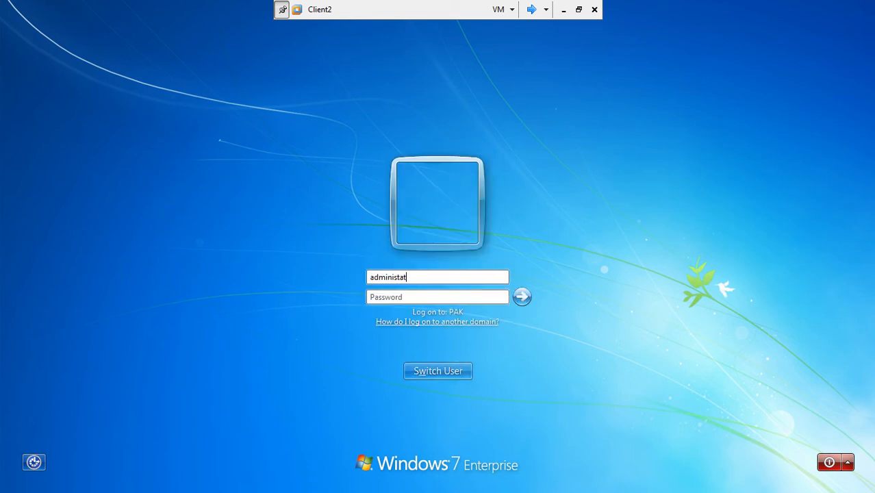
key("BackSpace")
key("BackSpace")
key("BackSpace")
key("BackSpace")
key("BackSpace")
key("BackSpace")
key("BackSpace")
type("client2\\")
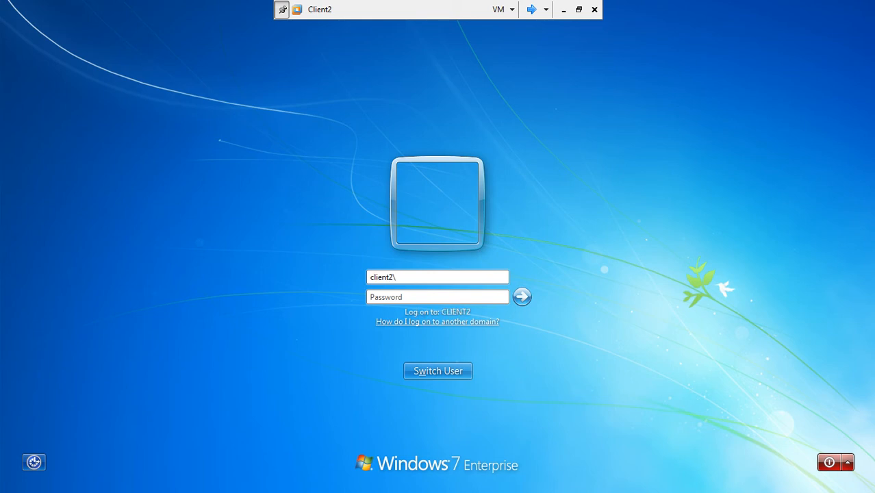
type("administrator")
Try logging on as client2\administrator with several passwords, dismissing the account-disabled and incorrect-password errors
key("Tab")
type("P")
key("BackSpace")
key("Return")
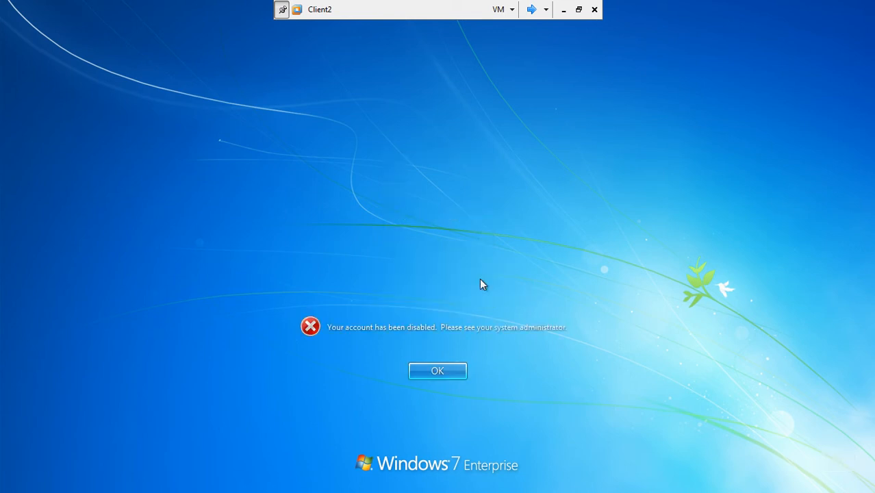
key("Return")
type("Pa$")
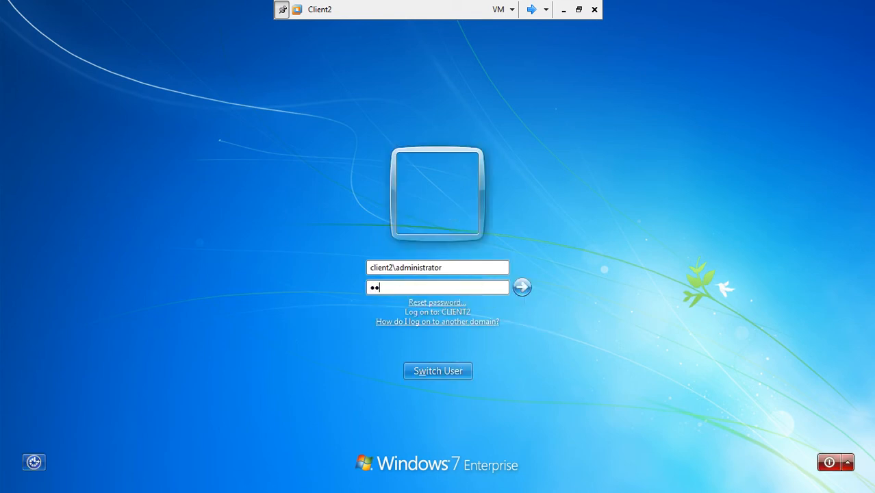
key("Return")
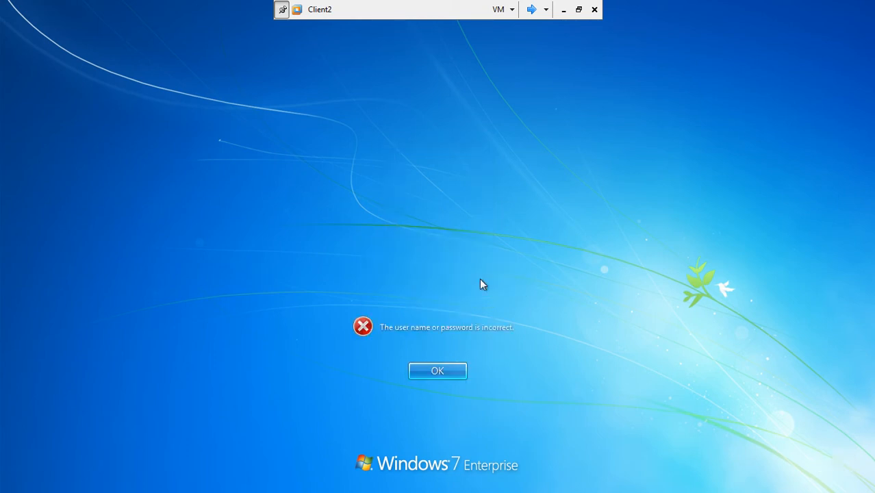
key("Return")
type("P")
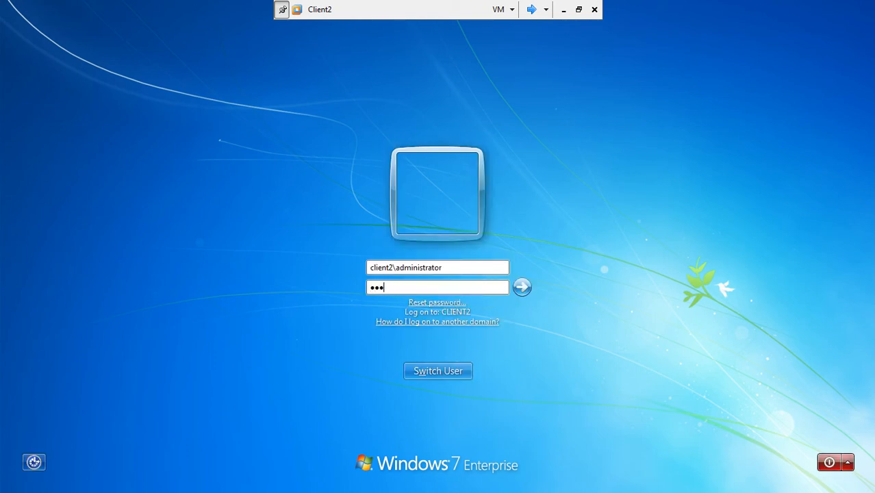
type("a$")
key("Return")
key("Return")
left_click(450, 287)
key("Return")
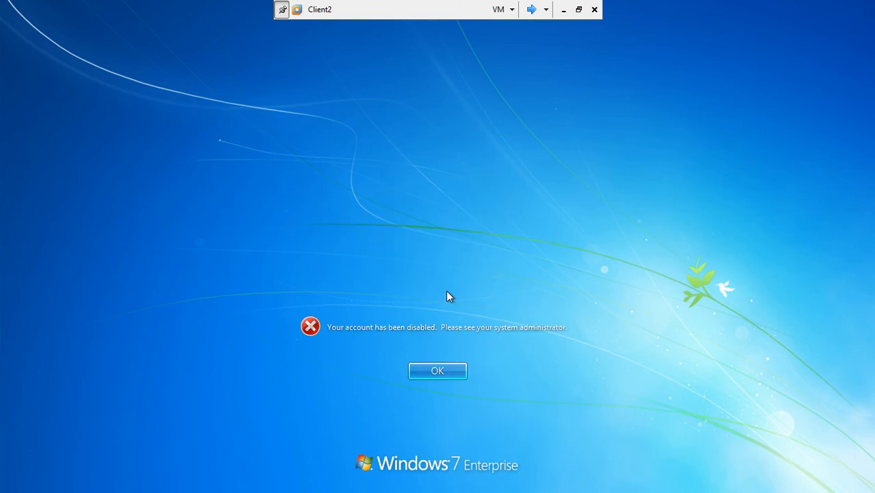
key("Return")
Change the user name to client2\student and log on to the Windows 7 desktop
left_click(461, 269)
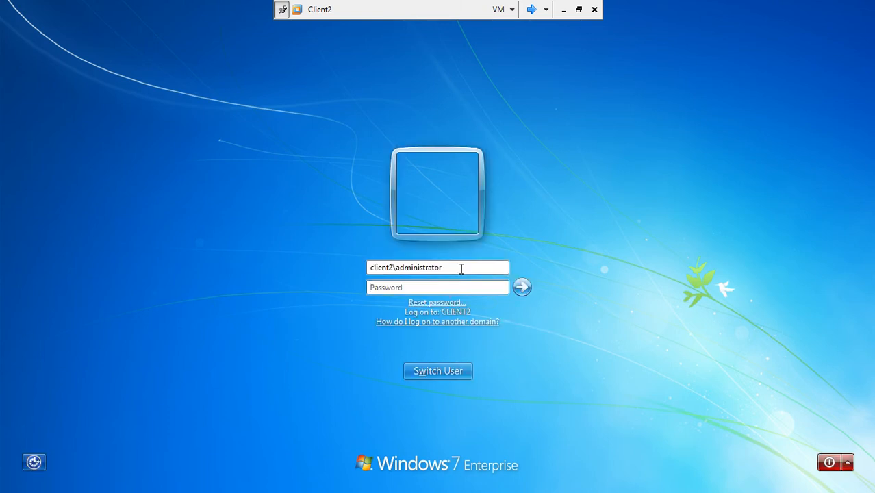
key("BackSpace")
key("BackSpace")
key("BackSpace")
key("BackSpace")
key("BackSpace")
key("BackSpace")
key("BackSpace")
key("BackSpace")
key("BackSpace")
type("student")
key("Return")
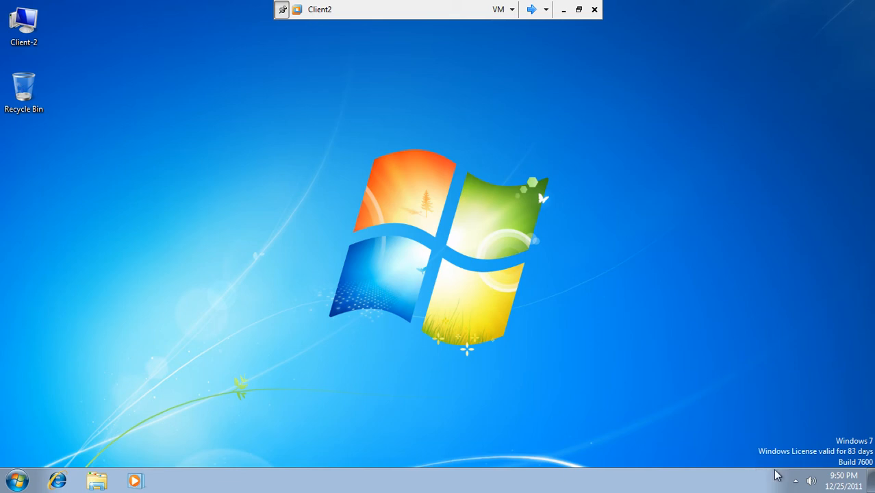
Set Local Area Connection's TCP/IPv4 to obtain the IP address and DNS server automatically
left_click(796, 482)
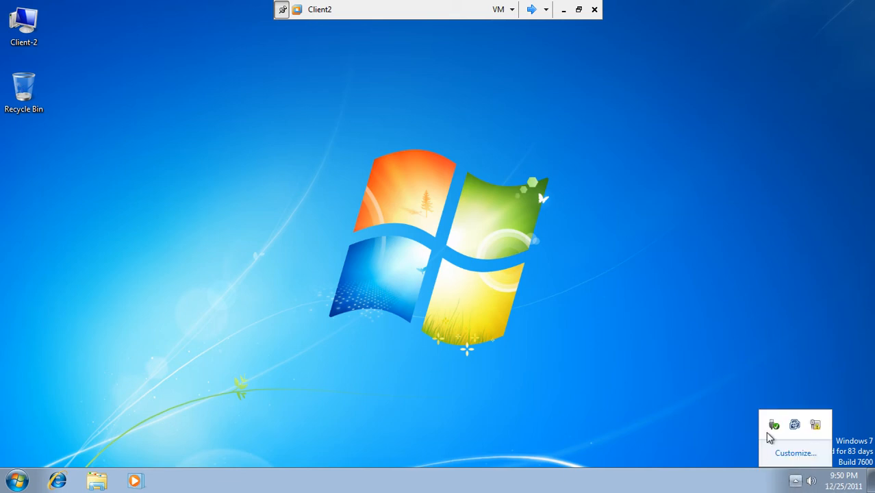
left_click(815, 425)
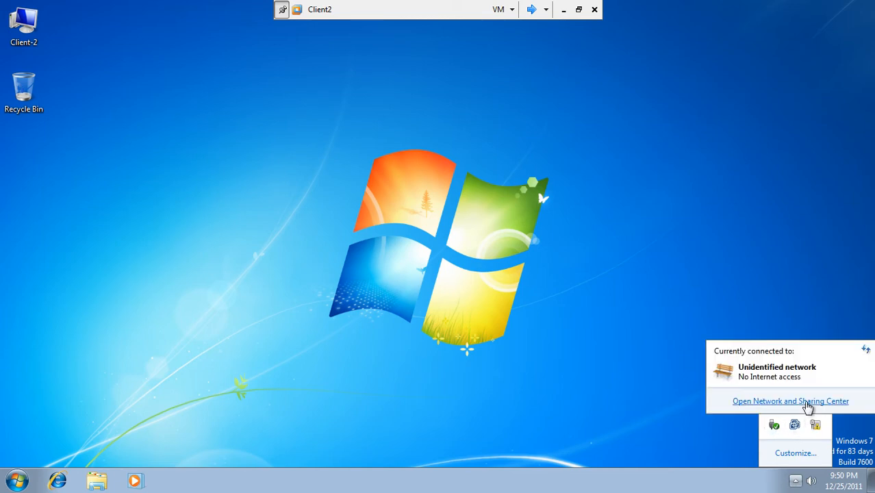
left_click(808, 402)
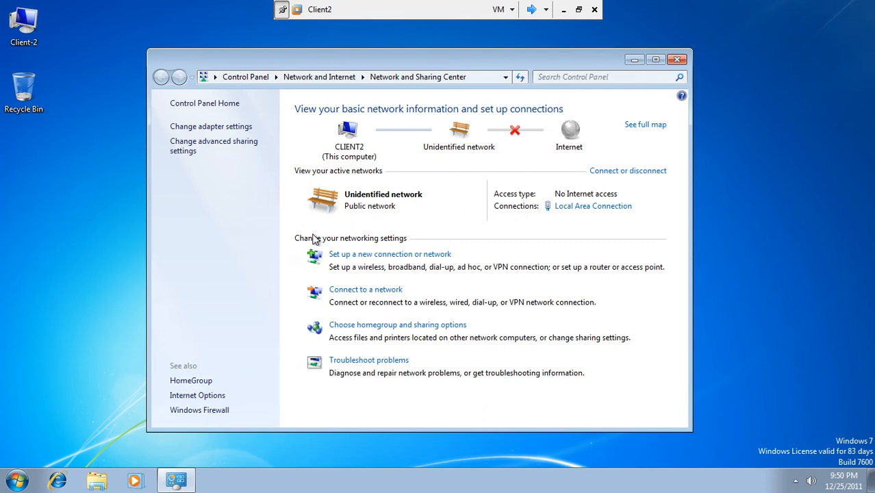
left_click(580, 211)
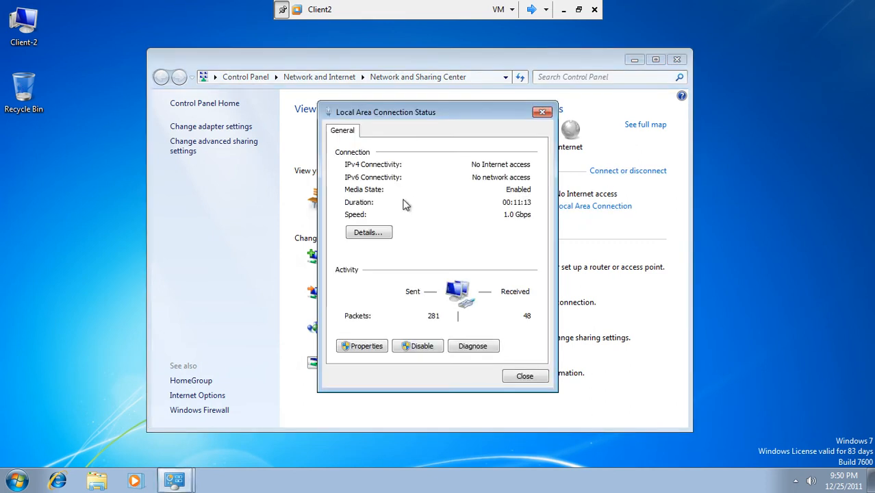
left_click(362, 348)
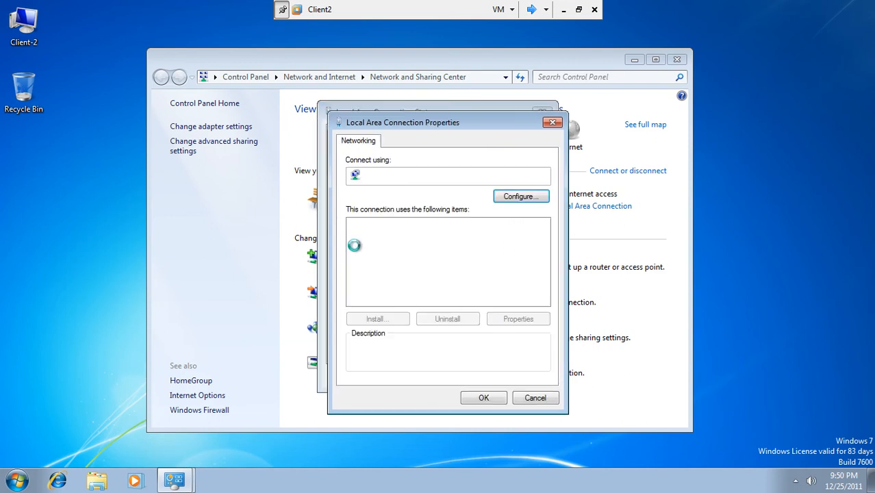
left_click(411, 269)
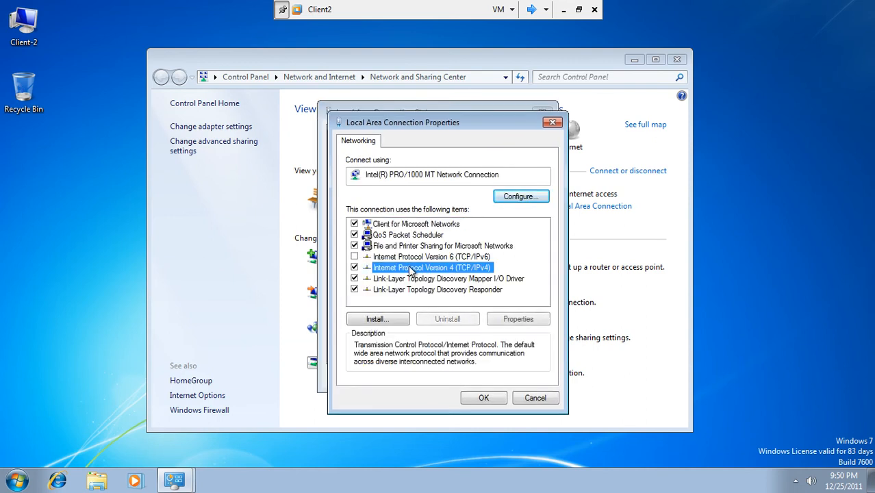
left_click(517, 319)
left_click(402, 249)
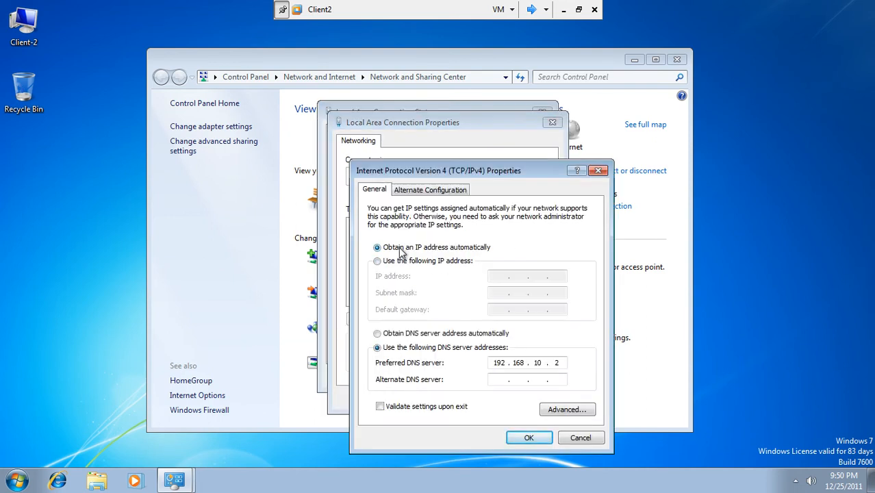
left_click(417, 334)
left_click(529, 438)
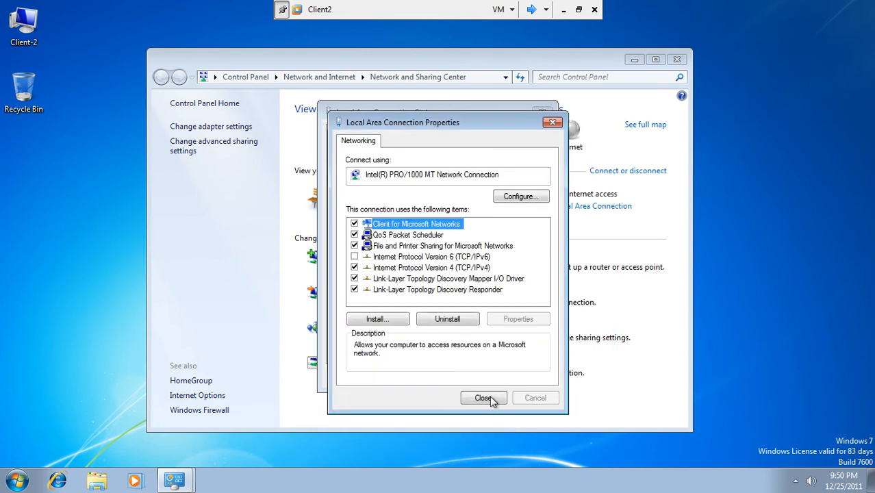
left_click(476, 397)
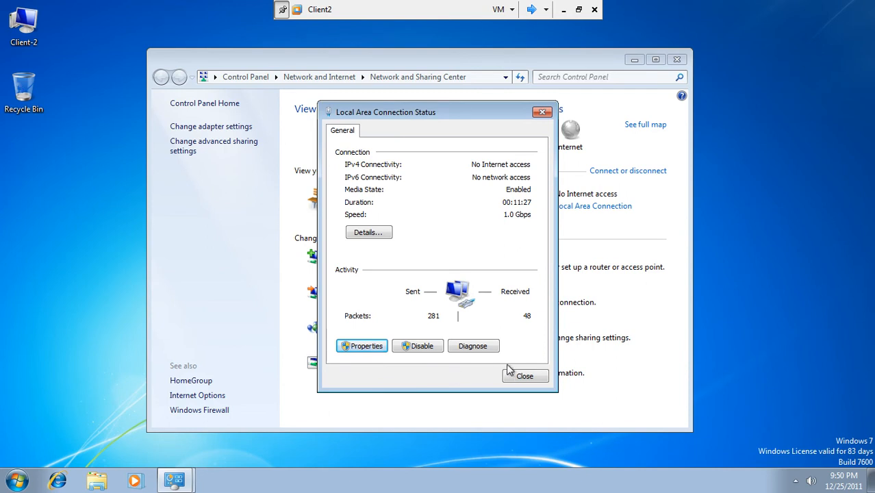
left_click(519, 376)
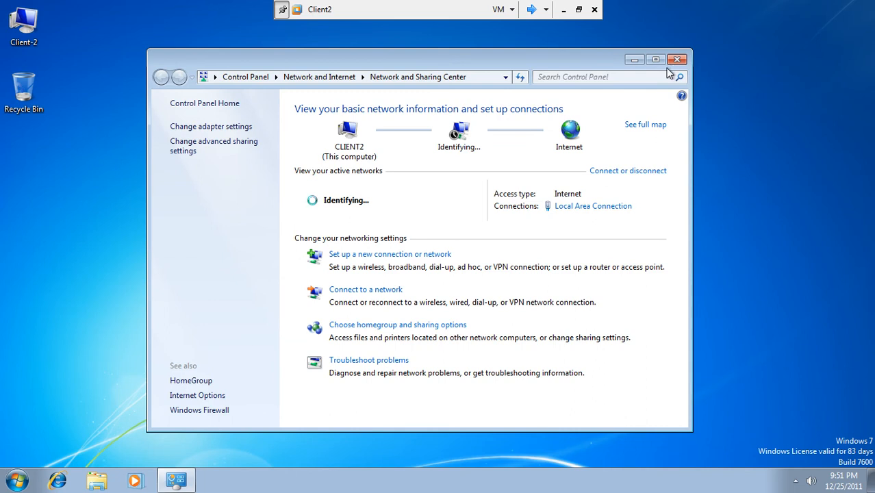
left_click(532, 9)
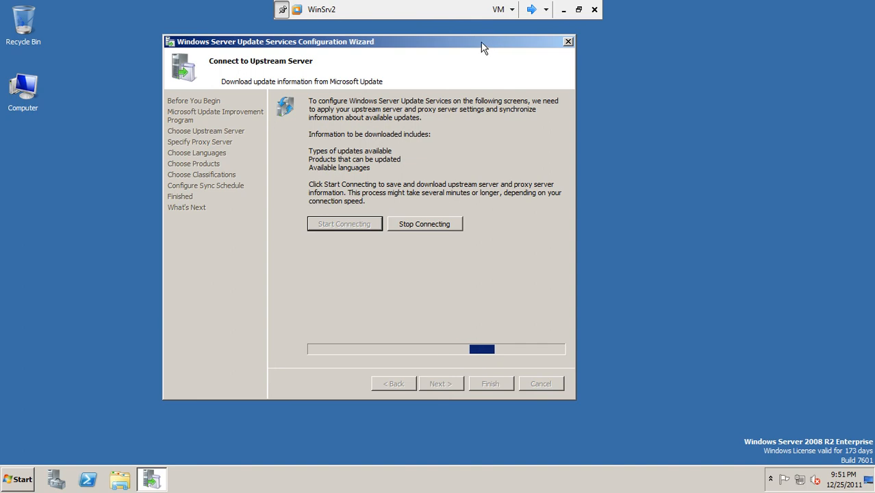
left_click_drag(483, 46, 517, 62)
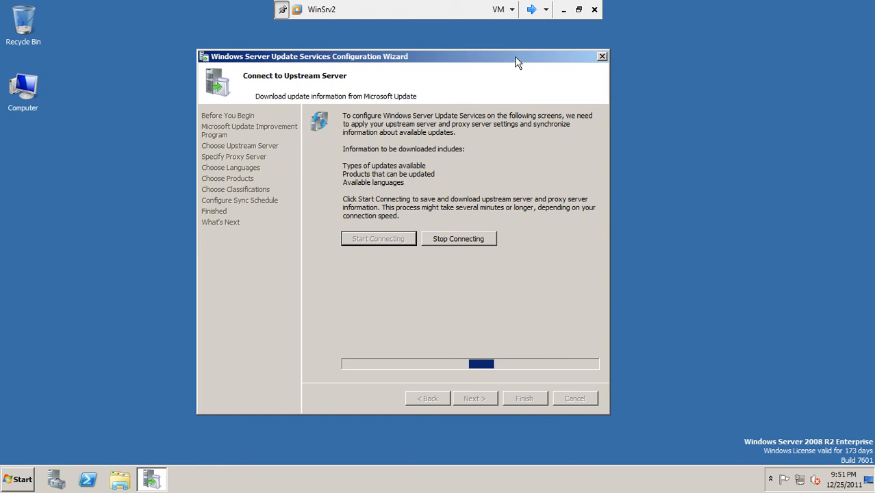
left_click(532, 11)
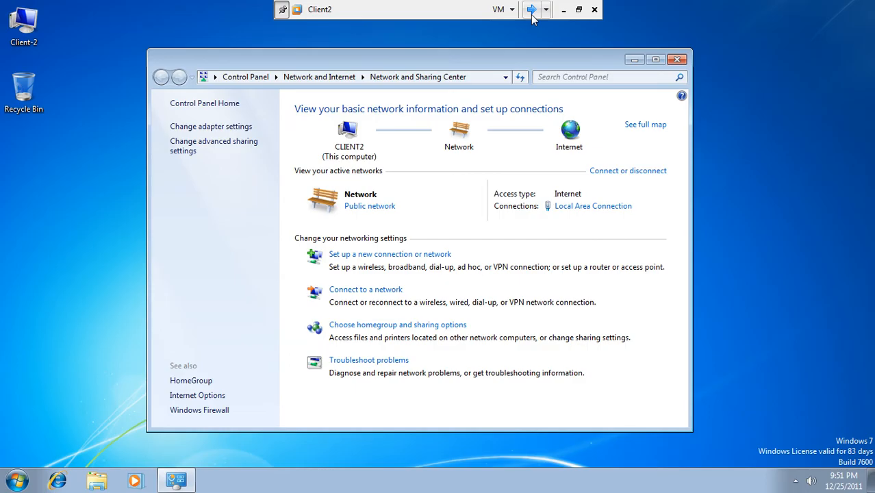
left_click(674, 61)
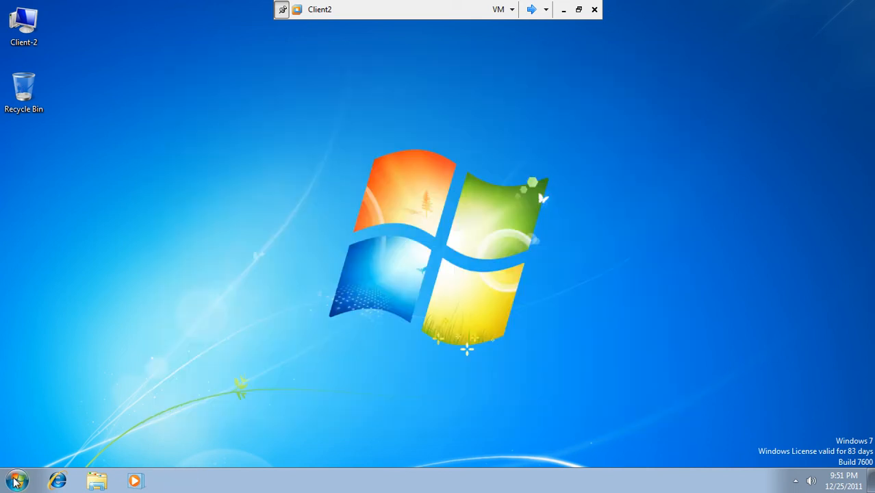
Switch user on Client2, log on as the pak.com domain user, then return to WinSrv2
left_click(17, 482)
left_click(223, 447)
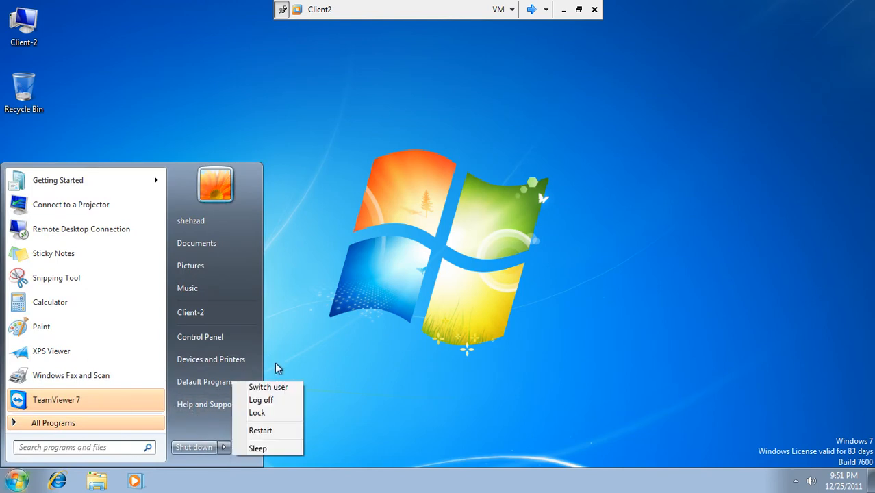
left_click(268, 387)
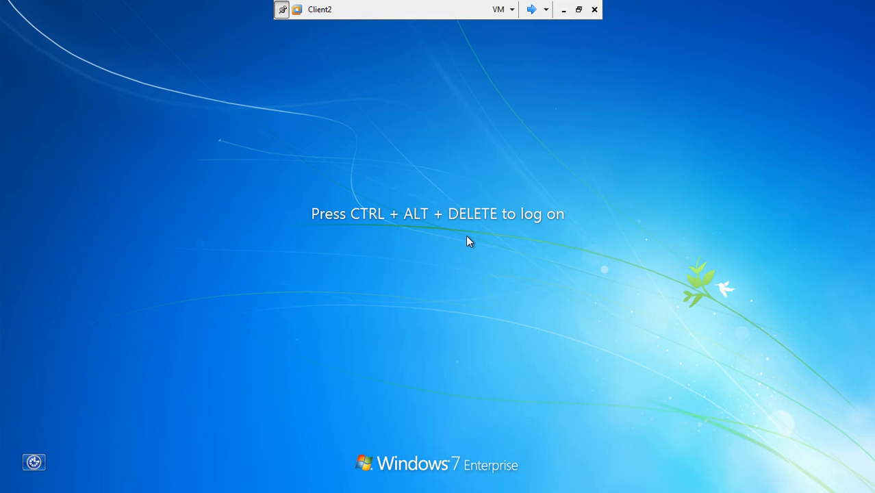
key("ctrl+alt+End")
left_click(489, 288)
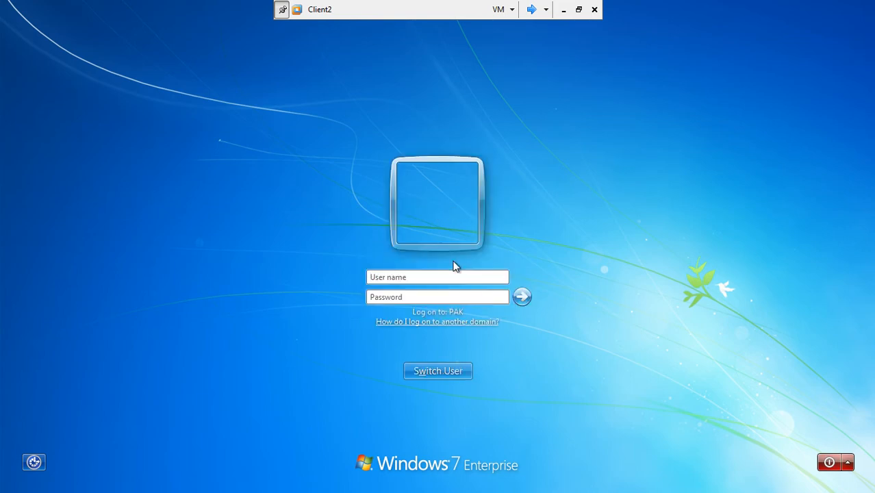
key("Tab")
type("***")
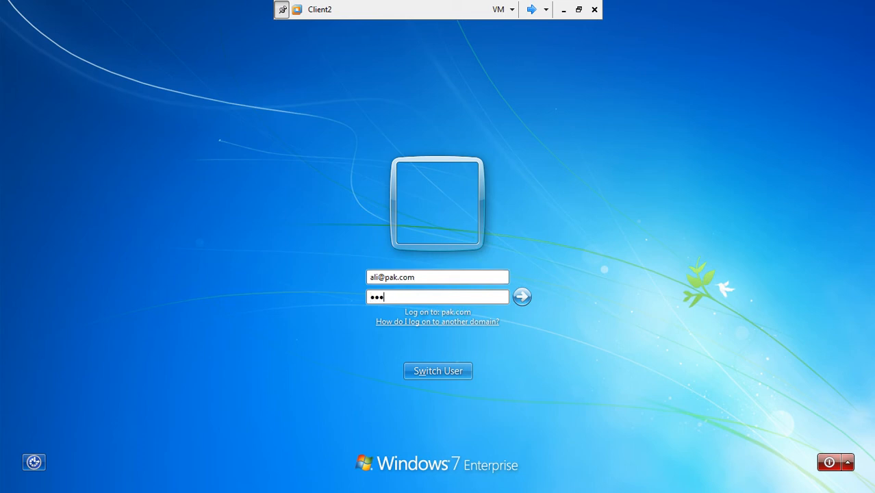
type("****")
key("Return")
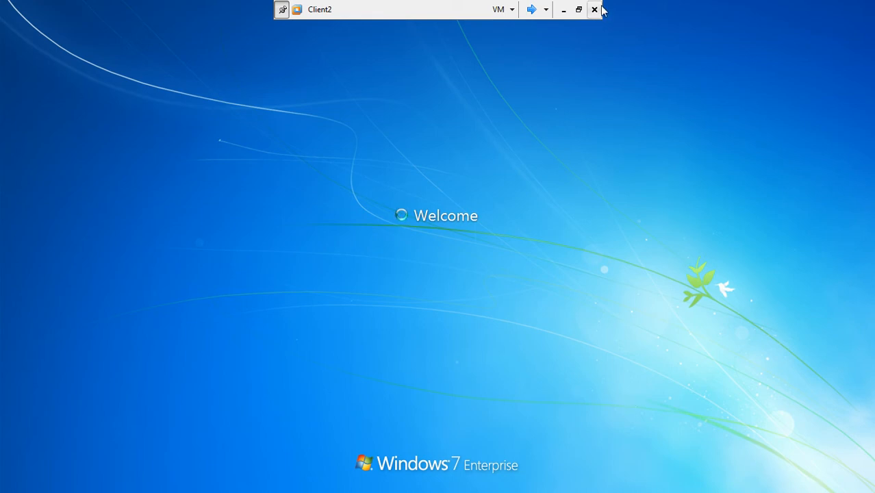
left_click(535, 7)
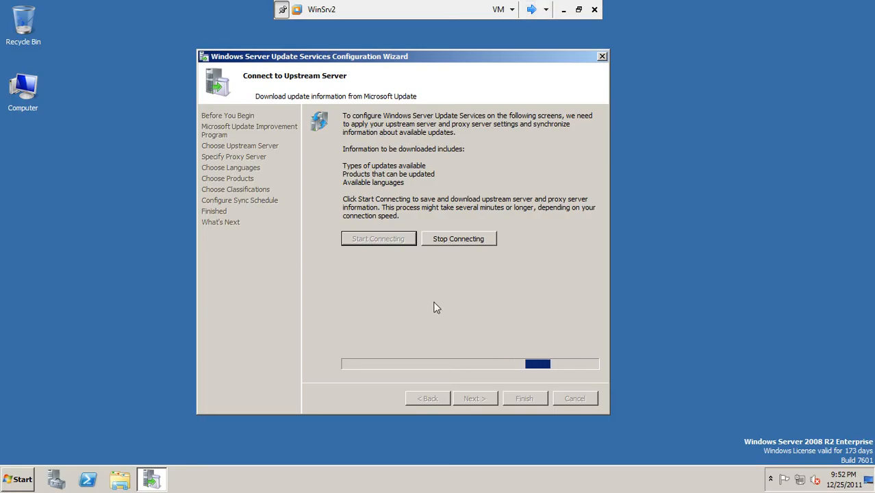
left_click(531, 10)
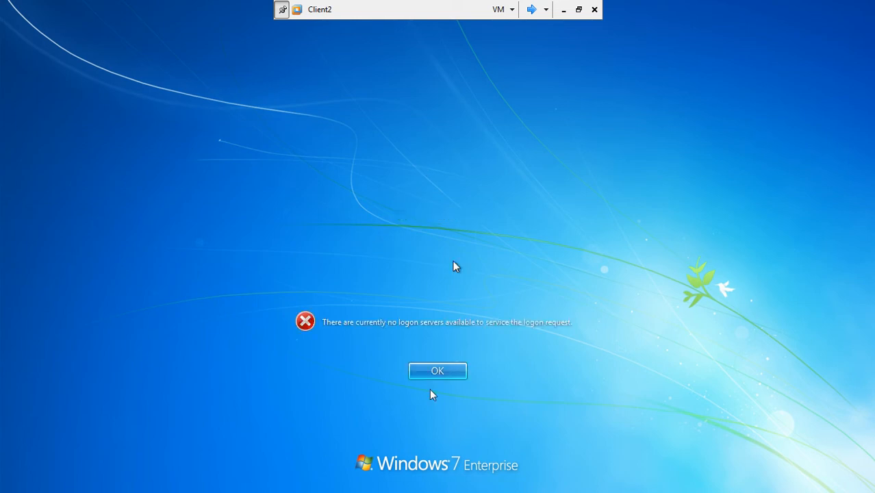
left_click(424, 371)
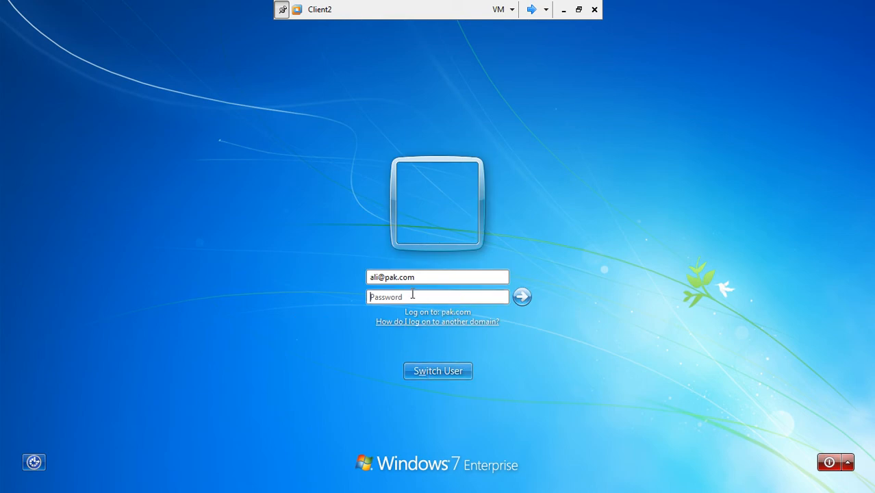
left_click(533, 11)
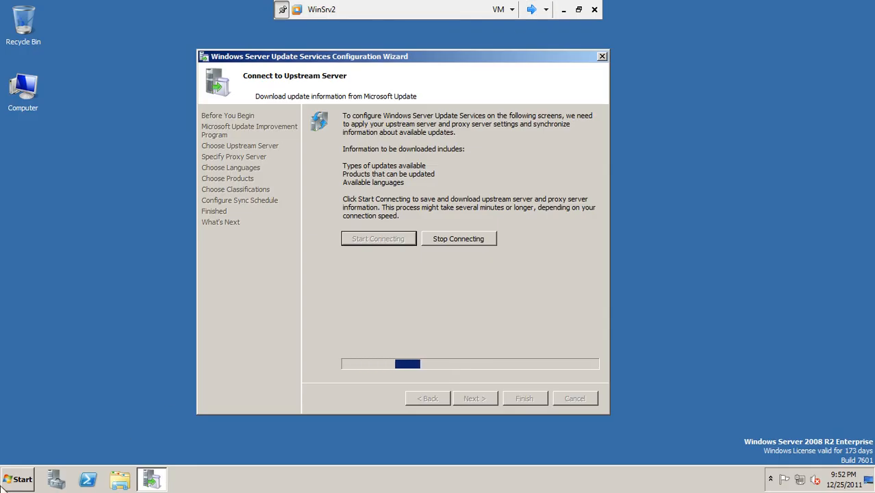
Open Active Directory Users and Computers and select the domain user account
left_click(12, 483)
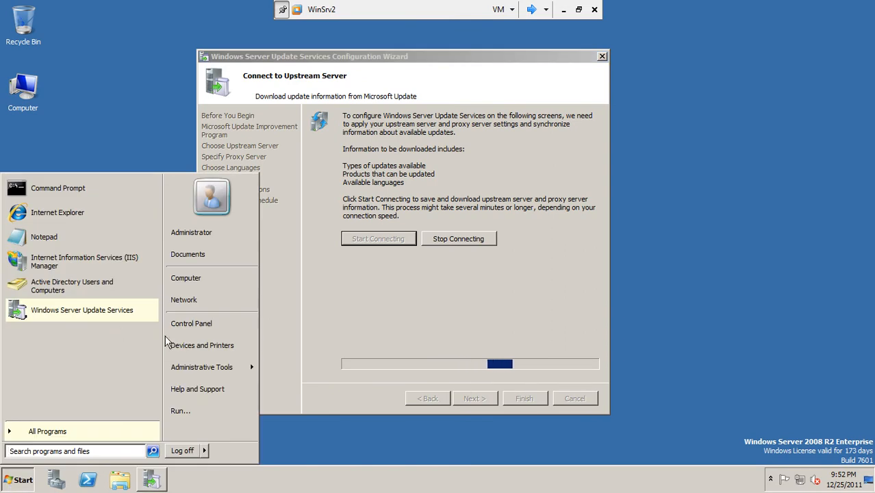
left_click(204, 368)
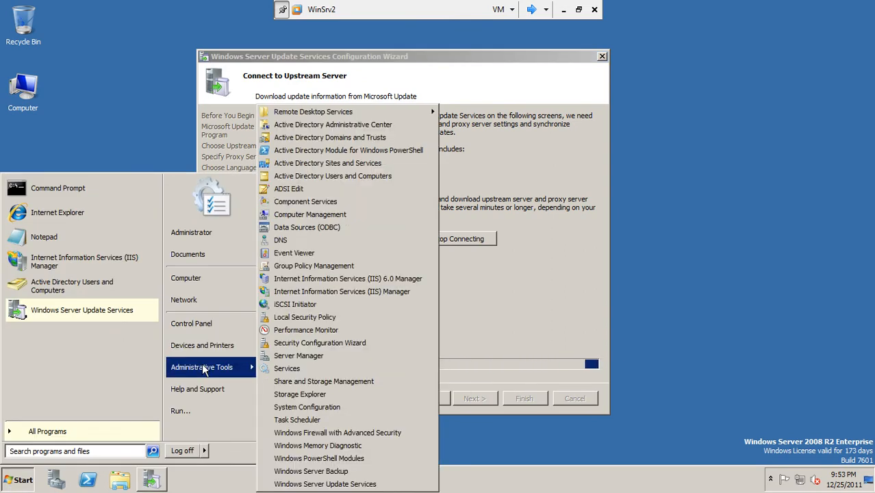
left_click(325, 175)
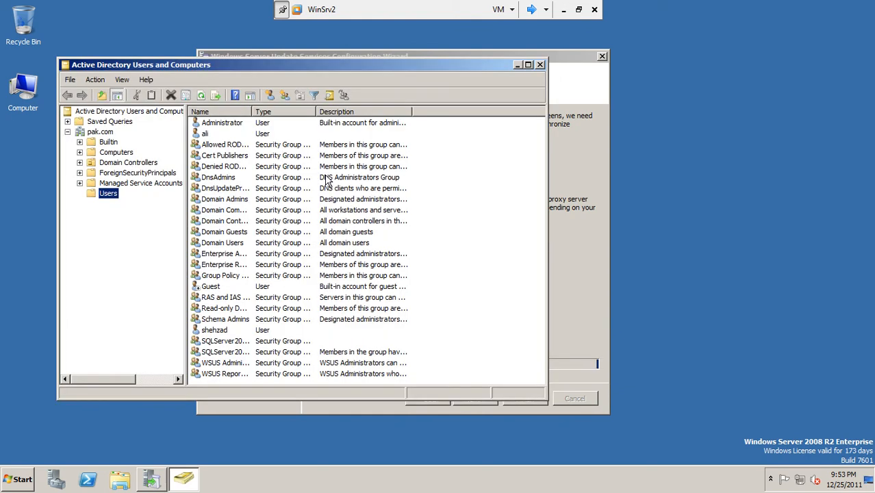
left_click(208, 134)
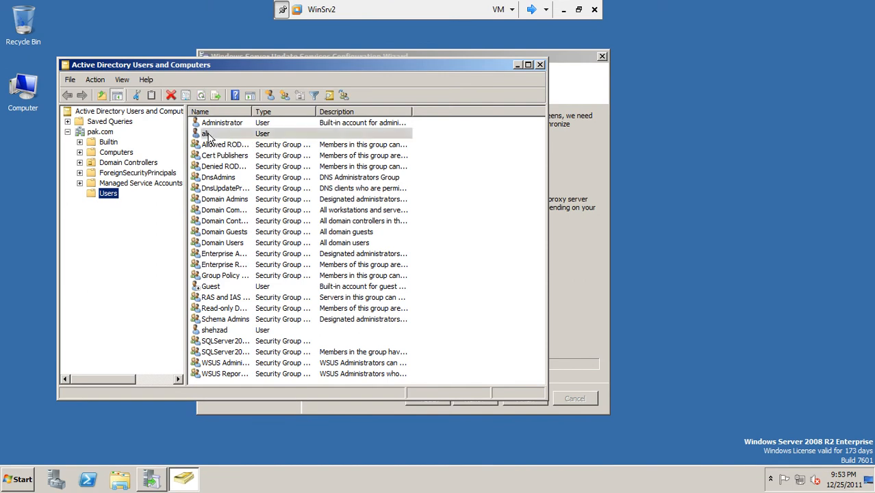
Run ipconfig in a Command Prompt on WinSrv2
left_click(21, 482)
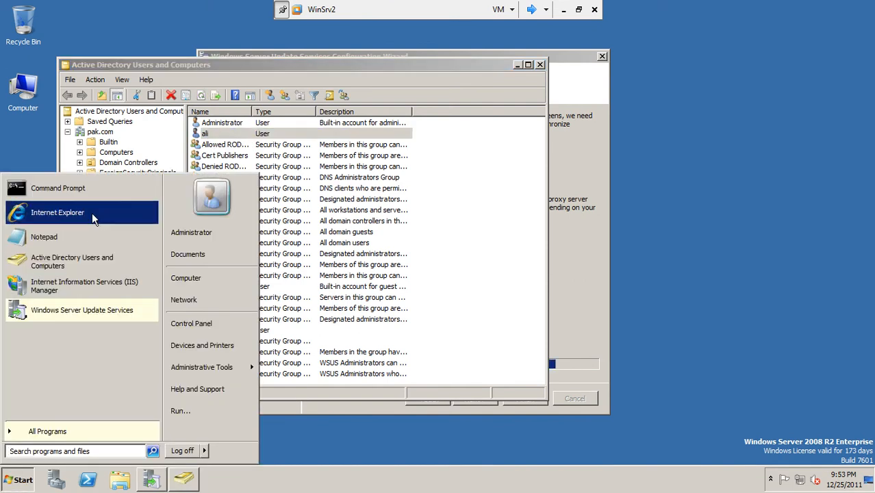
left_click(67, 198)
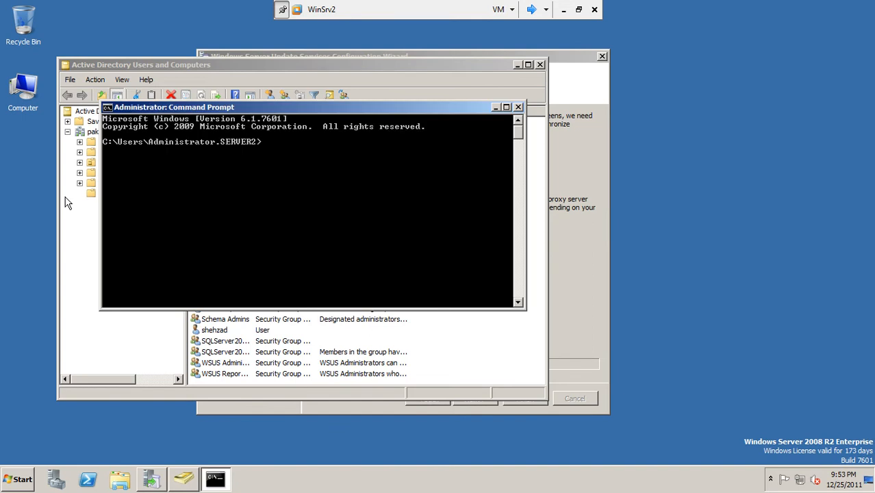
type("ipconfig")
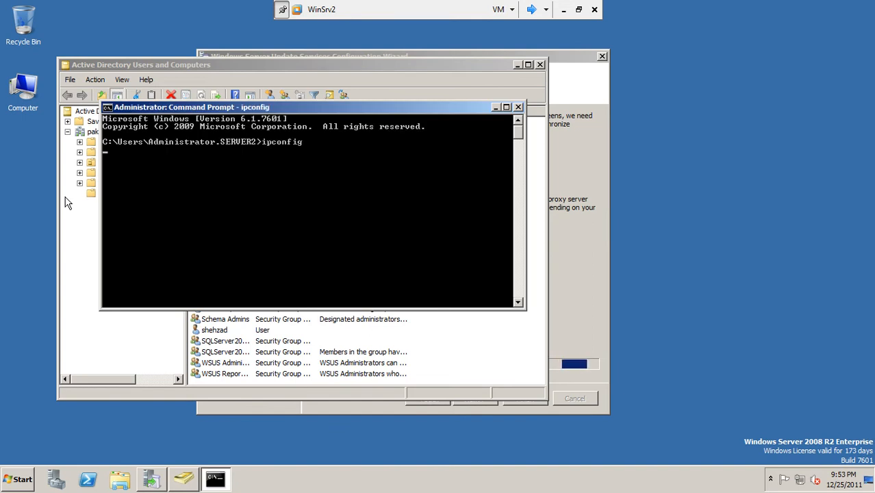
key("Return")
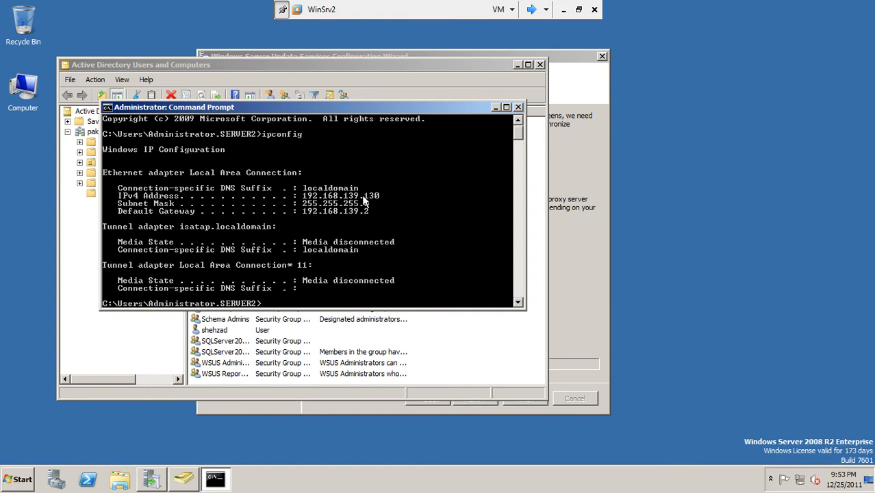
Switch to Client2 and enter a client2\ local user name at the logon screen
left_click(532, 10)
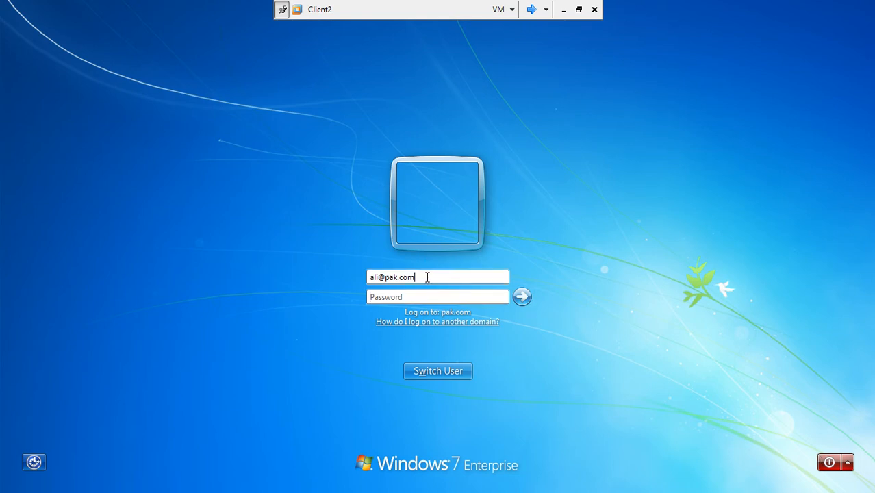
left_click_drag(431, 276, 304, 266)
type("sheh")
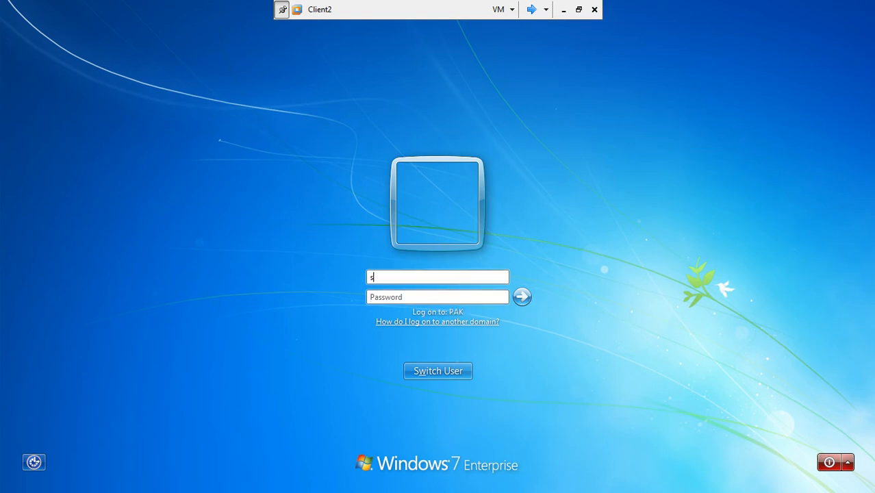
key("BackSpace")
key("BackSpace")
key("BackSpace")
type("client2\\")
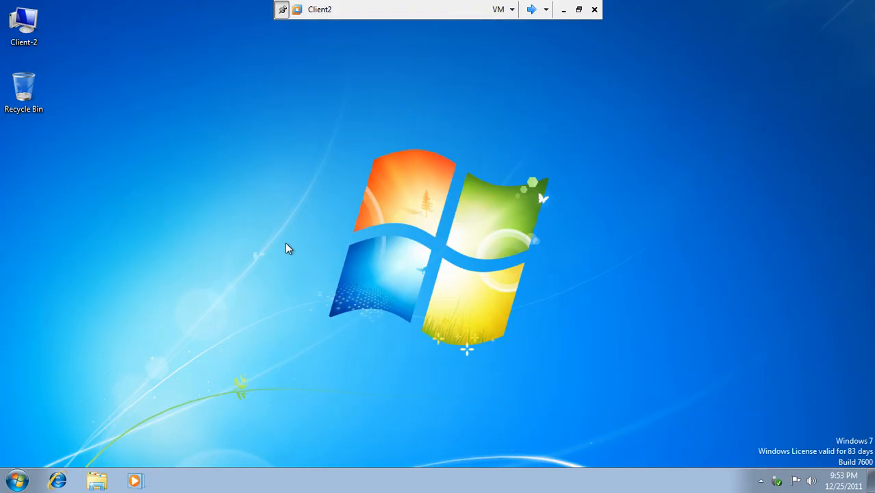
Launch the wrong program from Start search and close the AutoPlay window it opened
left_click(15, 481)
left_click(136, 447)
type("|")
key("Return")
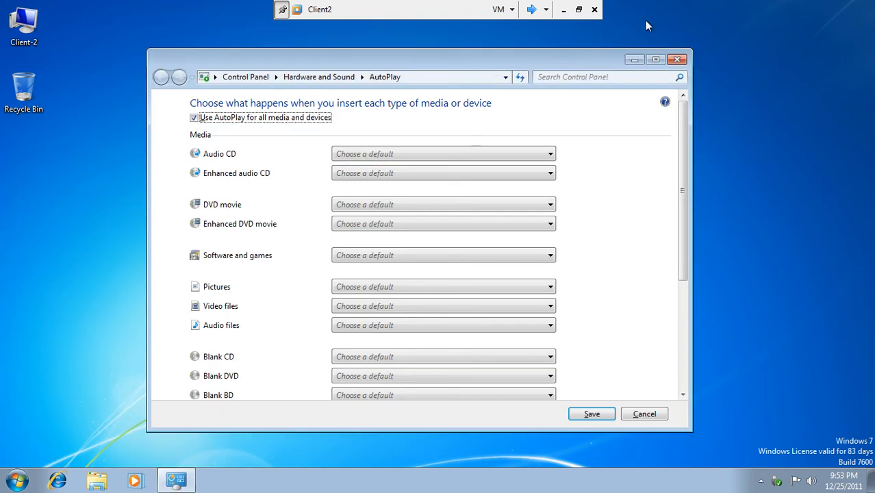
left_click(675, 62)
Open cmd, run ipconfig, ping 192.168.139.131, then close the Command Prompt
left_click(18, 481)
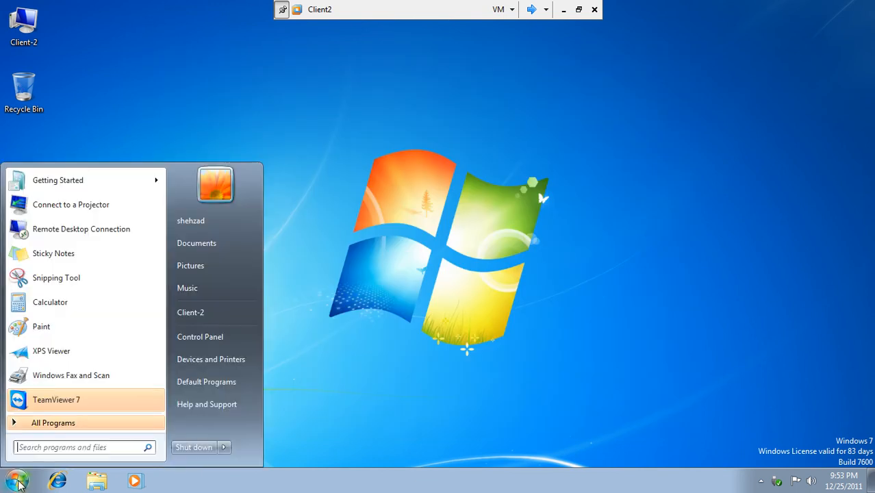
left_click(35, 449)
type("cmd")
key("Return")
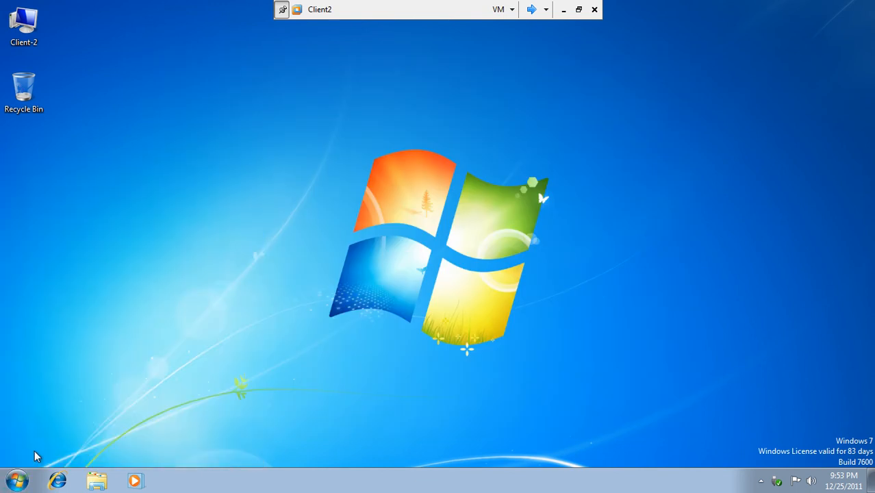
type("ipcon")
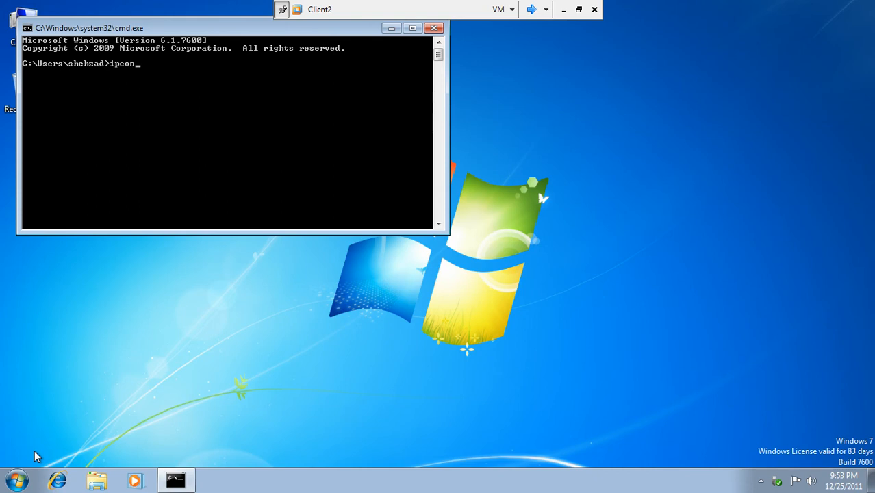
type("fig")
key("Return")
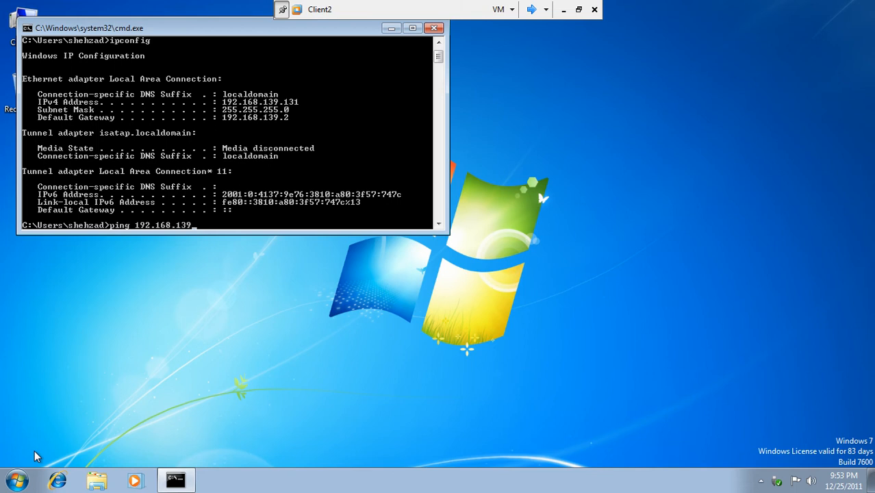
key("Return")
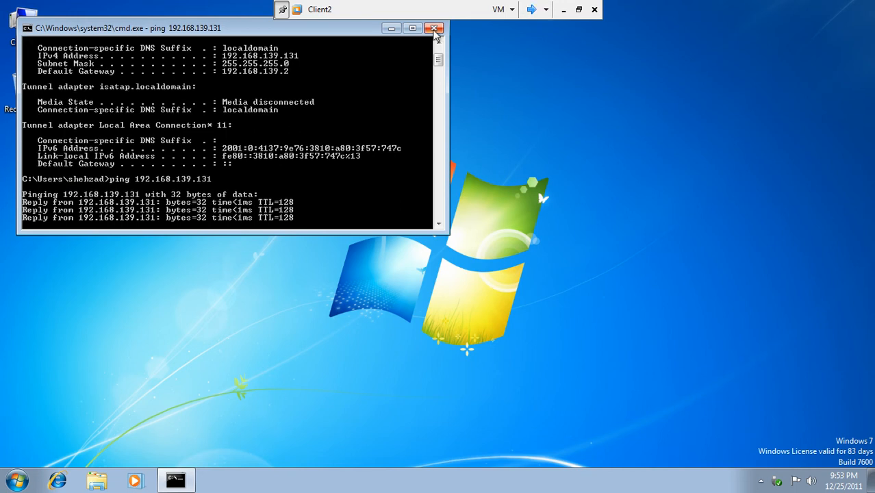
left_click(434, 28)
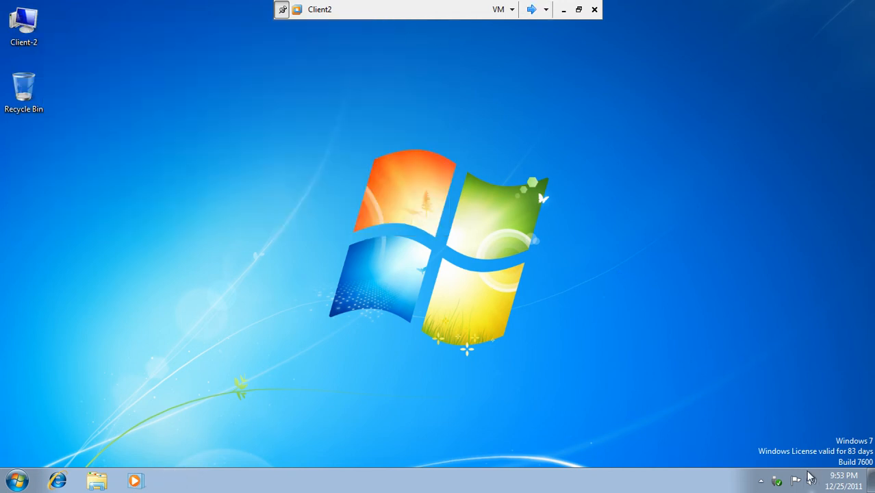
Check the Client-2 computer's system properties, then close that window
right_click(34, 50)
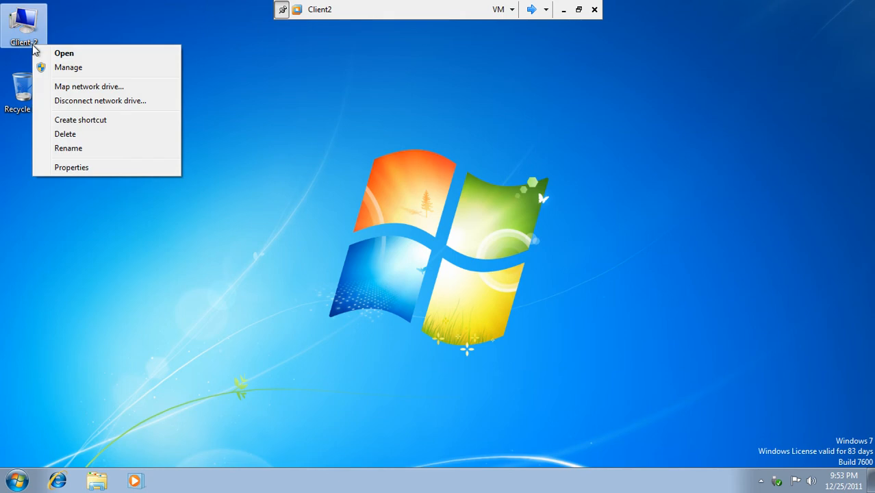
left_click(101, 174)
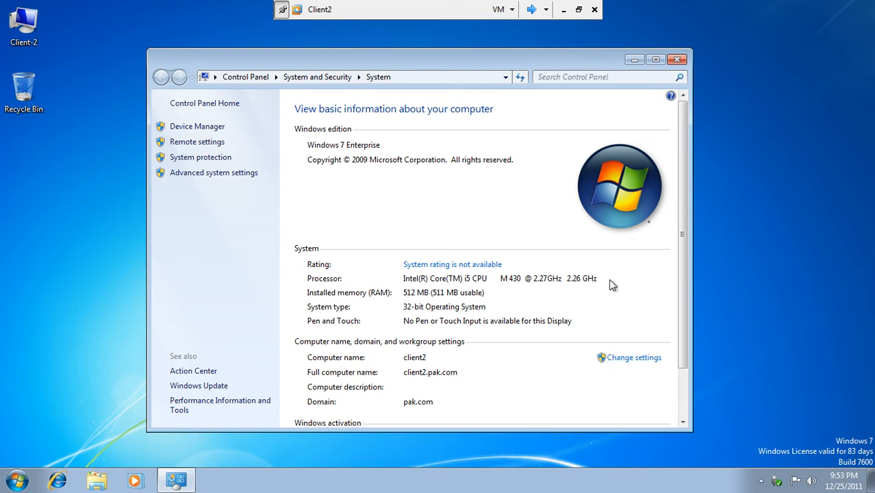
left_click_drag(686, 254, 685, 284)
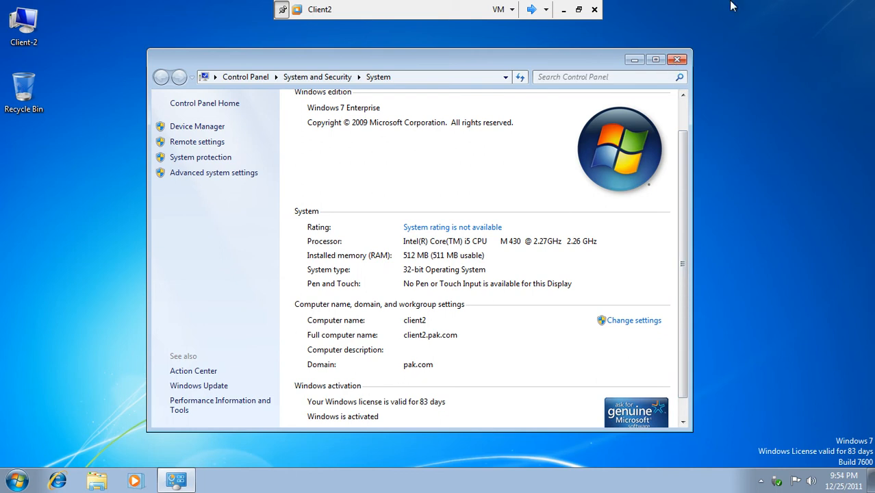
left_click(676, 59)
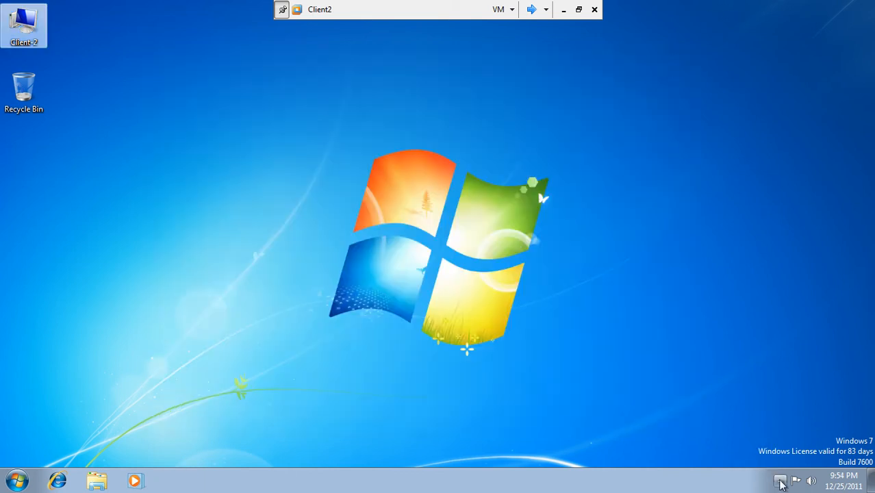
Open the Local Area Connection Properties from Network and Sharing Center and select TCP/IPv4
left_click(780, 480)
left_click(799, 425)
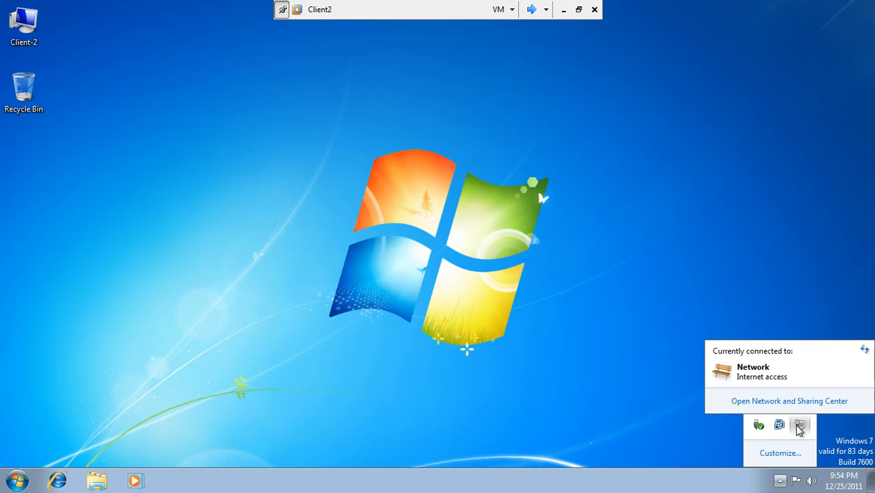
left_click(768, 399)
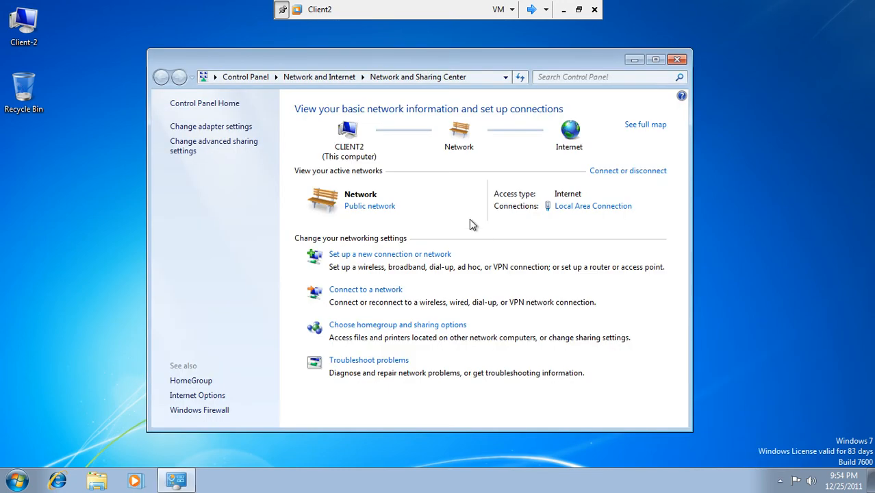
left_click(587, 209)
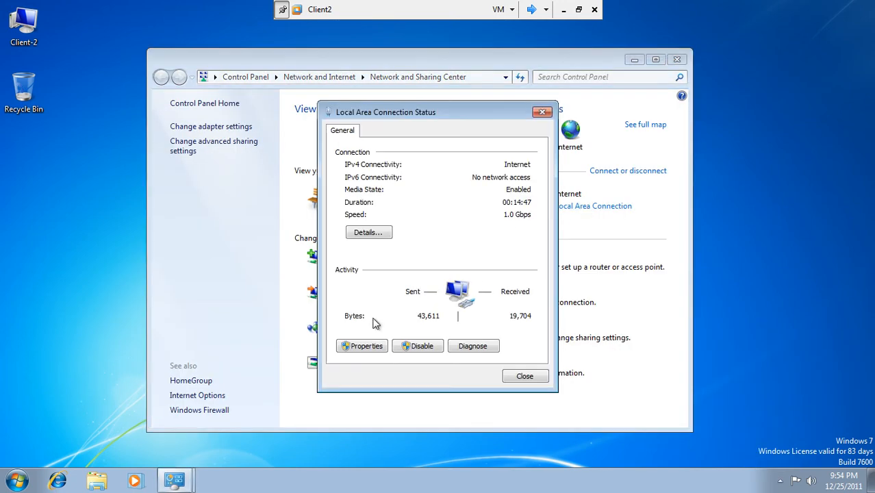
left_click(354, 348)
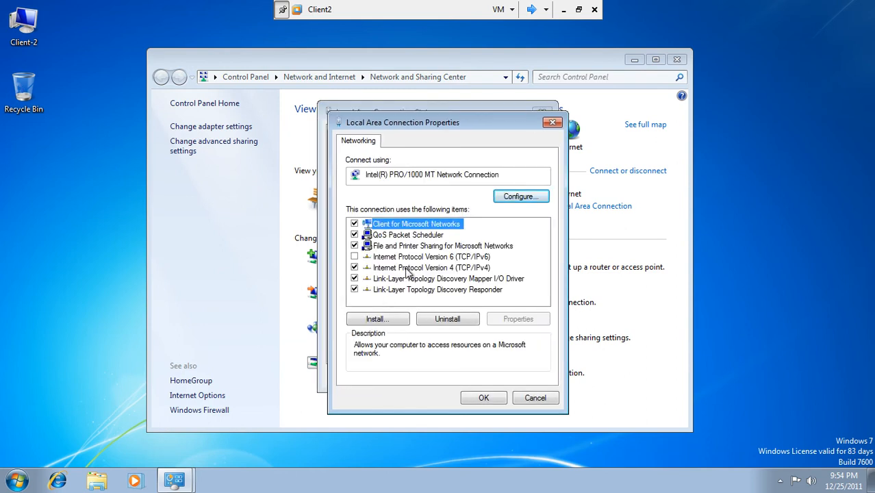
left_click(407, 268)
Switch TCP/IPv4 to a manual address and check the current address with ipconfig in cmd
left_click(500, 320)
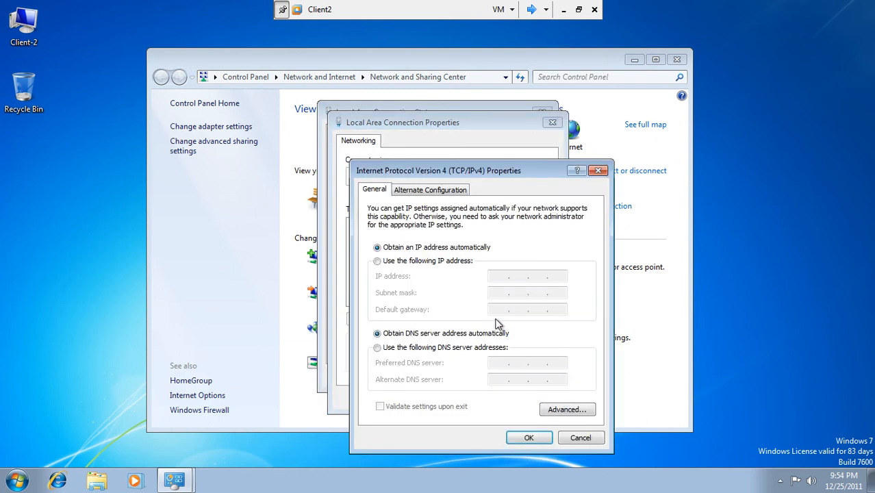
left_click(420, 267)
left_click(16, 481)
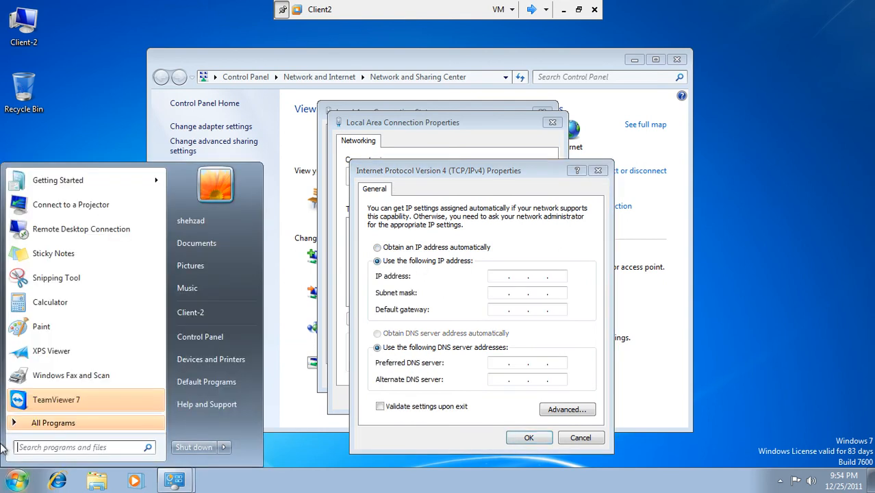
left_click(63, 445)
type("cmd")
key("Return")
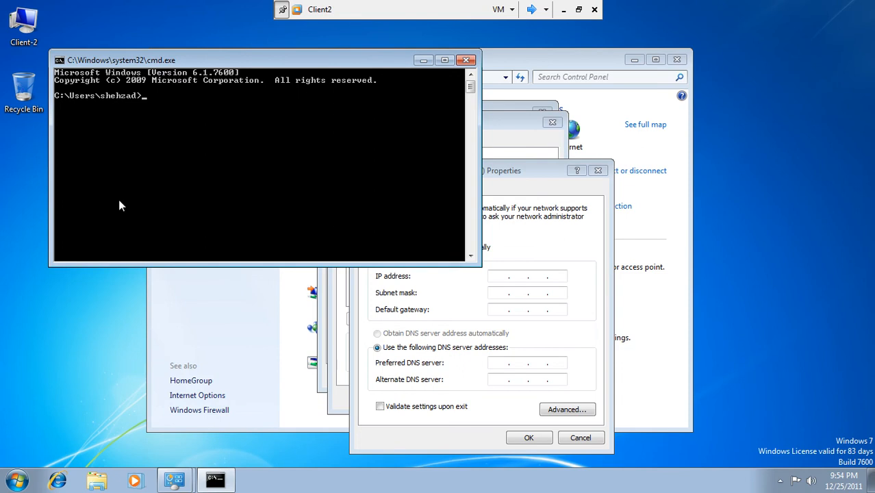
left_click_drag(254, 66, 231, 39)
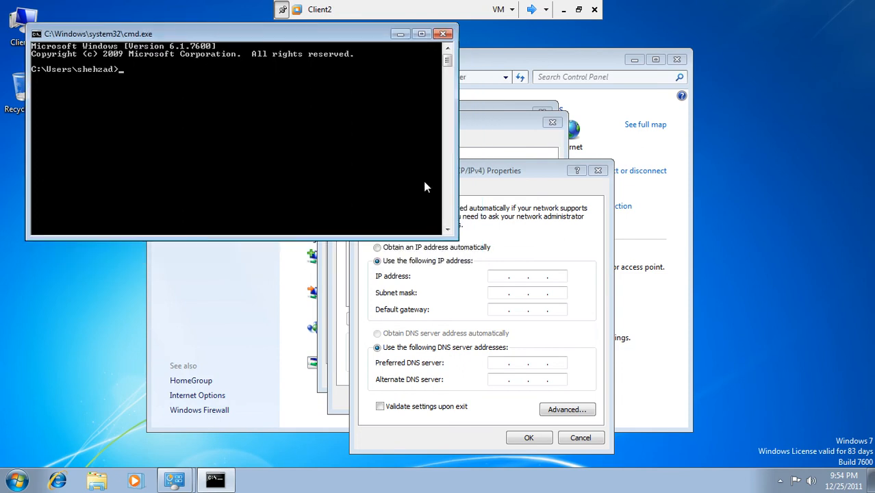
left_click(478, 188)
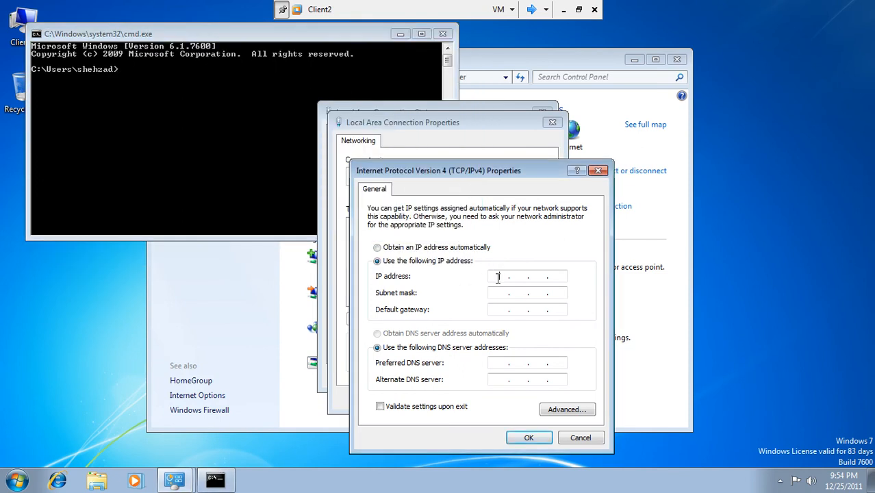
left_click(227, 117)
type("ipconfig")
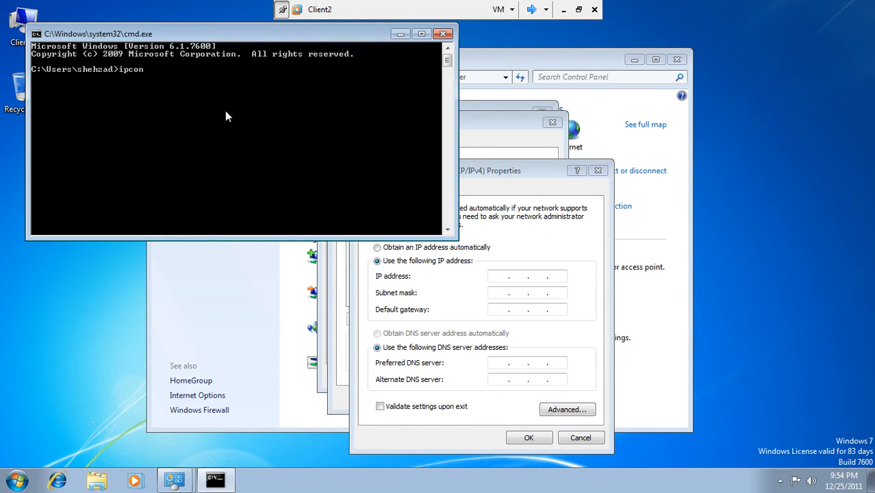
key("Return")
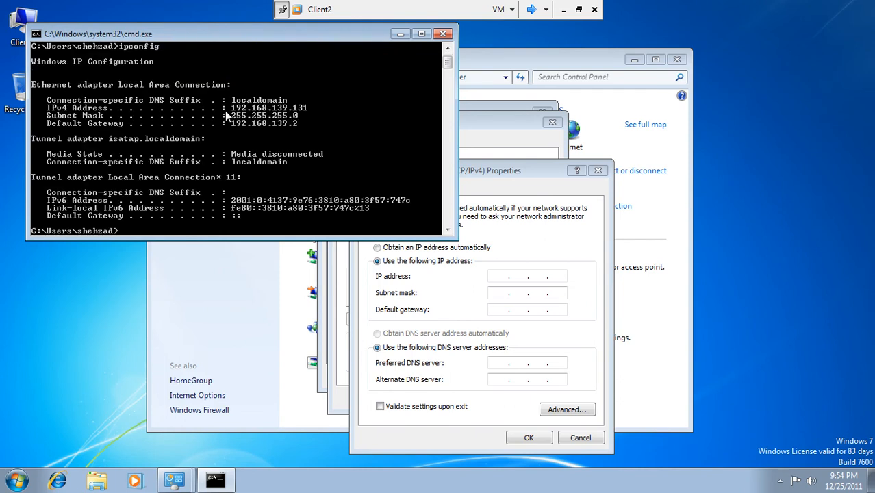
Enter IP 192.168.139.131, mask 255.255.255.0 and preferred DNS 192.168.139.130
left_click(500, 276)
type("1")
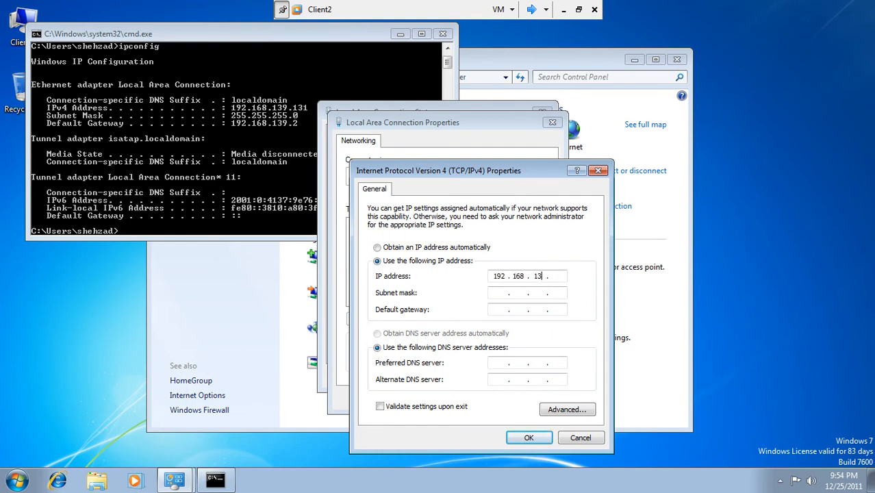
type("92 . 168 . 139 . 131")
left_click(509, 298)
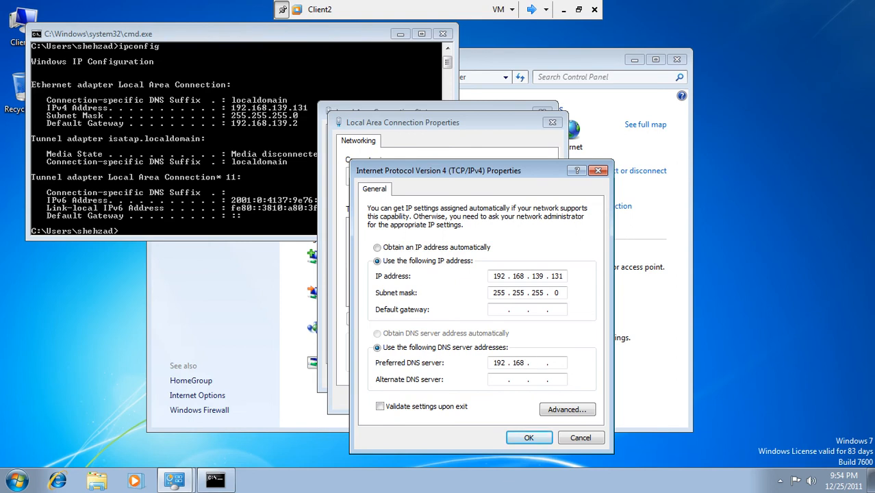
type("192 . 168 . 139 . 132")
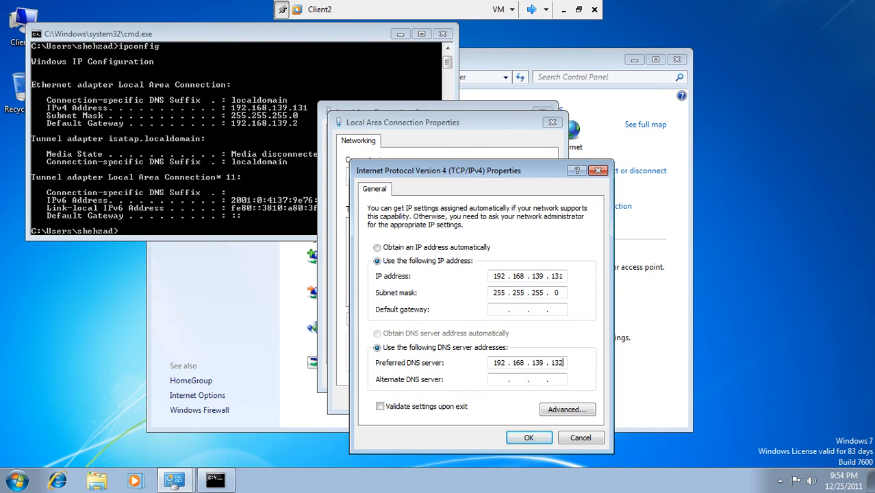
left_click(531, 9)
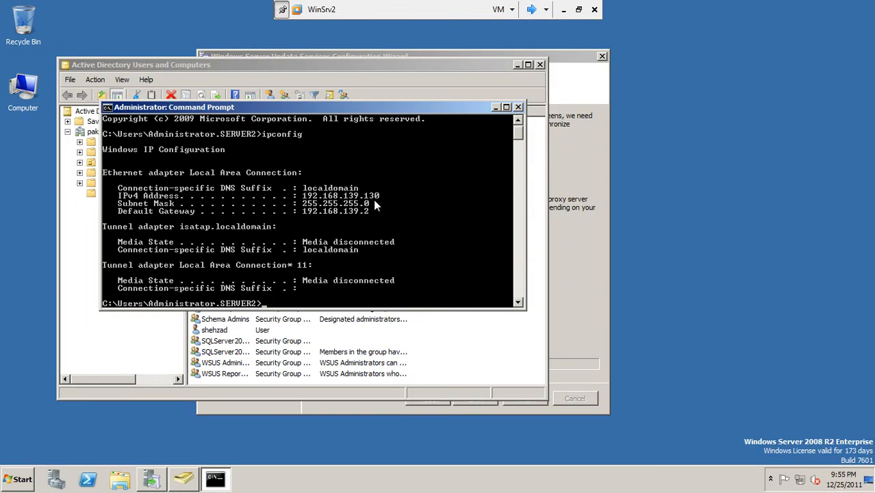
left_click(532, 9)
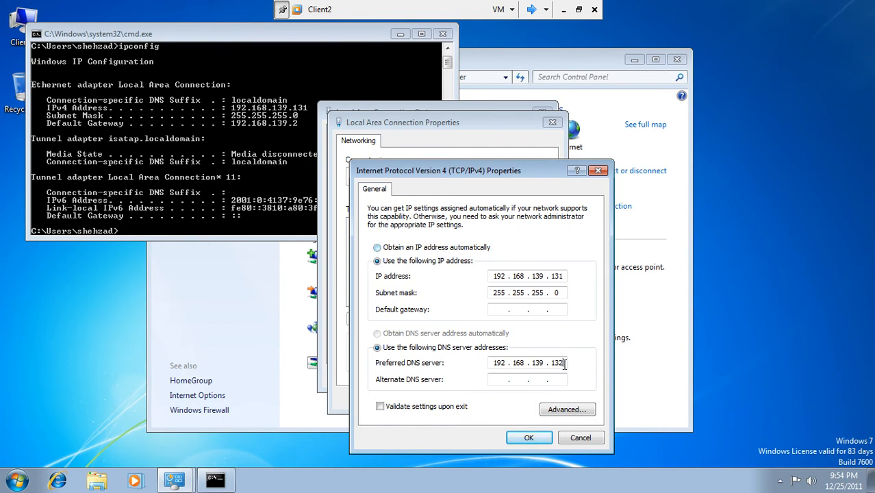
type("0")
Apply the IPv4 settings and close the adapter properties and Control Panel on Client2
left_click(518, 437)
left_click(482, 398)
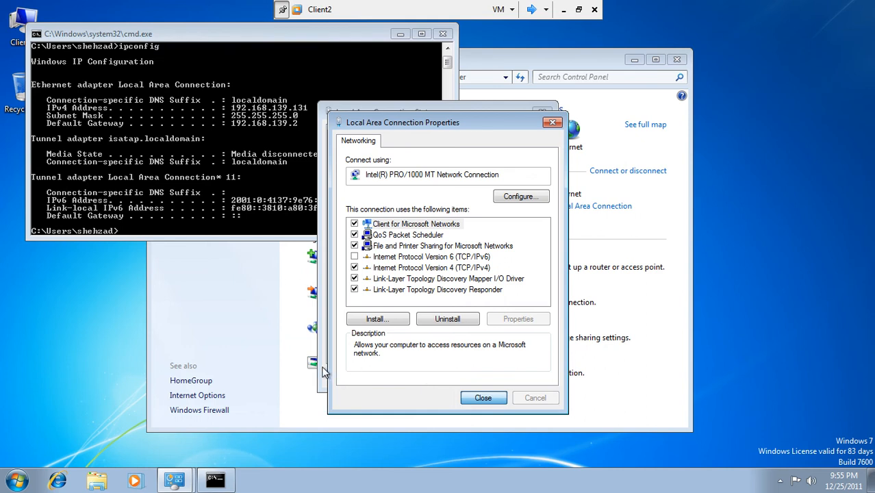
left_click(482, 398)
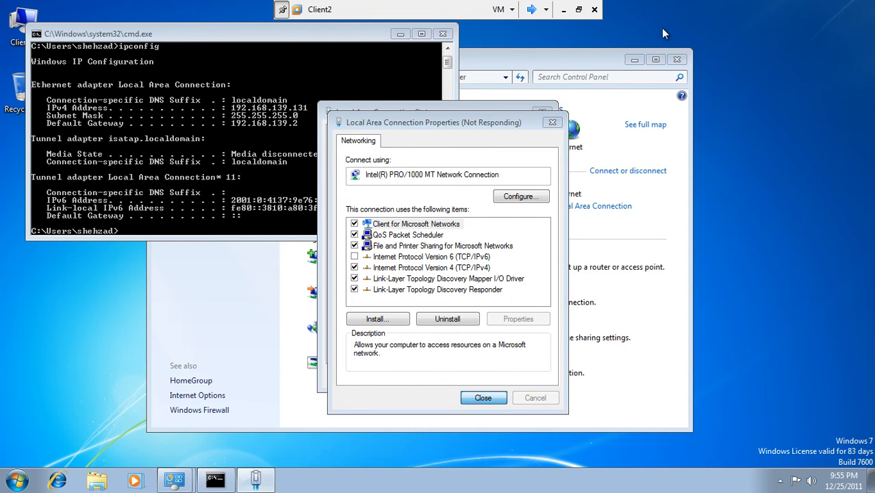
left_click(676, 60)
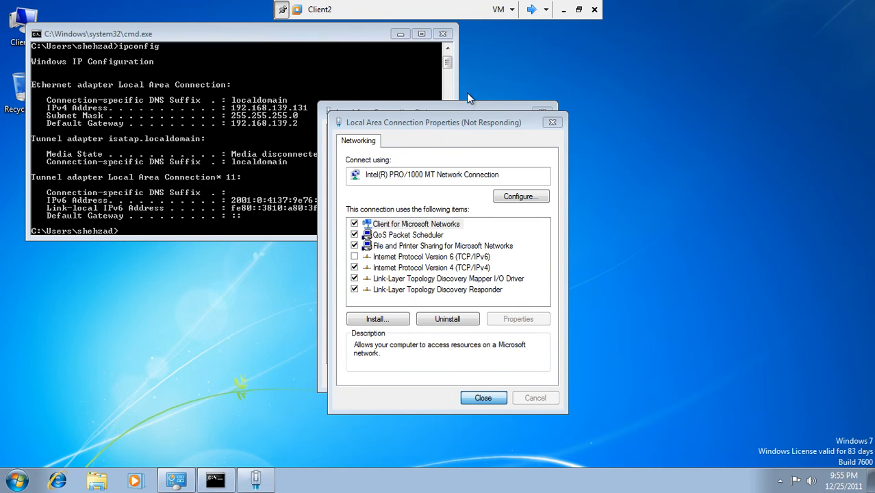
left_click_drag(467, 126, 620, 120)
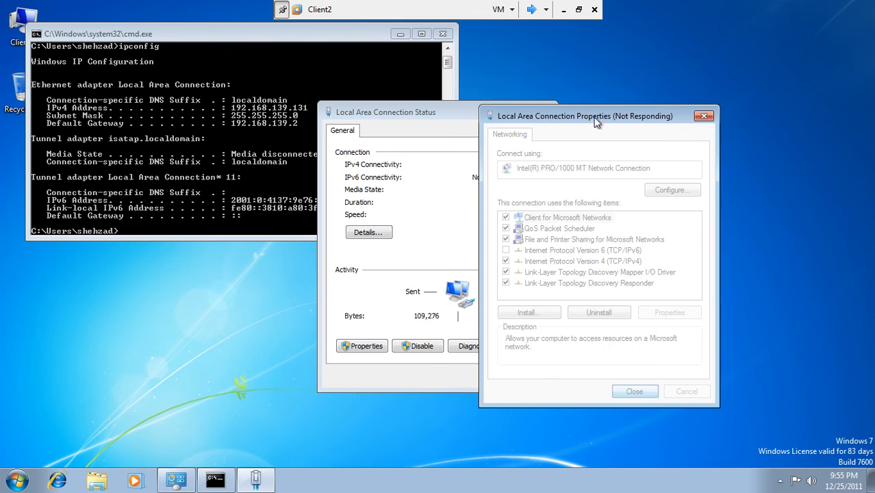
left_click_drag(590, 119, 603, 111)
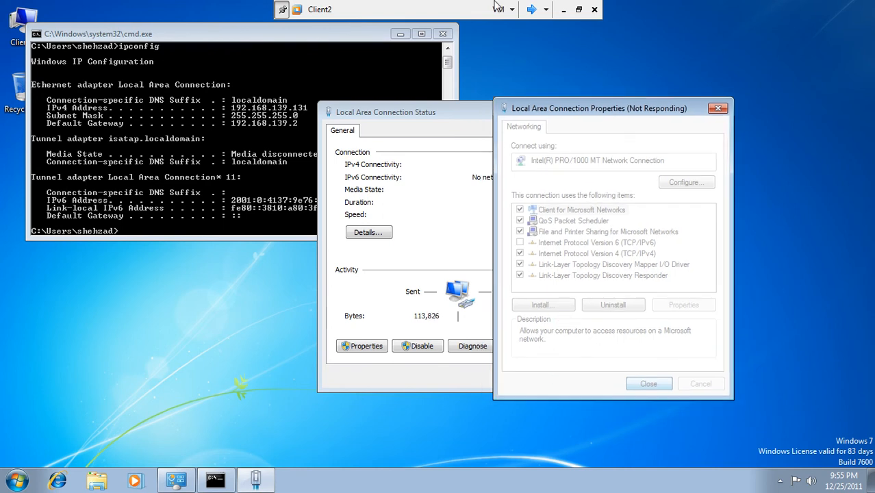
Rerun ipconfig on WinSrv2 to confirm 192.168.139.130, then switch back to Client2
left_click(533, 14)
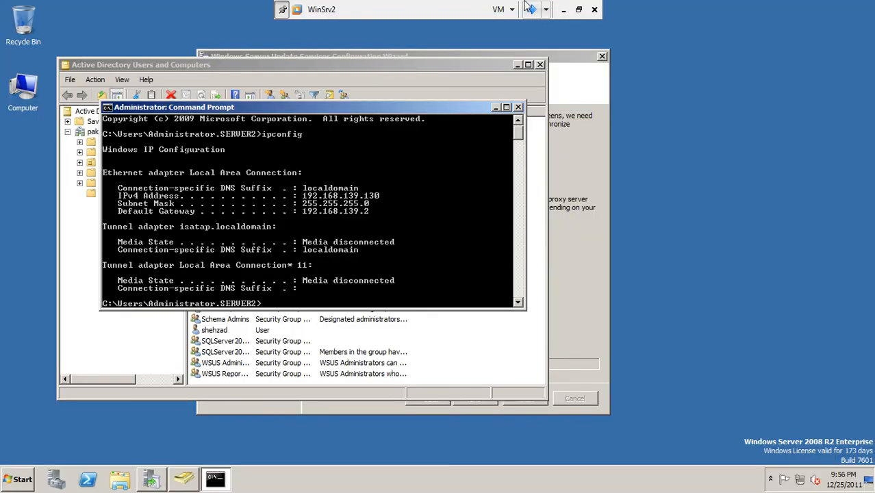
key("Up")
key("Return")
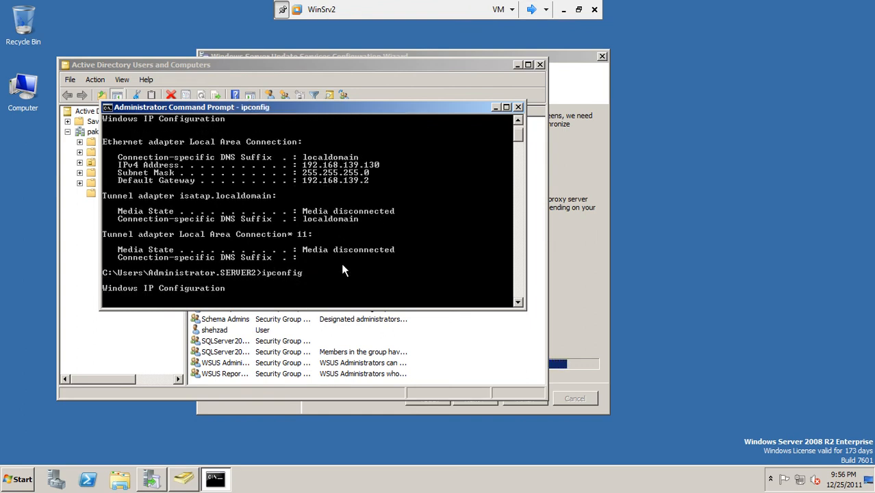
left_click(532, 10)
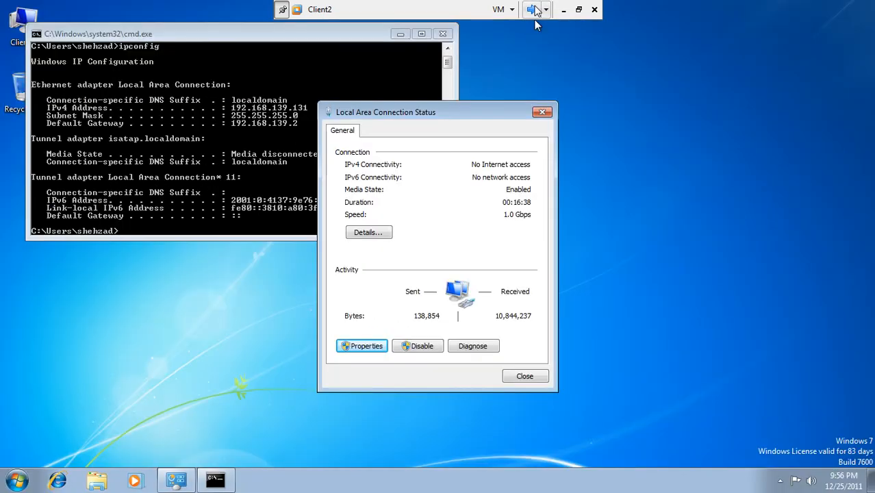
Close the connection status window, rerun ipconfig on Client2, and close the Command Prompt
left_click(525, 376)
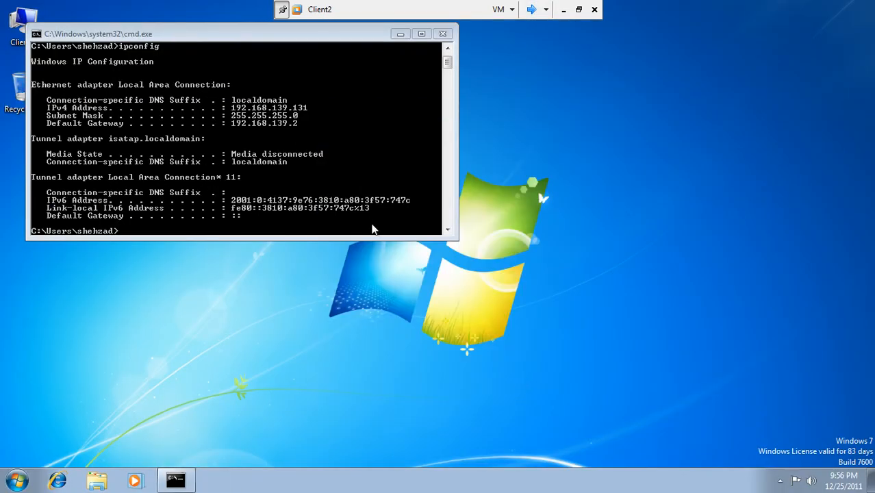
key("Up")
key("Return")
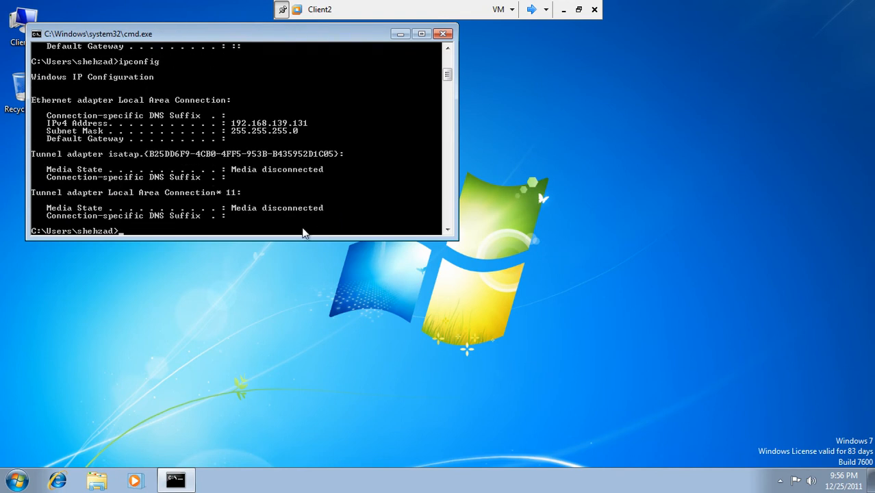
left_click(444, 35)
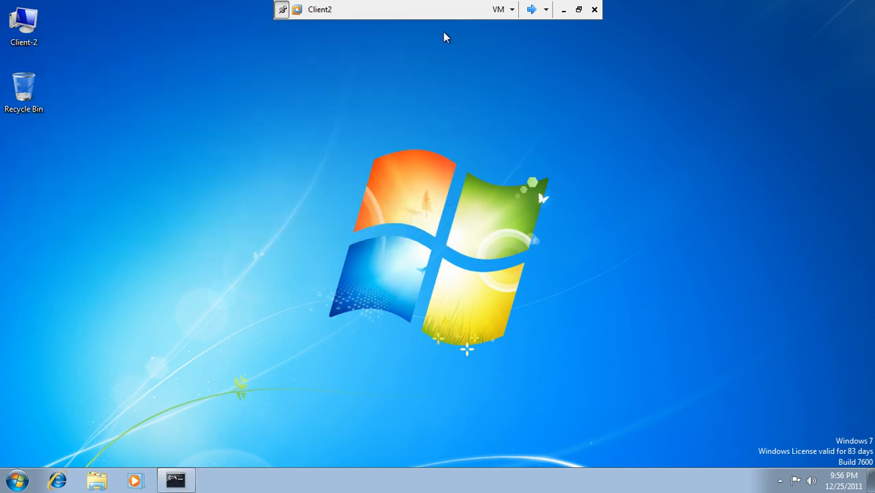
Switch user and sign in to Client2 as the pak.com domain user with its password
left_click(16, 481)
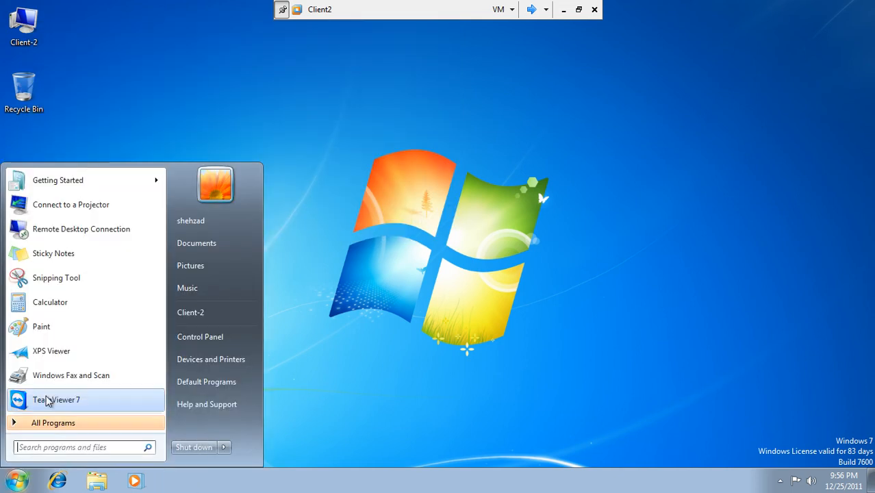
left_click(224, 448)
left_click(278, 387)
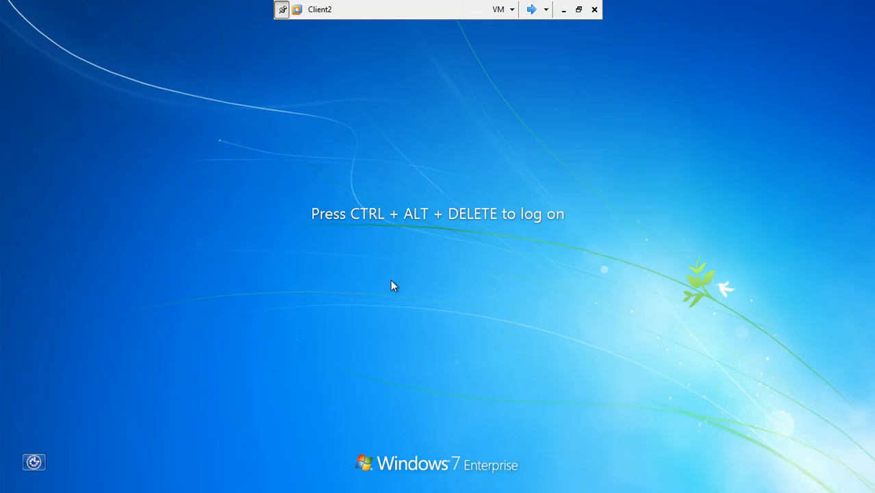
key("ctrl+alt+End")
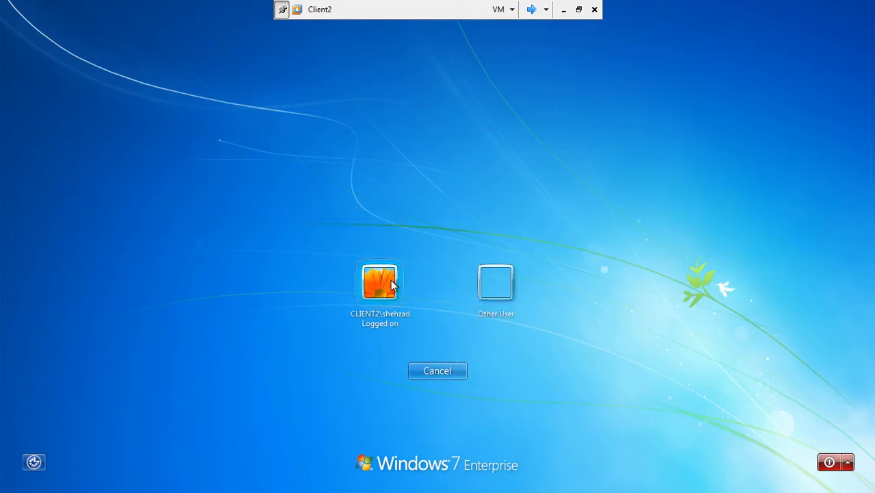
left_click(488, 287)
left_click(432, 275)
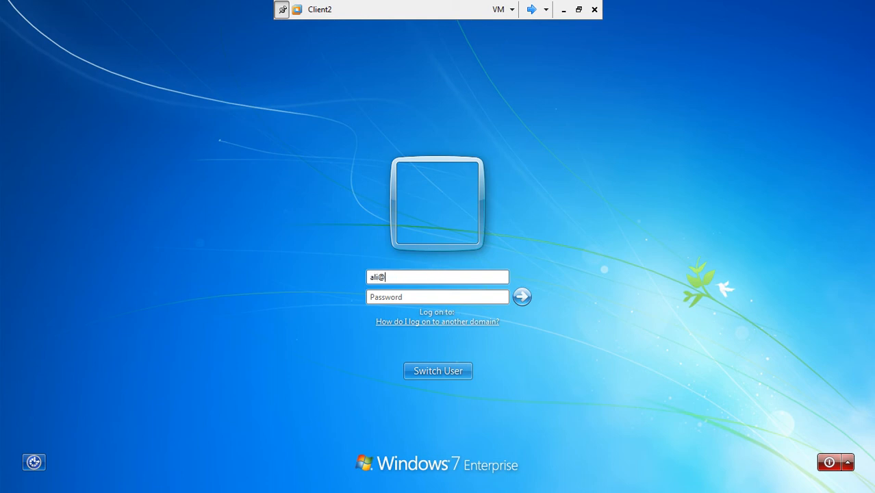
key("Tab")
type("***")
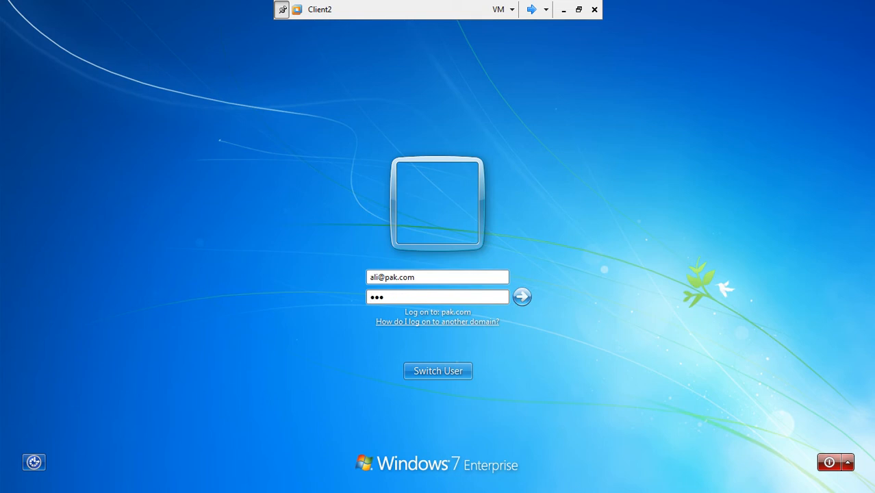
key("Return")
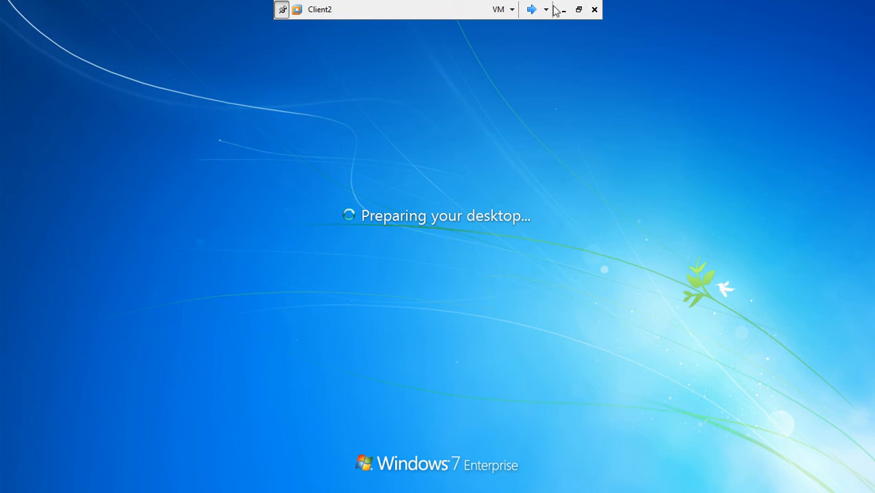
Close Command Prompt and Active Directory Users and Computers on WinSrv2, leaving only the WSUS wizard
left_click(532, 10)
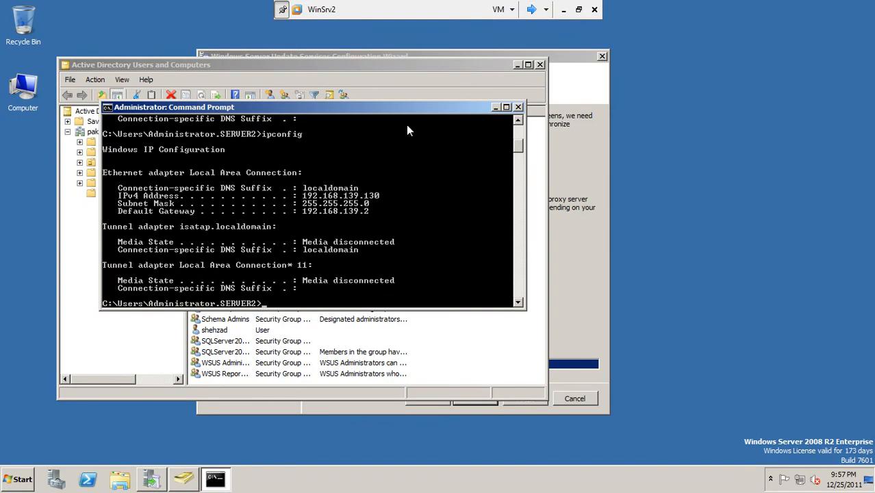
left_click(518, 107)
left_click(538, 66)
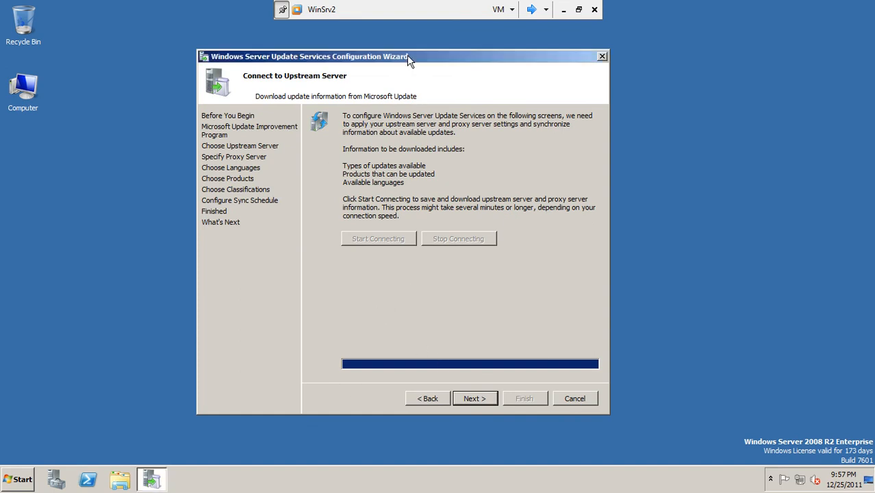
left_click_drag(406, 55, 413, 52)
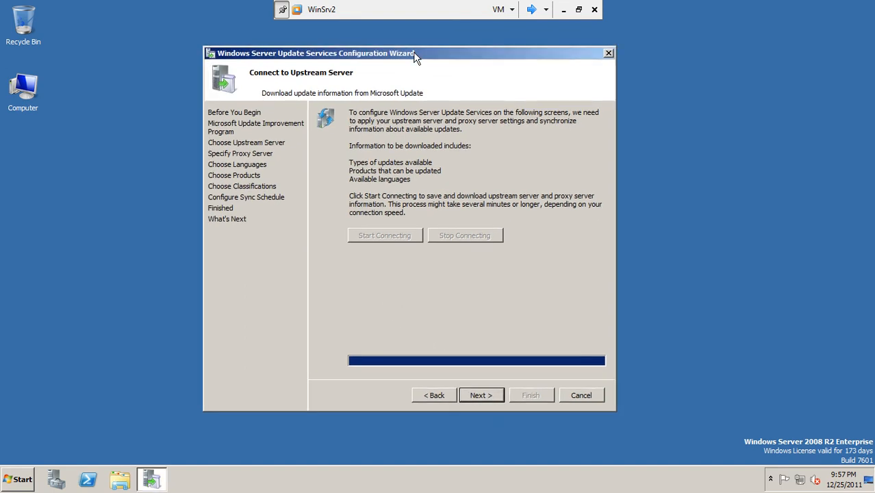
left_click(531, 10)
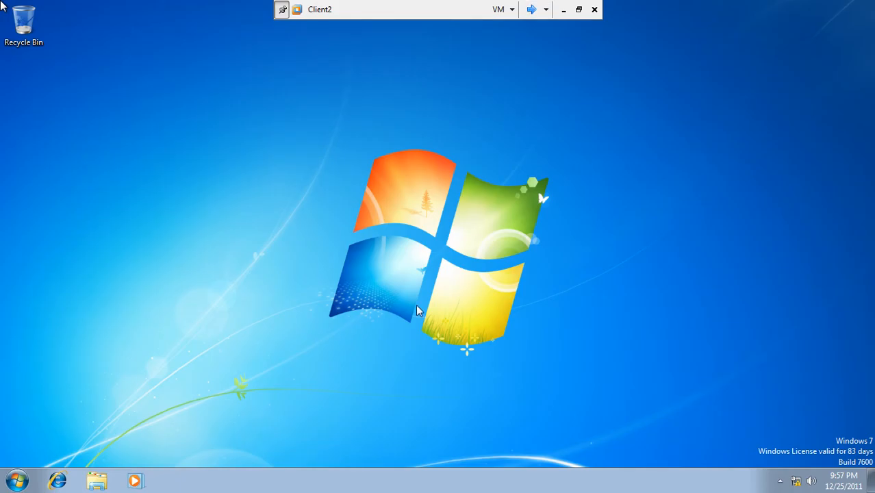
left_click(532, 11)
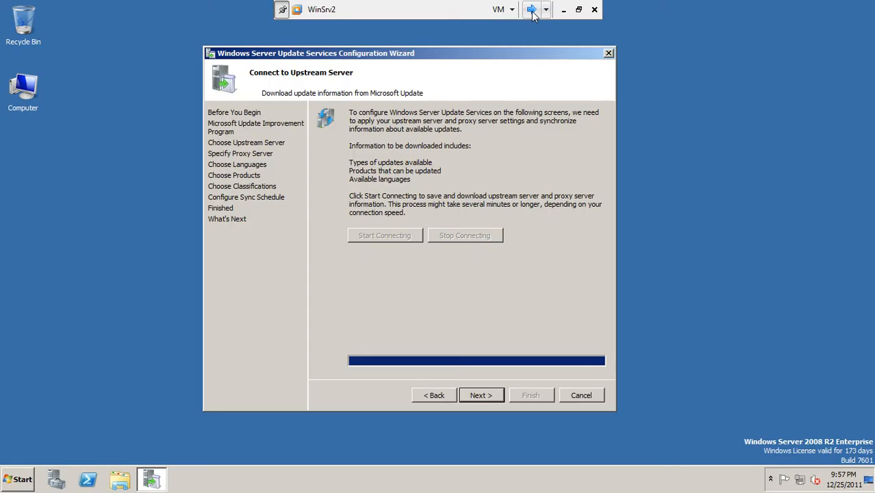
Continue past the English-only language page to Choose Products and uncheck the Office product group
left_click(477, 396)
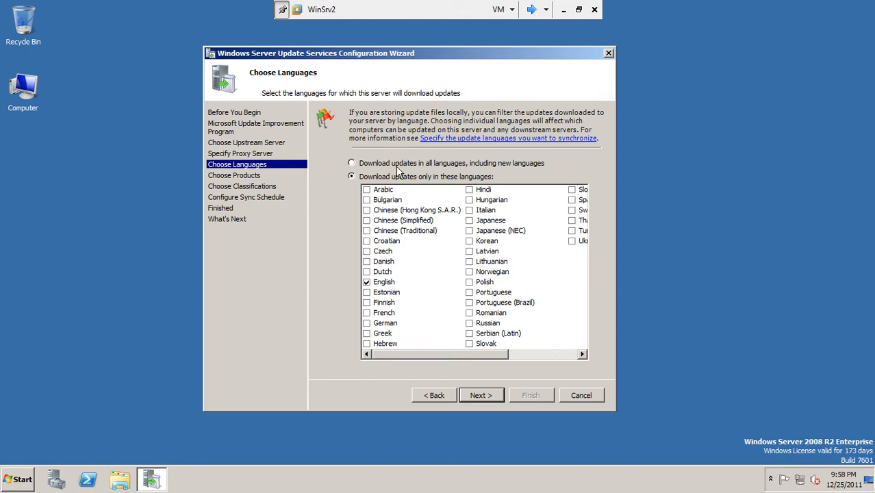
left_click(488, 397)
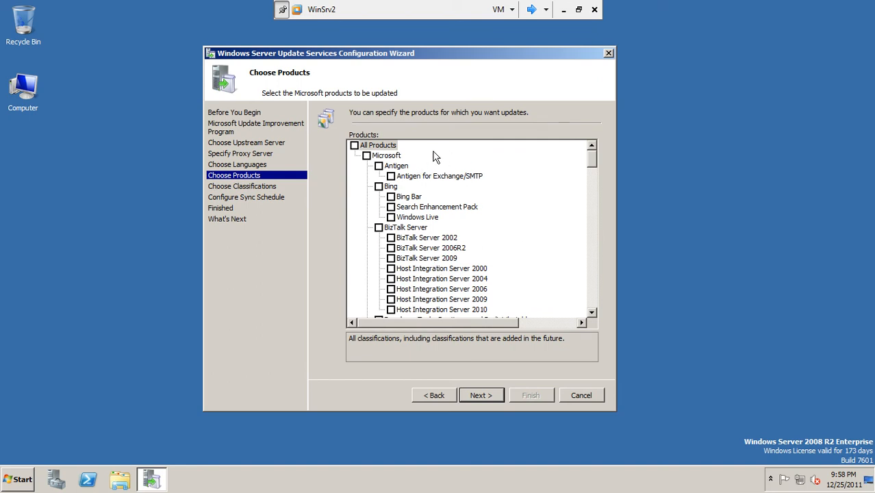
mouse_move(591, 161)
left_mouse_down()
mouse_move(593, 182)
mouse_move(596, 167)
left_mouse_up()
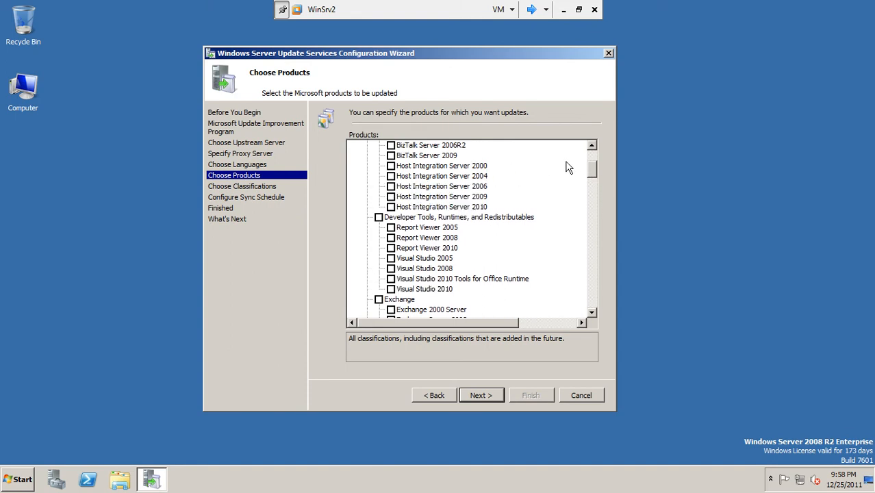
left_click_drag(596, 164, 595, 238)
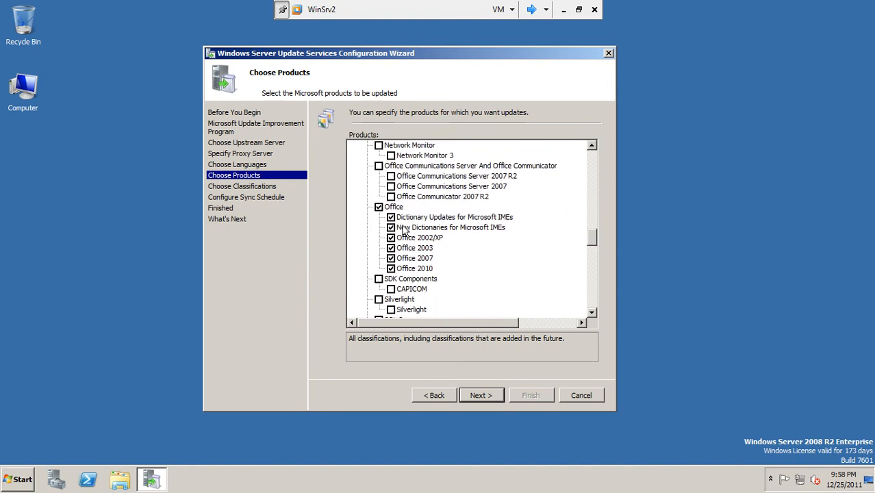
left_click_drag(592, 237, 602, 282)
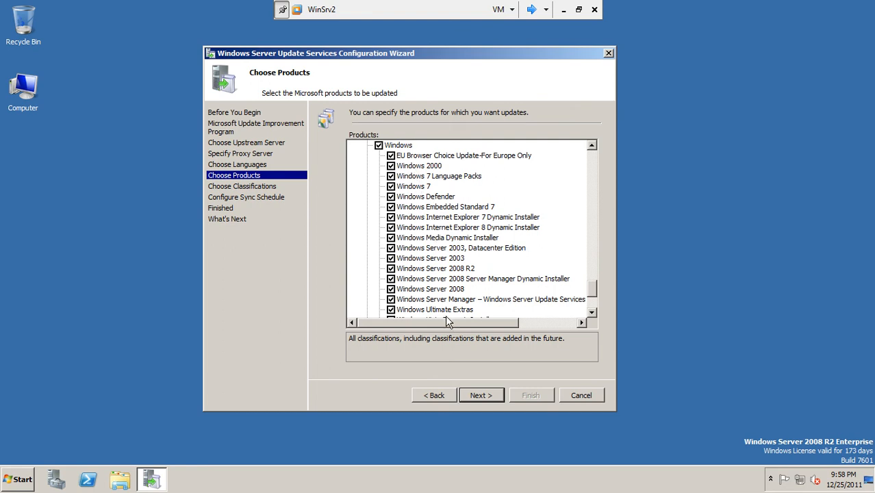
left_click_drag(594, 287, 594, 298)
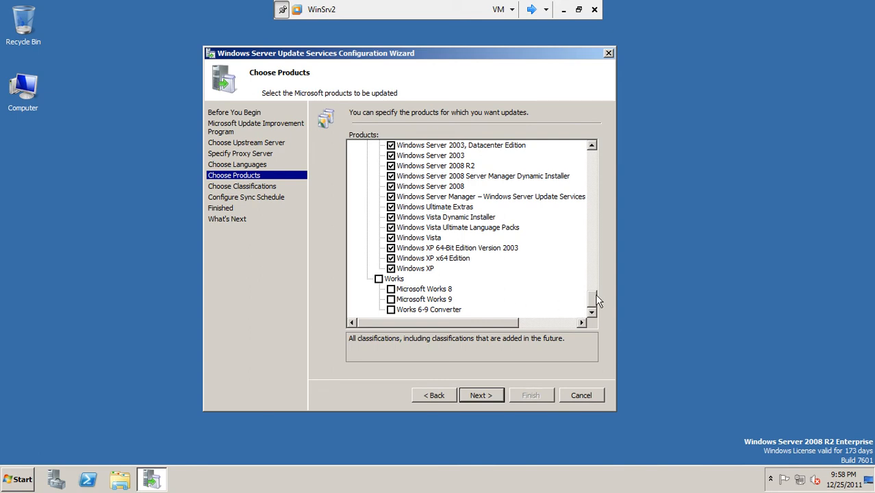
left_click_drag(597, 294, 625, 234)
left_click(379, 186)
left_click_drag(593, 243, 597, 298)
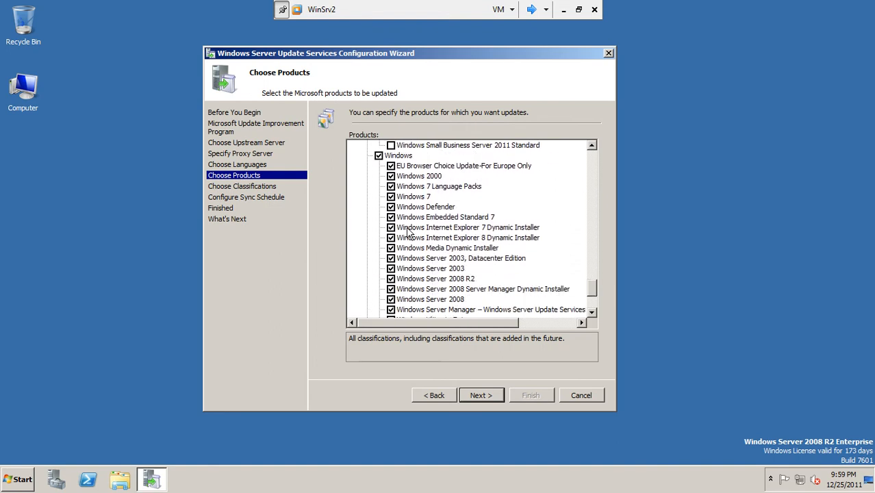
Clear the Windows group, check only Windows 7 and Windows Server 2008 R2, and continue
left_click(380, 157)
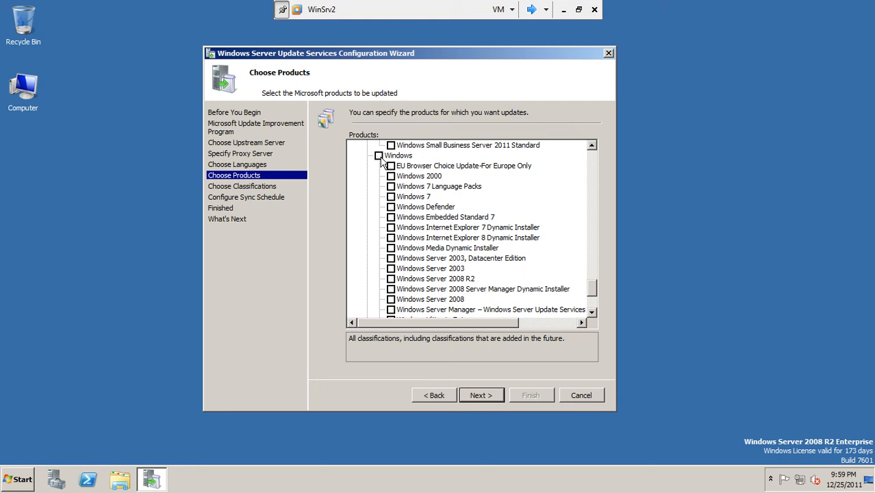
left_click(391, 198)
scroll(594, 292, "down", 2)
left_click(391, 218)
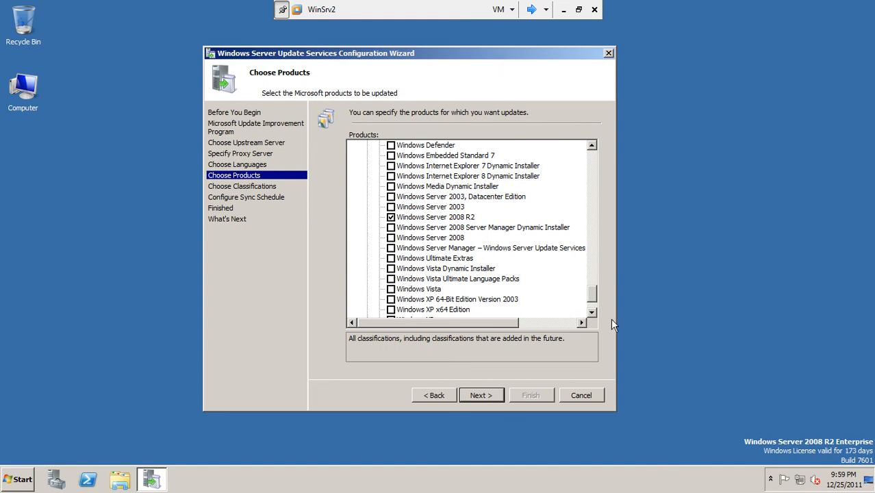
mouse_move(593, 301)
left_mouse_down()
mouse_move(618, 155)
mouse_move(606, 294)
left_mouse_up()
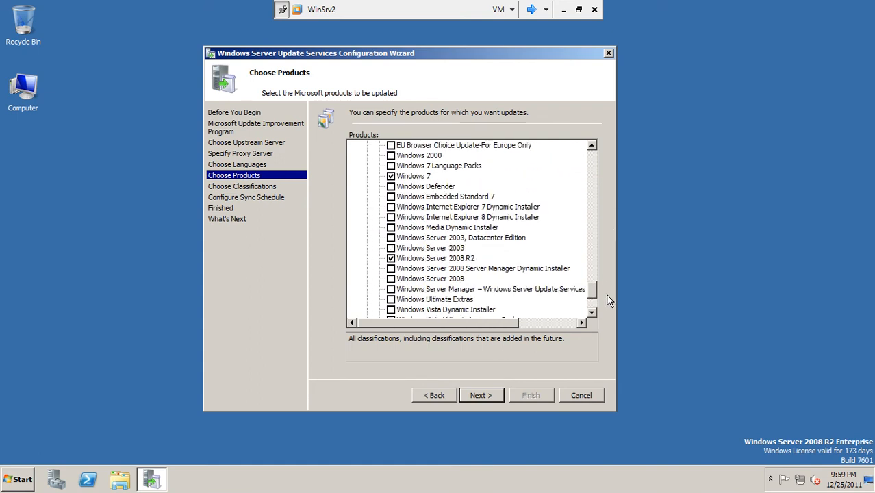
left_click(481, 398)
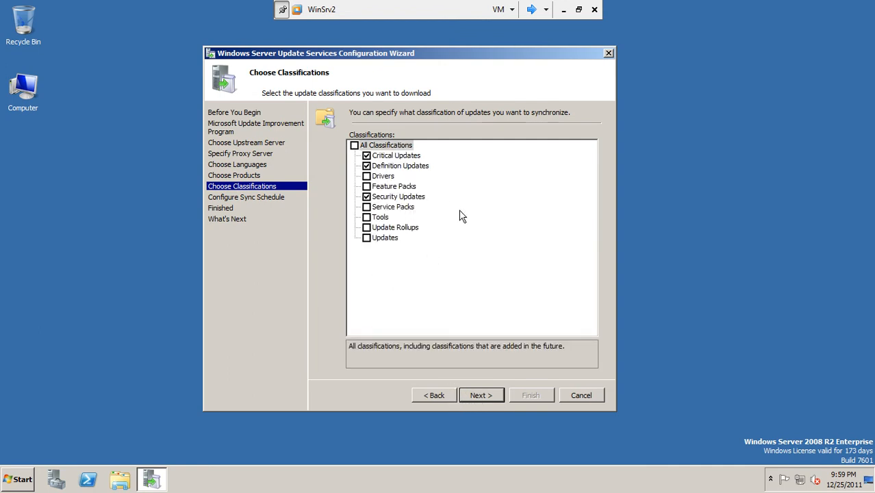
Uncheck Definition Updates, keeping Critical and Security Updates, and move to the sync schedule
left_click(367, 167)
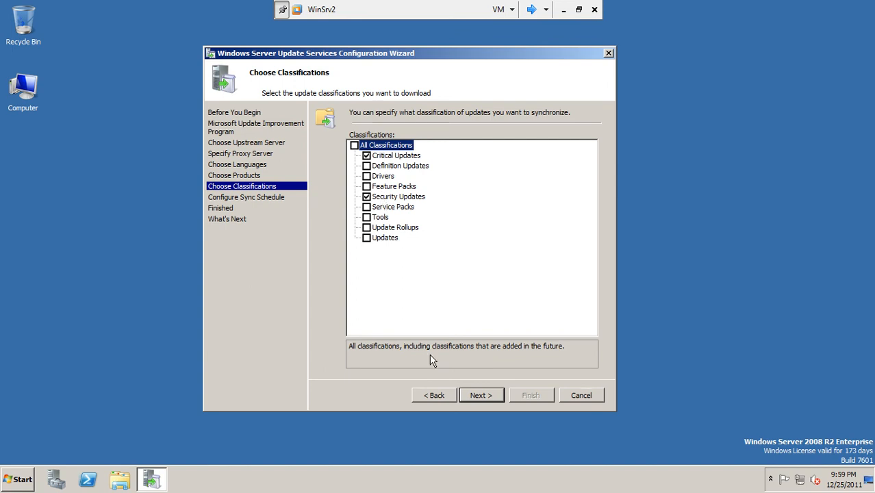
left_click(482, 396)
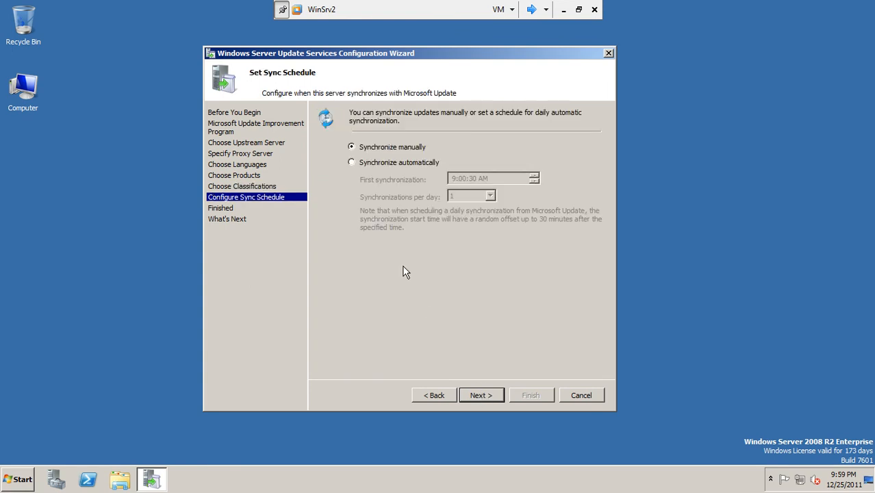
Try the automatic daily schedule, revert to Synchronize manually, and continue past the Finished page
left_click(382, 164)
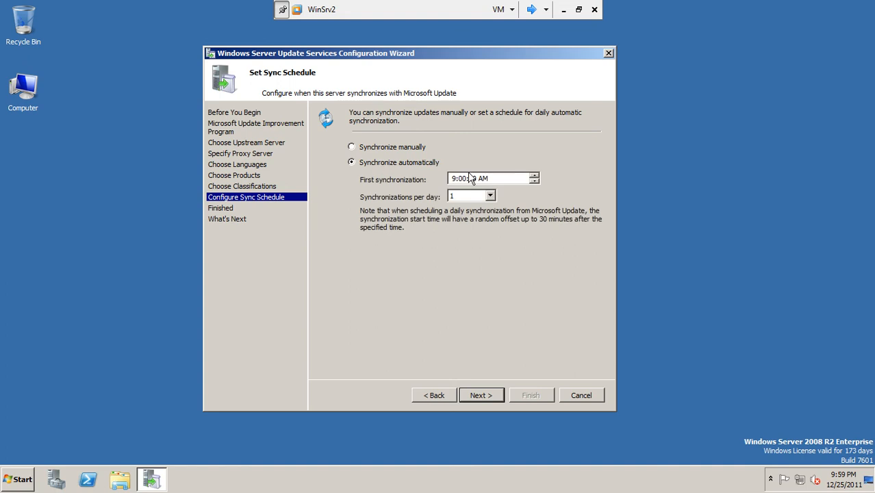
left_click(472, 179)
left_click(490, 196)
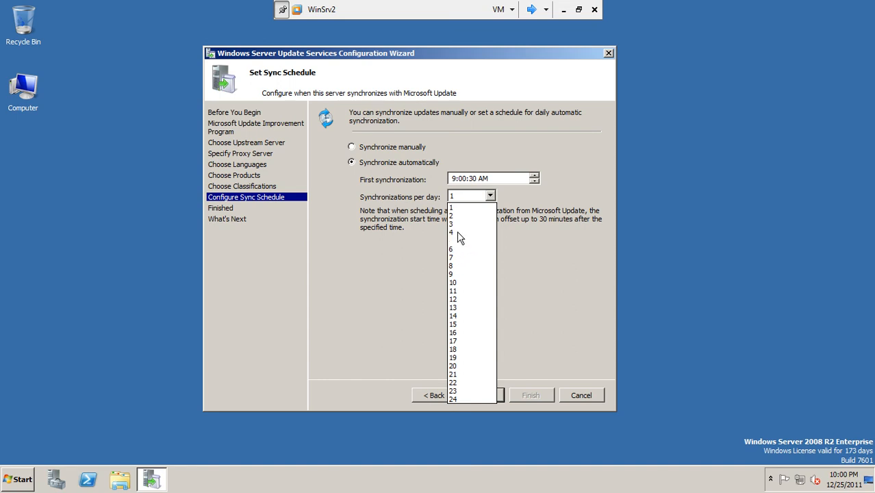
left_click(457, 208)
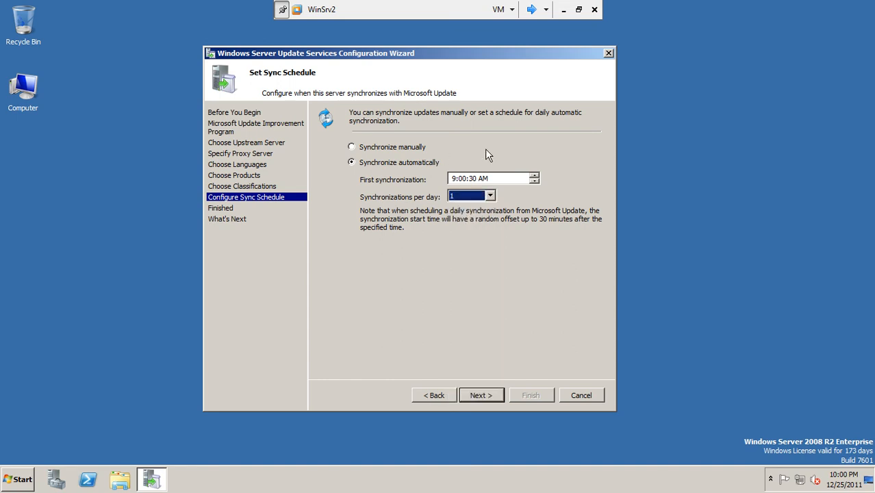
left_click(409, 150)
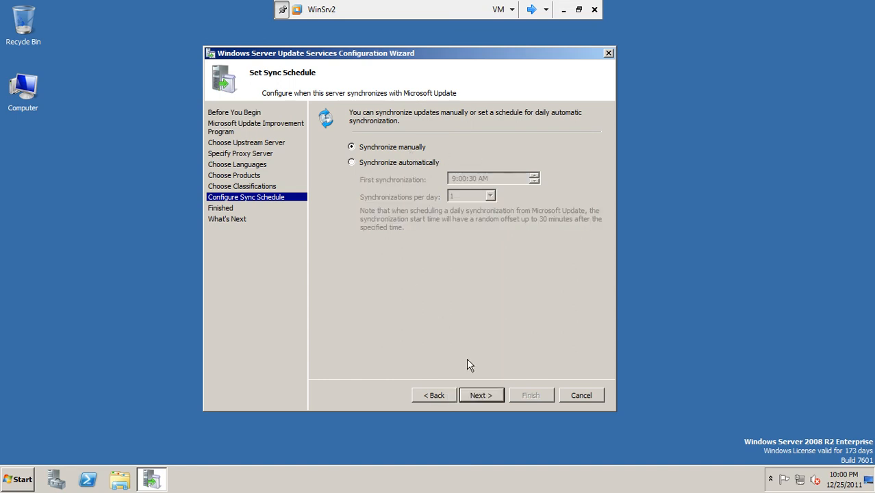
left_click(488, 397)
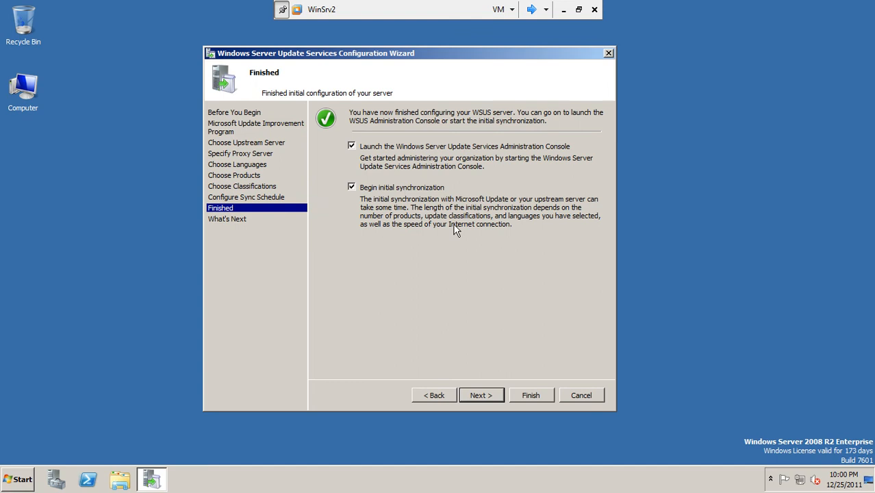
left_click(484, 395)
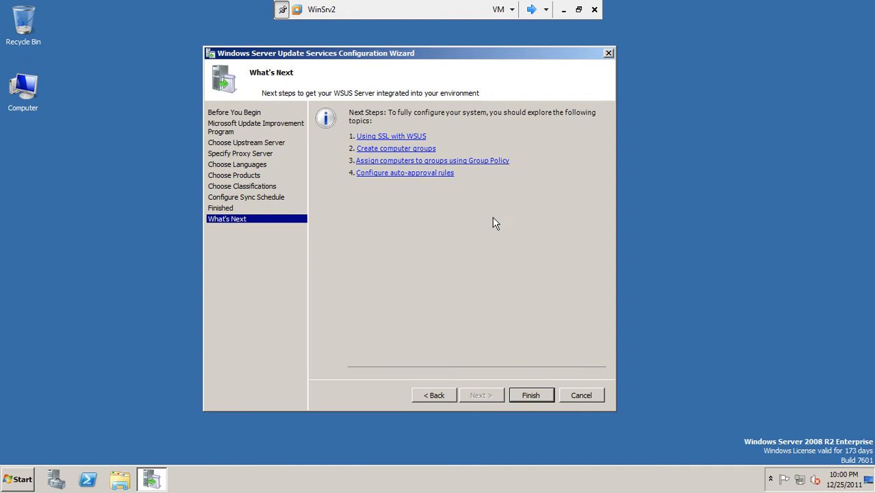
Click Finish on the What's Next page of the WSUS Configuration Wizard
left_click(530, 397)
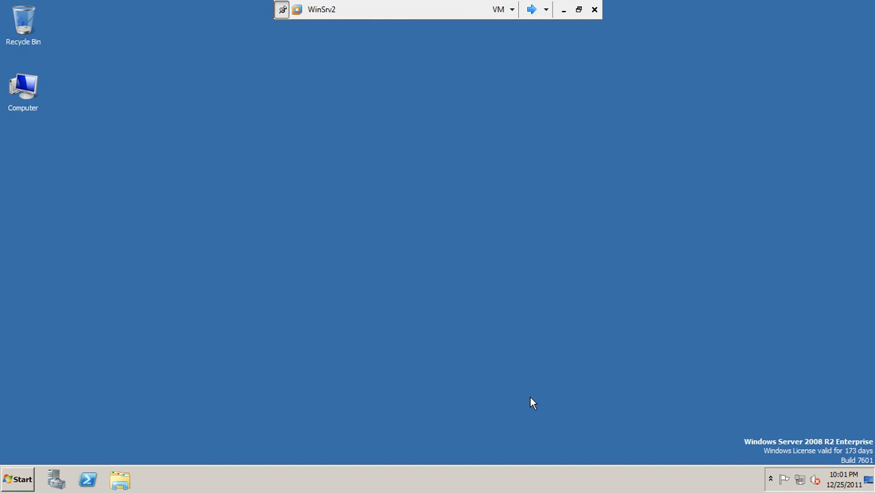
Refresh the WinSrv2 desktop while the Update Services snap-in loads
right_click(426, 202)
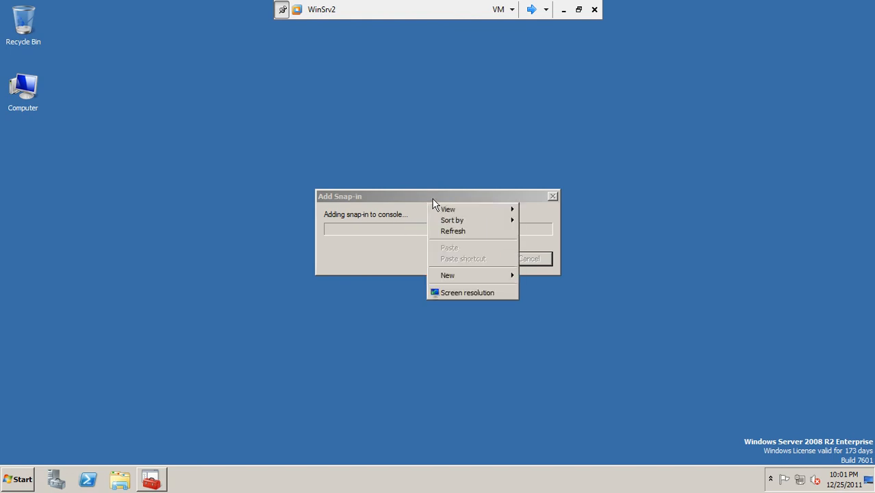
right_click(575, 127)
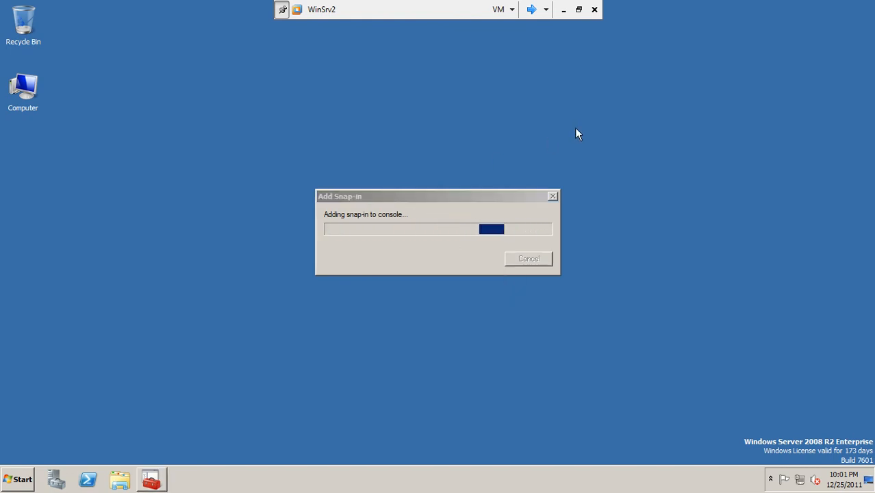
left_click(594, 156)
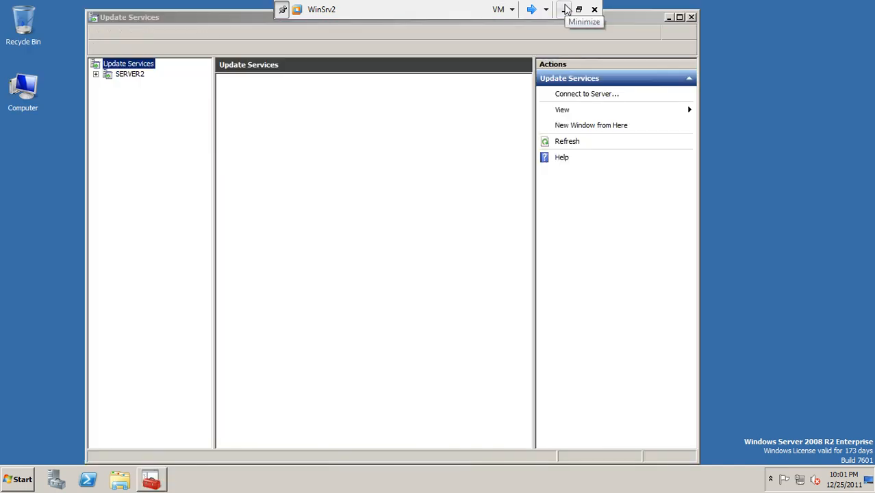
Minimize and restore the WinSrv2 VM, then dismiss the Start menu to reveal Update Services
left_click(566, 10)
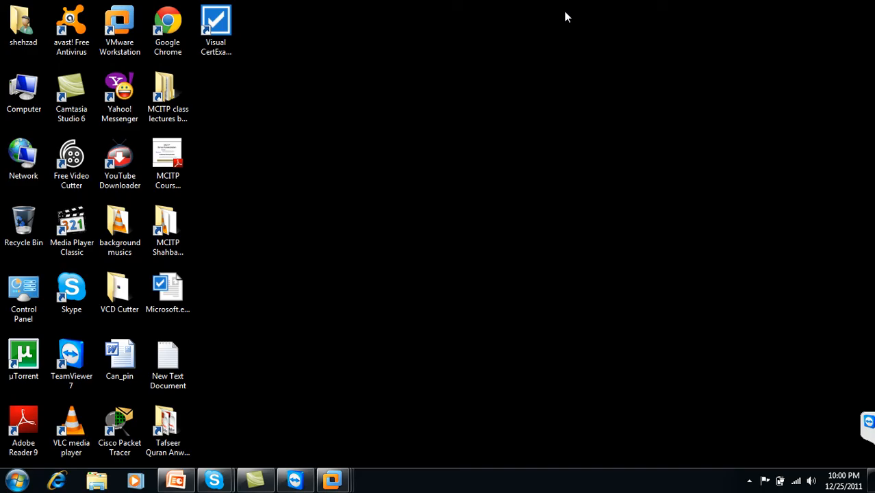
left_click(750, 480)
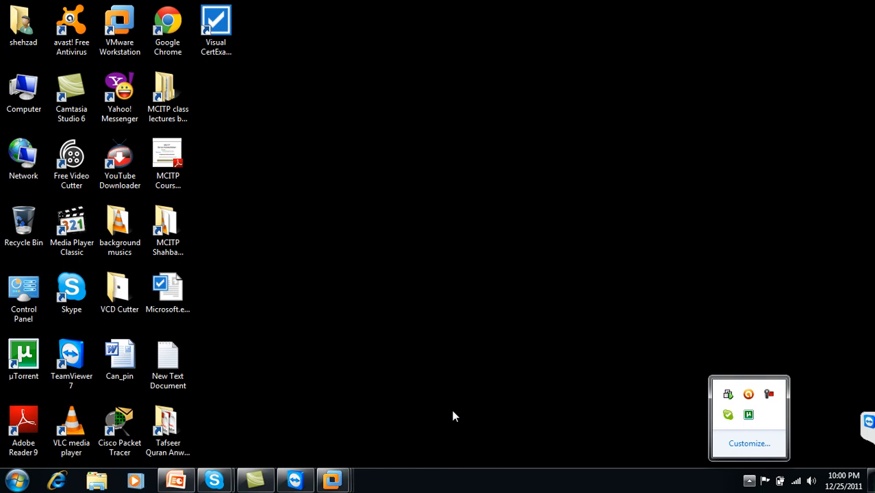
left_click(332, 481)
left_click(416, 398)
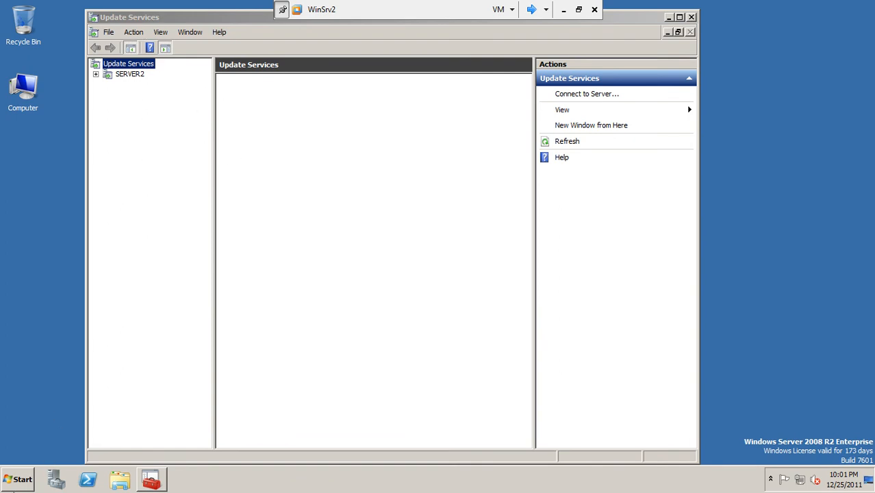
left_click(19, 479)
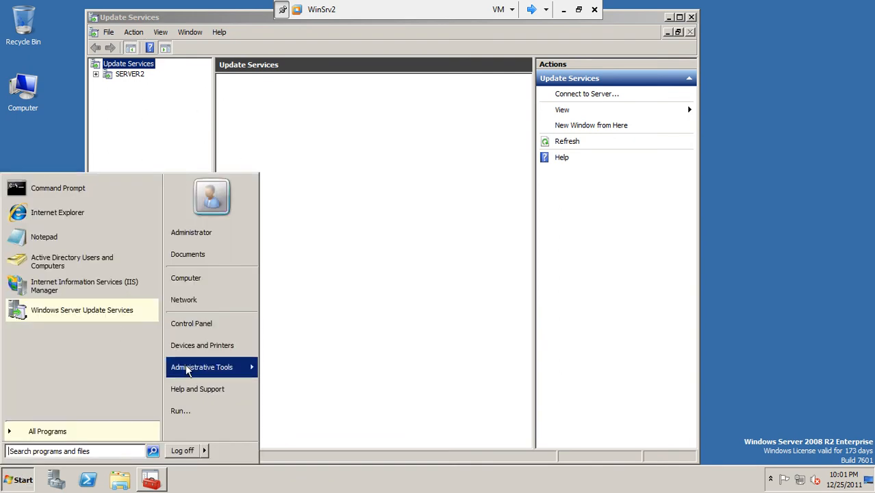
mouse_move(188, 369)
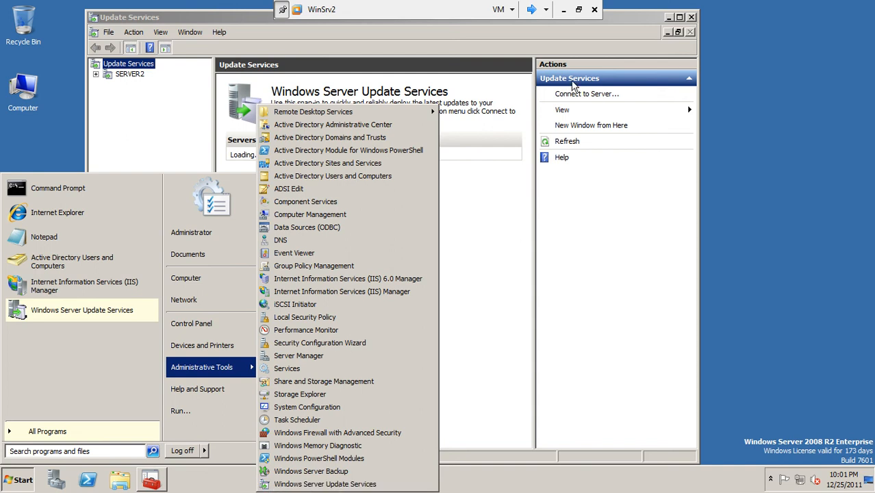
left_click(616, 28)
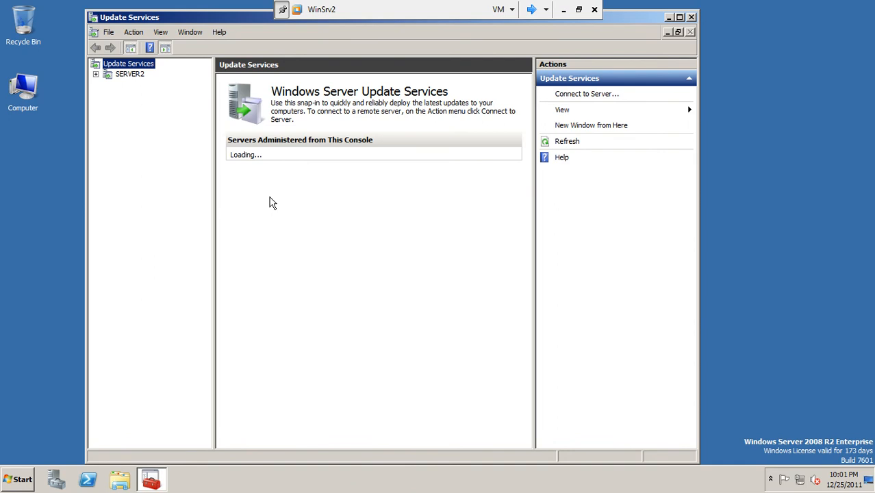
Select SERVER2 in the Update Services tree and expand its sections
left_click(130, 80)
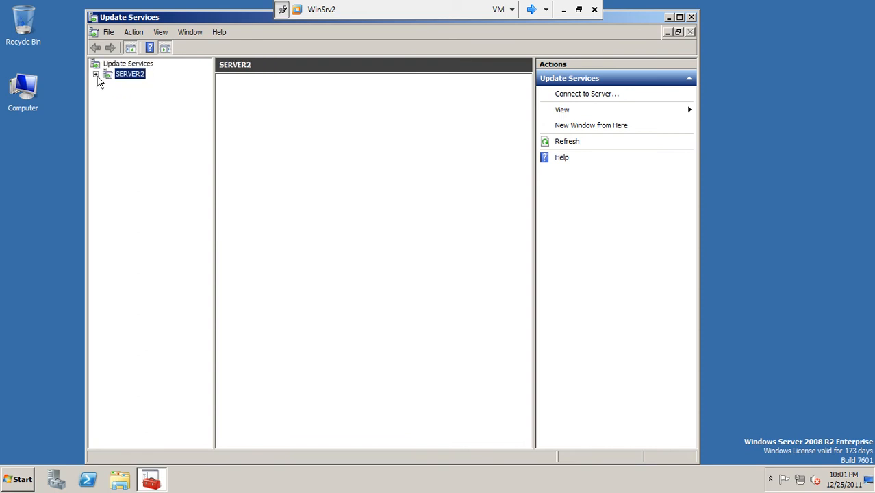
left_click(96, 75)
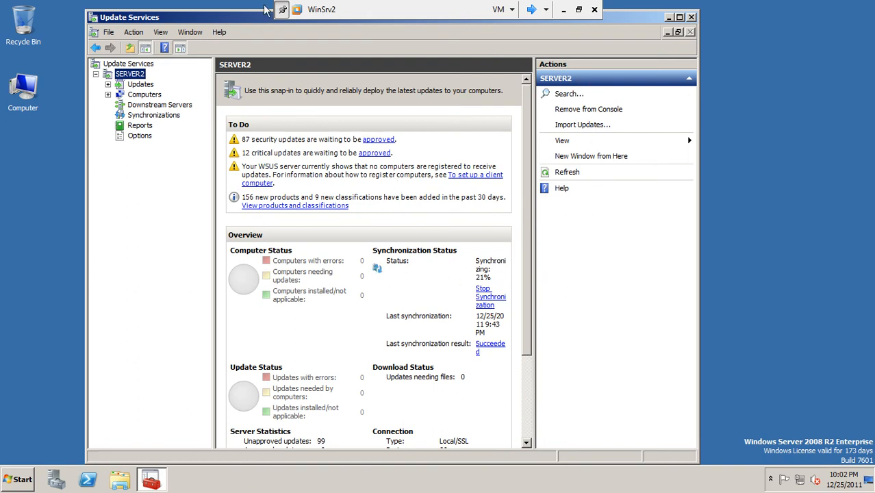
Turn off the Action pane via View > Customize and maximize the Update Services window
left_click(162, 35)
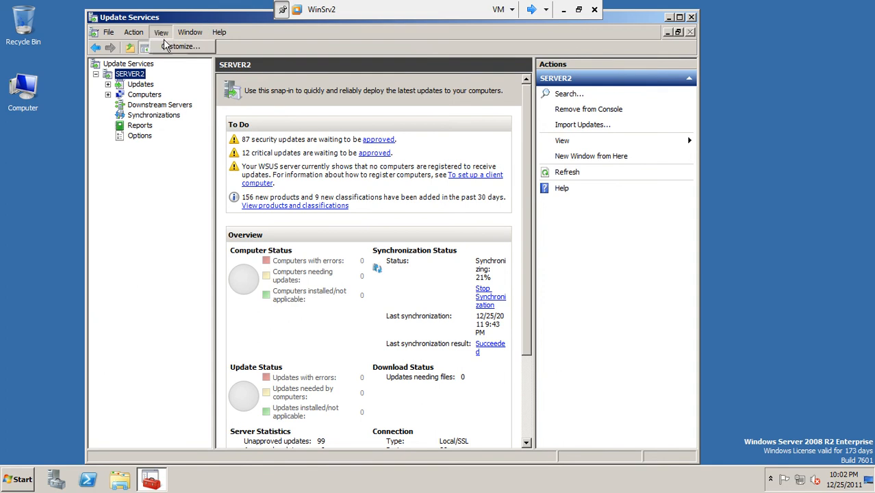
left_click(171, 46)
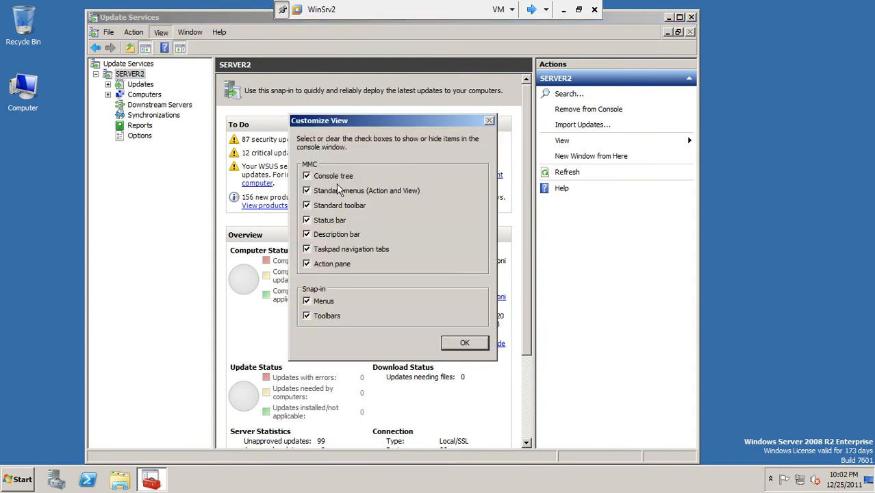
left_click(329, 264)
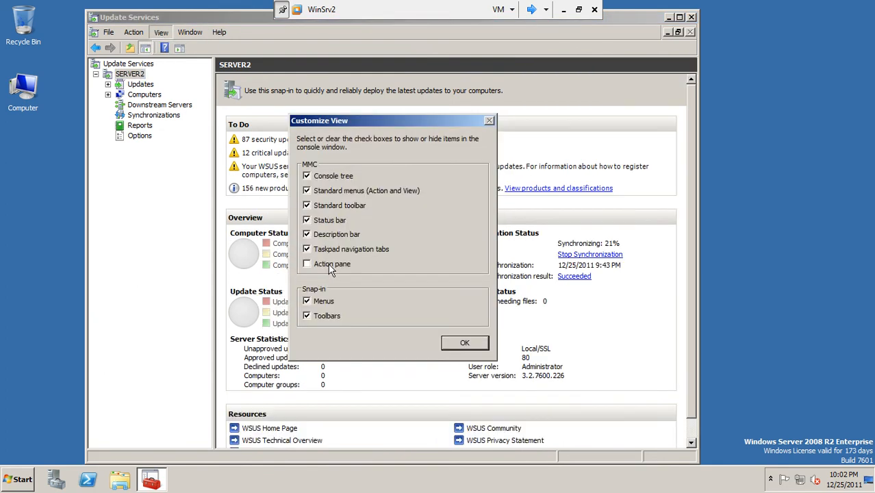
left_click(460, 343)
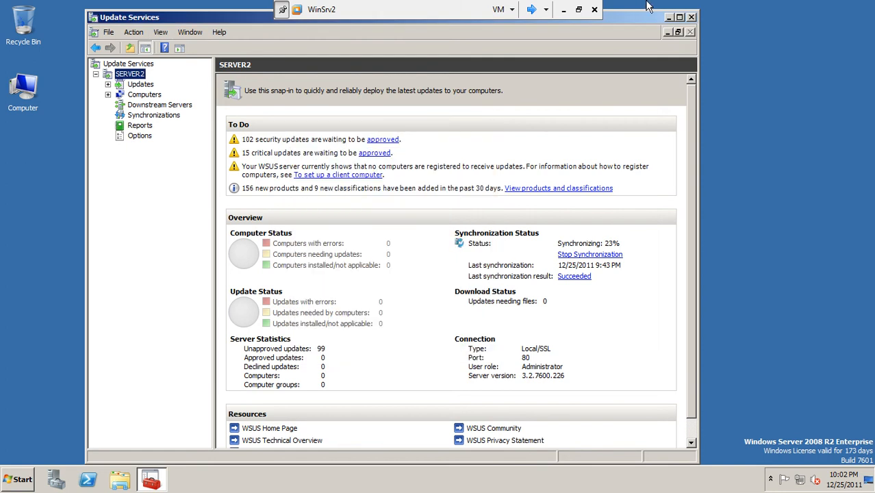
left_click(679, 18)
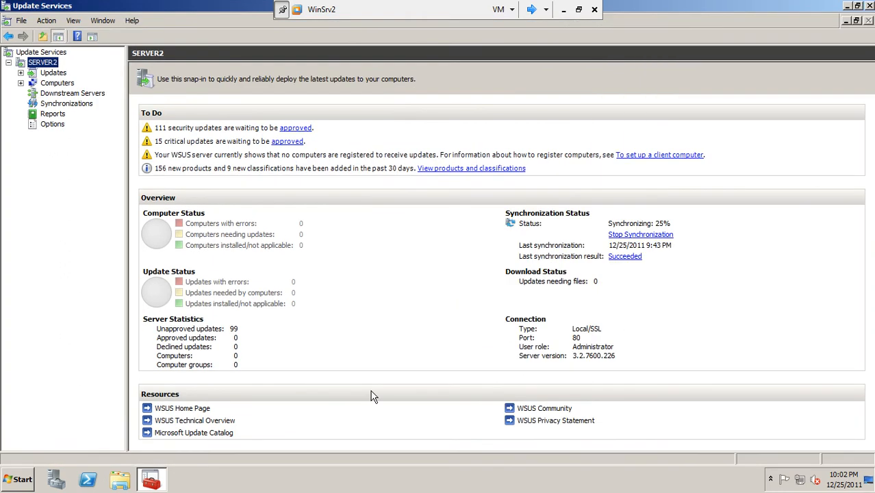
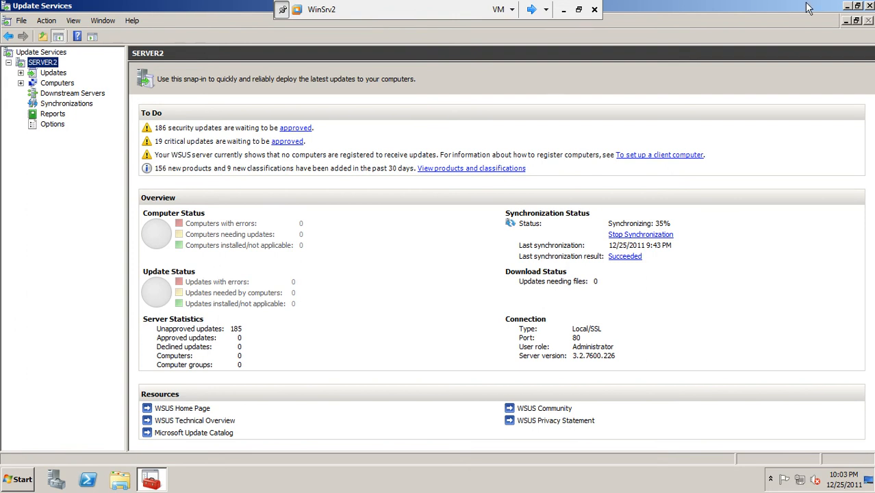
Launch Group Policy Management from Administrative Tools, then return to the Update Services console
left_click(847, 6)
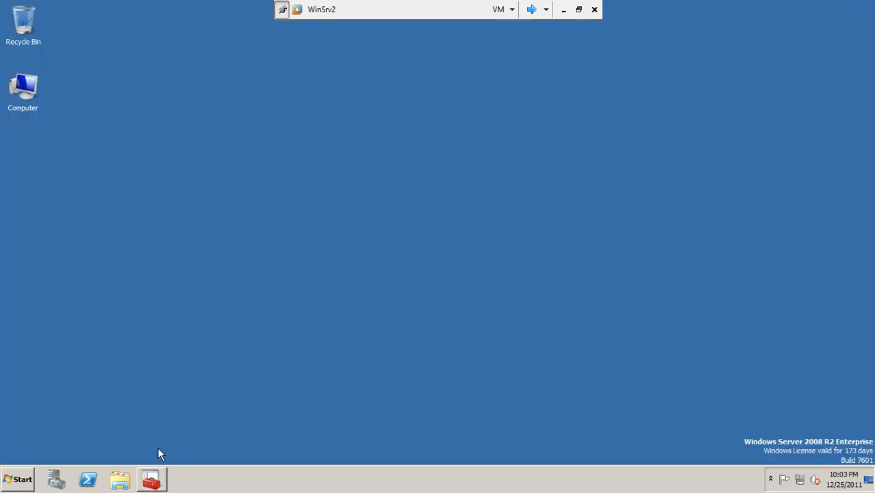
left_click(14, 479)
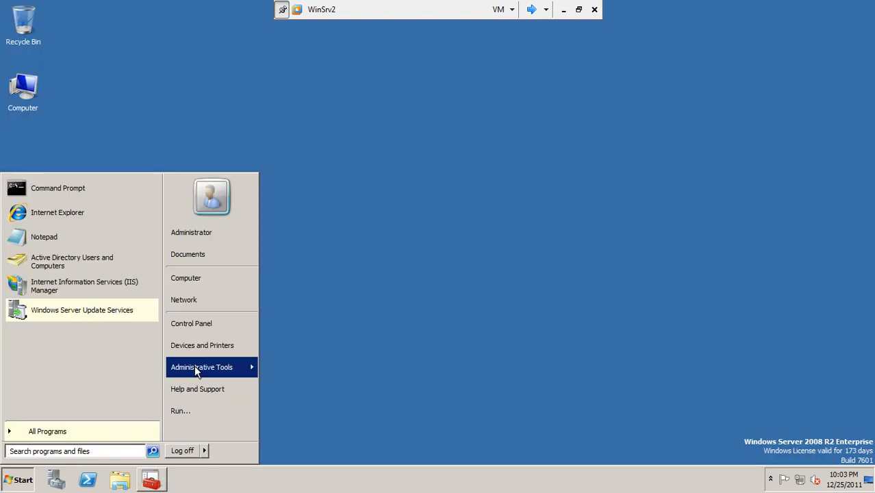
mouse_move(195, 367)
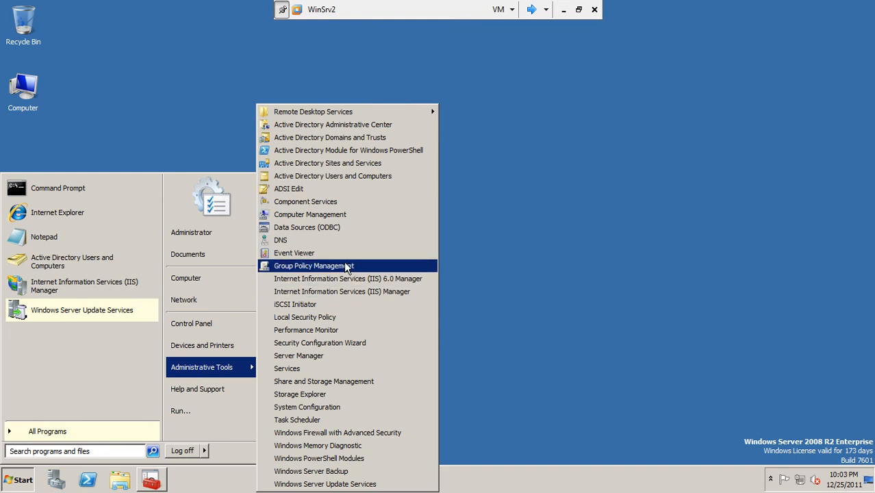
left_click(324, 267)
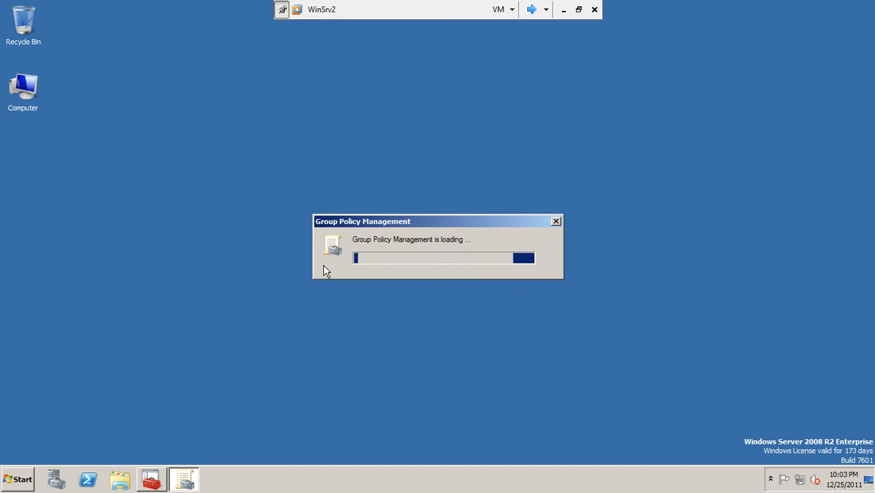
left_click(154, 481)
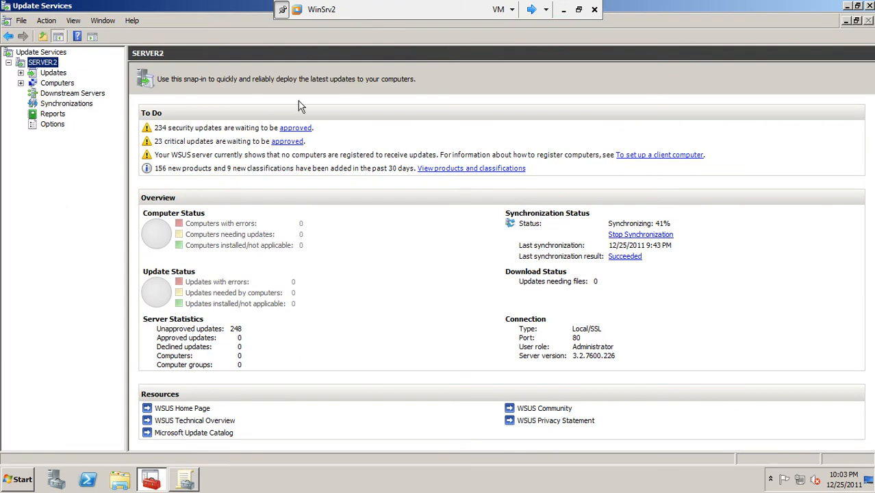
Review the Critical Updates, Security Updates and All Computers lists in WSUS
left_click(21, 73)
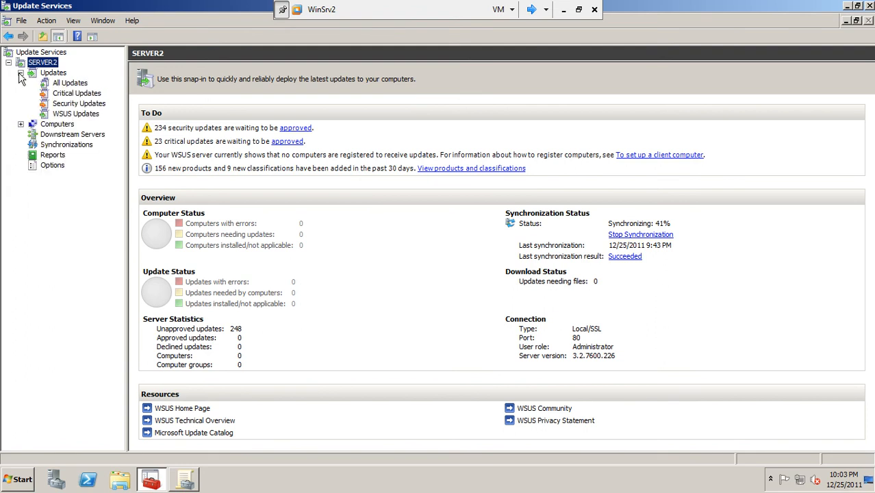
left_click(72, 93)
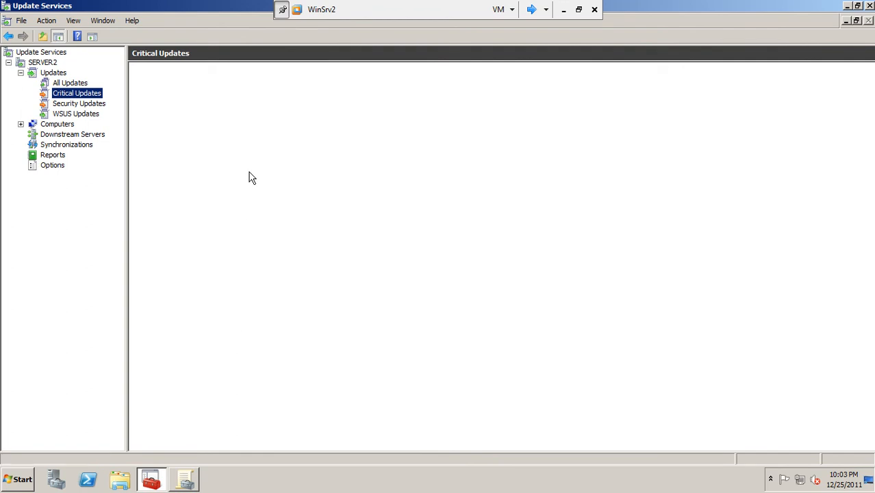
left_click(103, 104)
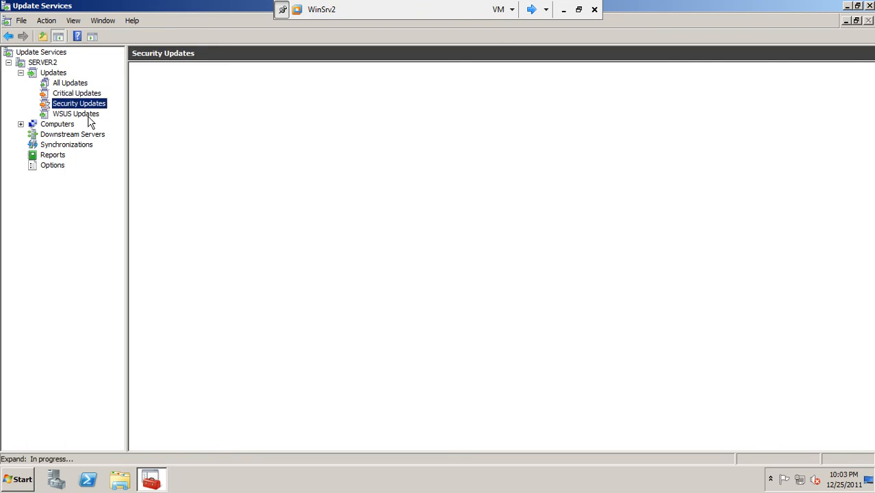
left_click(20, 124)
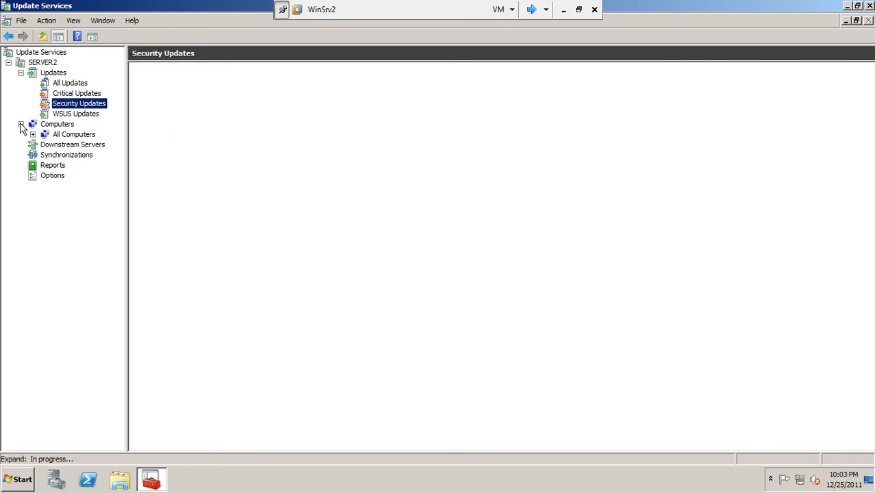
left_click(68, 136)
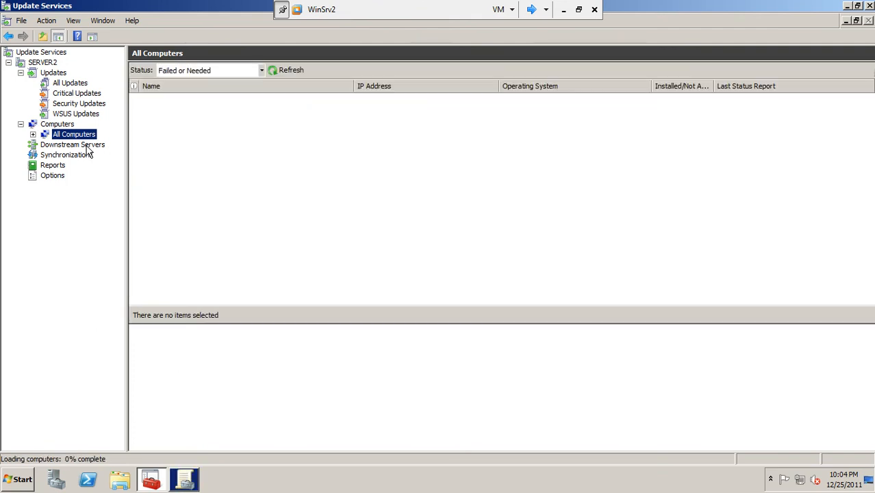
Check Downstream Servers, Synchronizations, Reports and Options, then return to SERVER2 and minimize the console
left_click(89, 148)
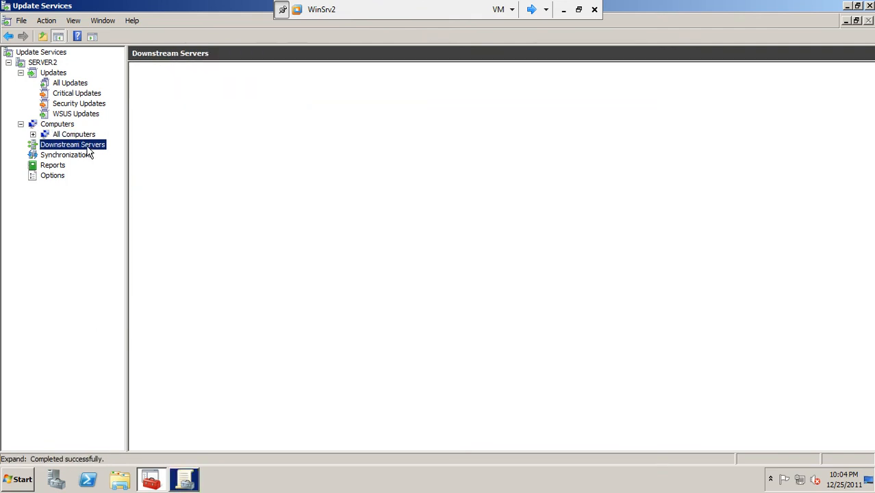
left_click(87, 157)
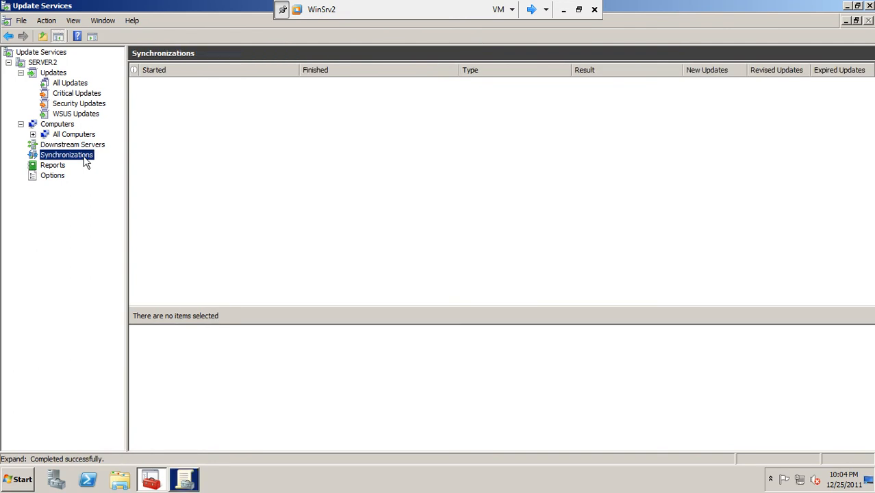
left_click(56, 166)
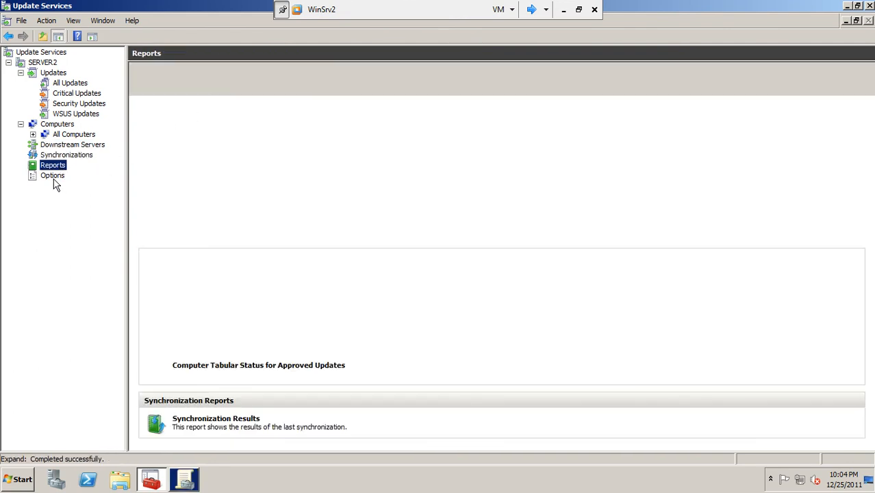
left_click(55, 178)
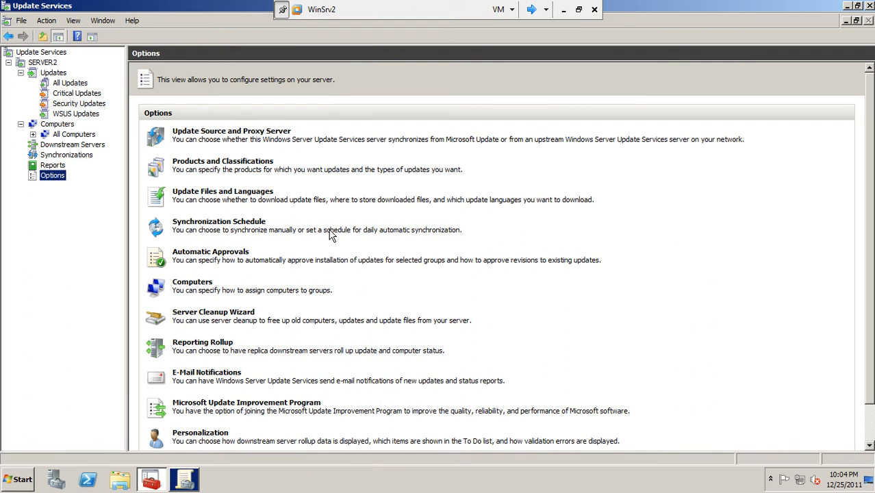
left_click(55, 64)
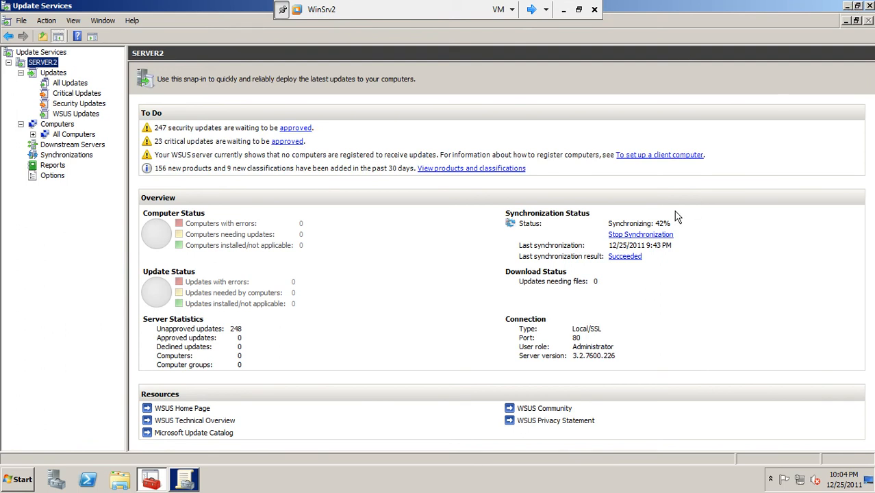
left_click(850, 6)
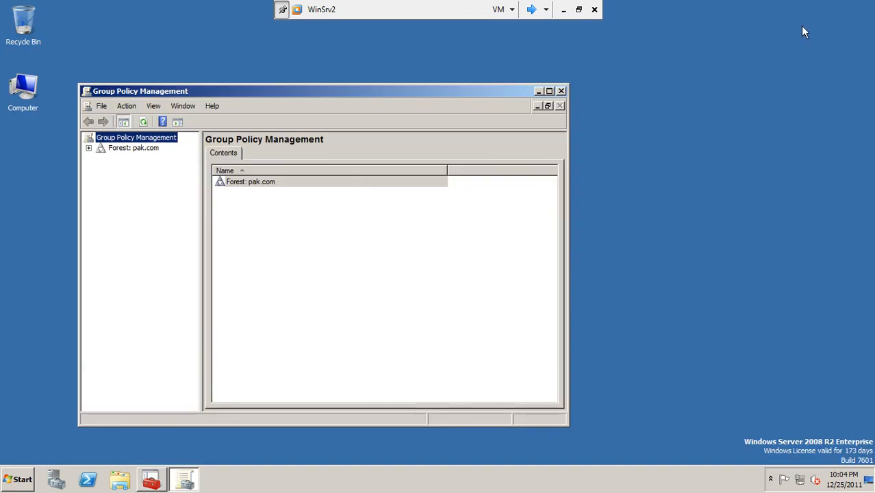
Expand pak.com Domains and Group Policy Objects, widen the tree, maximize, and select Default Domain Policy
left_click(88, 148)
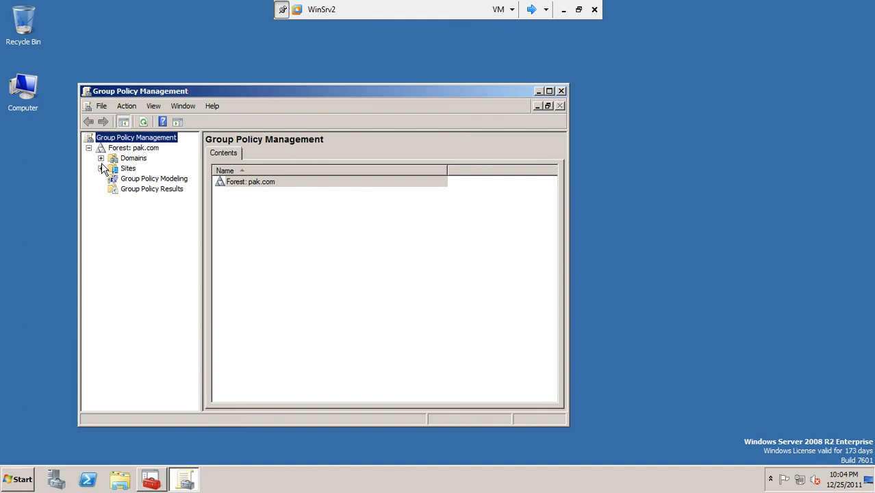
left_click(101, 158)
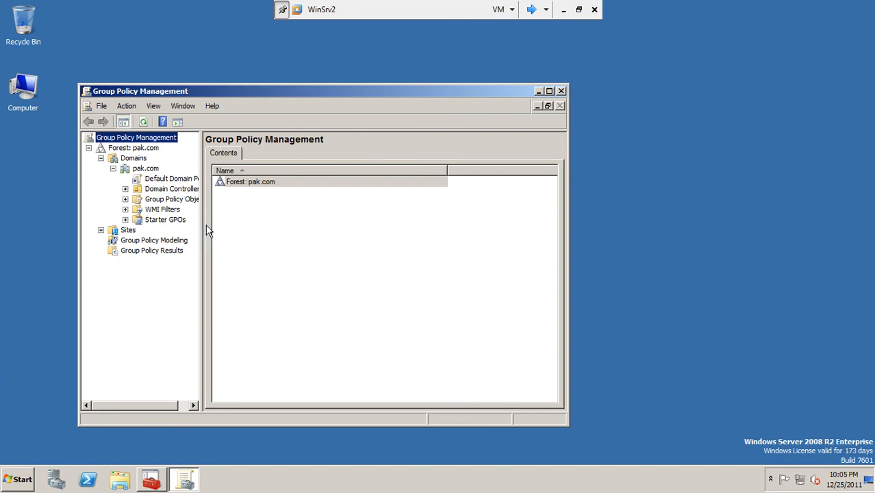
left_click_drag(202, 226, 316, 231)
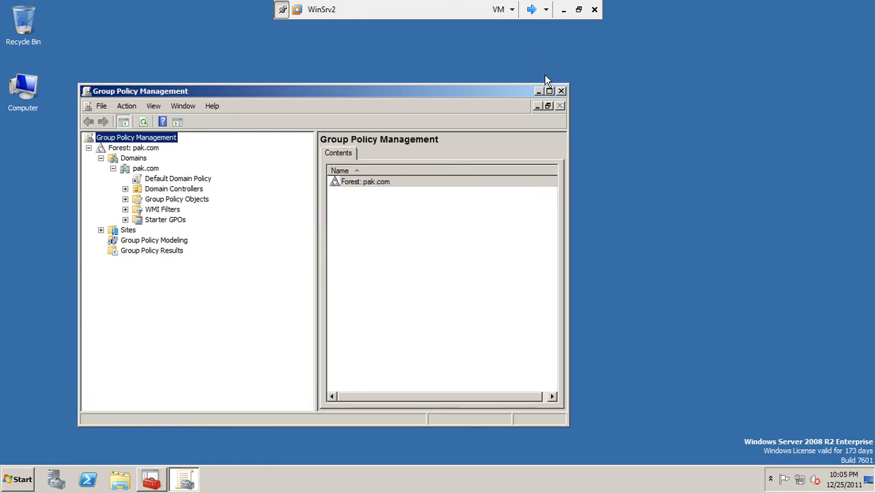
left_click(550, 91)
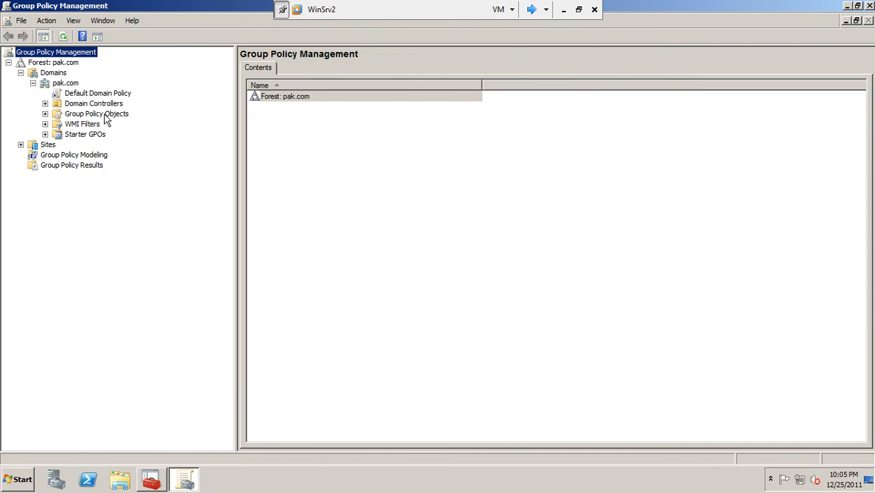
left_click(45, 114)
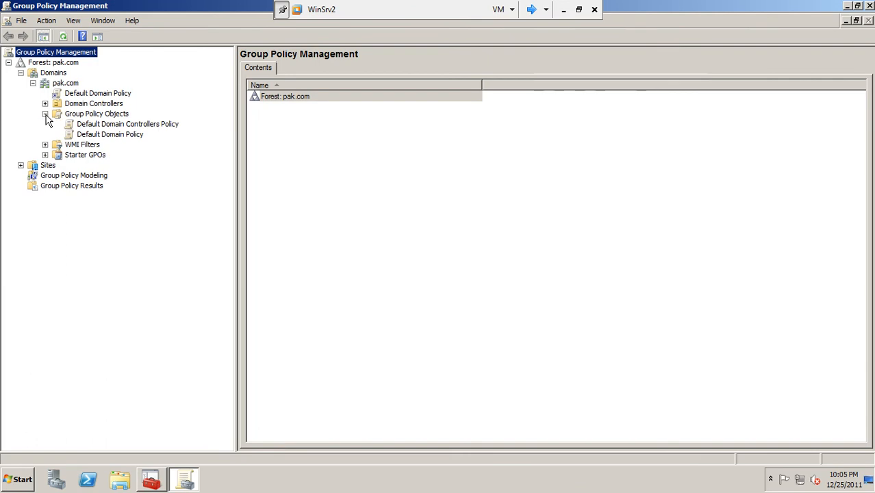
left_click(117, 137)
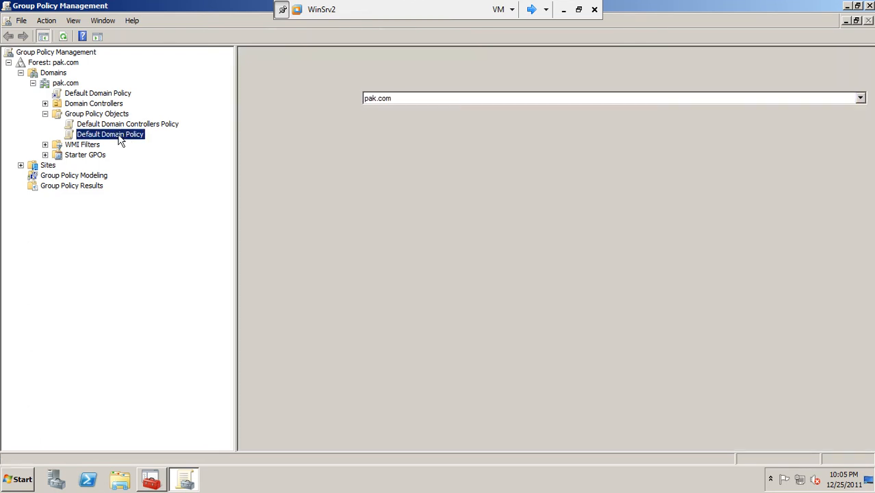
Choose Edit on the Default Domain Policy and restore Group Policy Management to a window
right_click(119, 136)
left_click(137, 142)
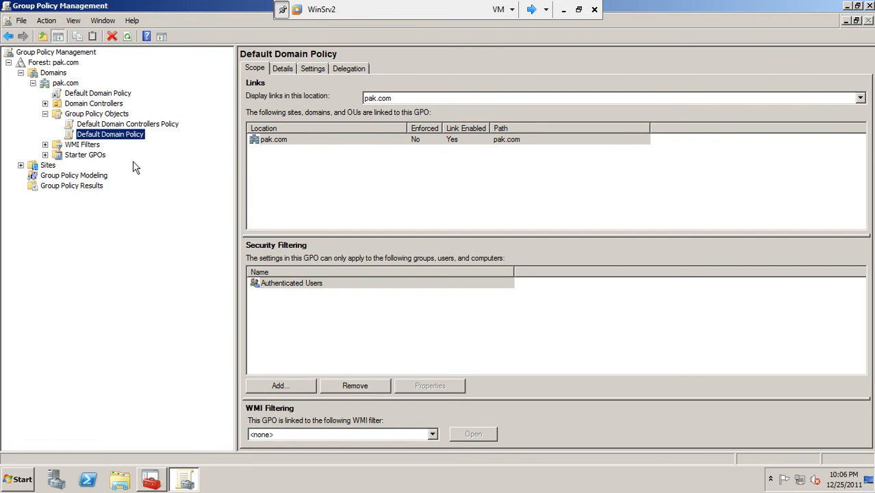
right_click(105, 139)
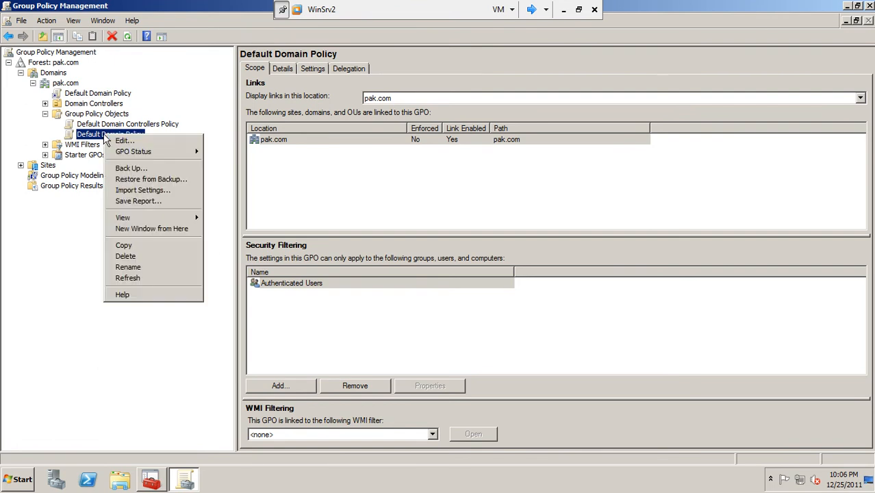
left_click(114, 140)
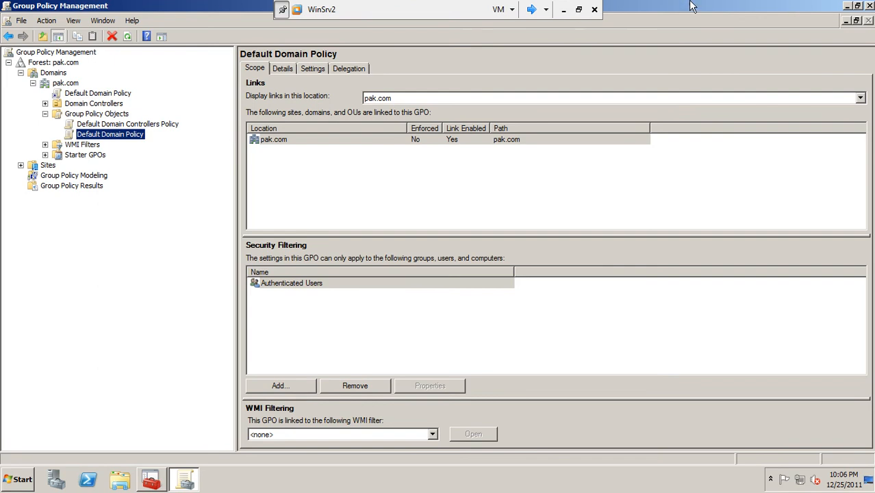
left_click(858, 7)
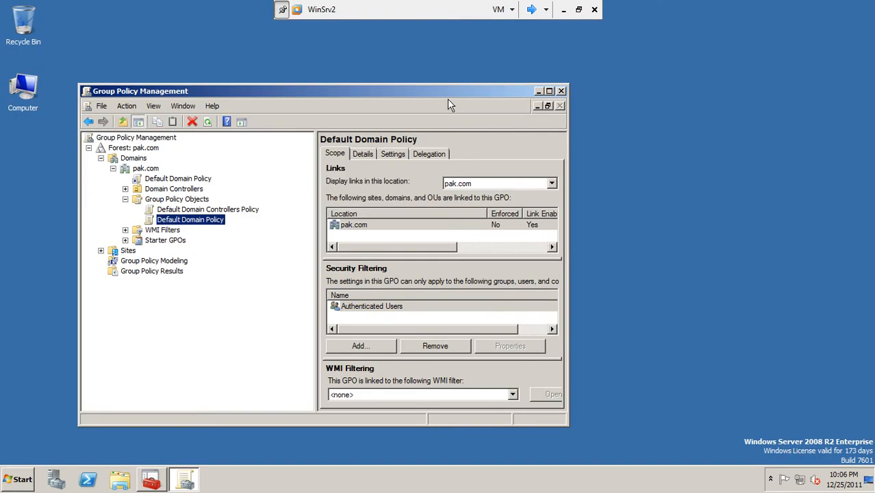
left_click_drag(446, 83, 460, 70)
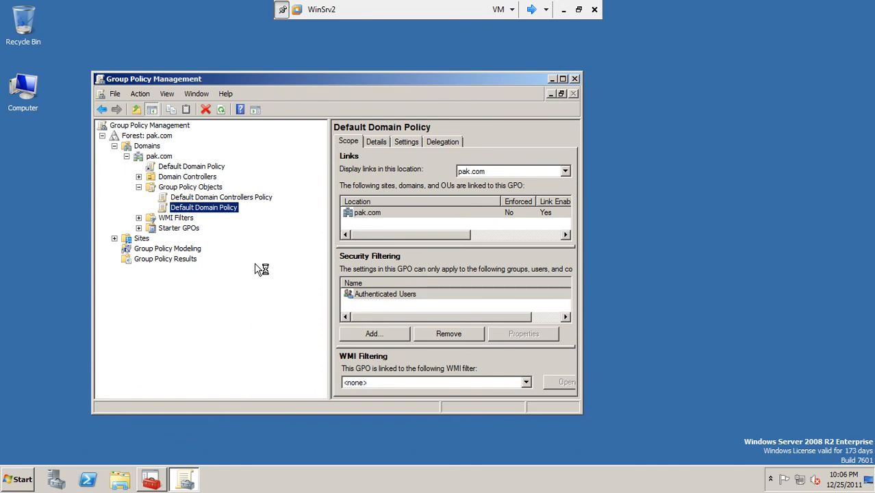
Check Update Services, minimize it, and bring the Group Policy Management Editor forward
left_click(152, 479)
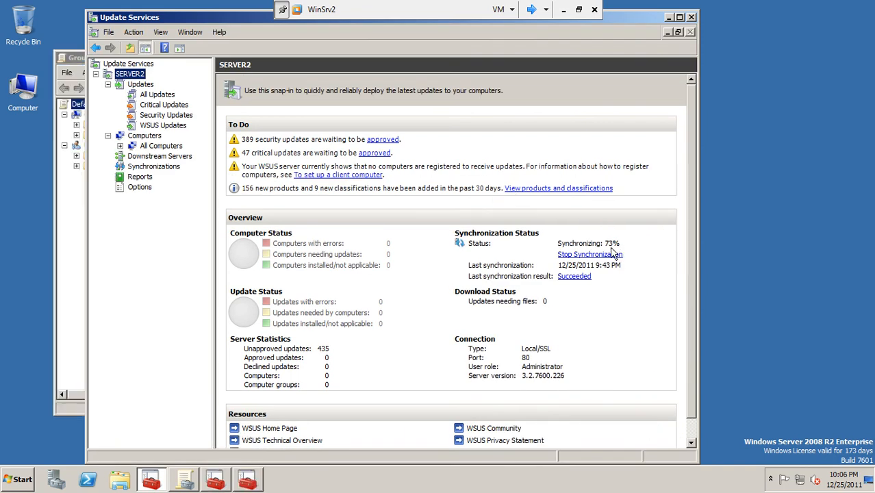
left_click(668, 17)
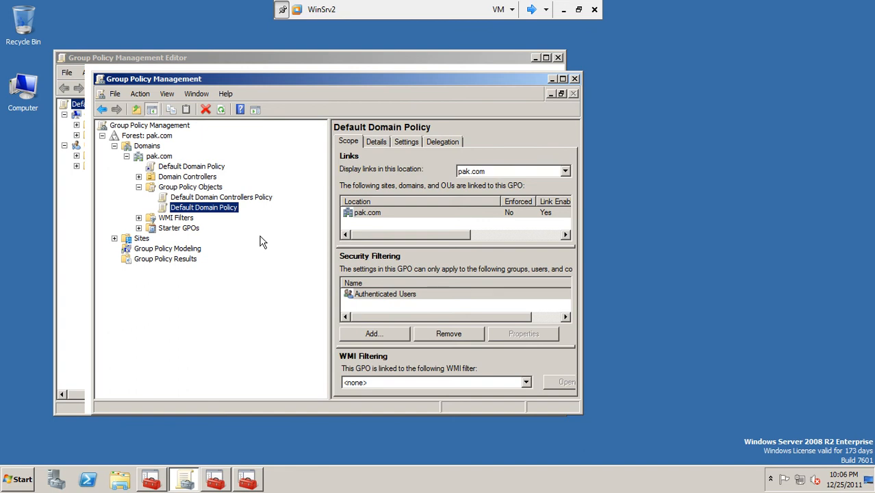
left_click(660, 150)
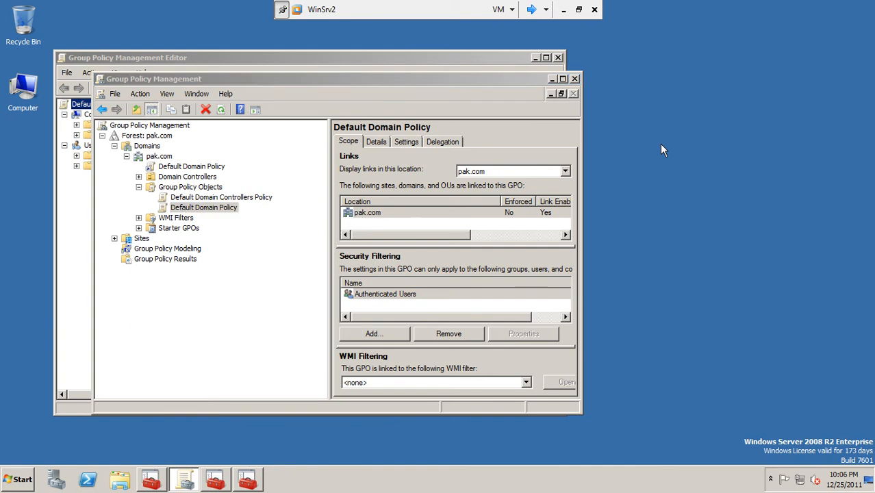
left_click(244, 60)
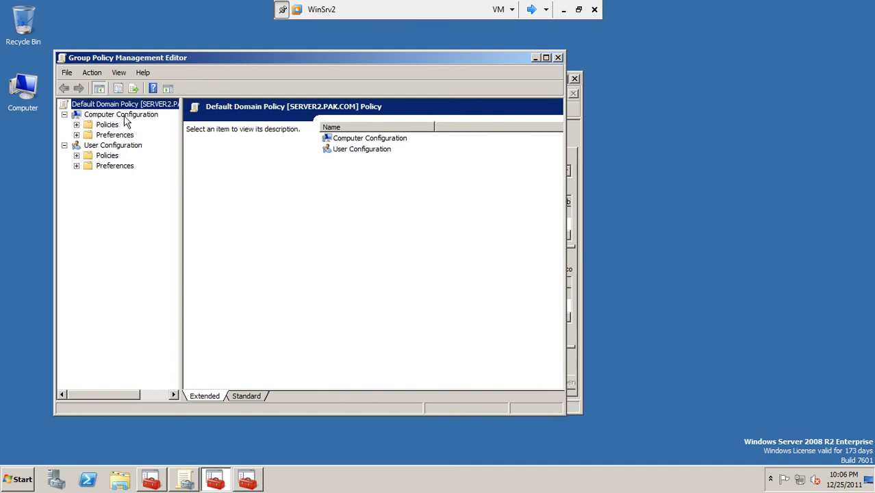
Navigate Computer Configuration down to Windows Components > Windows Update in the policy tree
left_click(77, 124)
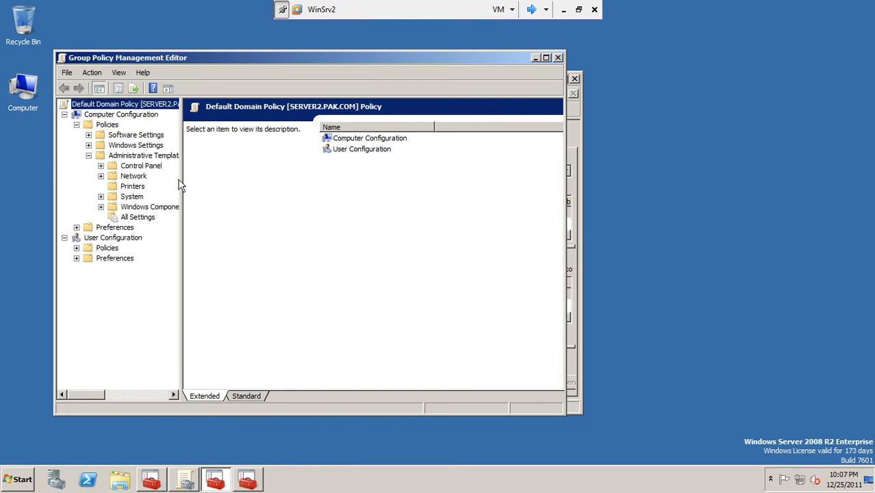
left_click_drag(180, 178, 272, 179)
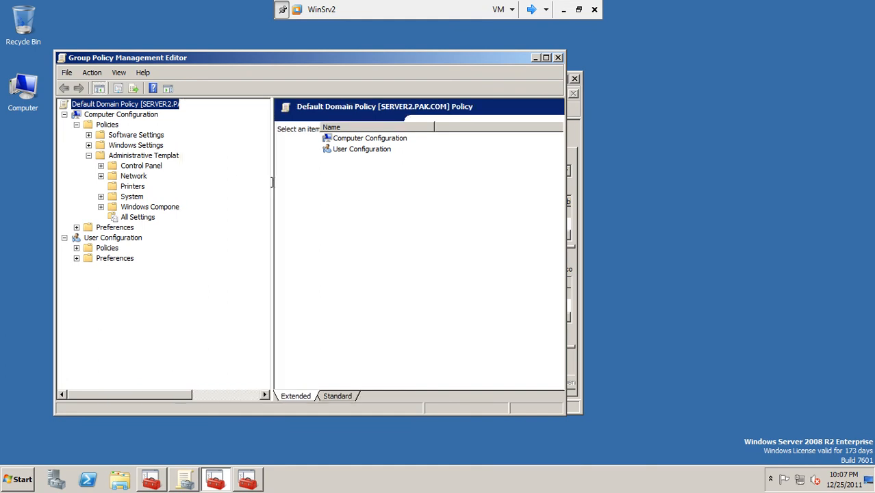
left_click(100, 207)
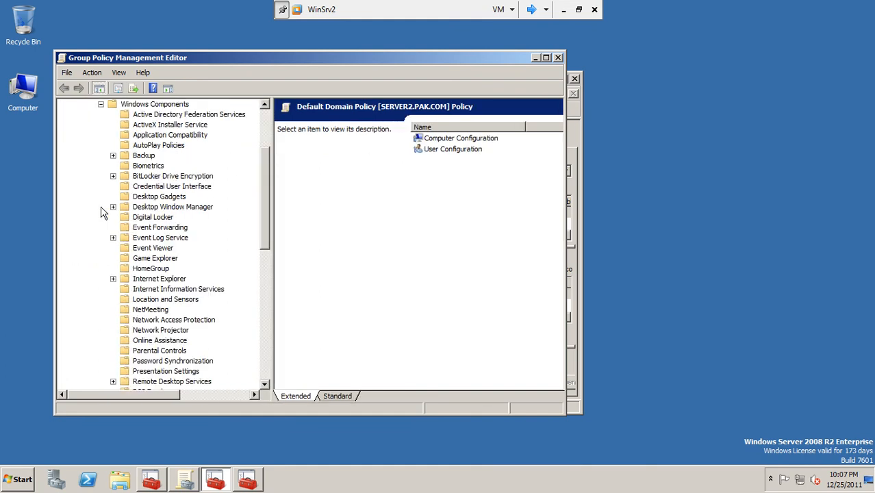
left_click_drag(265, 172, 261, 302)
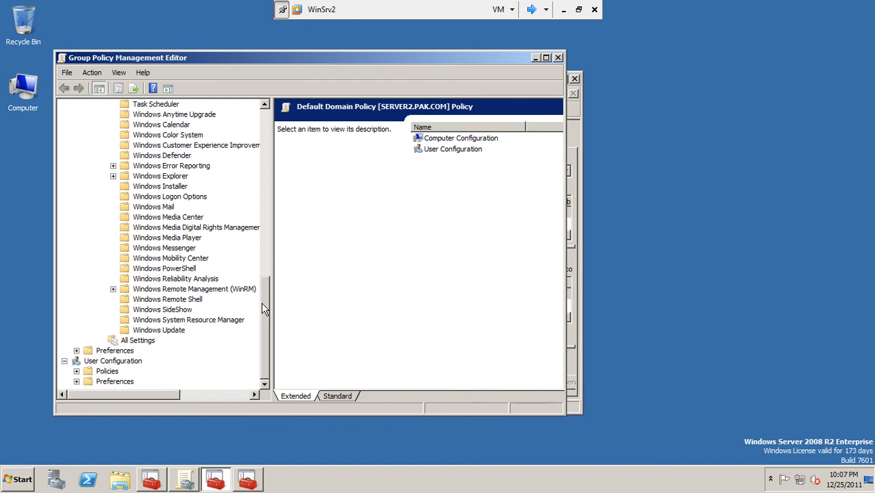
left_click(165, 331)
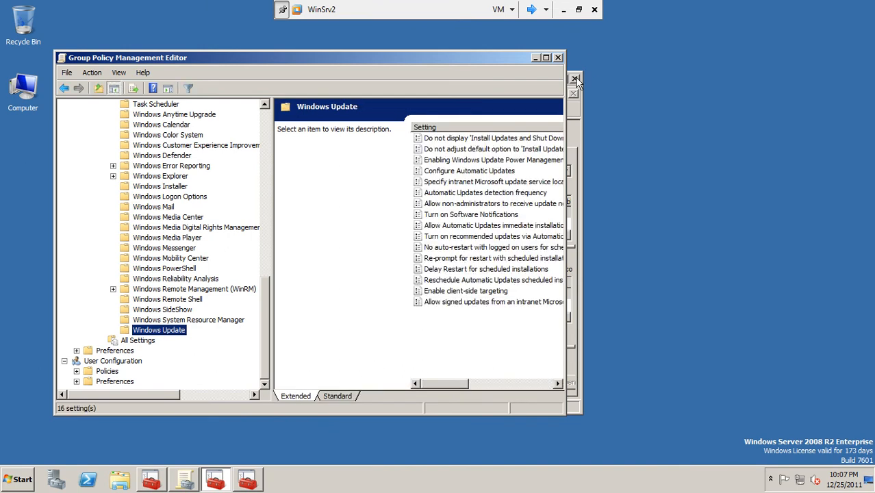
Show Windows Update settings in Standard view, maximized, with a wider State column
left_click(575, 80)
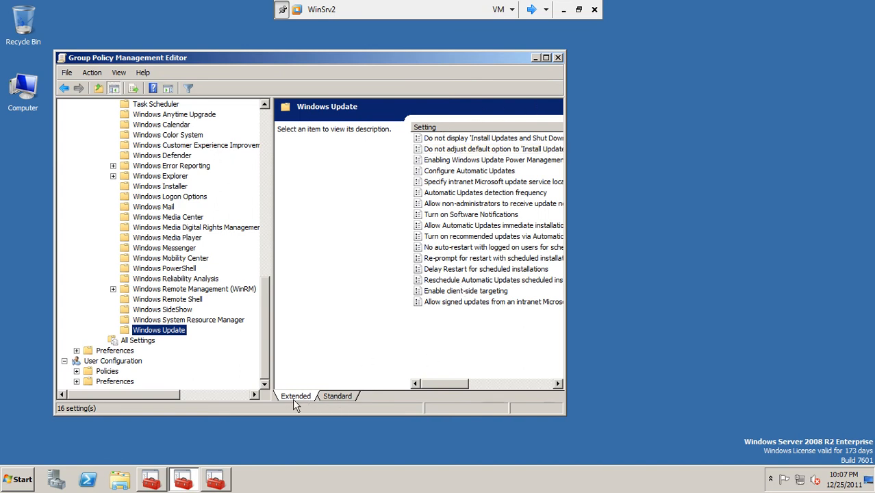
left_click(335, 396)
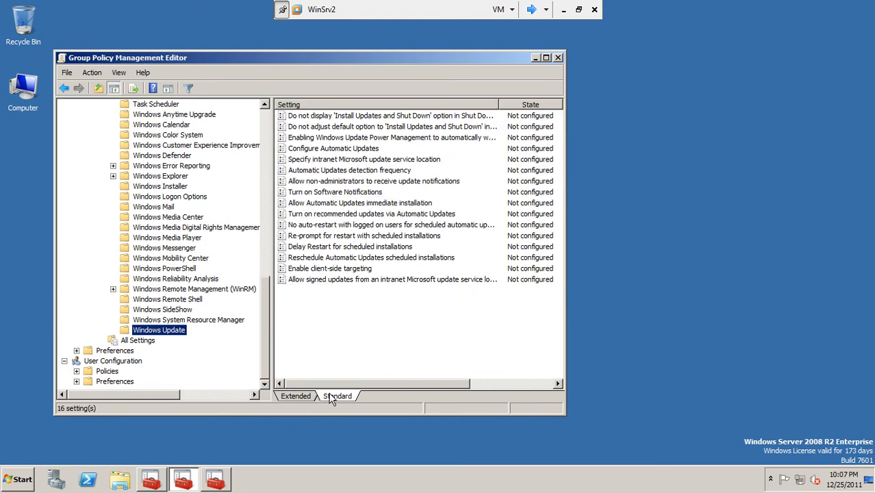
left_click(545, 58)
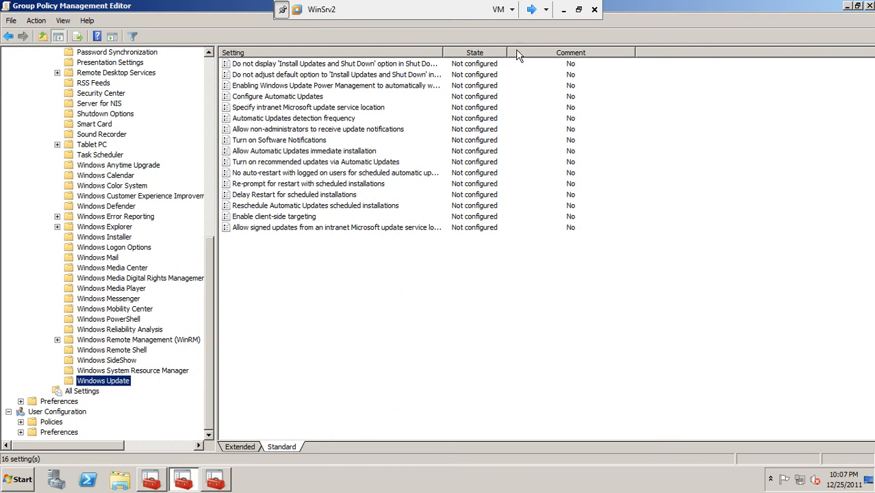
left_click_drag(505, 52, 541, 52)
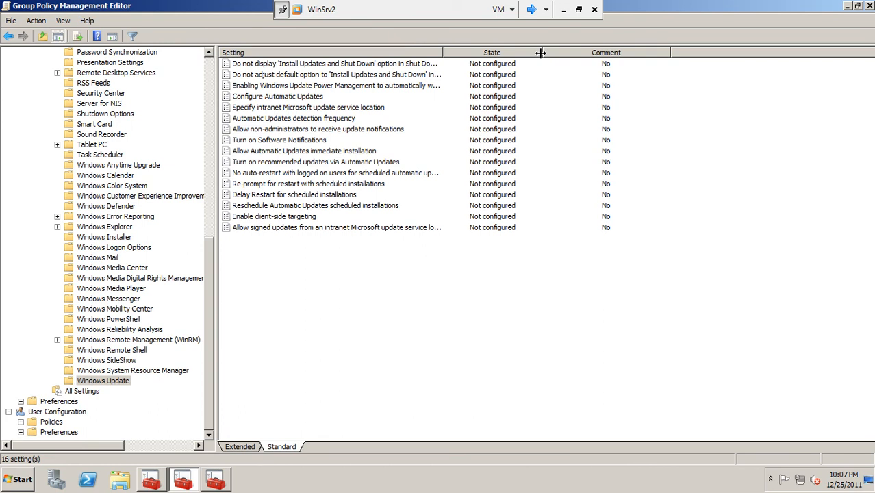
left_click(298, 218)
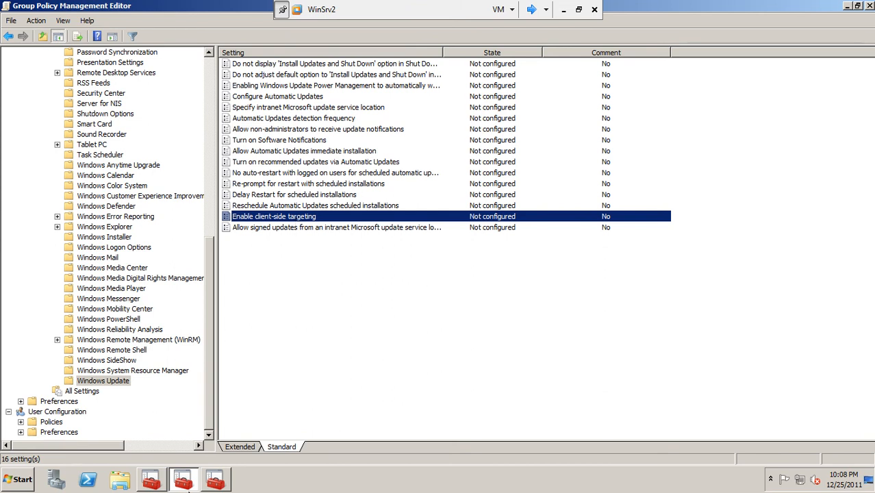
Close the duplicate policy editor, check Update Services sync status, then minimize Update Services
left_click(214, 482)
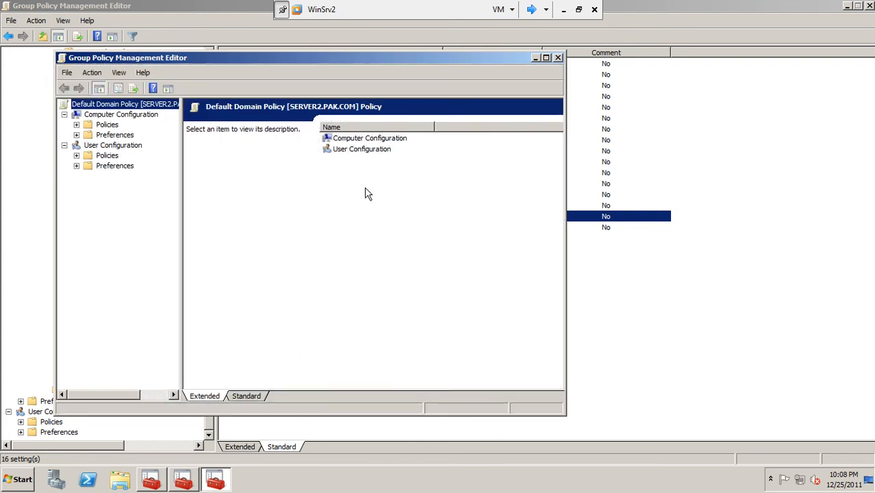
left_click(559, 58)
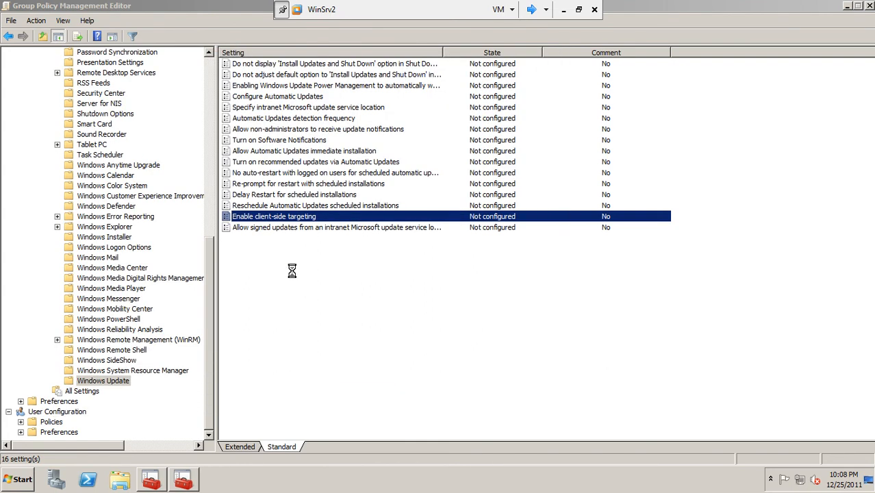
left_click(154, 481)
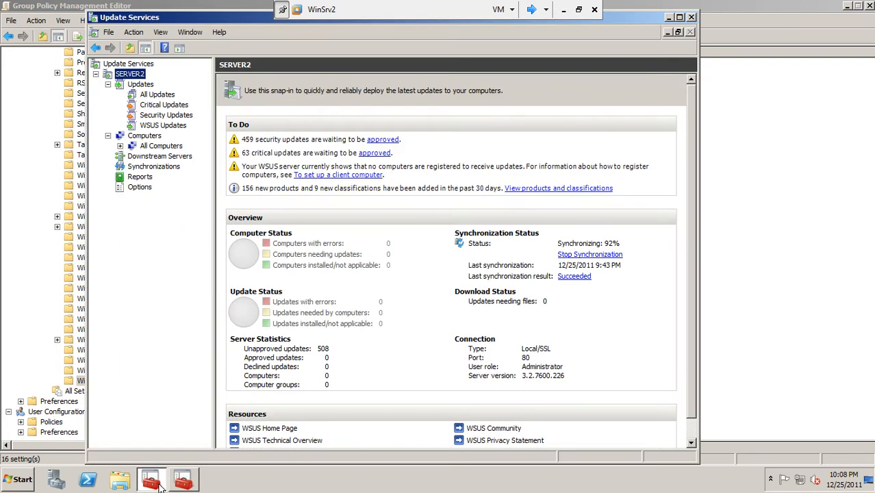
left_click(590, 257)
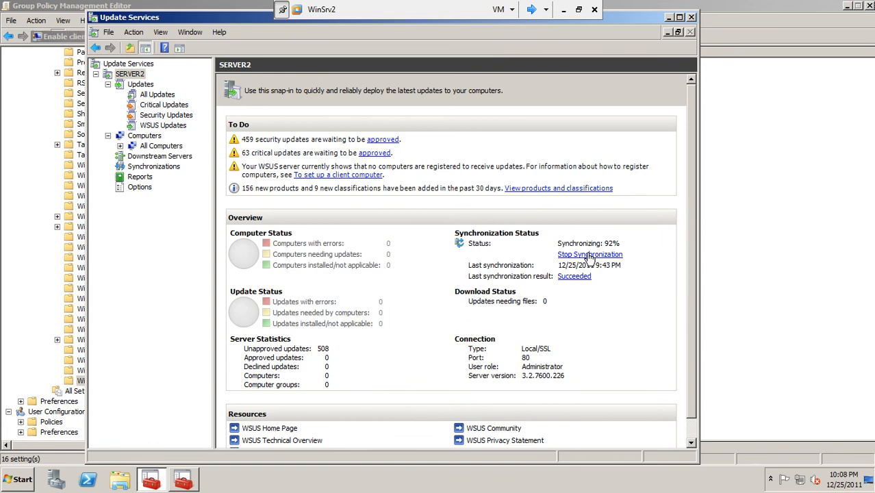
left_click(670, 19)
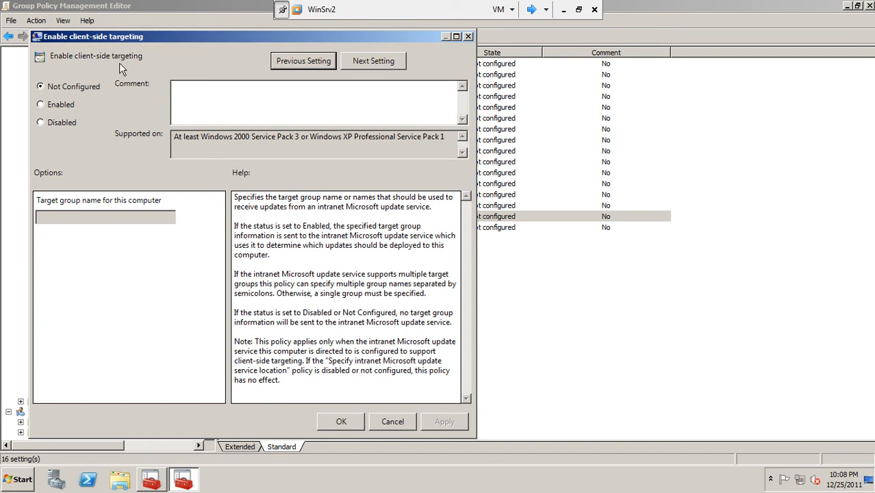
Enable client-side targeting with the target group name 'asia'
left_click(62, 107)
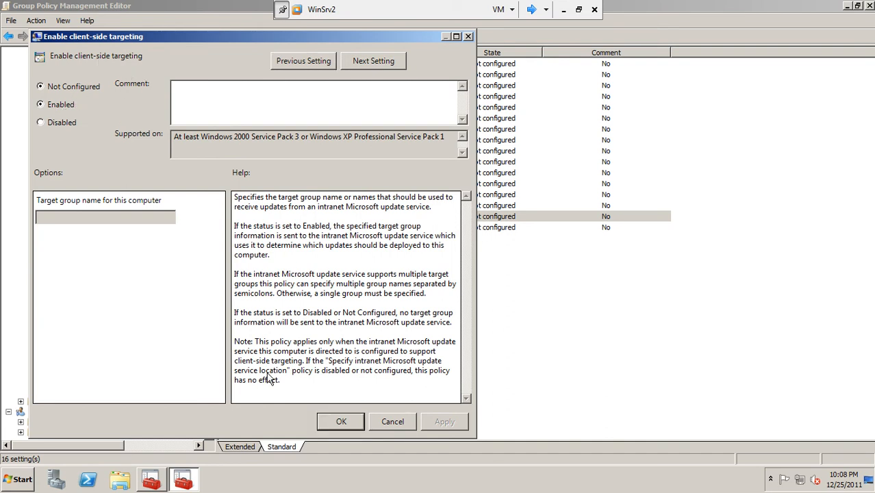
left_click(326, 422)
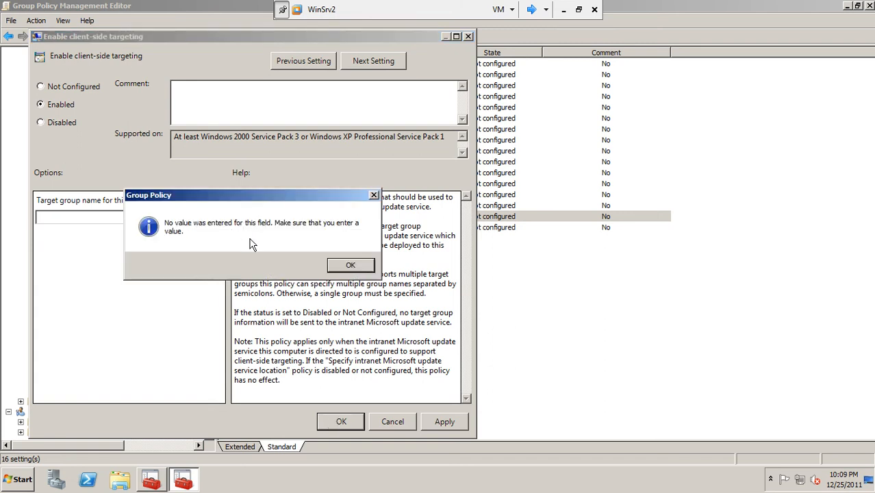
left_click(348, 266)
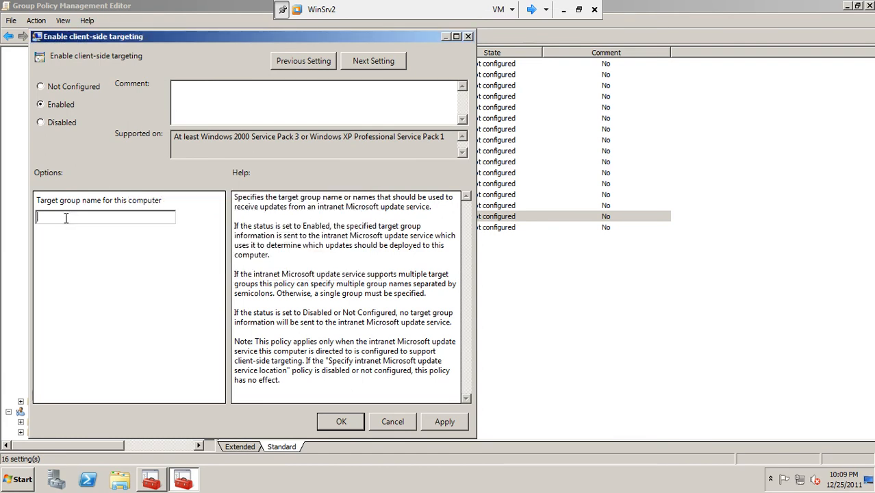
left_click_drag(167, 34, 310, 65)
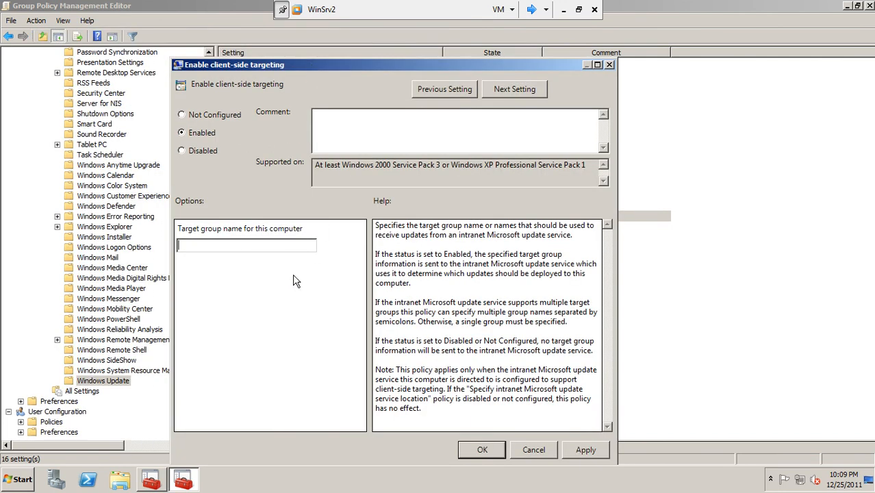
type("asia")
key("Return")
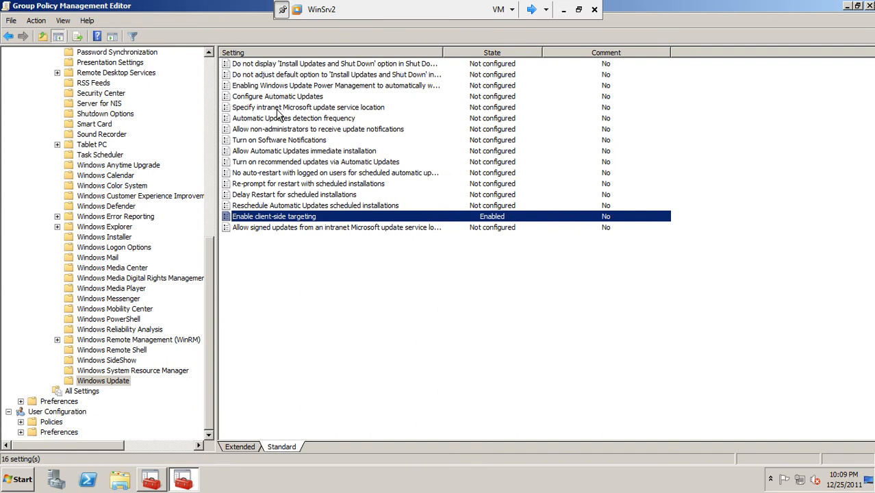
left_click(348, 110)
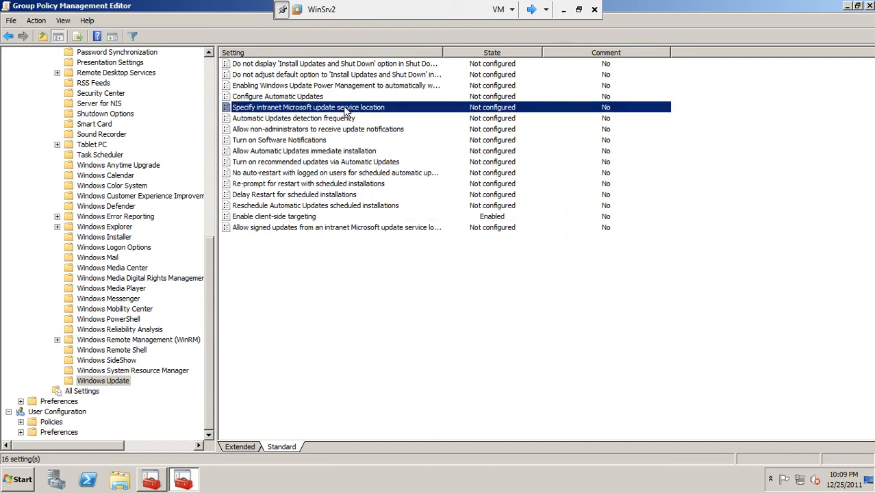
right_click(345, 110)
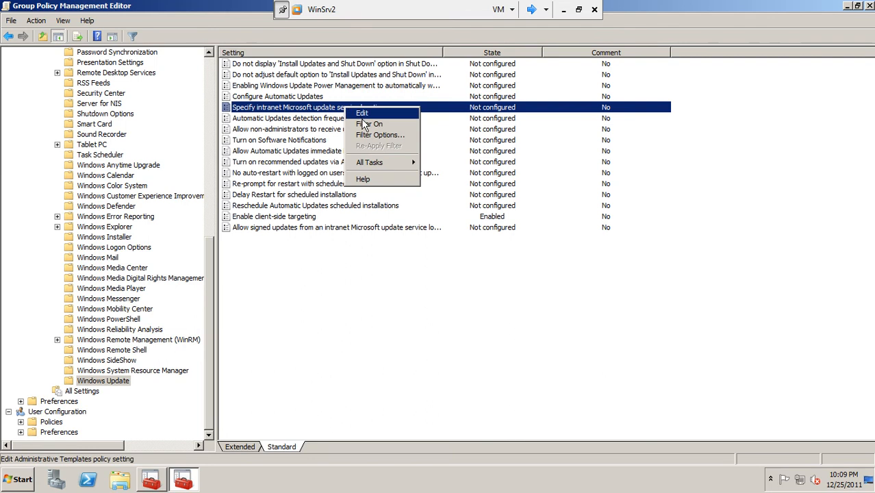
left_click(362, 114)
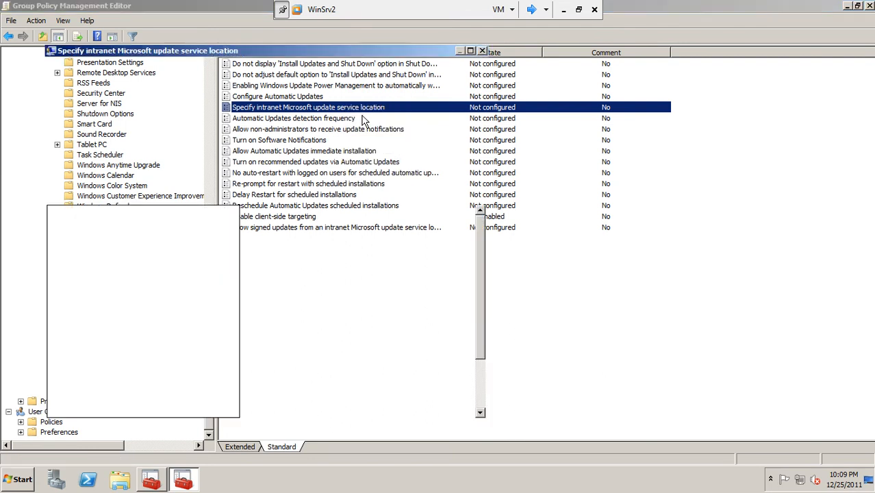
left_click(59, 120)
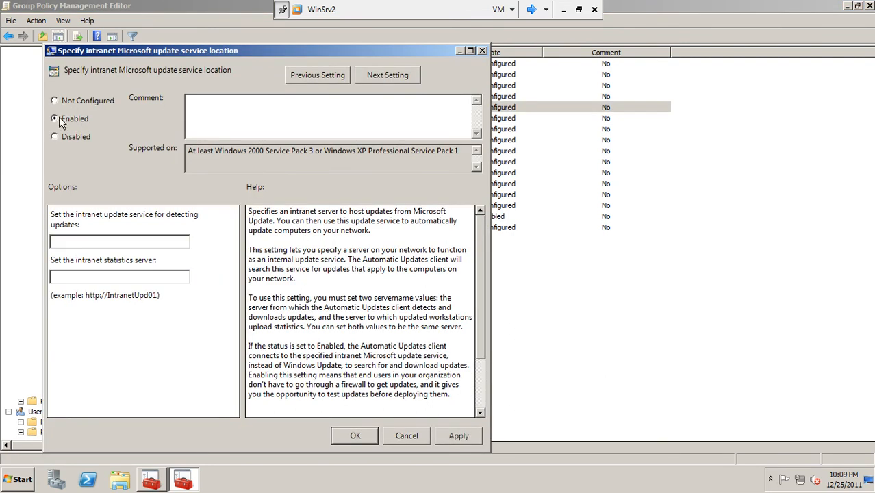
left_click(82, 240)
type("http://server2")
left_click_drag(104, 241, 21, 243)
key("ctrl+c")
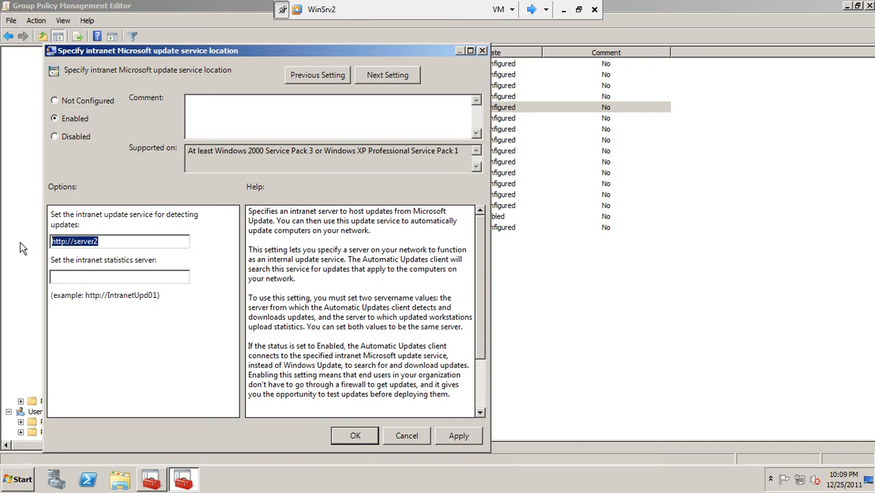
left_click(69, 278)
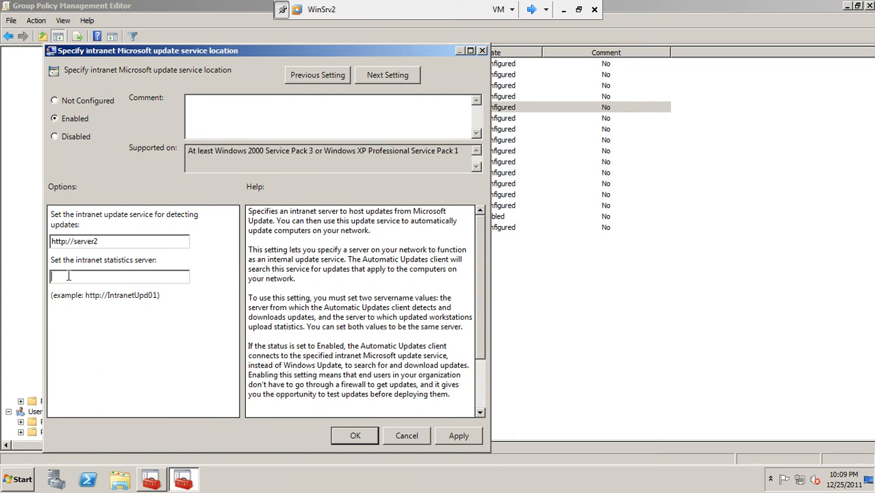
key("ctrl+v")
left_click(450, 439)
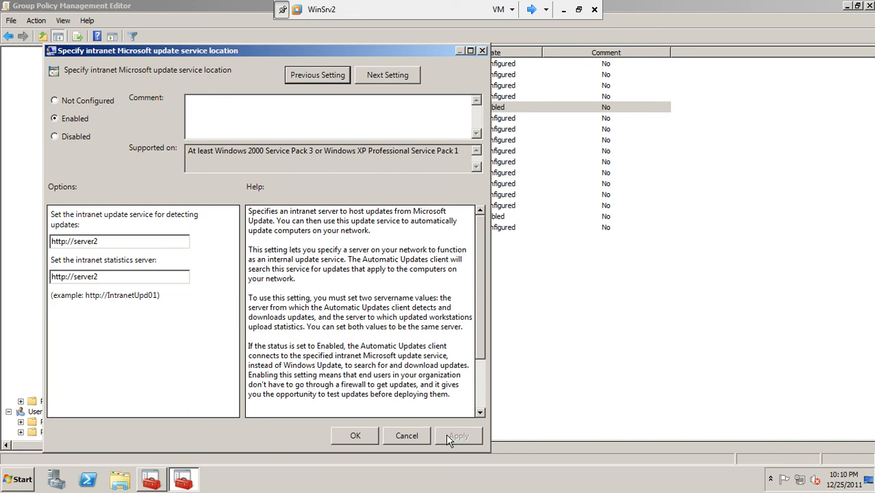
left_click(370, 437)
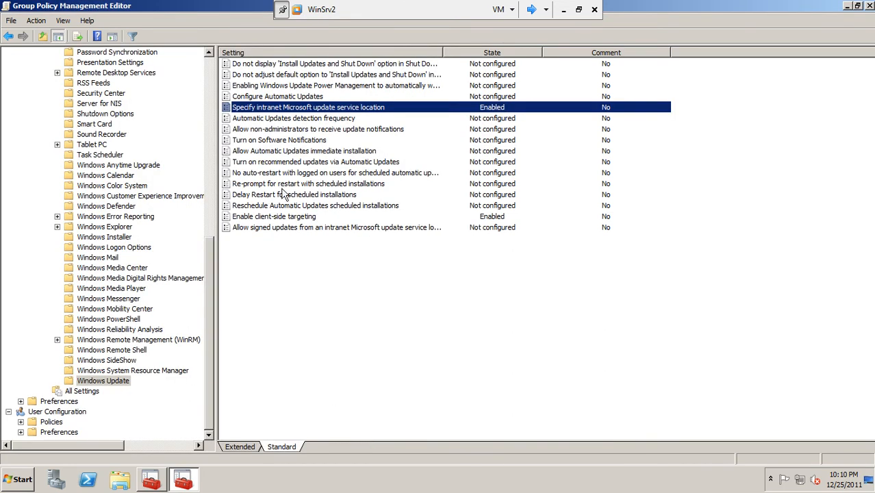
Enable Configure Automatic Updates with option 3 - Auto download and notify for install
double_click(261, 96)
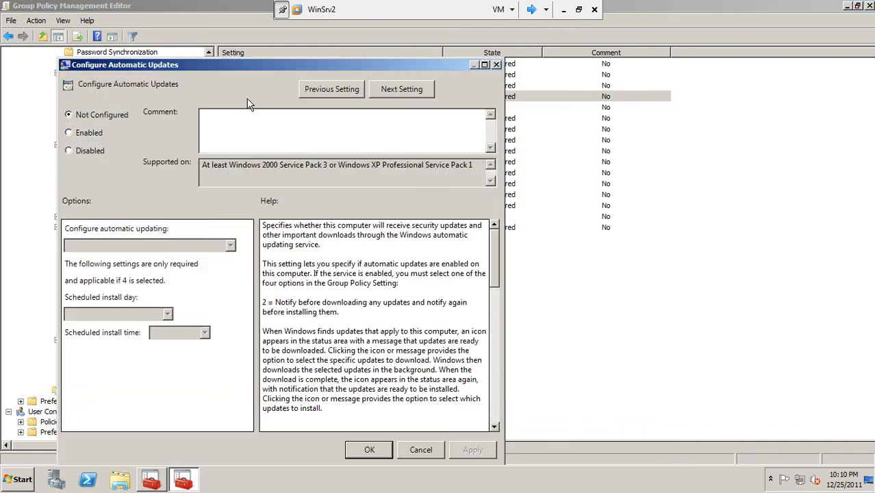
left_click(69, 132)
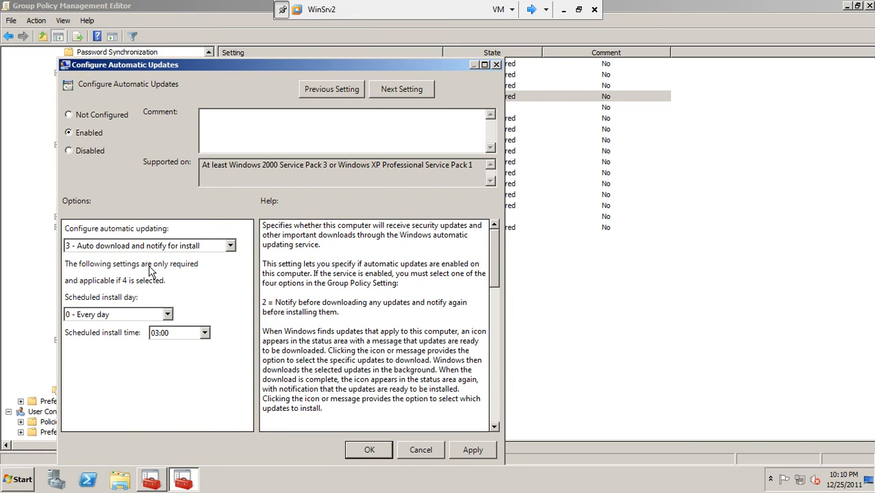
left_click(150, 314)
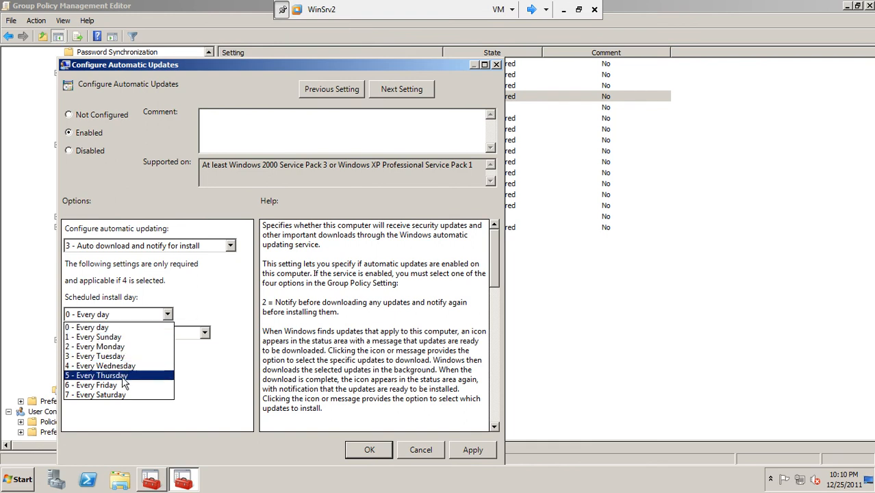
left_click(216, 292)
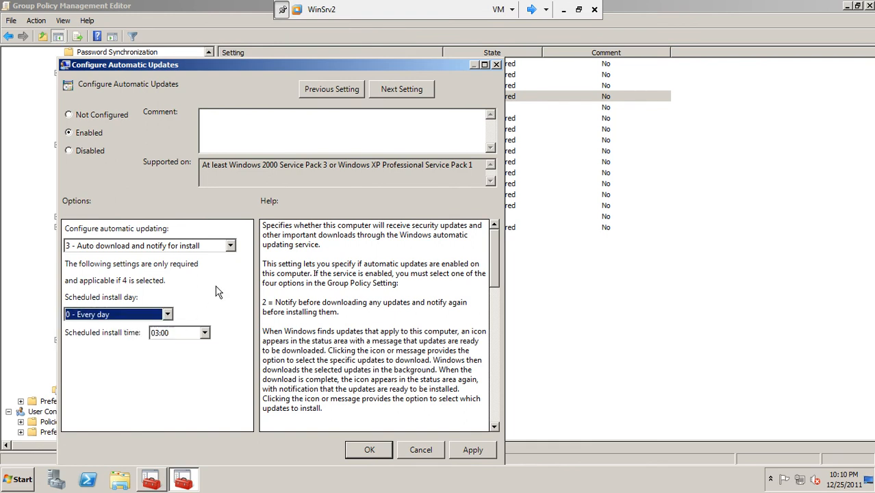
left_click(231, 245)
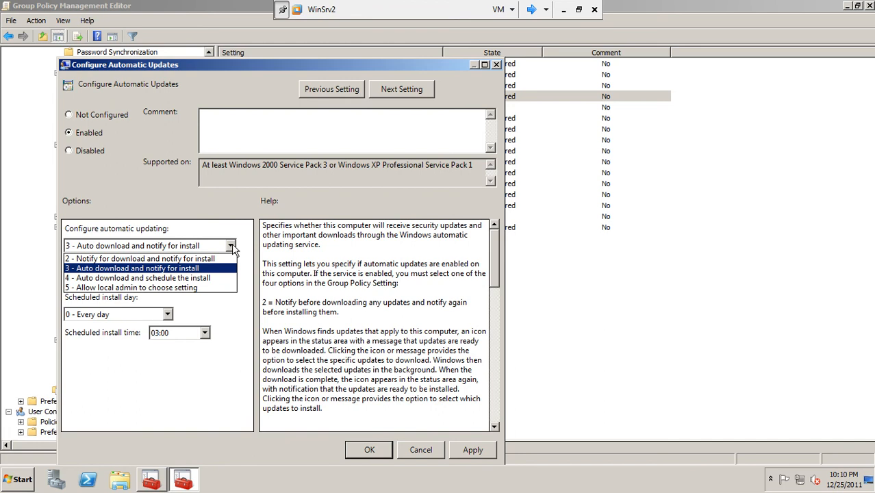
left_click(214, 281)
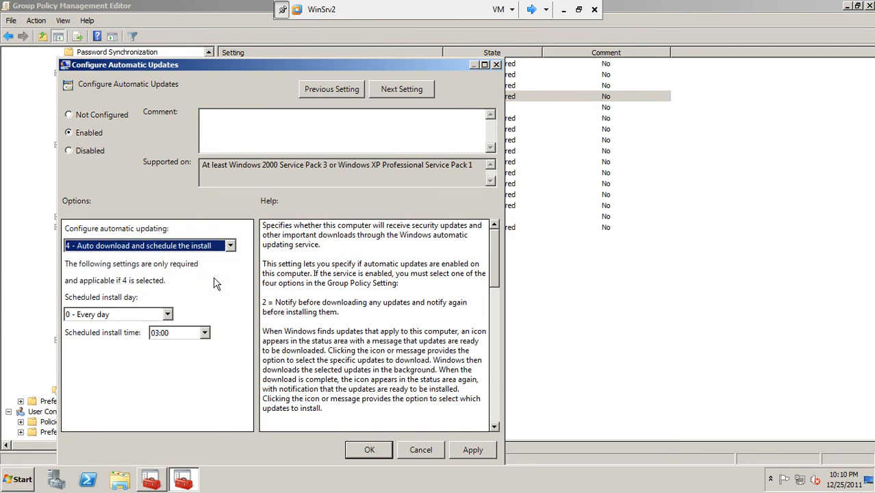
left_click(221, 249)
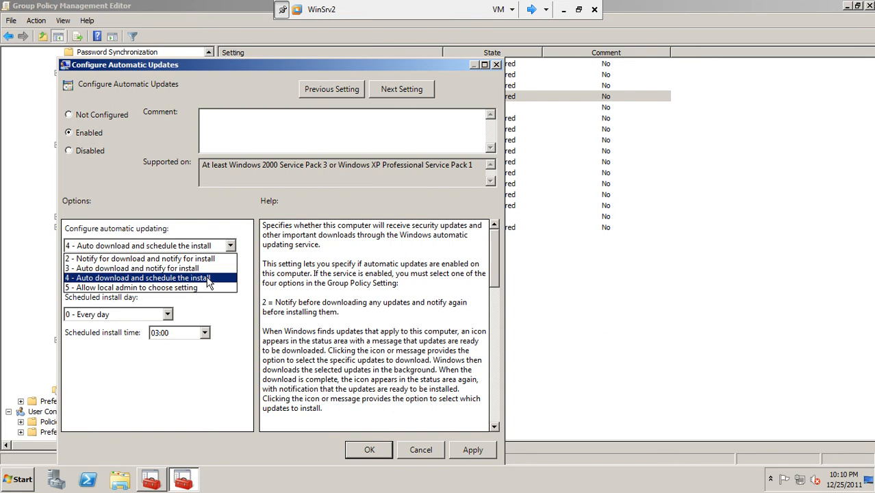
left_click(215, 274)
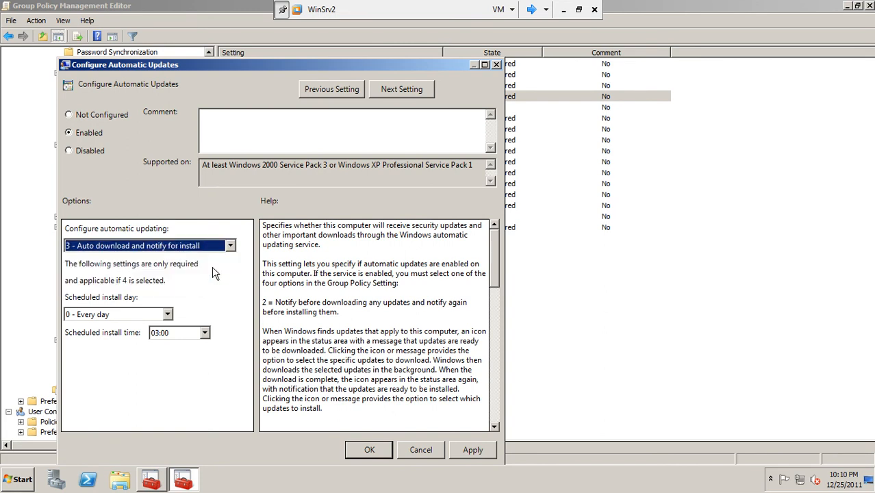
left_click(474, 450)
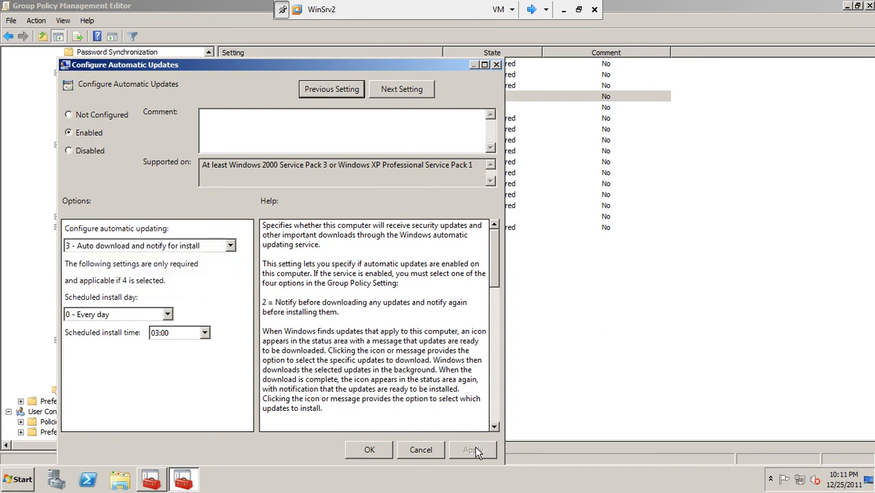
left_click(378, 448)
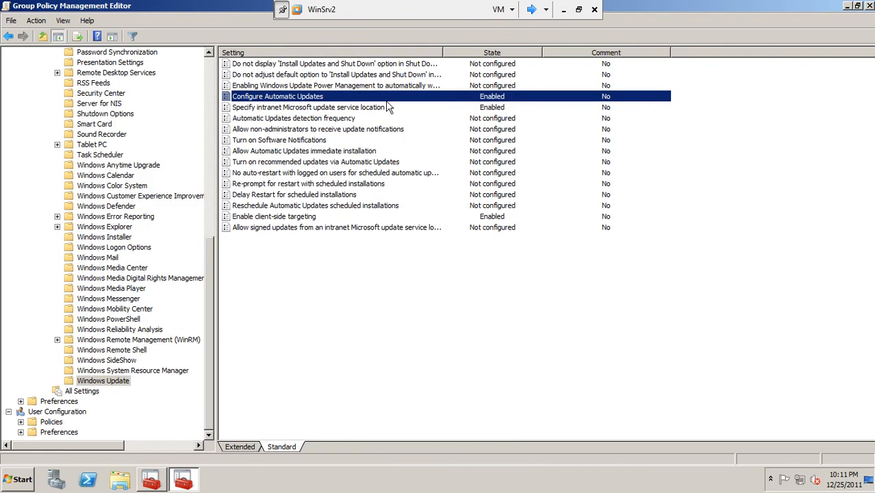
left_click(352, 296)
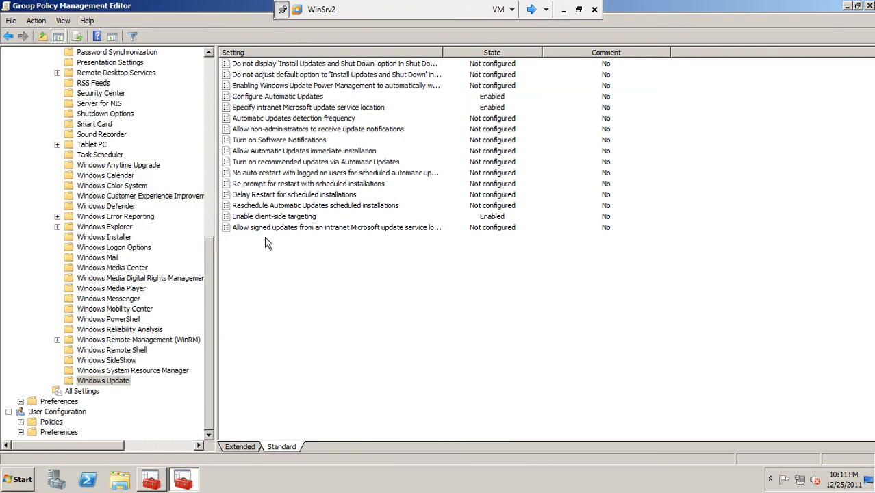
Close the policy editor and run gpupdate in an administrator Command Prompt, then close it
left_click(870, 7)
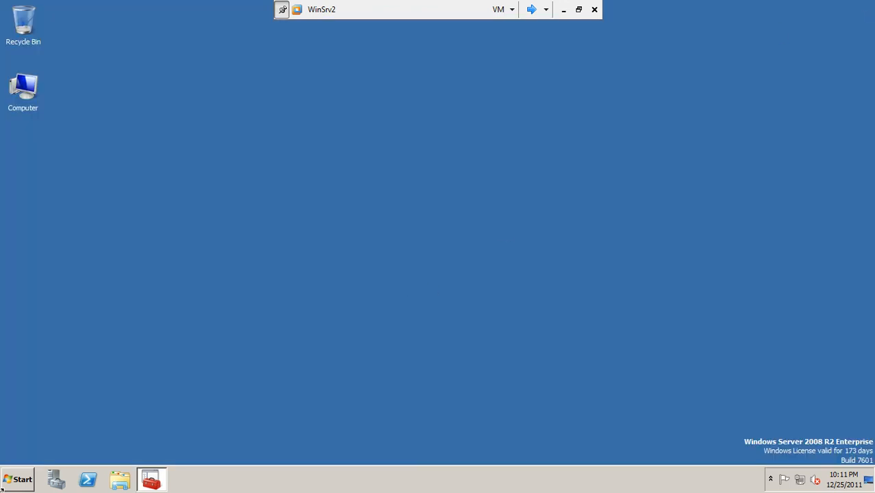
left_click(19, 478)
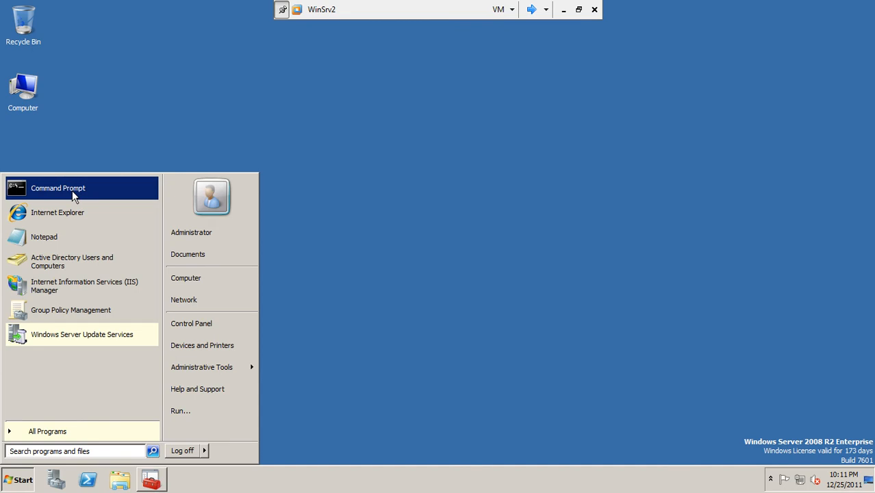
left_click(73, 193)
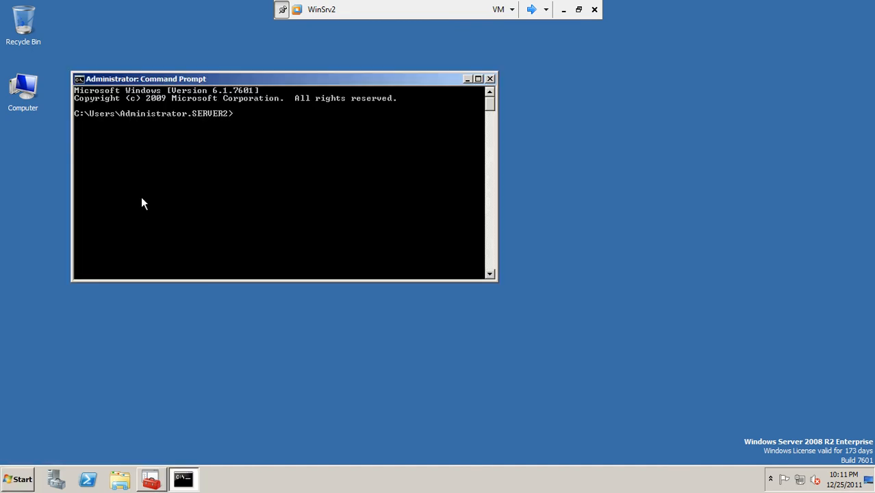
type("gpupdate")
key("Return")
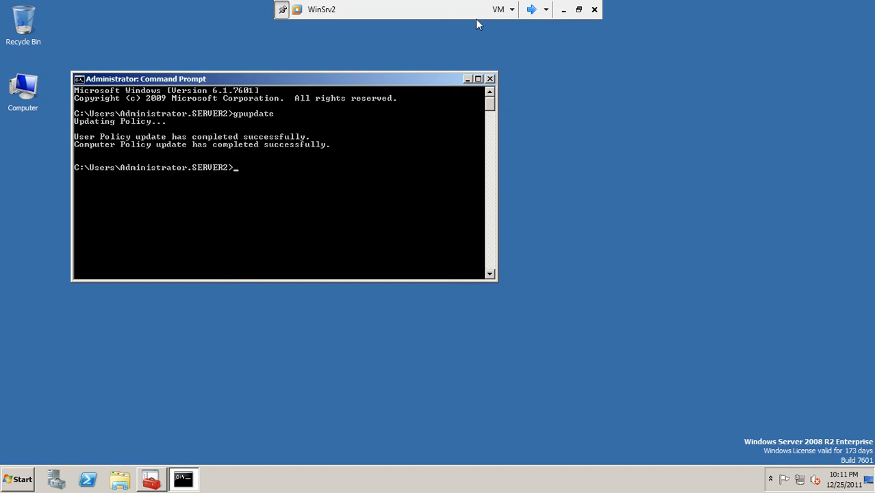
left_click(491, 78)
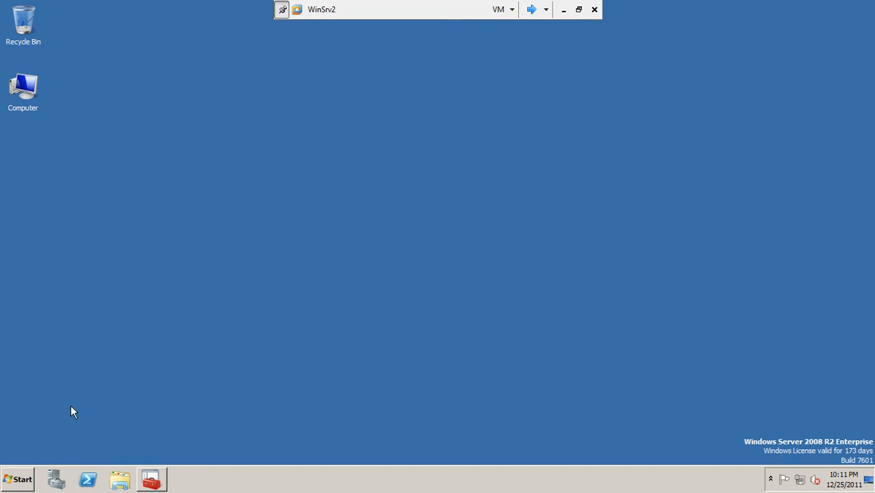
Show Security Updates in the maximized console, filtered to Any status, and refresh
left_click(151, 479)
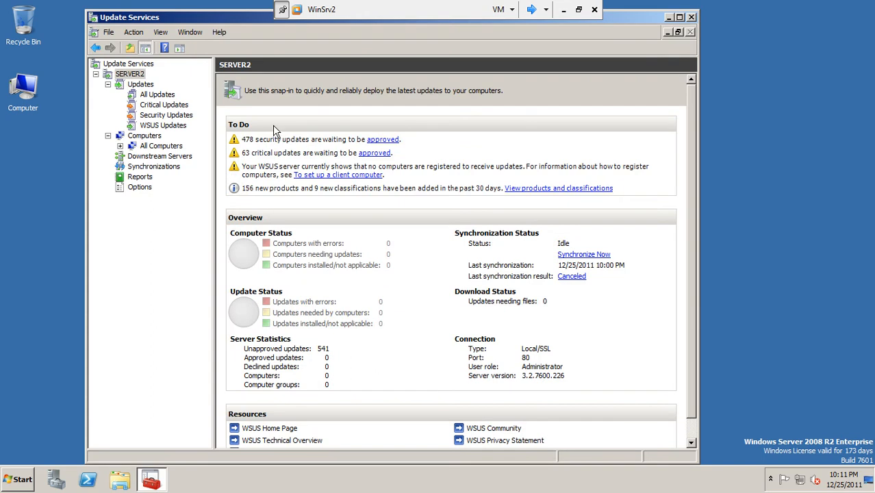
left_click(164, 115)
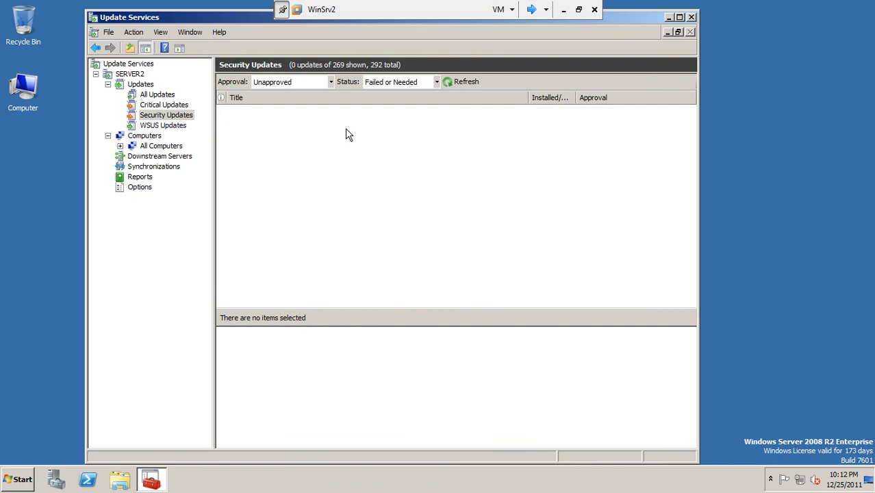
left_click(679, 17)
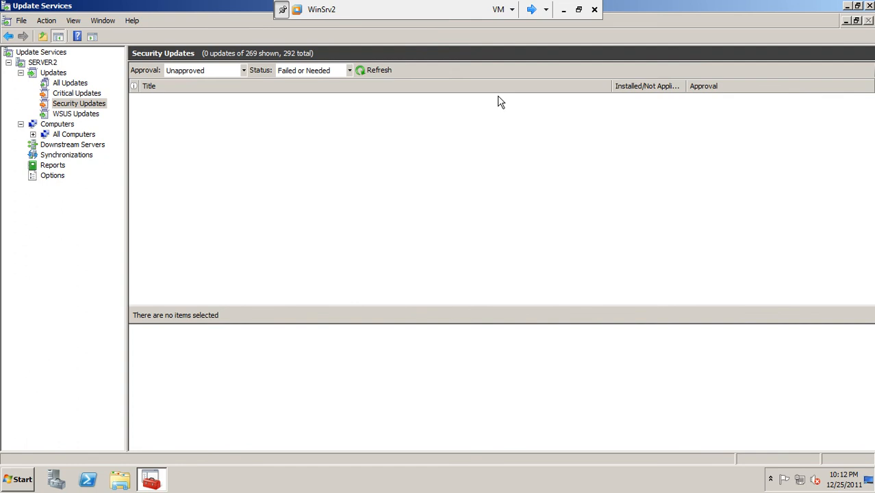
left_click(350, 71)
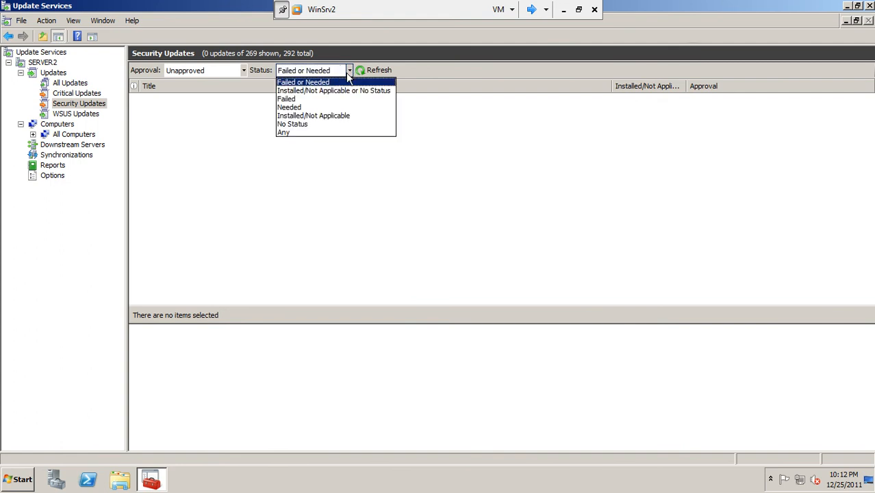
left_click(296, 132)
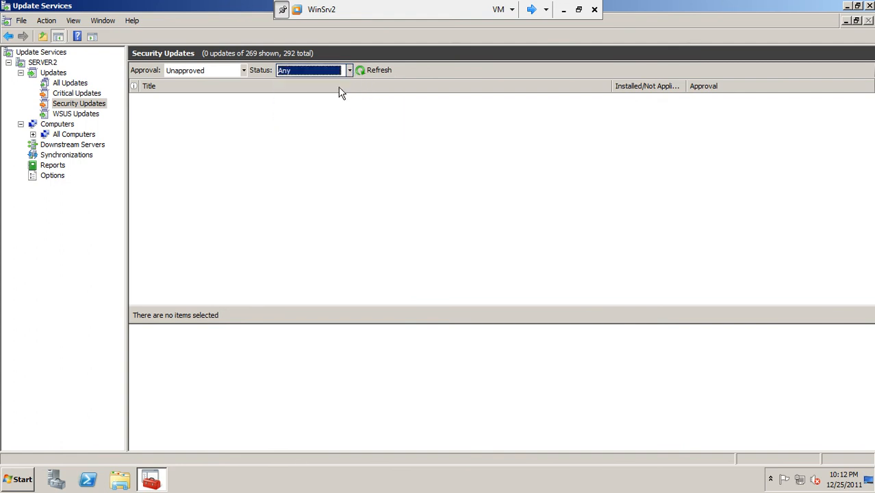
left_click(364, 70)
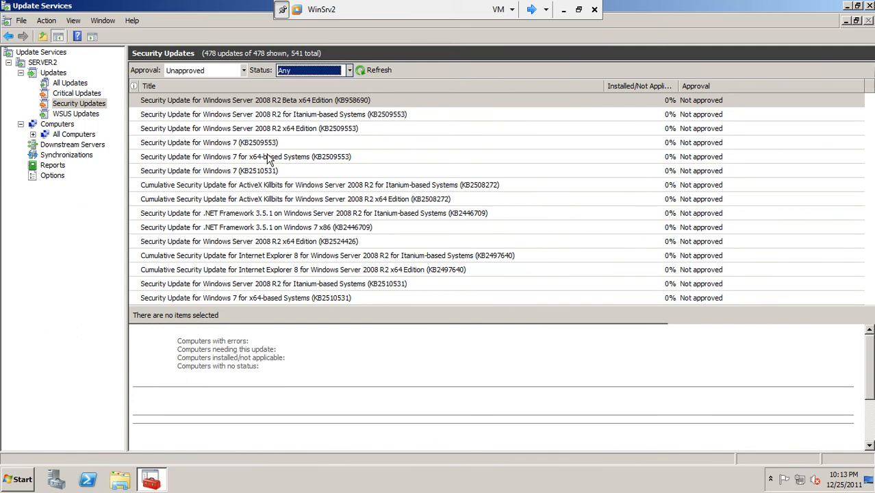
Inspect several update rows' details, ending on Windows 7 KB2509553
left_click(400, 143)
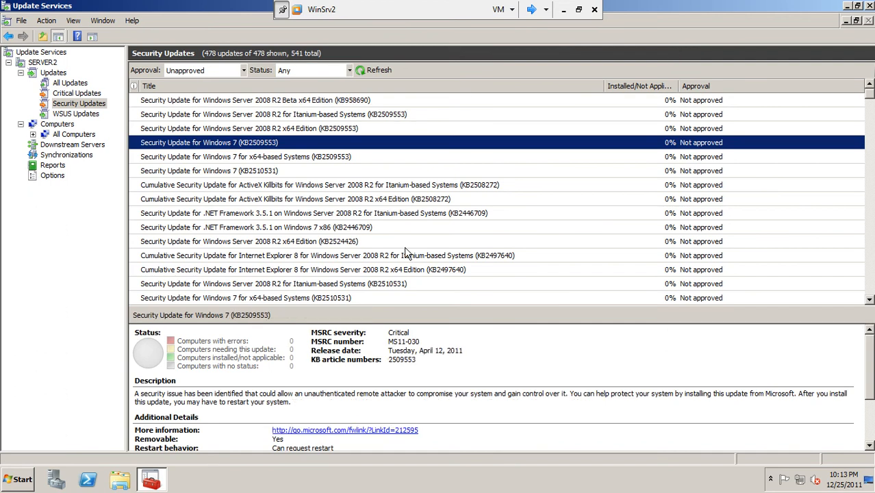
left_click(273, 174)
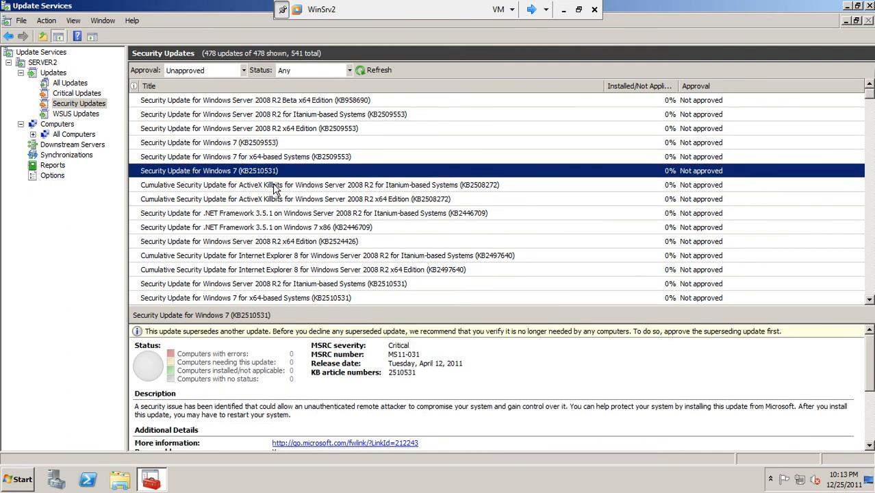
left_click(273, 187)
left_click(278, 199)
left_click(293, 213)
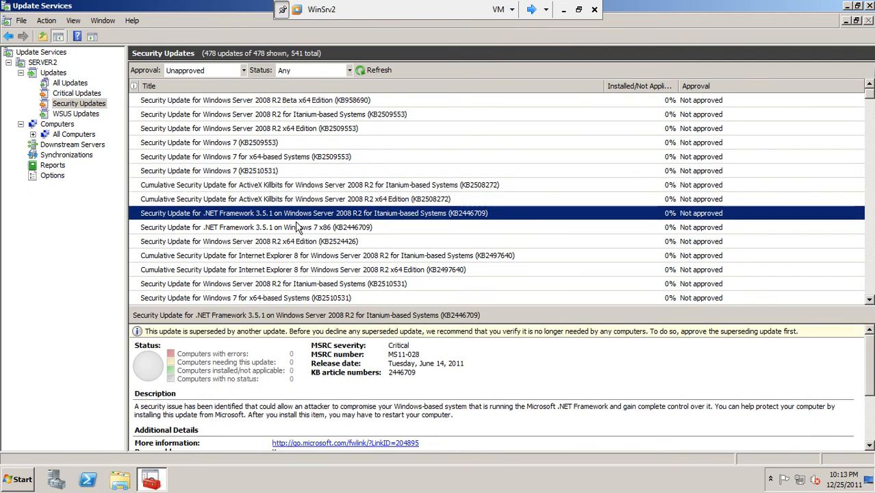
left_click(295, 223)
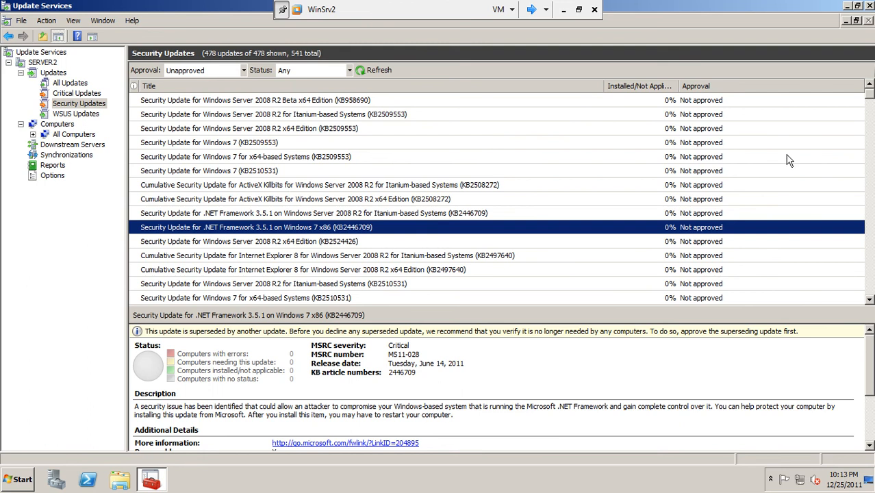
left_click_drag(871, 91, 871, 90)
left_click(273, 143)
left_click(269, 103)
left_click(265, 141)
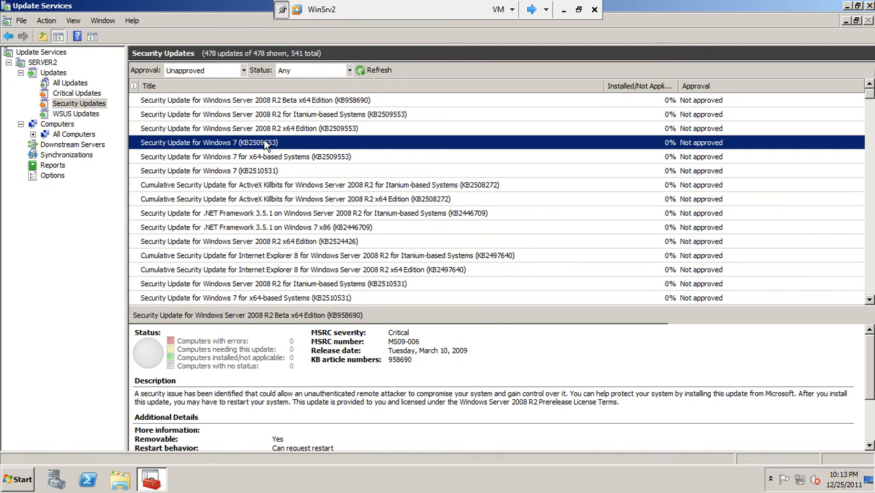
Approve Windows 7 KB2509553 for install on Unassigned Computers, then switch to the Client2 VM
right_click(266, 143)
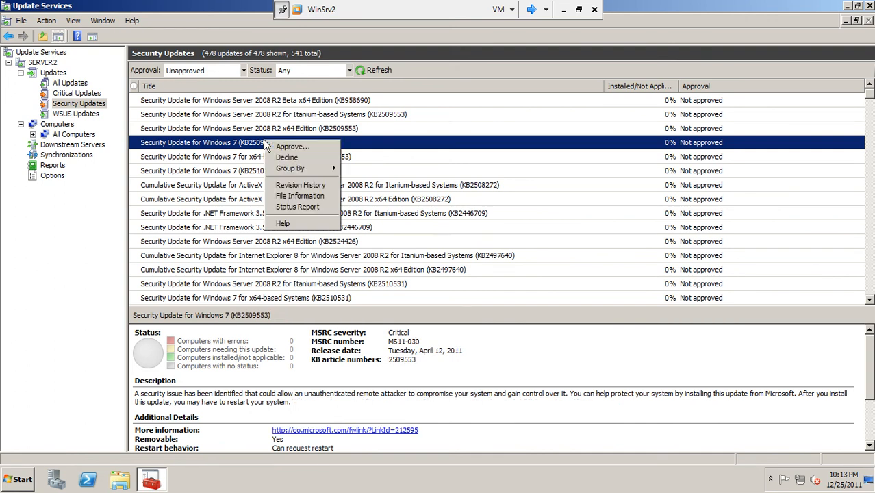
left_click(280, 148)
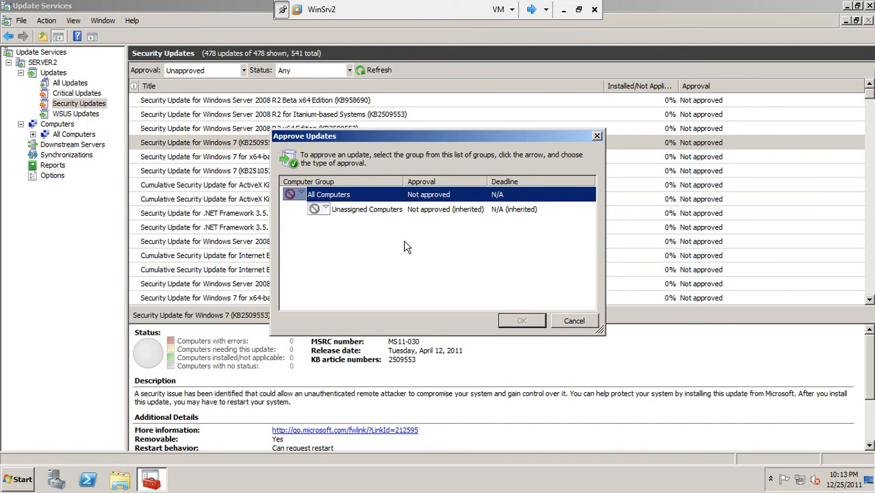
left_click(327, 210)
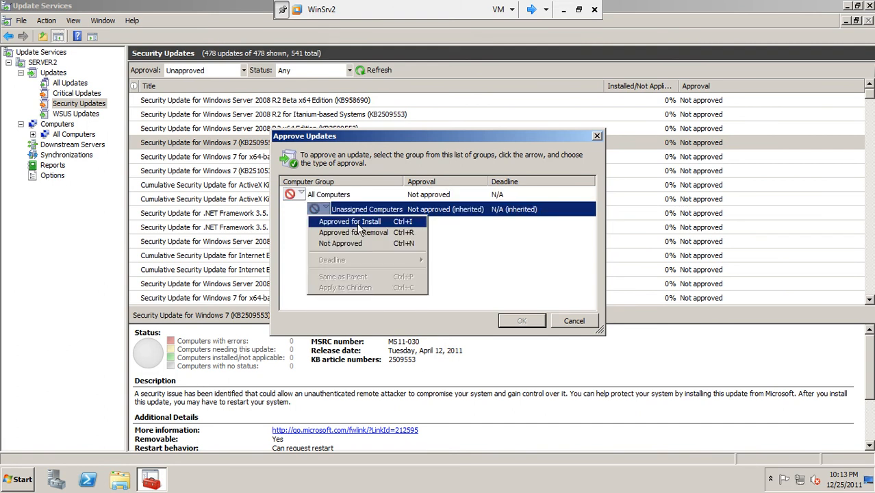
left_click(359, 222)
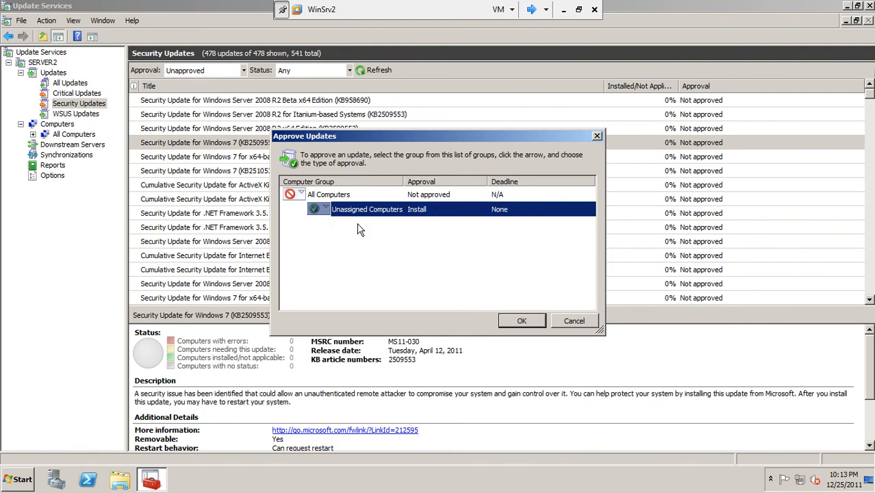
left_click(519, 323)
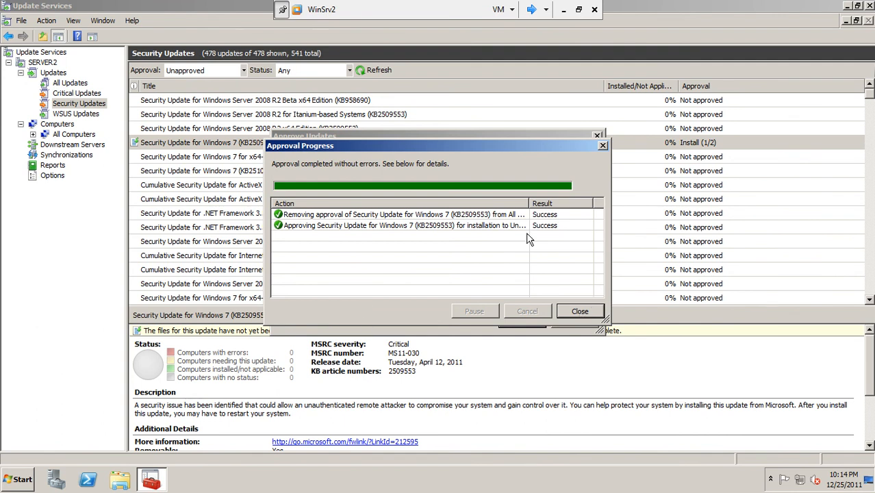
left_click(579, 312)
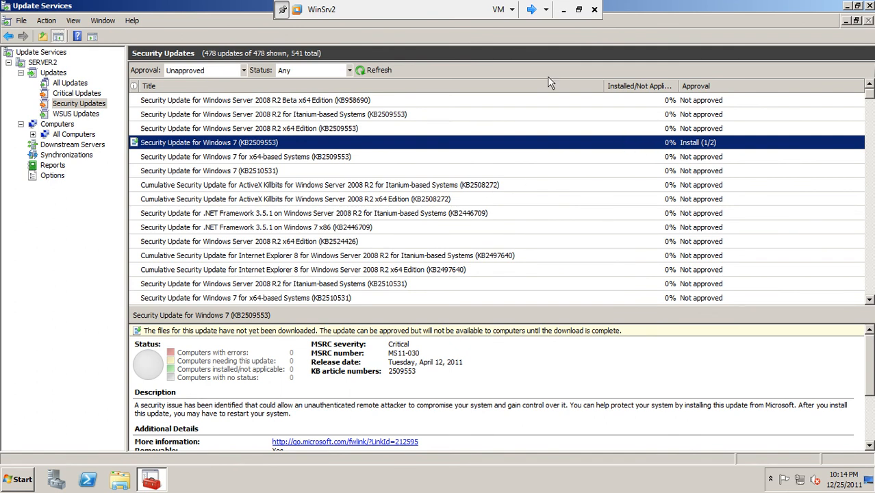
left_click(532, 10)
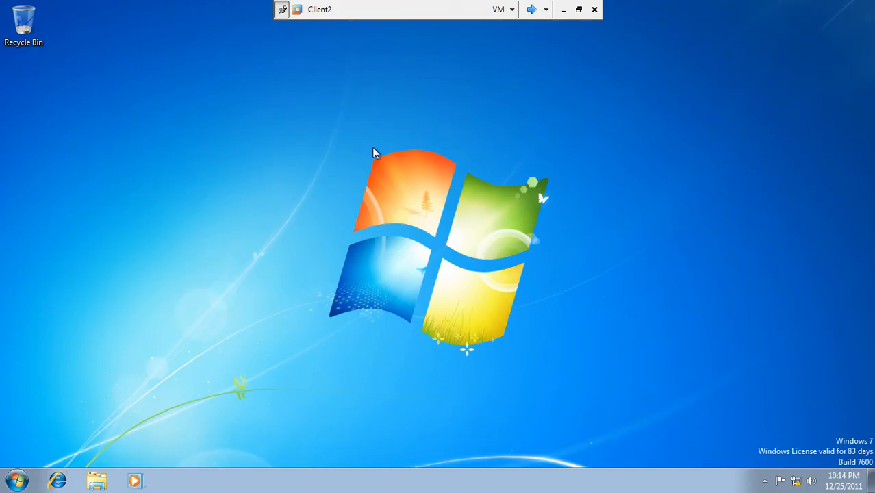
left_click(17, 482)
left_click(78, 401)
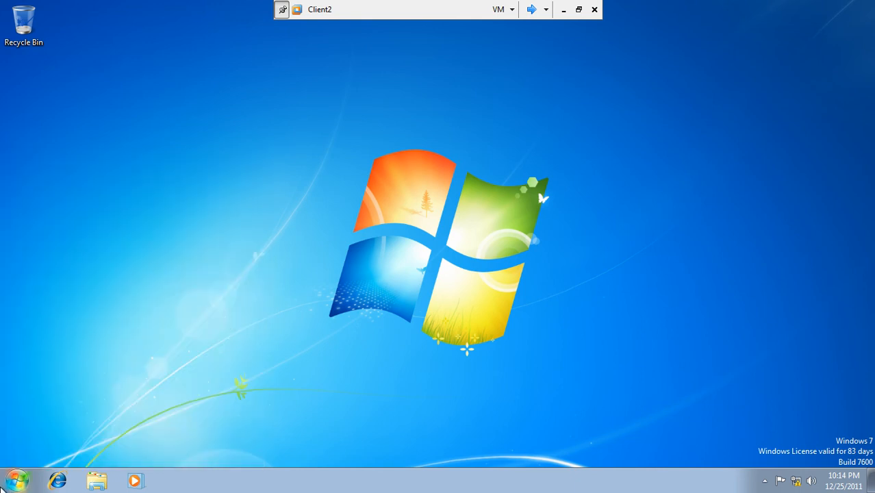
left_click(14, 484)
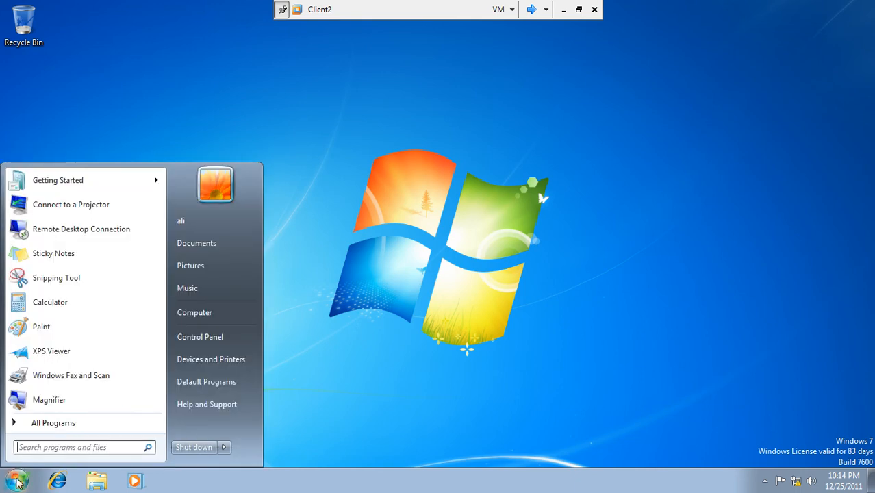
left_click(198, 339)
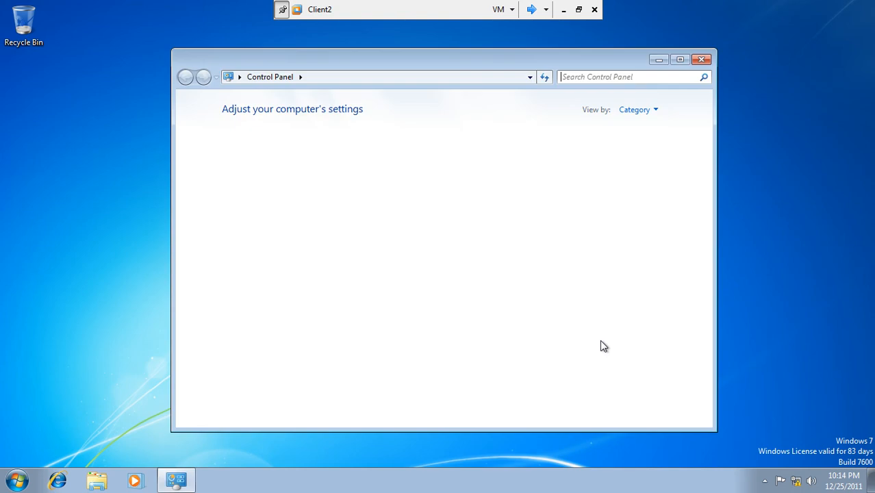
left_click(766, 480)
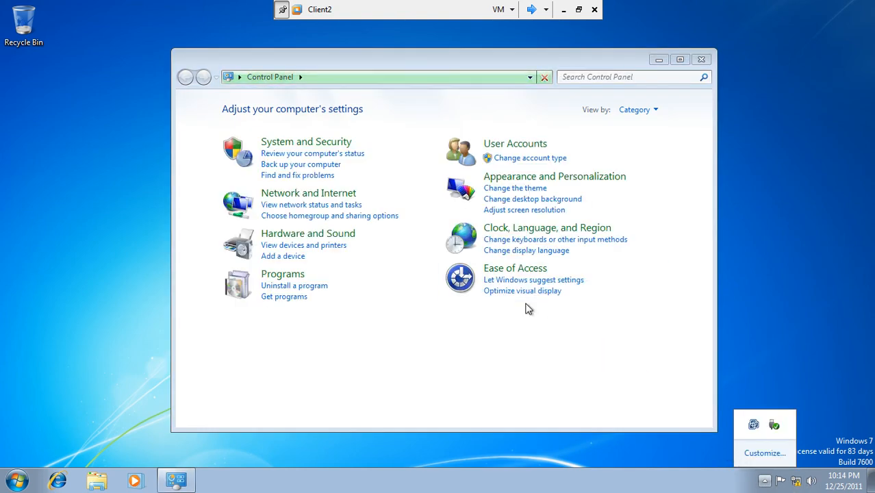
left_click(240, 77)
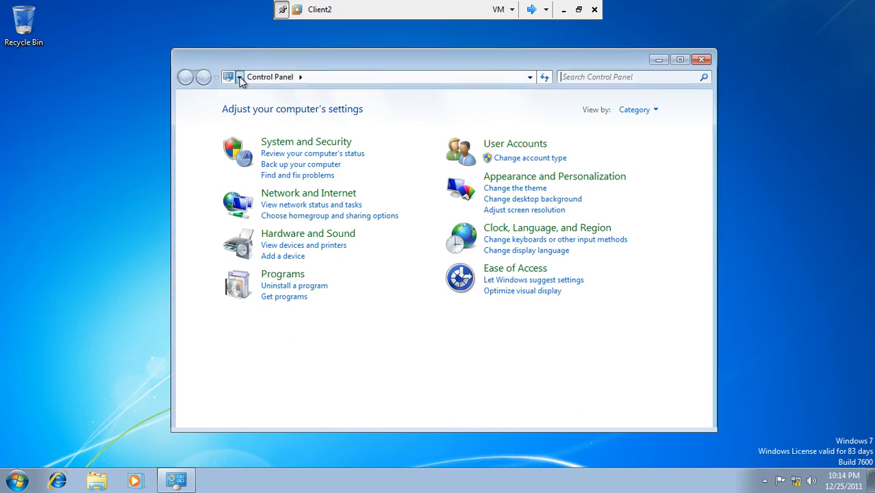
left_click(201, 124)
left_click(302, 77)
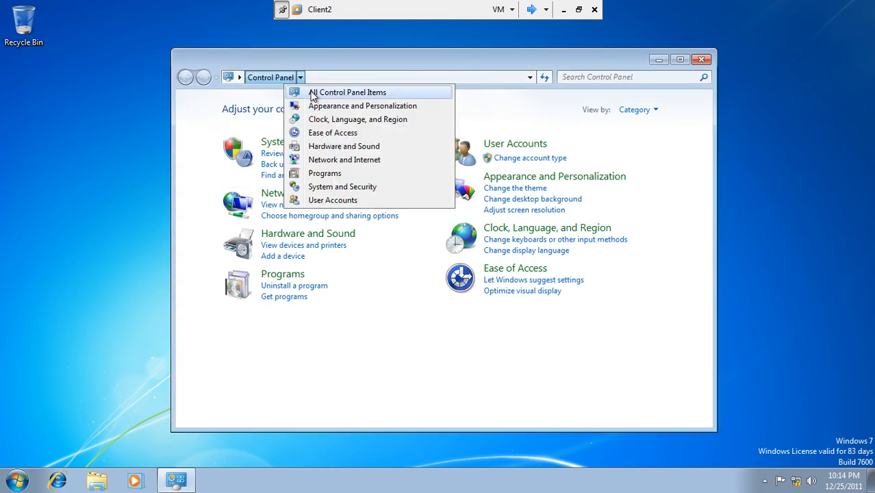
left_click(312, 92)
double_click(401, 63)
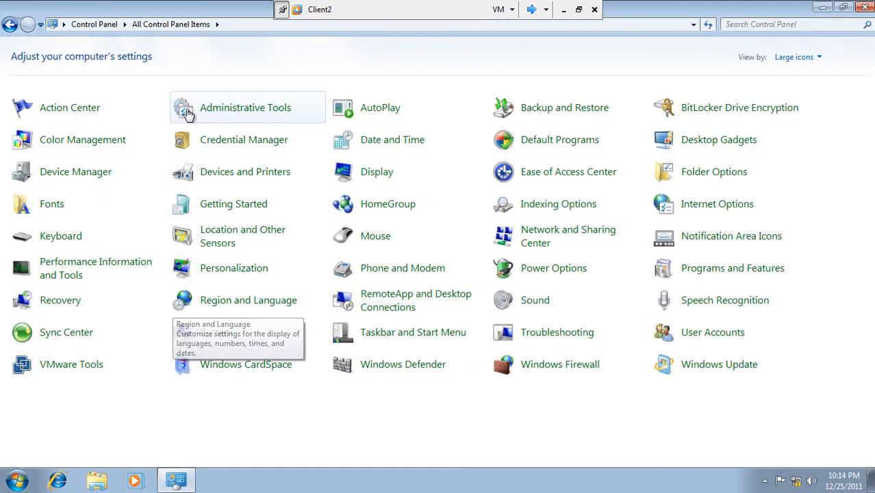
left_click(708, 369)
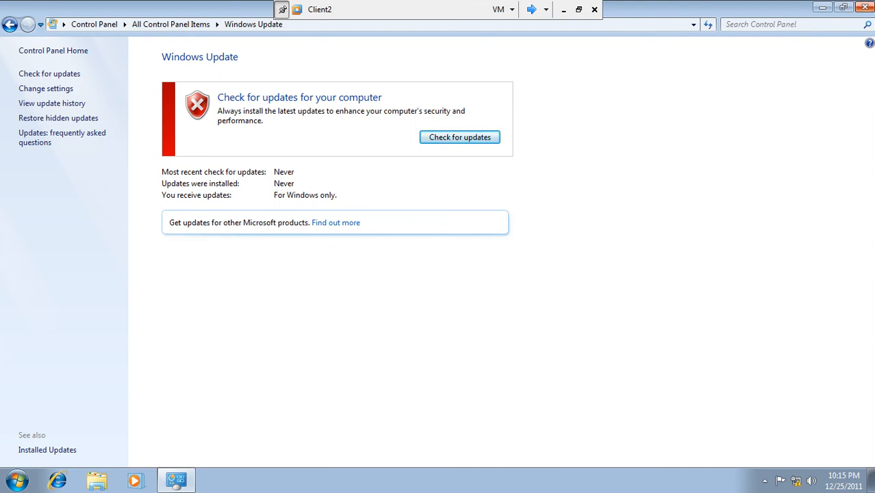
left_click(864, 7)
Log off the current user on Client2
left_click(17, 481)
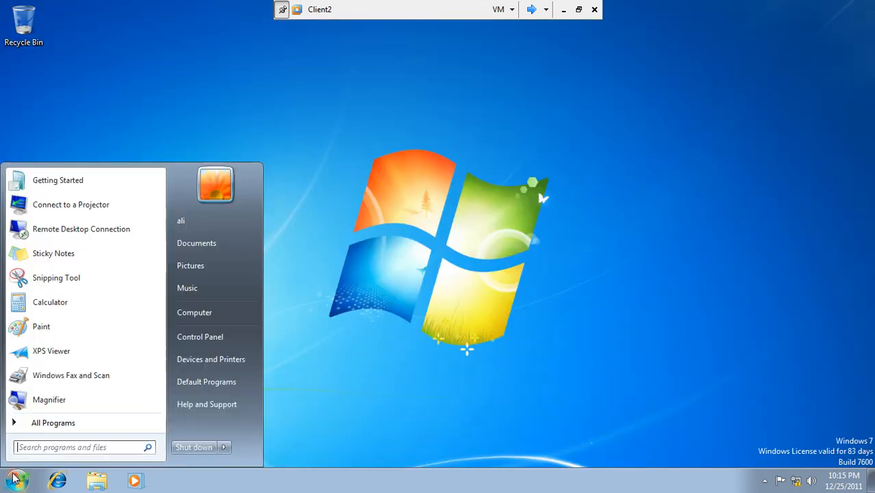
left_click(224, 451)
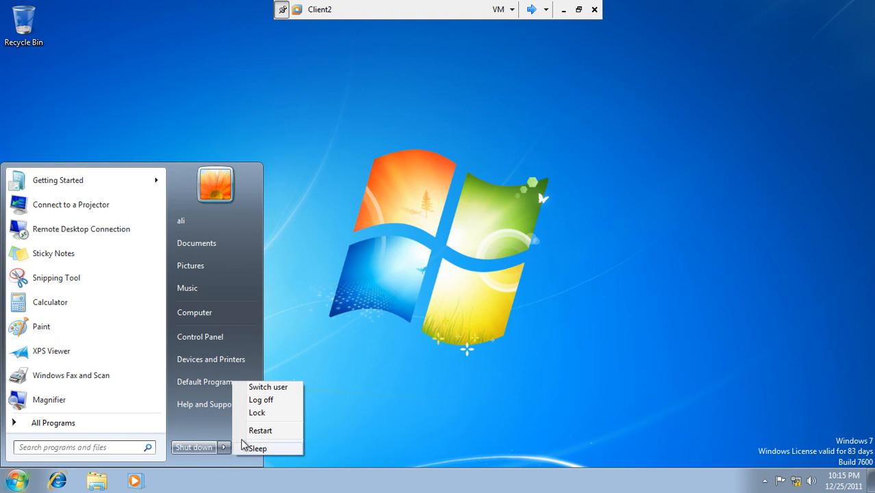
left_click(278, 405)
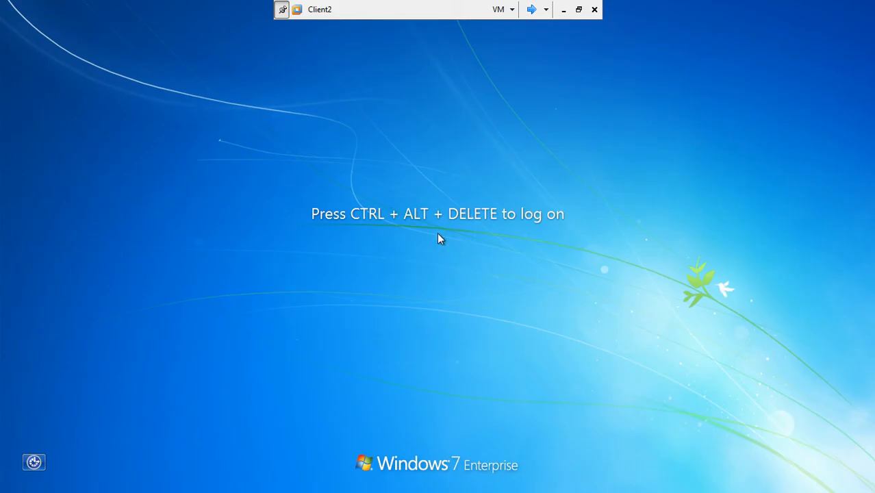
Sign in as Other User with a pak.com domain account and its password
key("ctrl+alt+Delete")
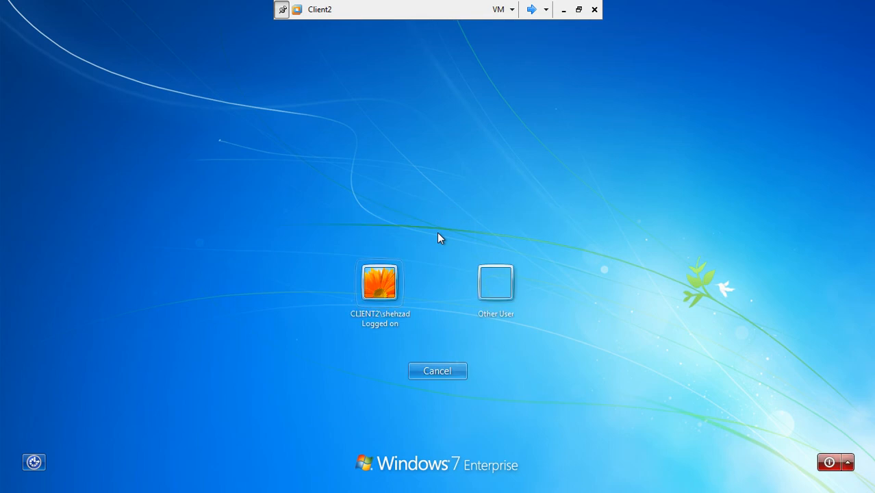
left_click(491, 280)
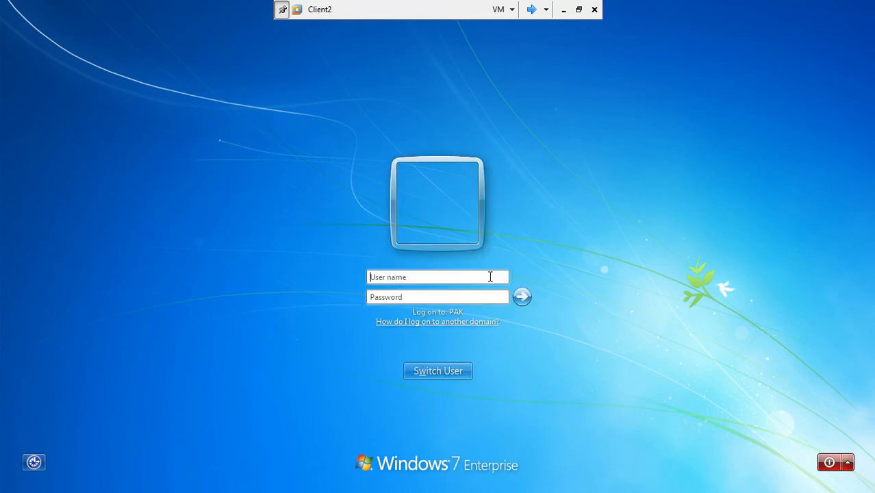
key("Tab")
type("•••")
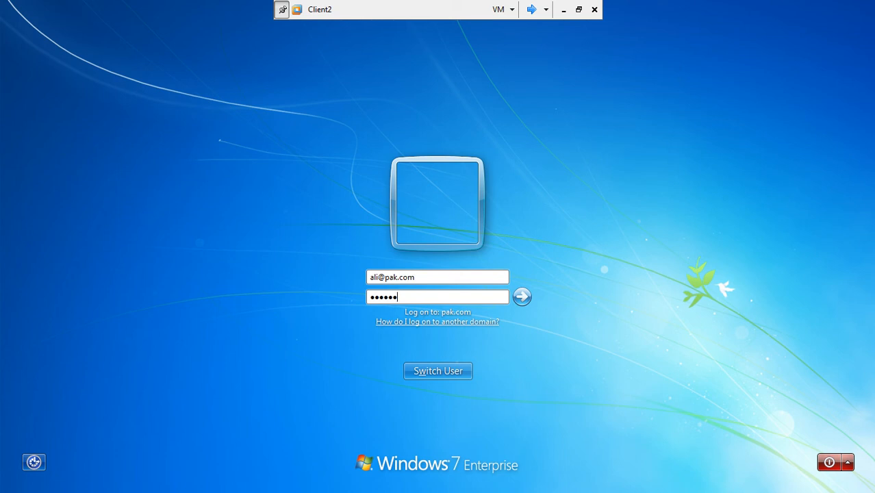
key("Return")
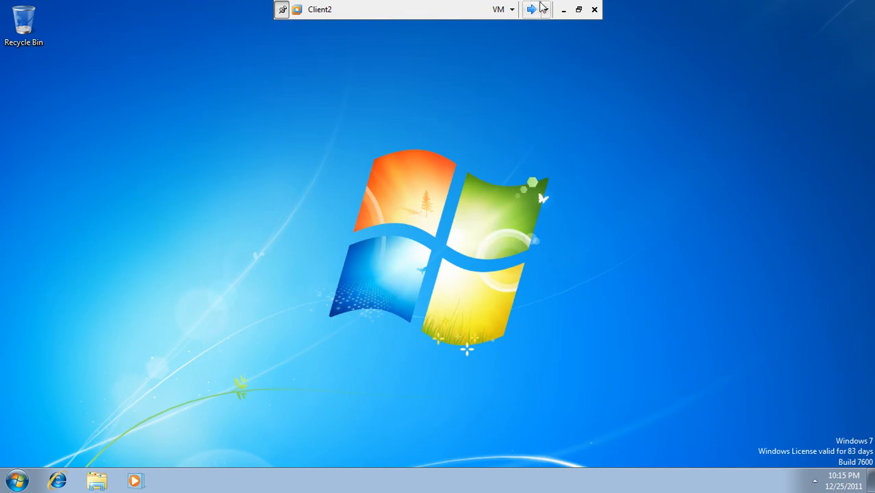
left_click(564, 9)
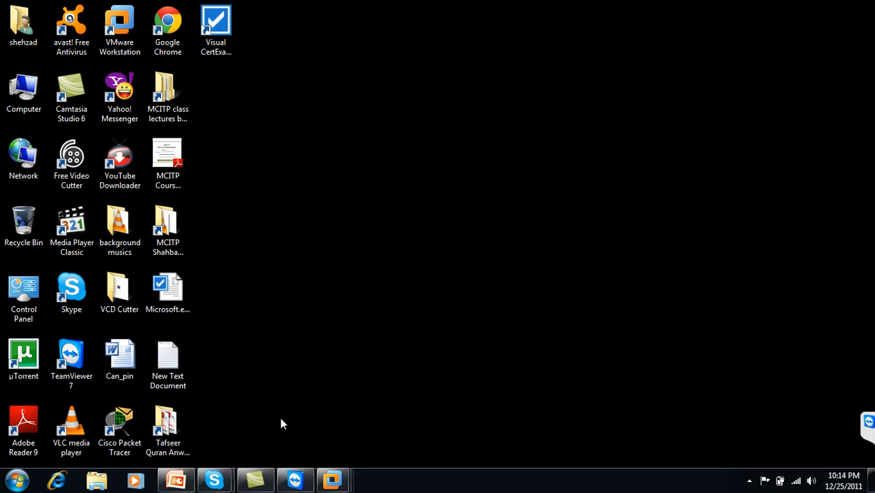
left_click(750, 481)
left_click(771, 394)
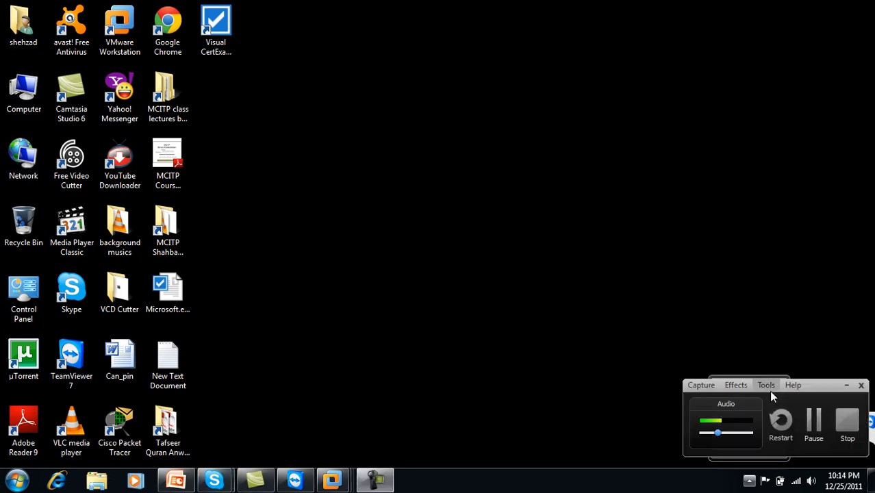
left_click(814, 421)
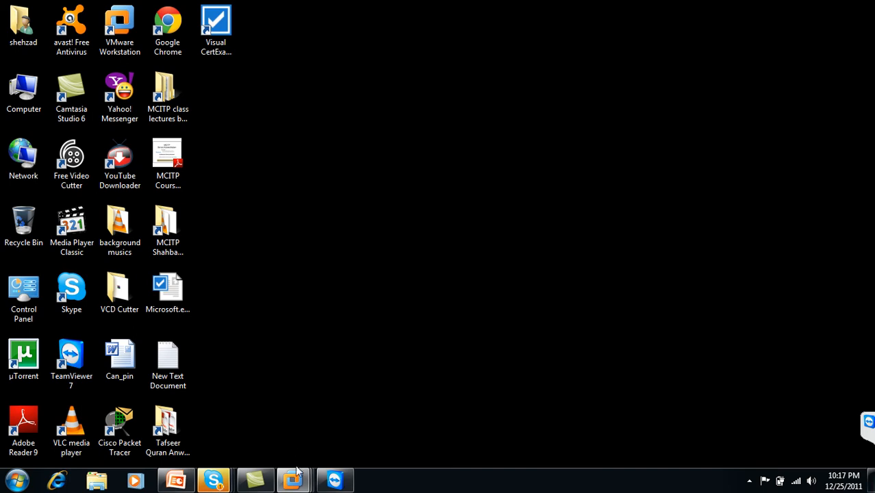
mouse_move(296, 469)
left_click(394, 406)
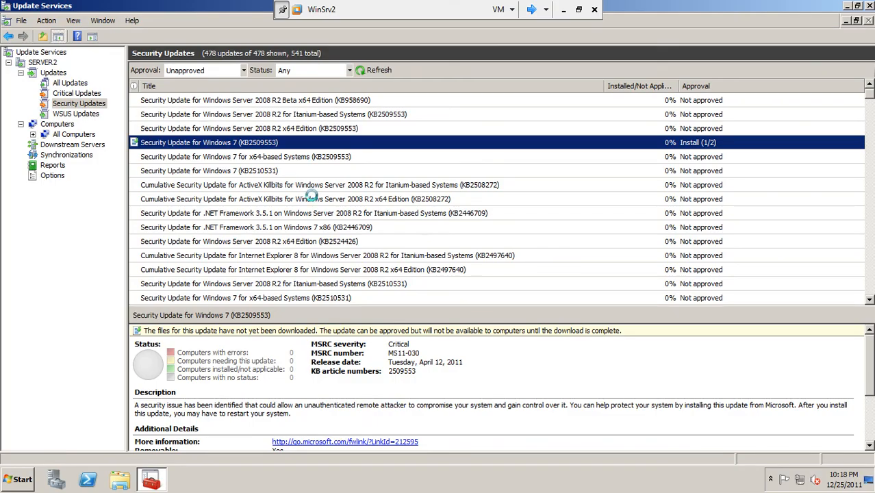
left_click(531, 10)
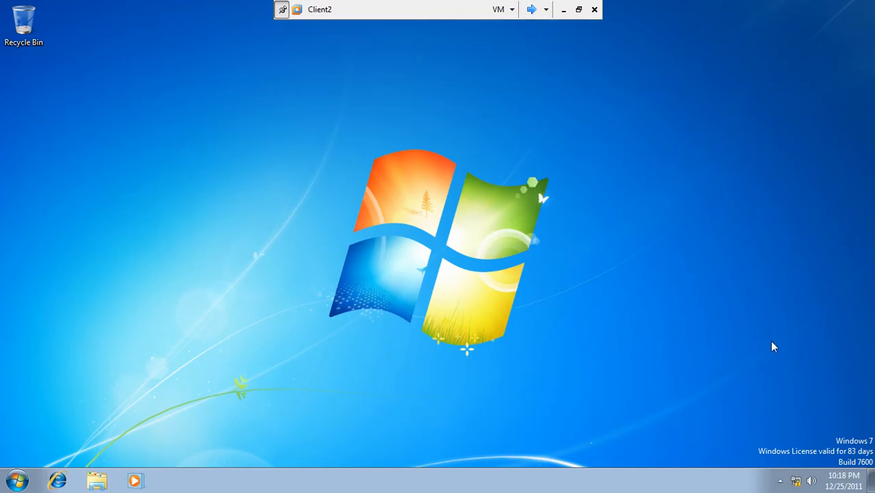
Open Windows Update from Control Panel's System and Security and check for updates
left_click(784, 482)
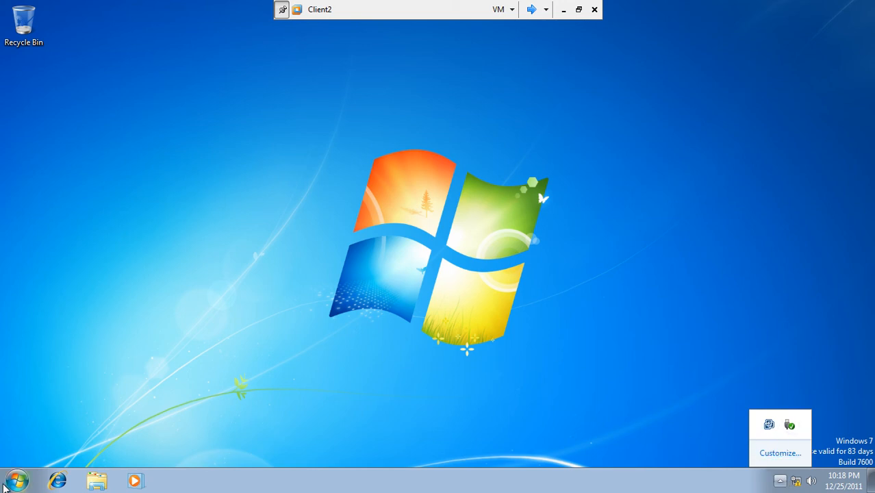
left_click(16, 480)
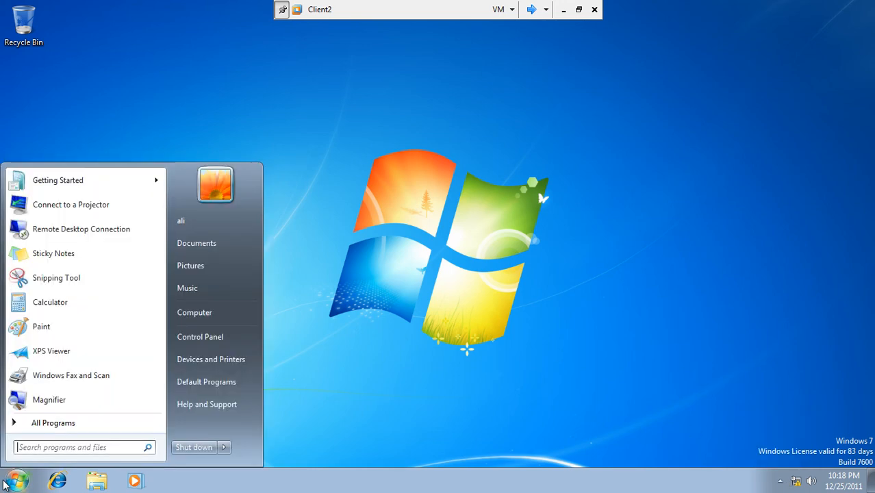
left_click(181, 337)
left_click(319, 95)
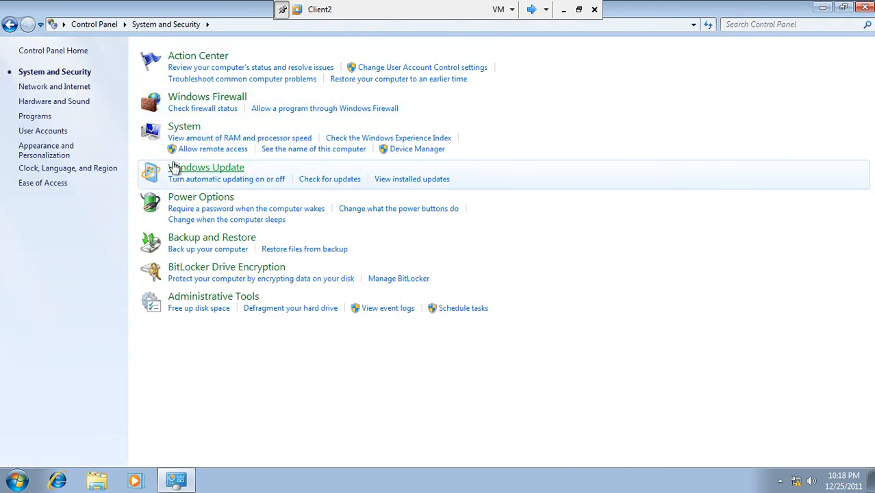
left_click(174, 167)
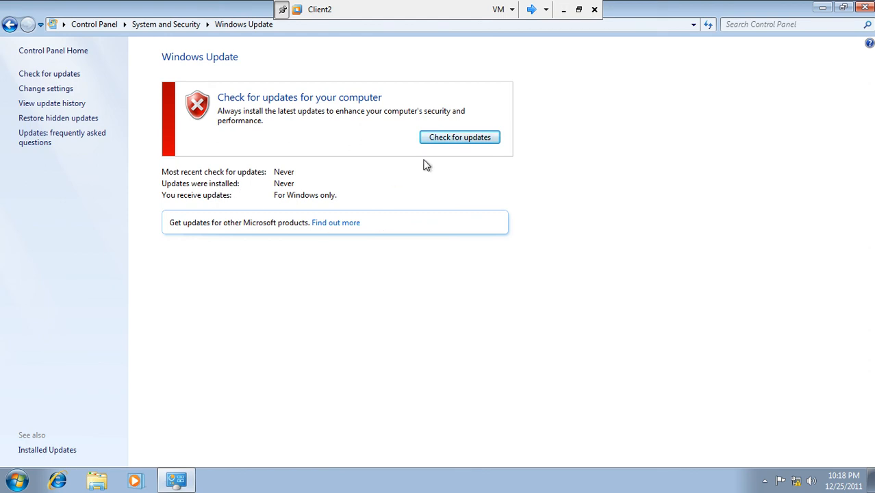
left_click(465, 136)
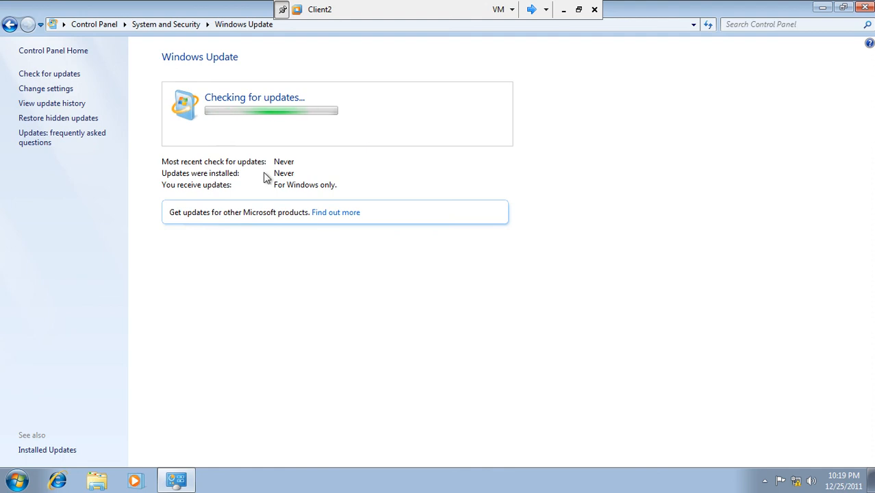
Review the important-updates setting, left at Never check for updates, and close Control Panel
left_click(61, 90)
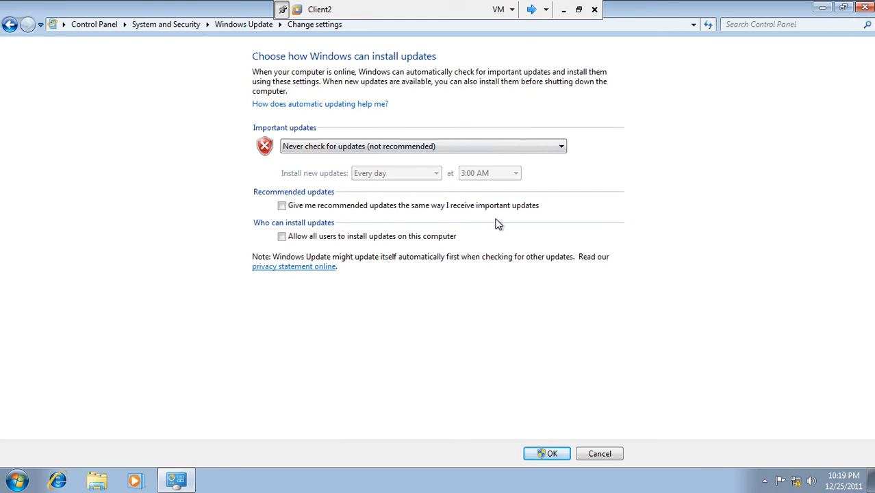
left_click(561, 148)
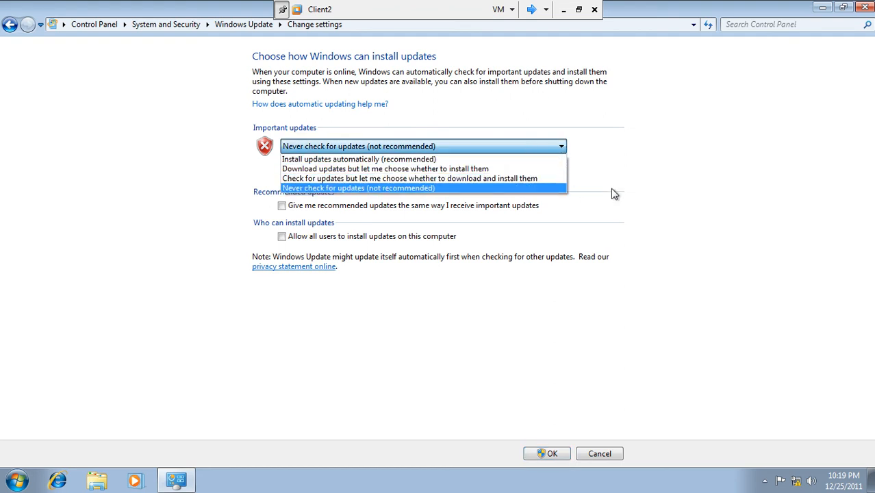
left_click(692, 180)
left_click(862, 8)
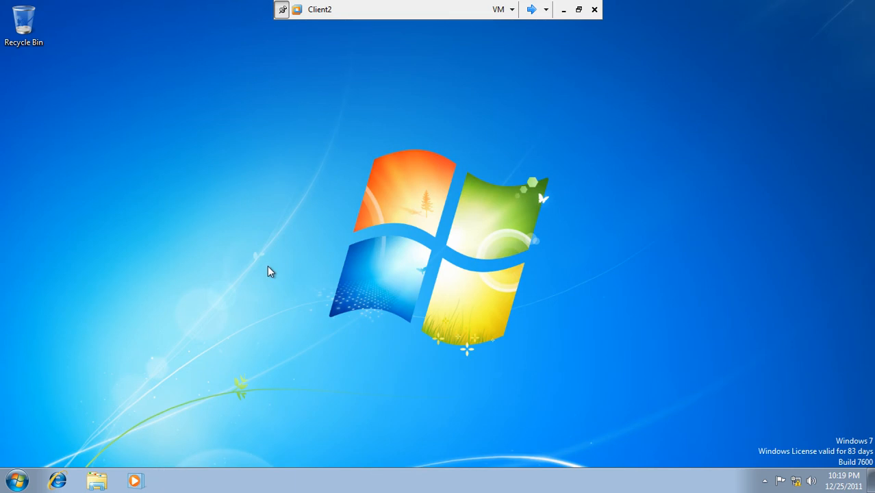
On WinSrv2, view Unassigned Computers under All Computers and open the server Options page
left_click(533, 9)
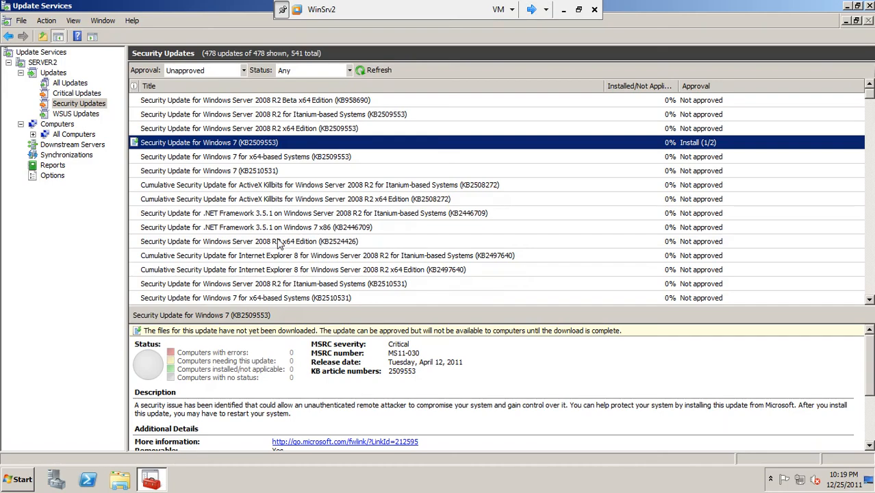
left_click(58, 136)
left_click(33, 135)
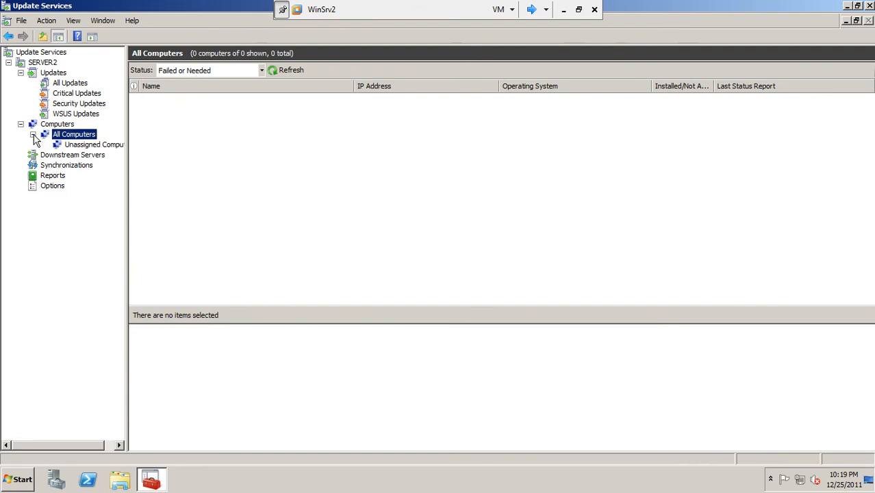
left_click(71, 145)
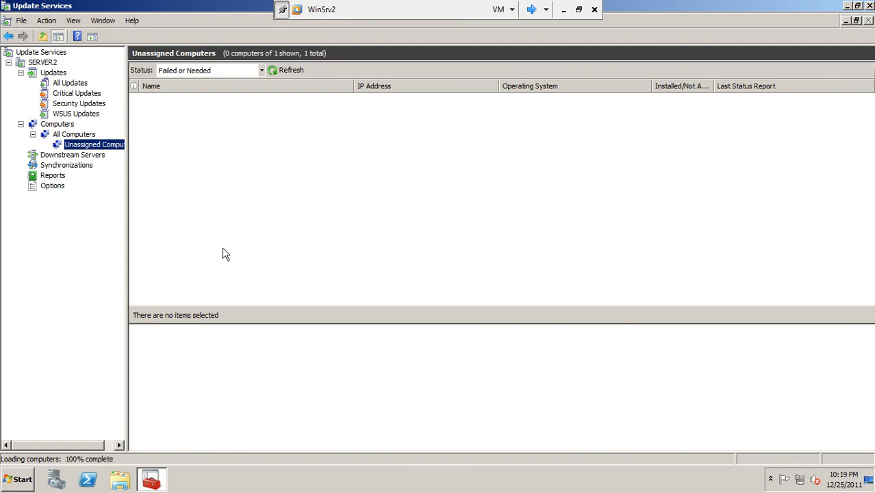
right_click(107, 146)
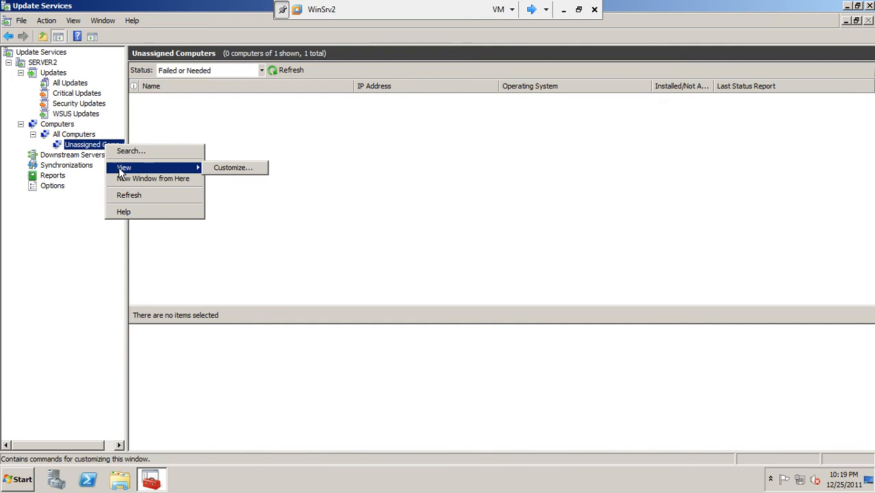
left_click(52, 185)
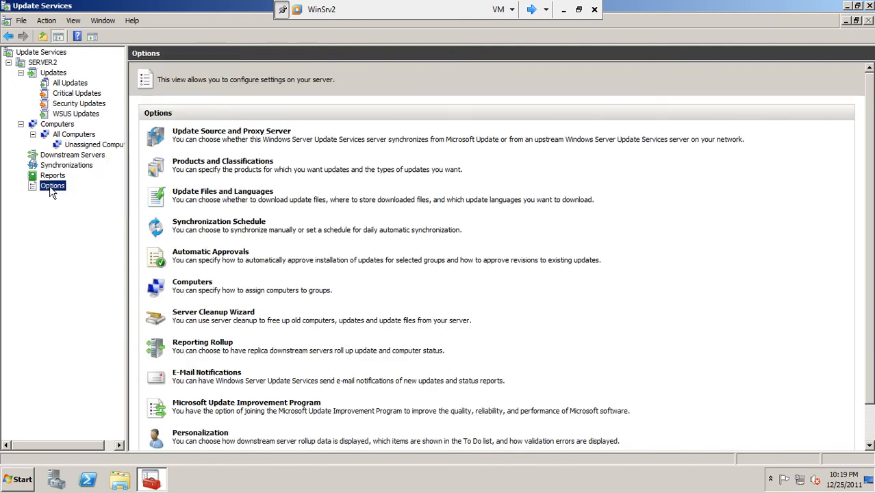
Set Computers options to 'Use Group Policy or registry settings' and apply
left_click(204, 284)
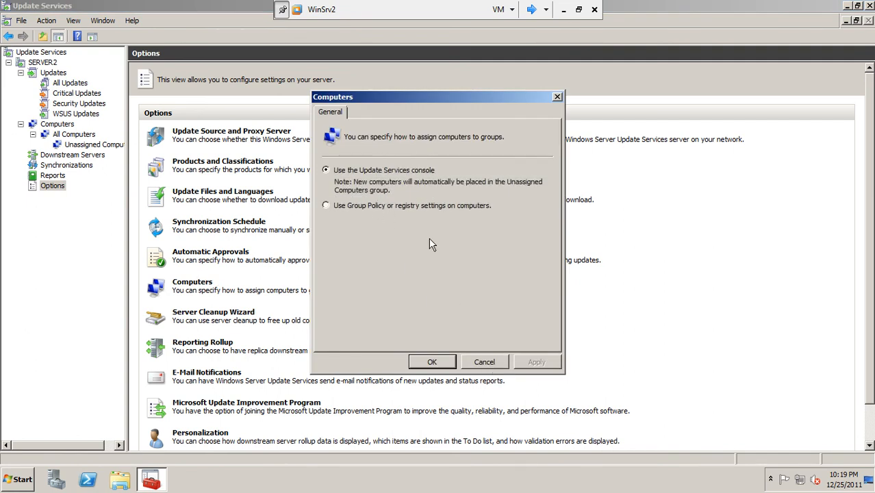
left_click(403, 208)
left_click(545, 366)
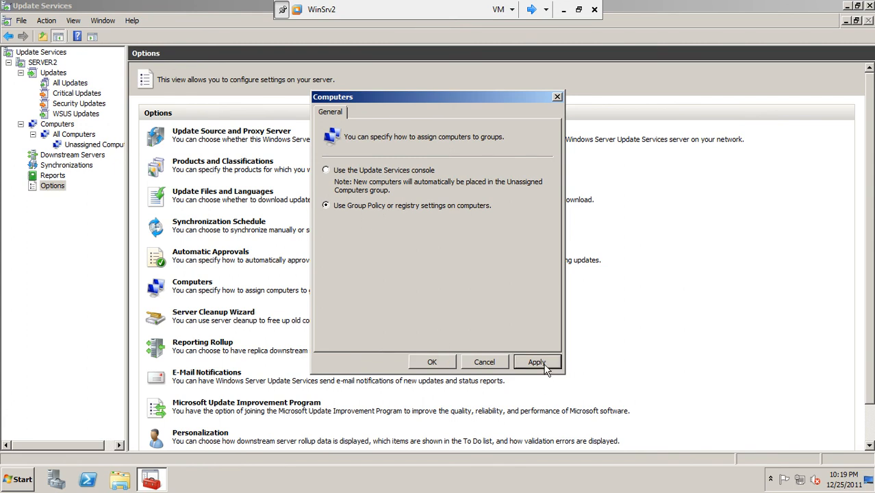
left_click(438, 363)
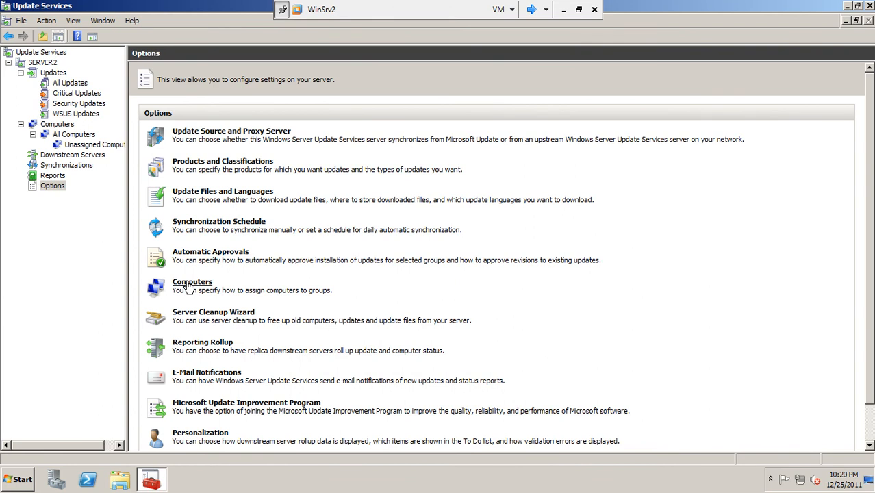
Add a computer group named asia under All Computers and view its computers
right_click(77, 137)
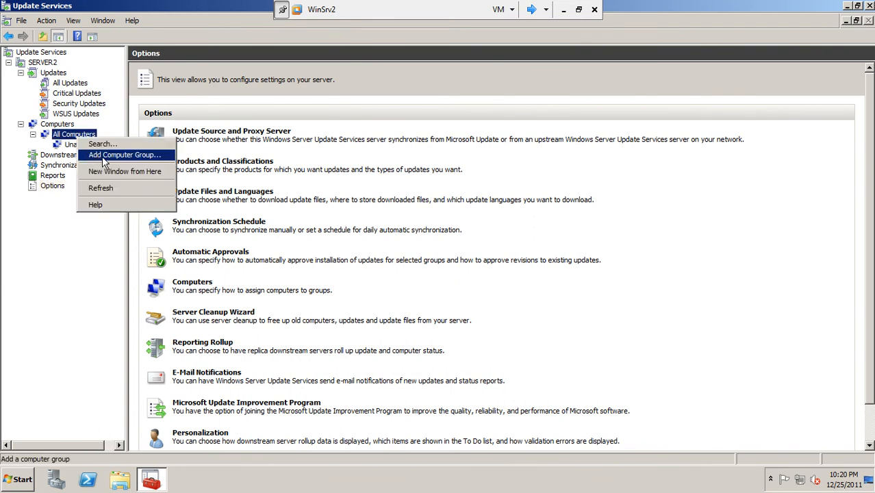
left_click(103, 156)
type("asia")
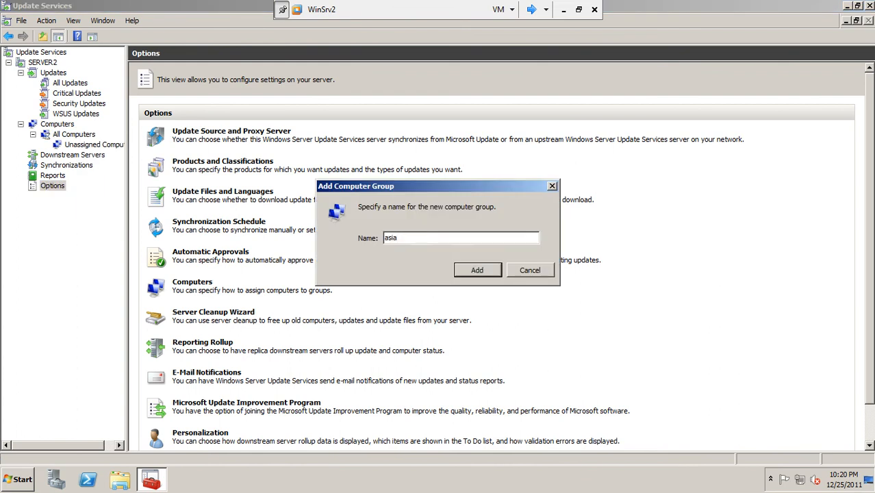
left_click(474, 270)
left_click(65, 156)
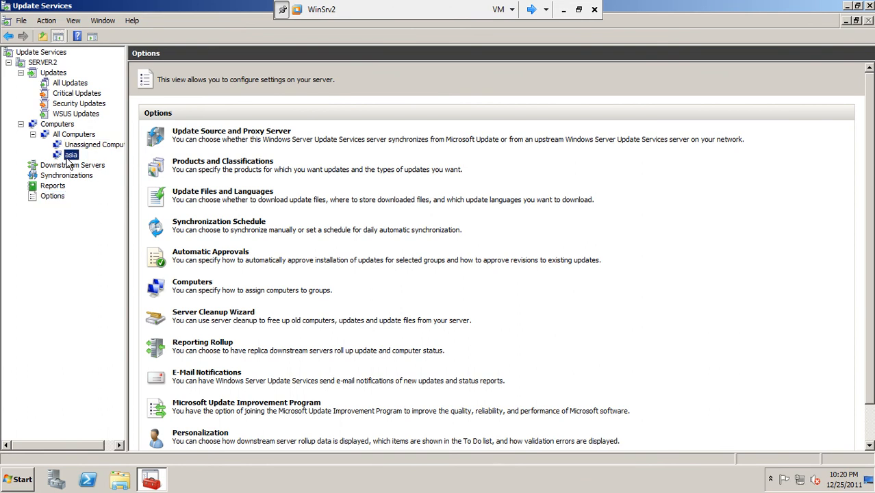
left_click(262, 70)
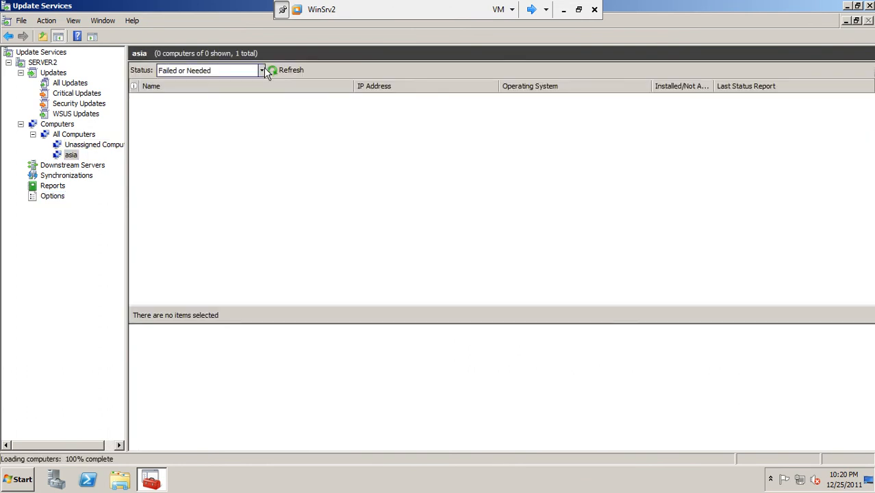
Set the asia group's status filter to Any and refresh, confirming it has no computers
left_click(263, 69)
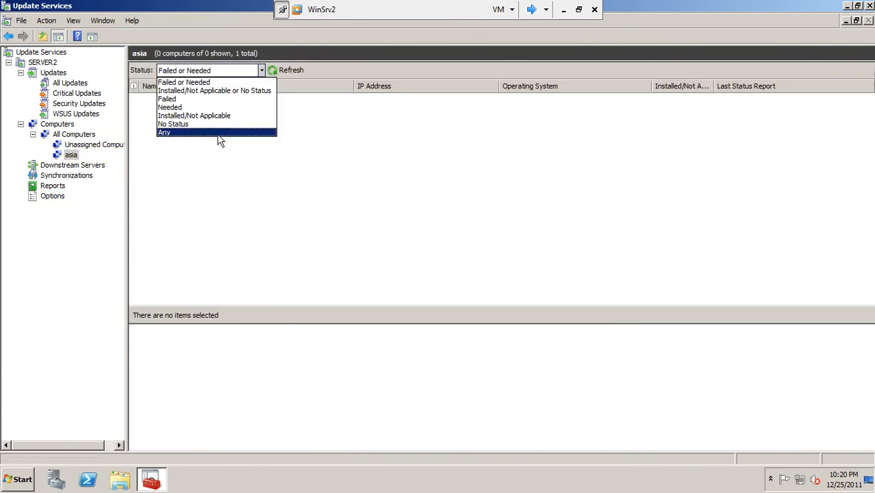
left_click(218, 135)
left_click(289, 70)
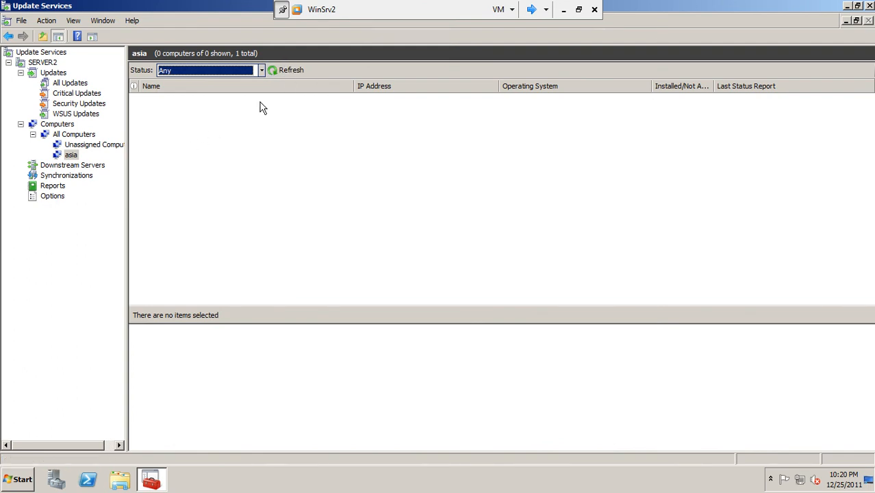
left_click(72, 155)
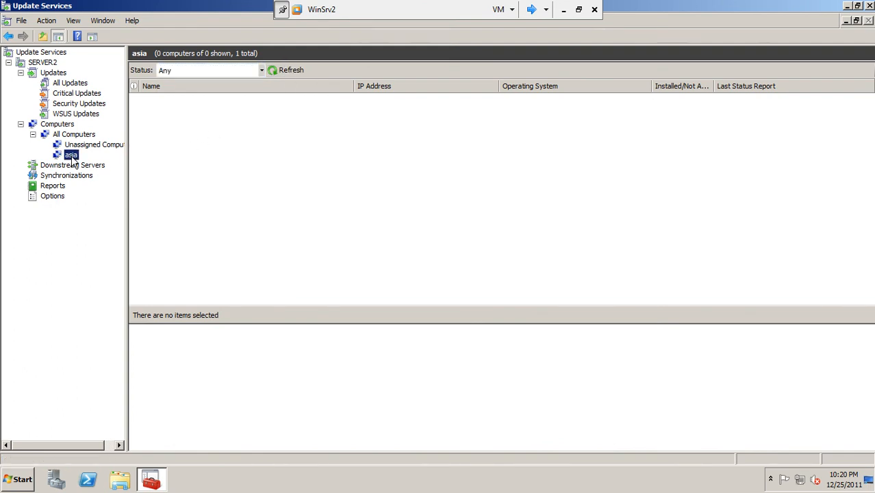
left_click(285, 71)
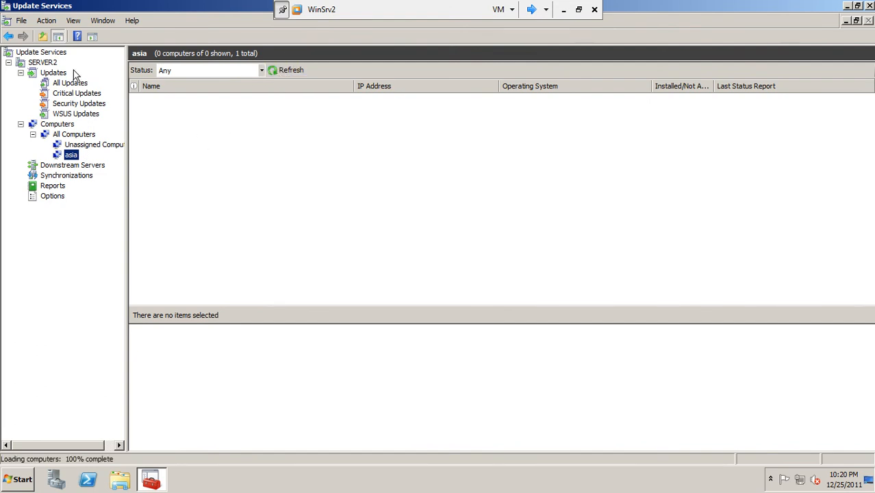
left_click(55, 63)
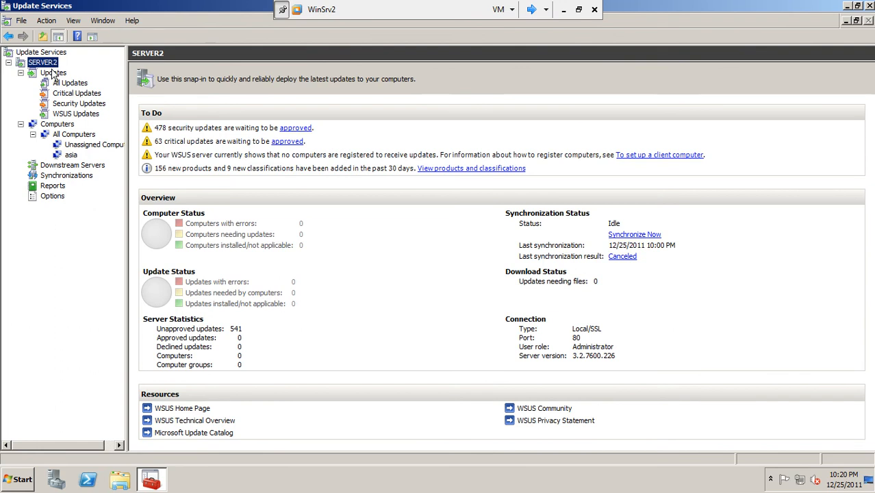
left_click(52, 74)
left_click(51, 63)
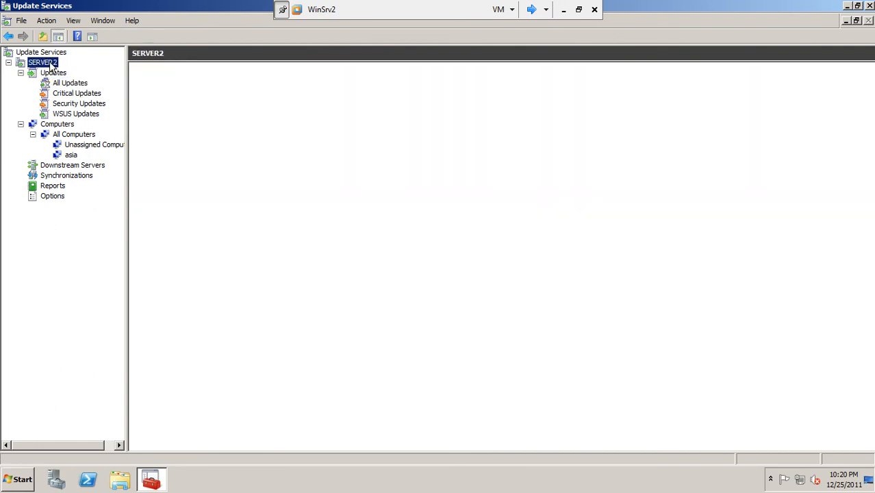
left_click(70, 157)
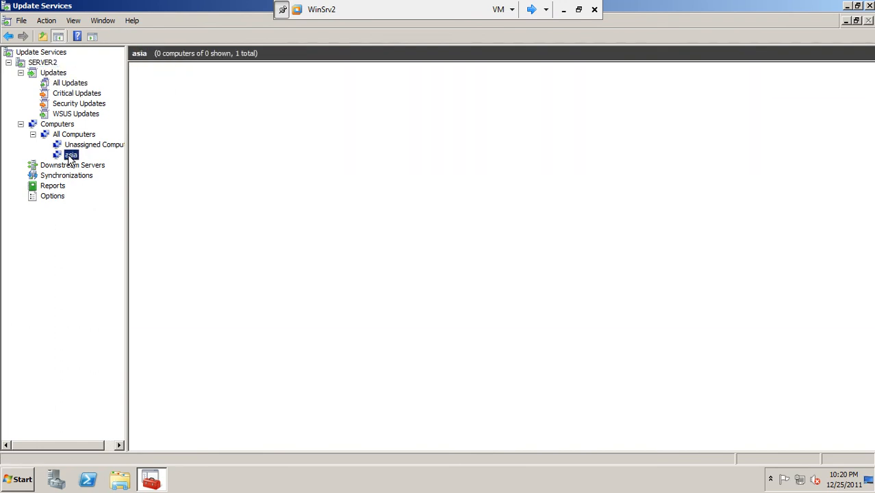
Filter Unassigned Computers to Any status, revealing server2.pak.com, while asia stays empty
left_click(84, 145)
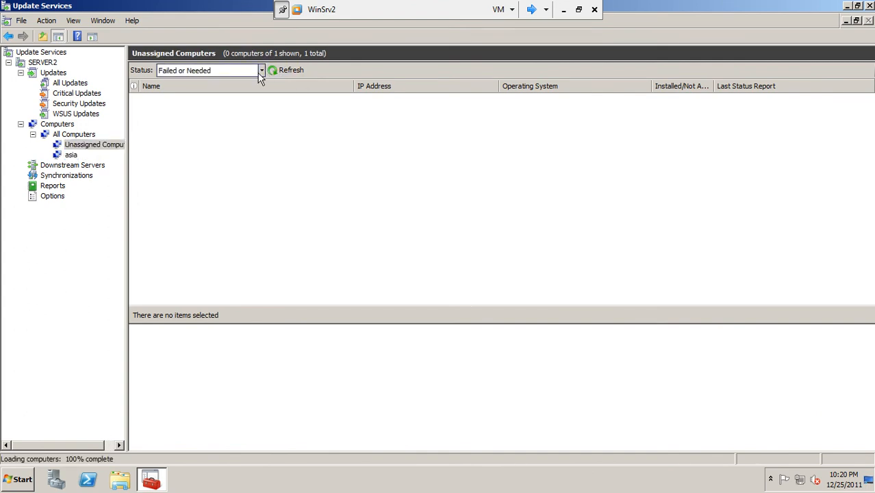
left_click(262, 70)
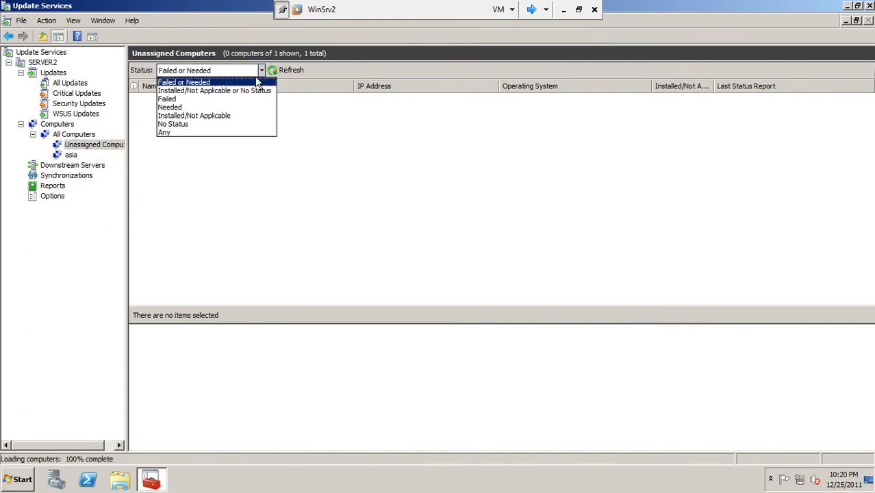
left_click(203, 132)
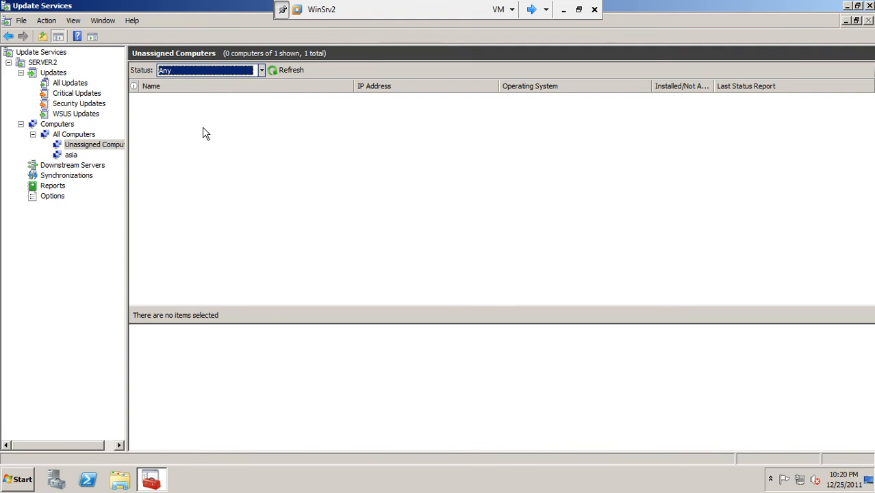
left_click(272, 71)
left_click(170, 104)
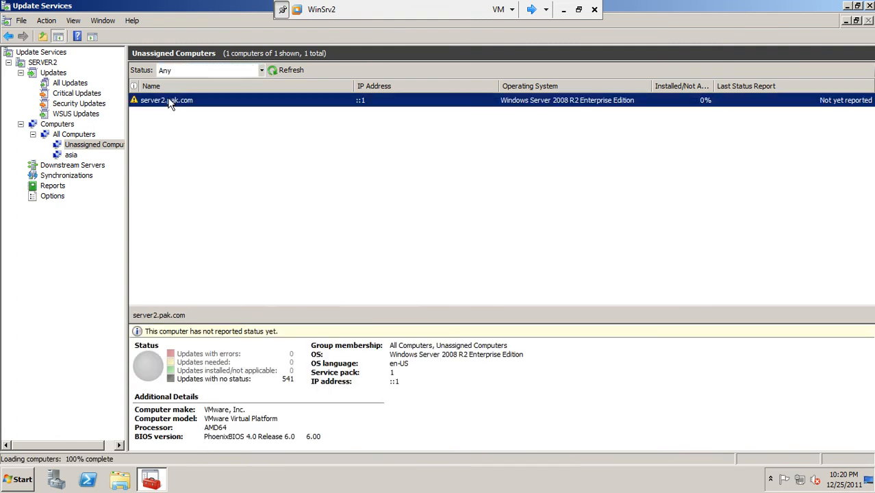
left_click(72, 156)
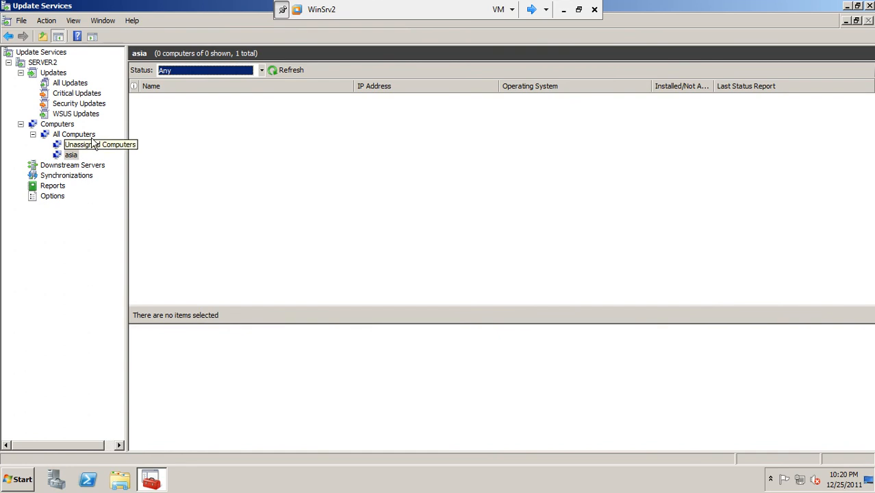
left_click(276, 71)
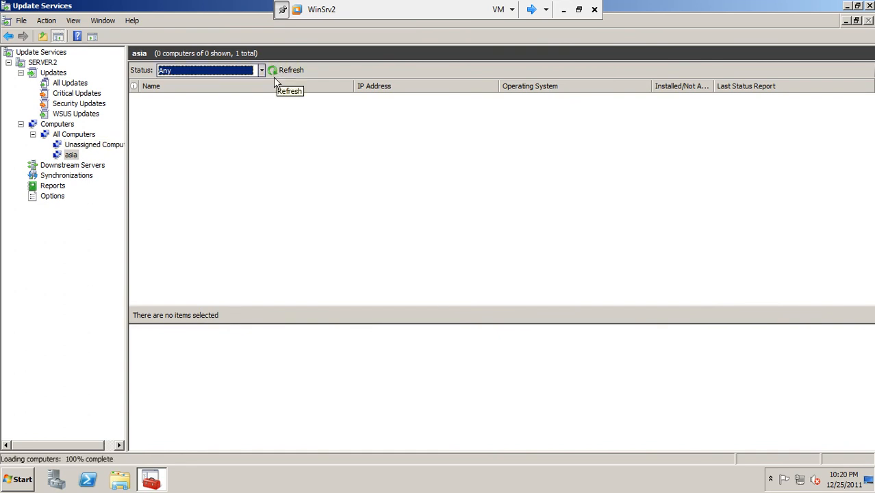
left_click(89, 145)
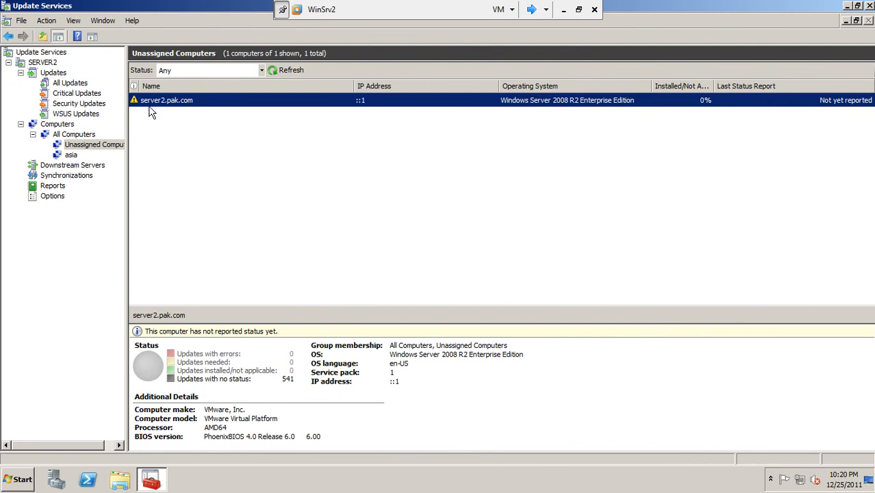
left_click(71, 155)
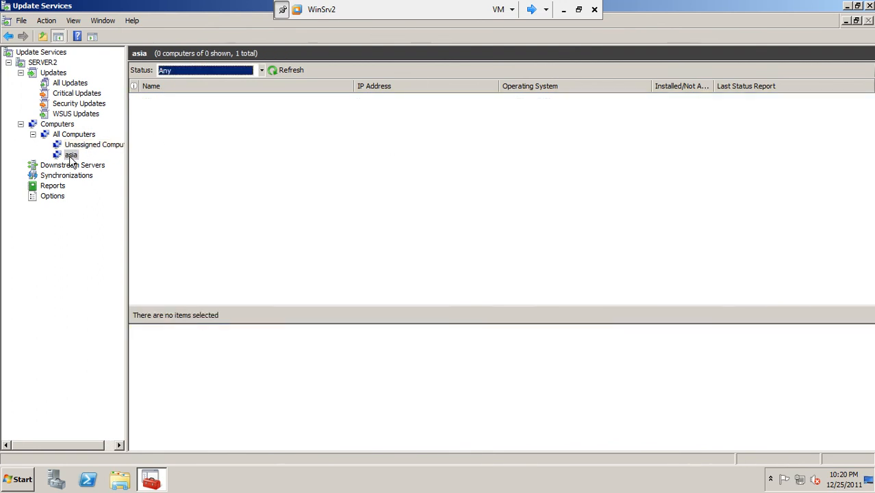
left_click(79, 146)
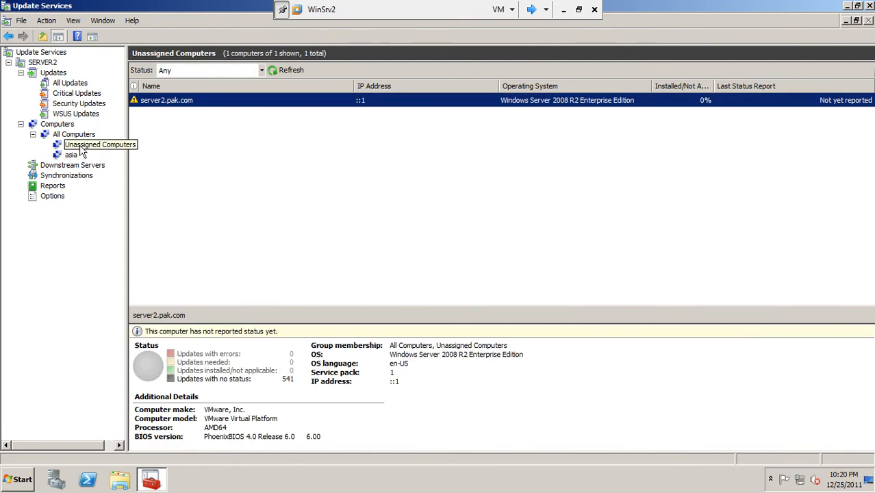
left_click(10, 482)
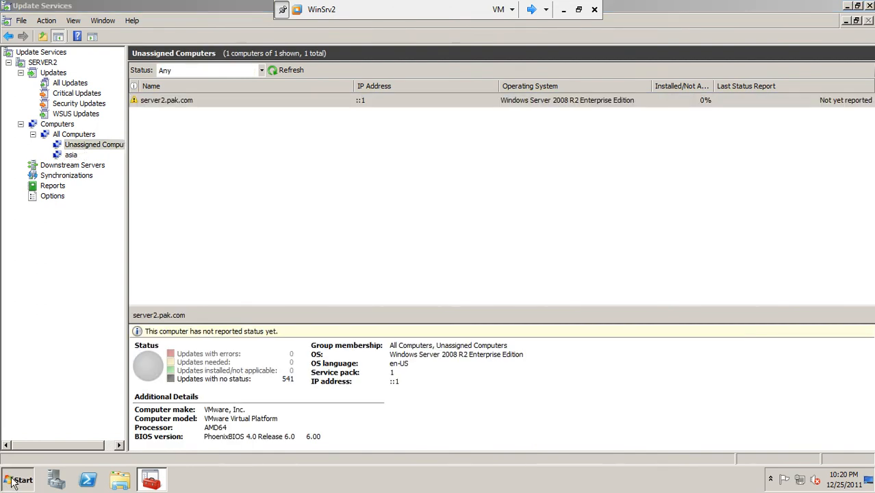
left_click(12, 482)
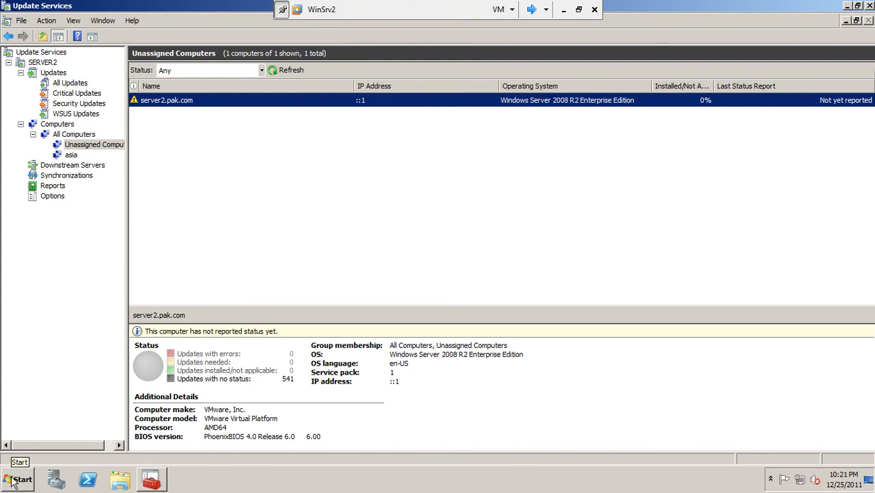
Run gpupdate in a Command Prompt on WinSrv2, then return to Update Services
left_click(12, 482)
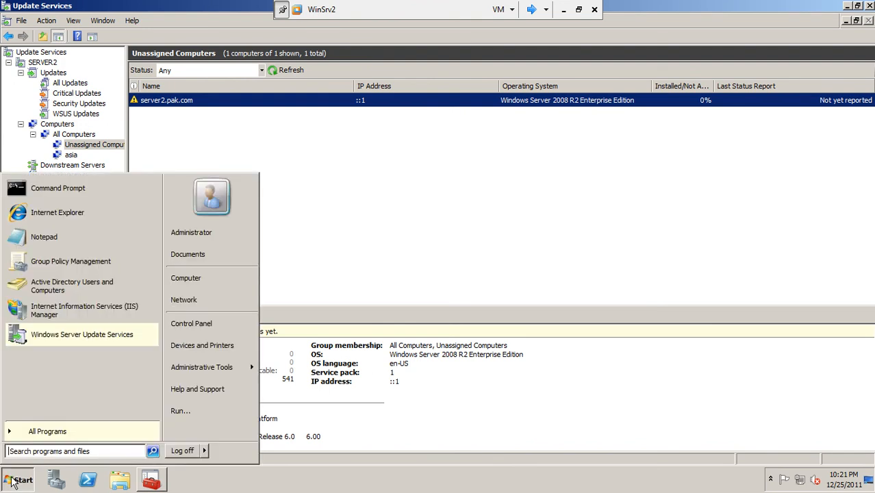
left_click(59, 192)
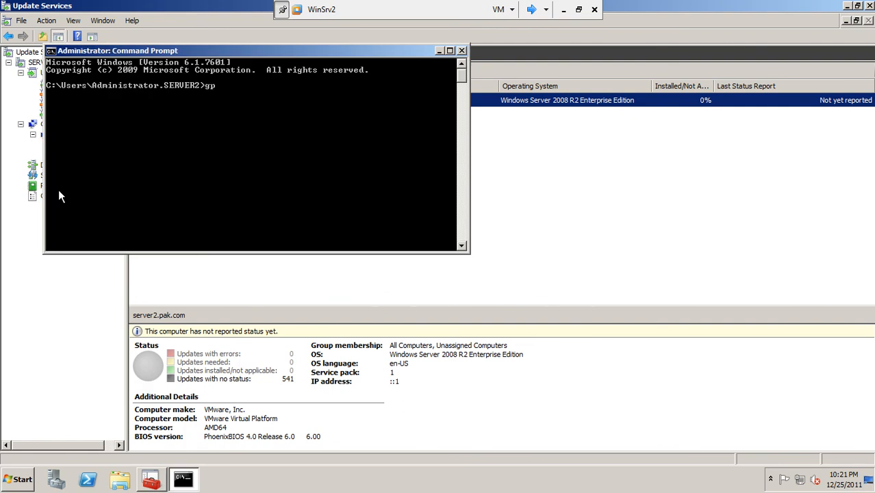
type("gpupdate")
key("Return")
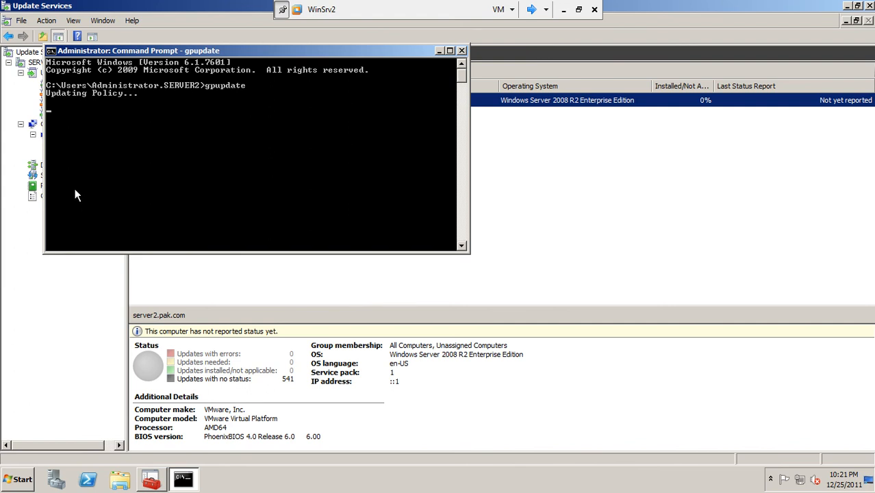
left_click_drag(225, 50, 398, 126)
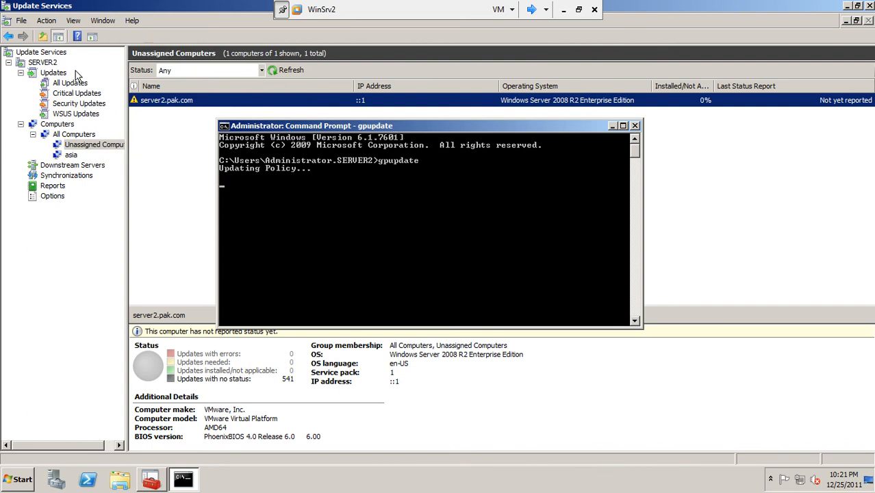
left_click(140, 99)
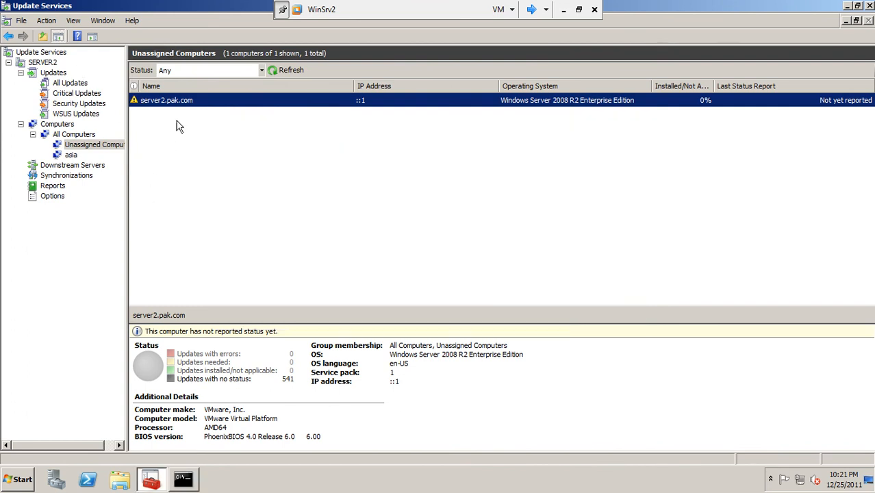
Tick the Default Automatic Approval Rule under Options > Automatic Approvals and apply it
right_click(192, 103)
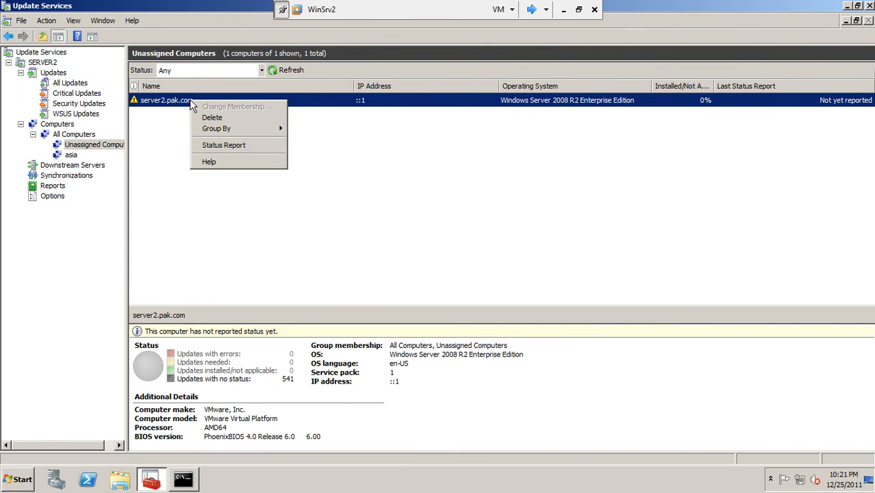
mouse_move(212, 132)
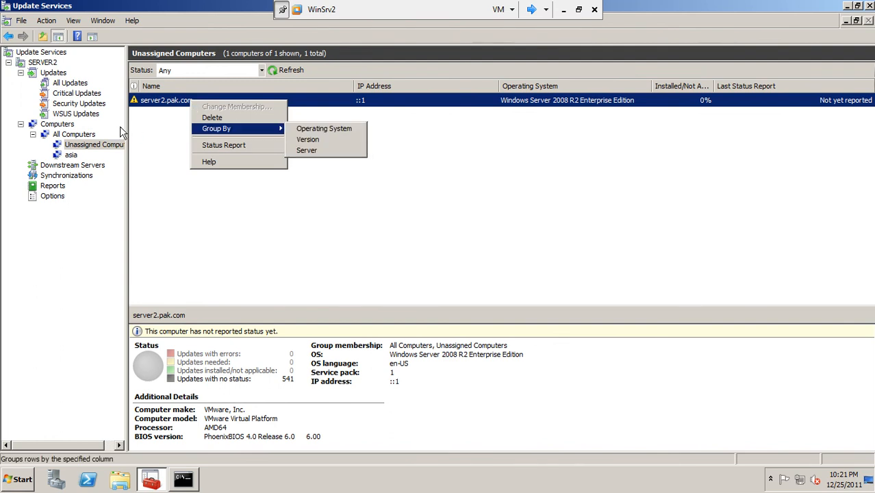
left_click(81, 136)
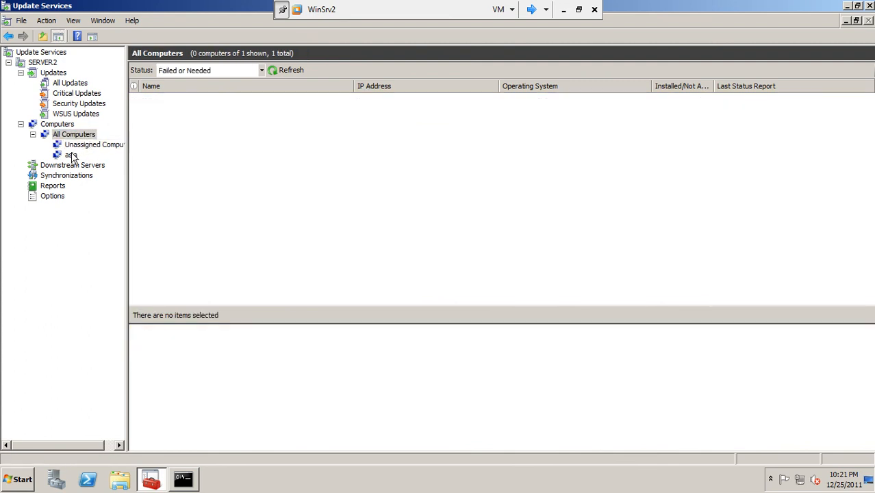
left_click(70, 155)
left_click(73, 166)
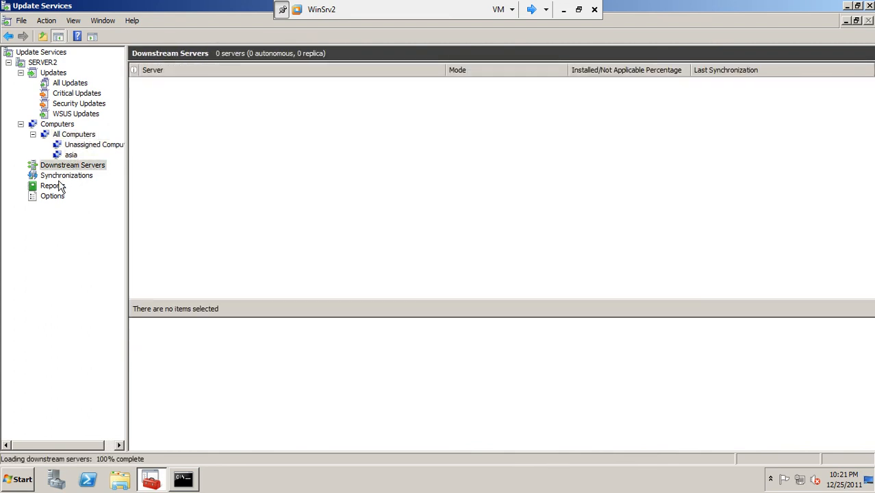
left_click(59, 177)
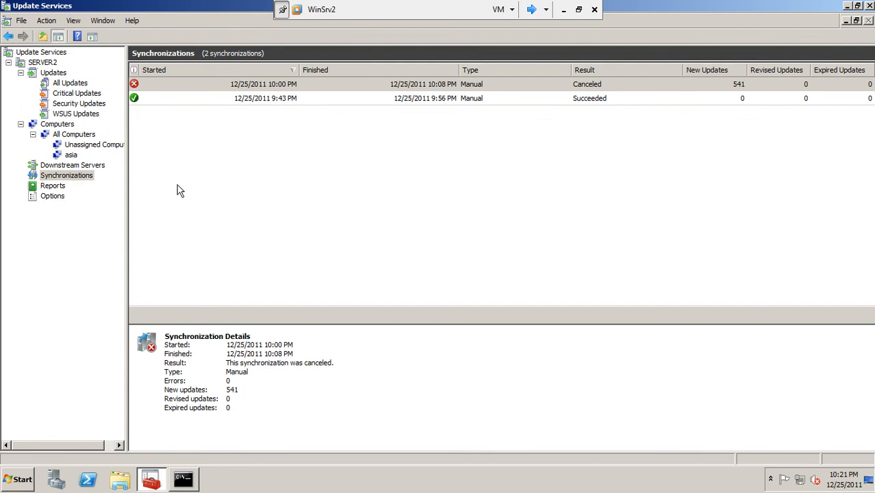
left_click(43, 198)
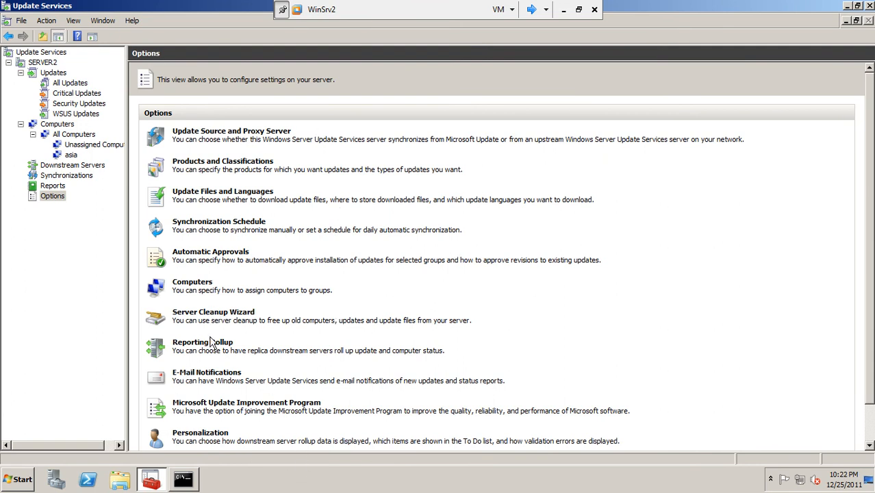
left_click(196, 251)
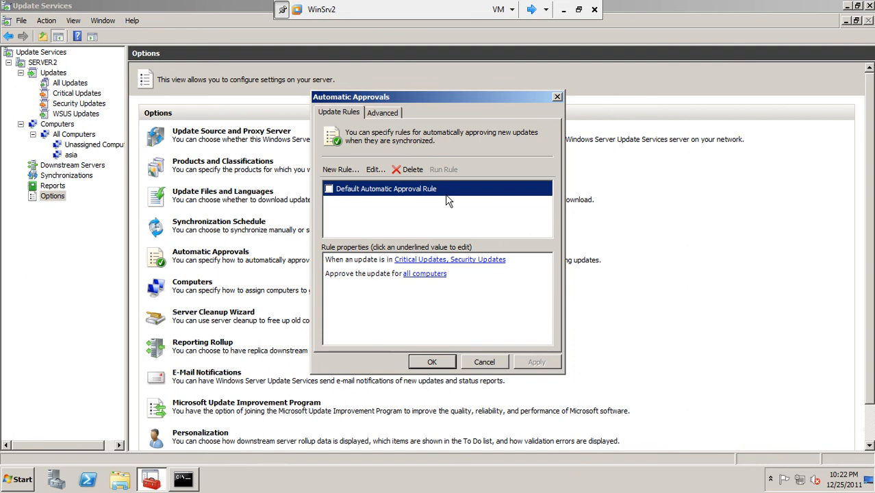
left_click(329, 188)
left_click(528, 364)
left_click(435, 363)
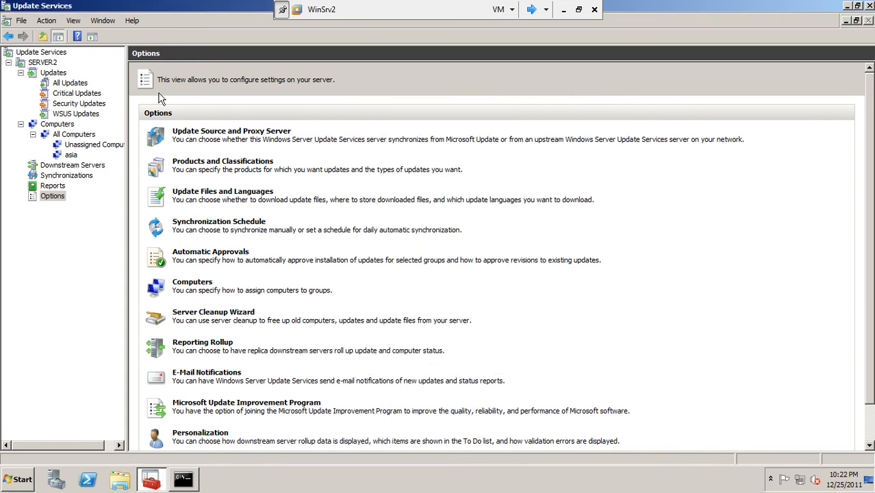
Refresh the Unassigned Computers list three times, then minimize the Update Services console
left_click(77, 93)
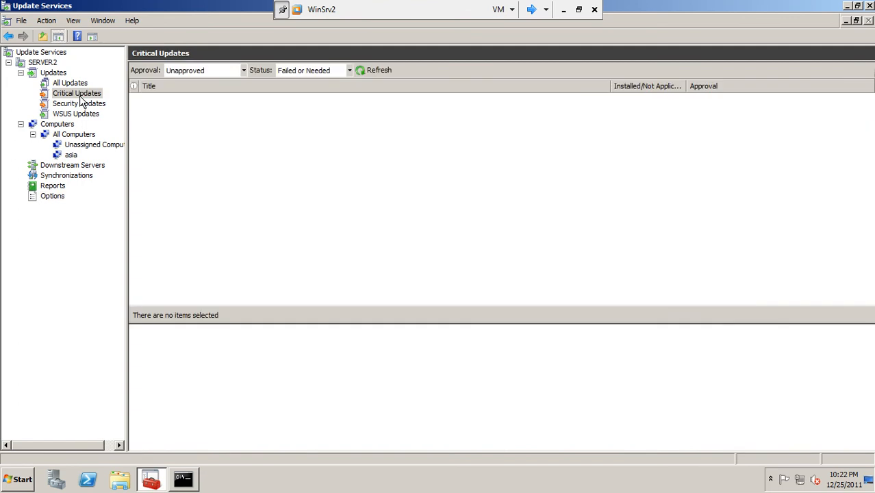
left_click(75, 155)
left_click(82, 145)
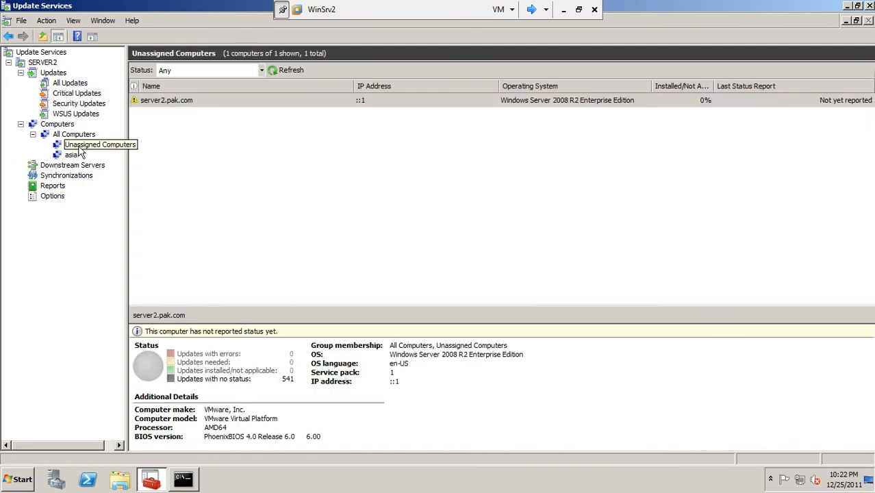
left_click(277, 70)
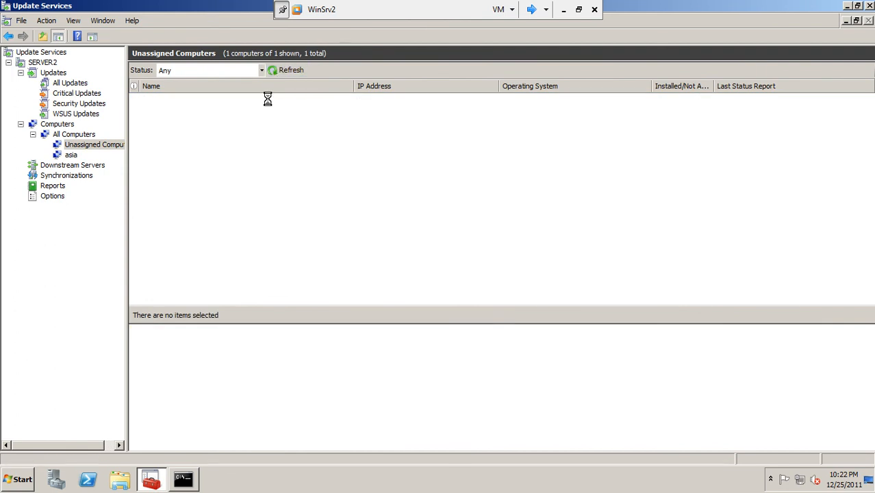
left_click(276, 69)
left_click(276, 70)
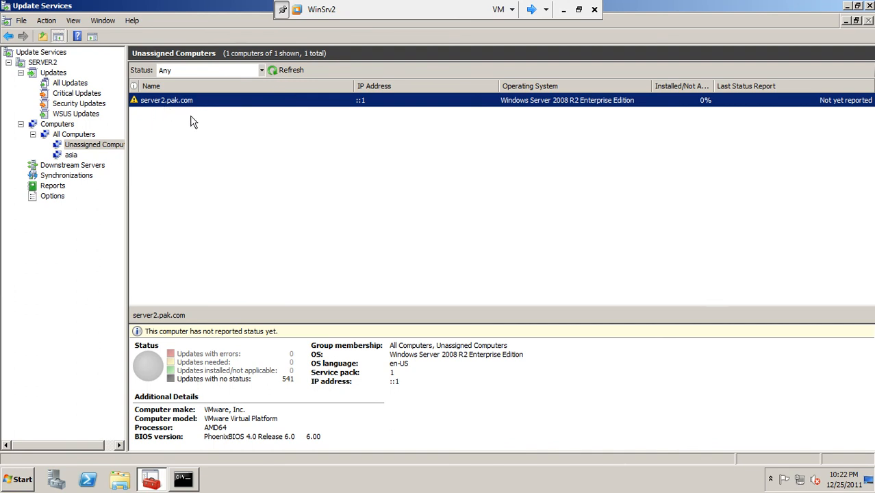
left_click(847, 6)
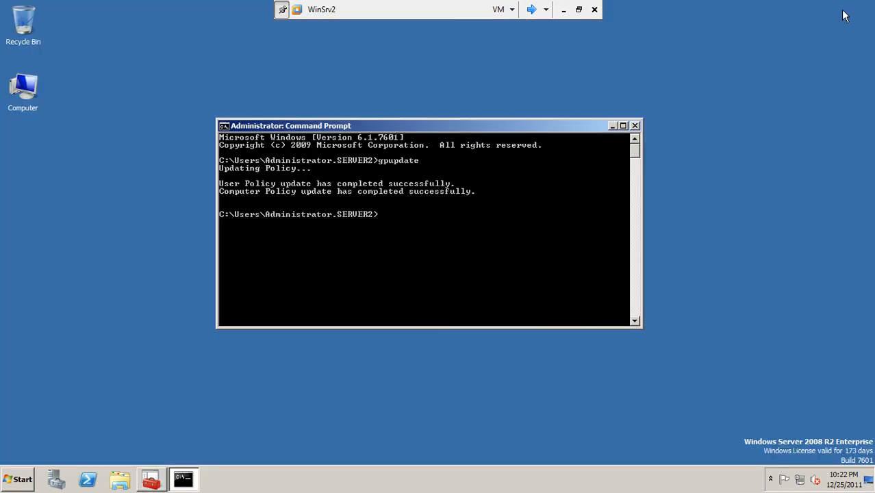
Close the gpupdate Command Prompt, launch Active Directory Users and Computers, and refresh the desktop
left_click(635, 126)
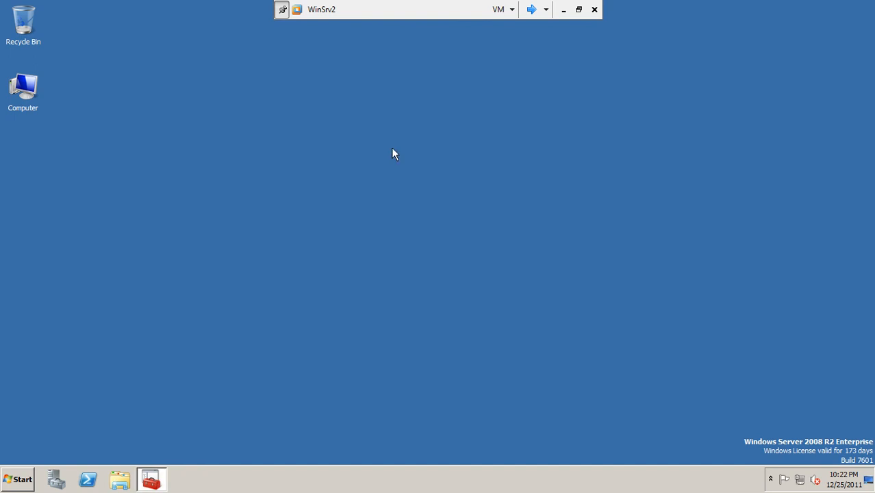
right_click(26, 91)
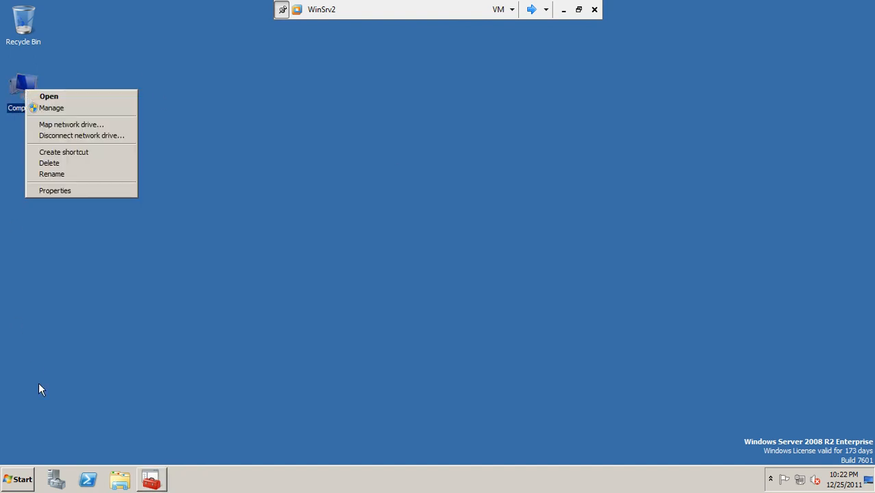
left_click(22, 477)
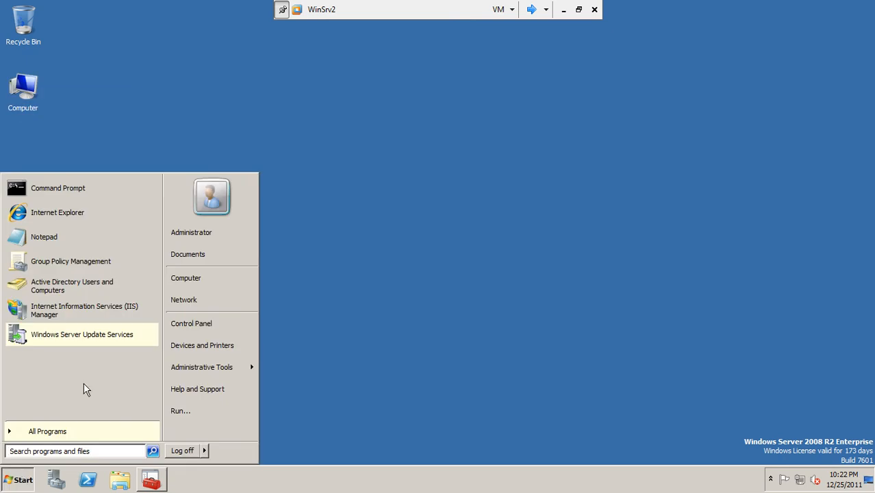
left_click(221, 370)
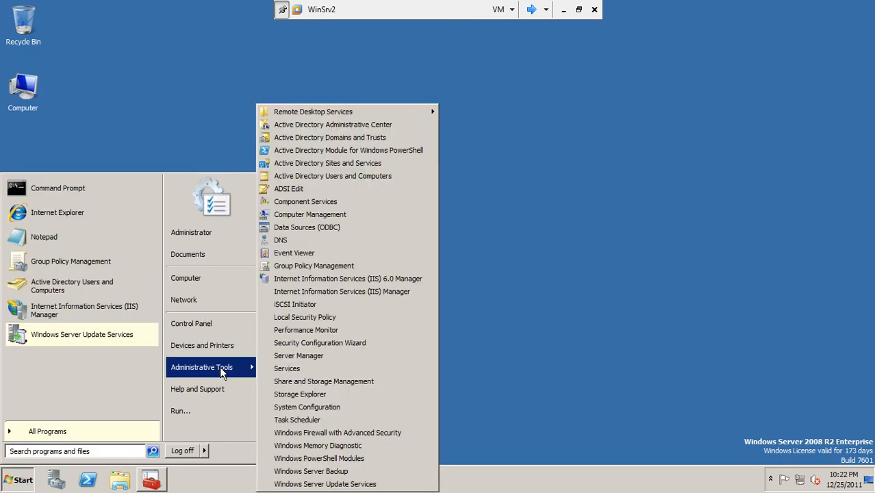
left_click(360, 176)
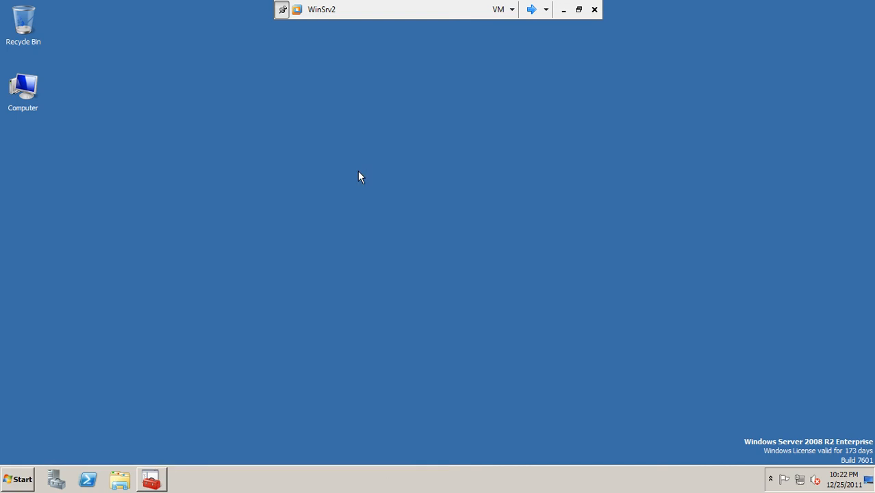
right_click(309, 170)
left_click(324, 193)
Verify CLIENT2 is listed under pak.com > Computers in Active Directory Users and Computers, then close it
left_click(150, 479)
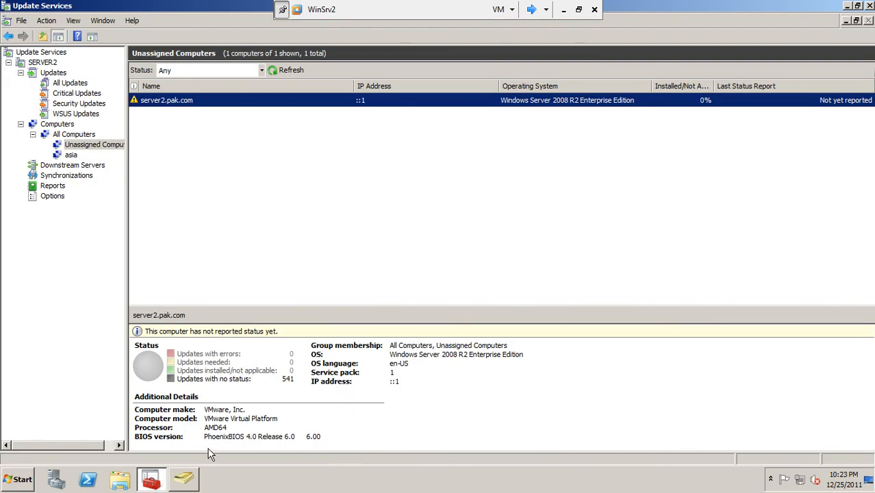
left_click(182, 488)
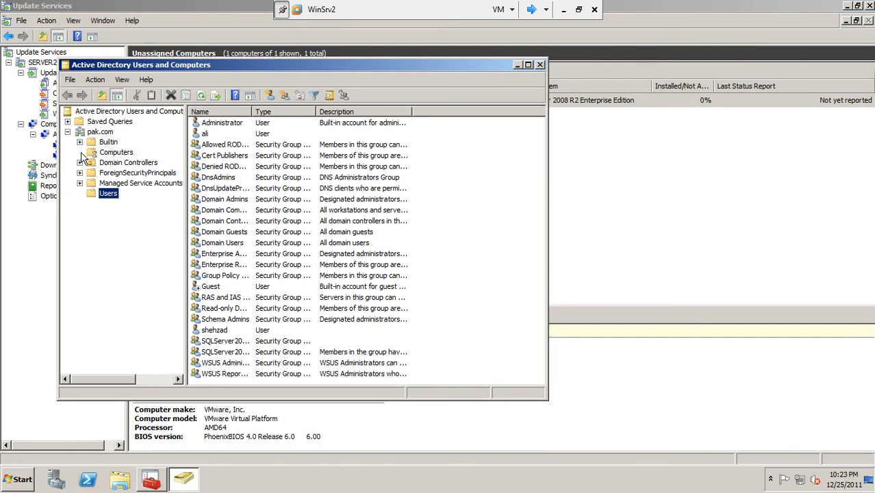
left_click(106, 154)
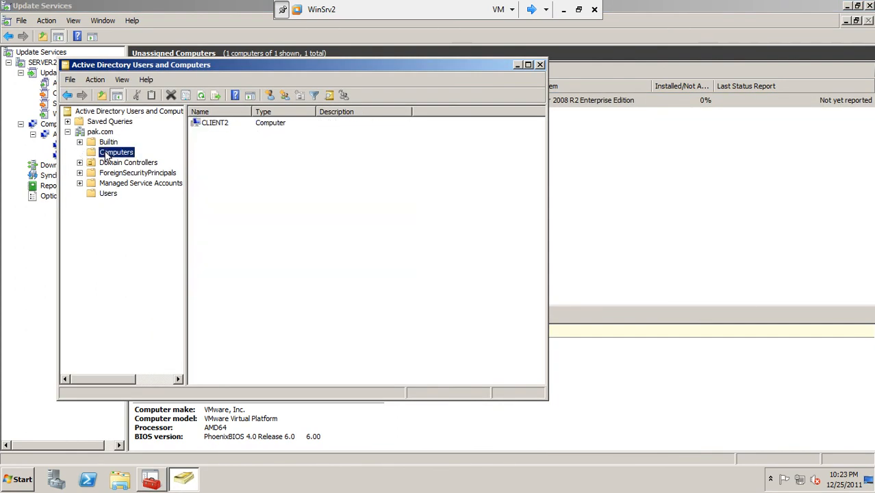
left_click(212, 128)
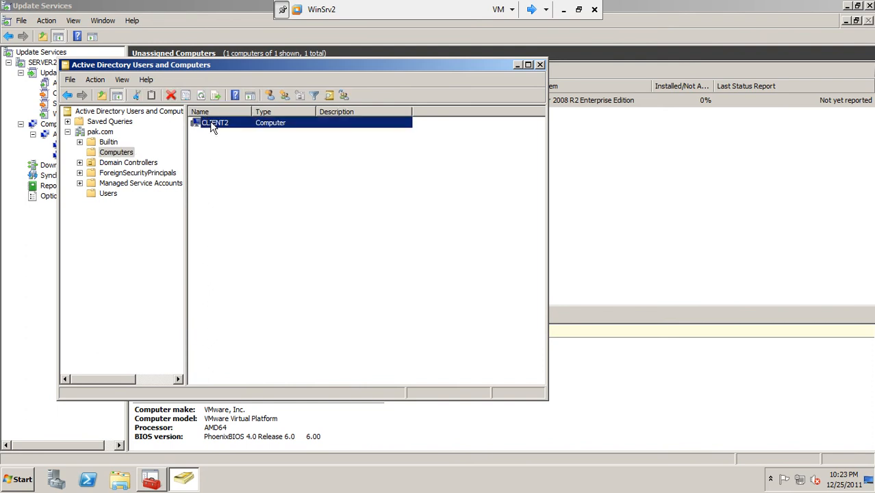
right_click(212, 124)
left_click(338, 276)
left_click(216, 126)
left_click(540, 65)
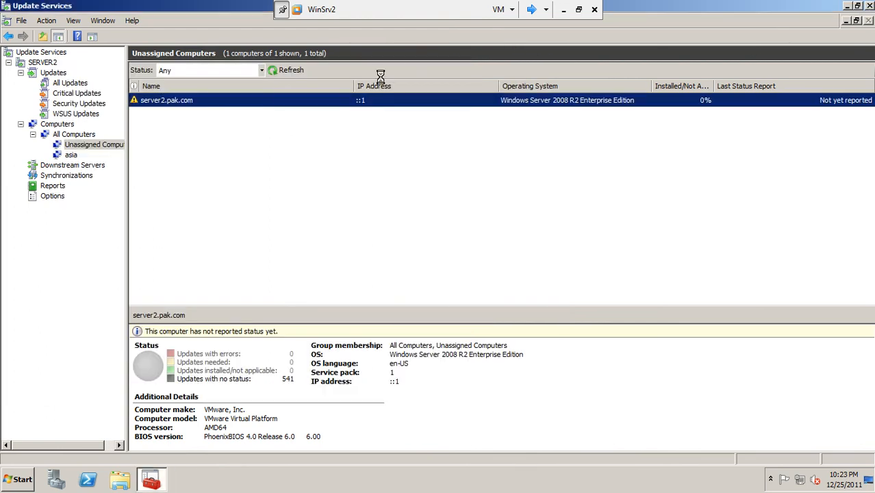
Close the Update Services console and relaunch Windows Server Update Services from the Start menu
left_click(869, 6)
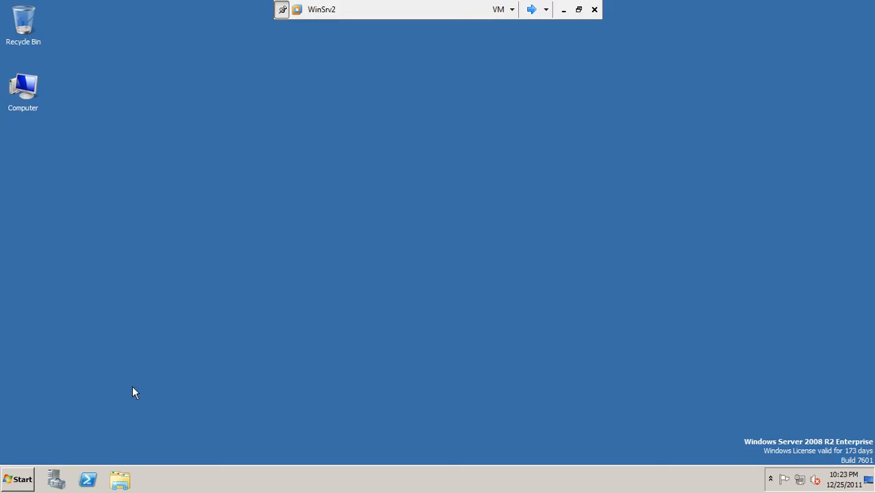
left_click(14, 481)
mouse_move(202, 364)
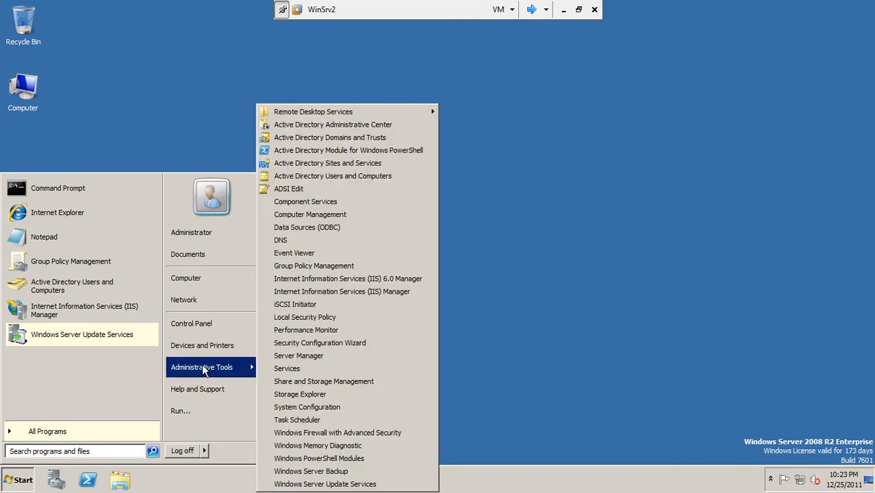
left_click(306, 484)
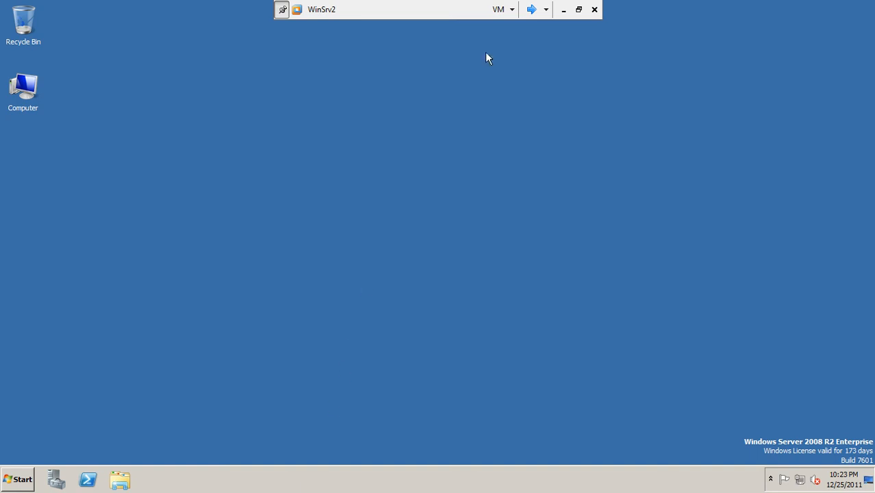
On the Client2 VM, switch user and log on as the domain user with the account password
left_click(531, 8)
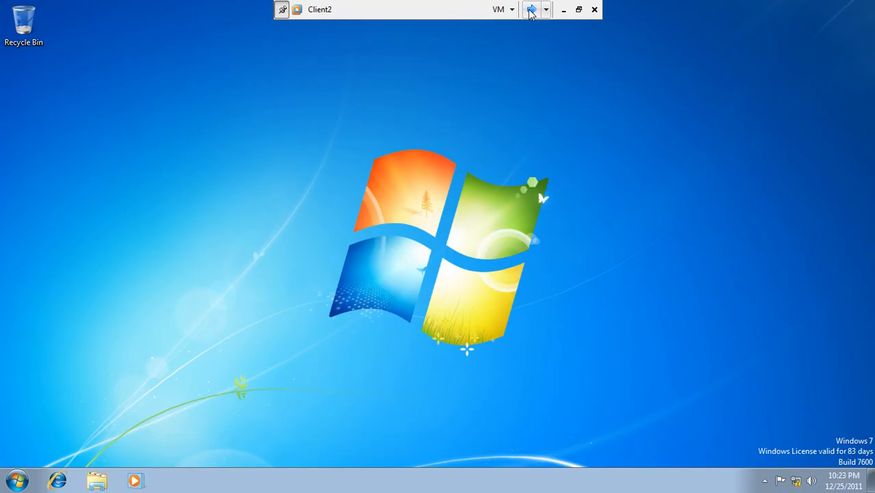
left_click(17, 481)
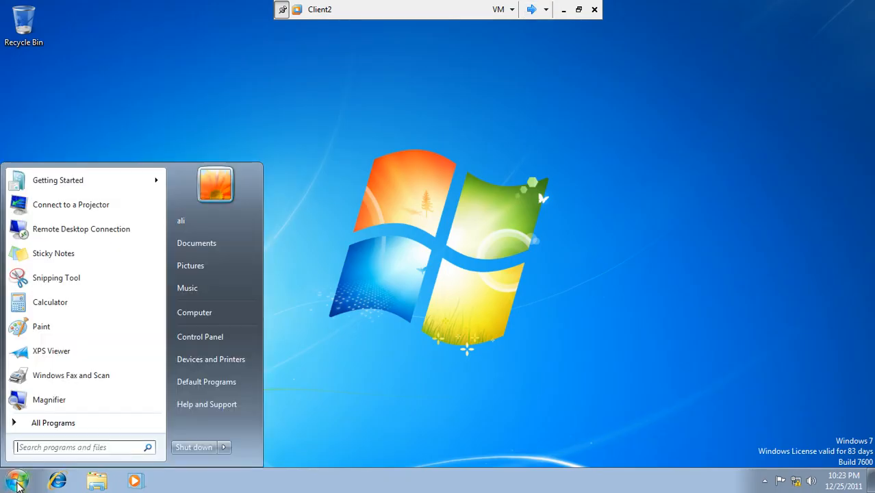
left_click(223, 447)
left_click(284, 387)
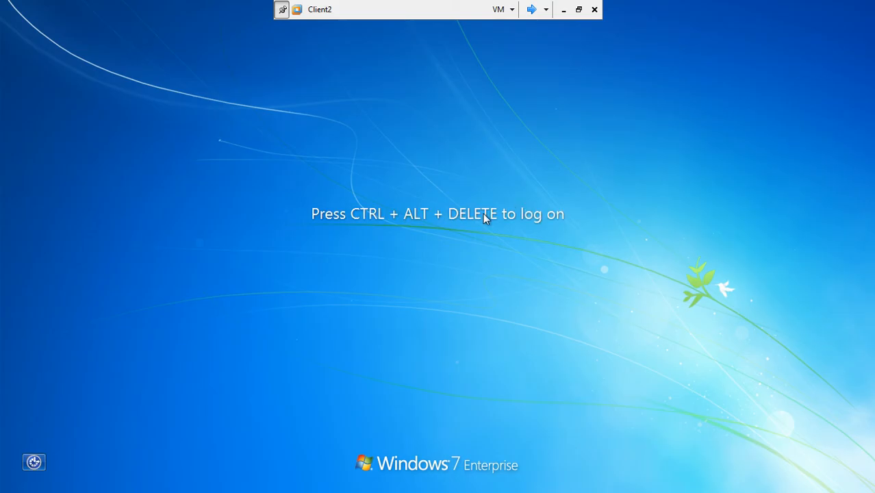
key("ctrl+alt+Delete")
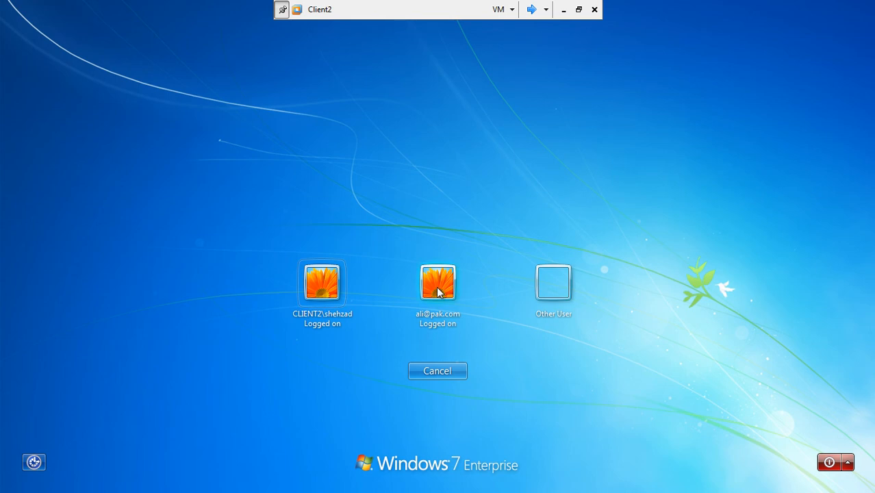
left_click(439, 292)
type("P")
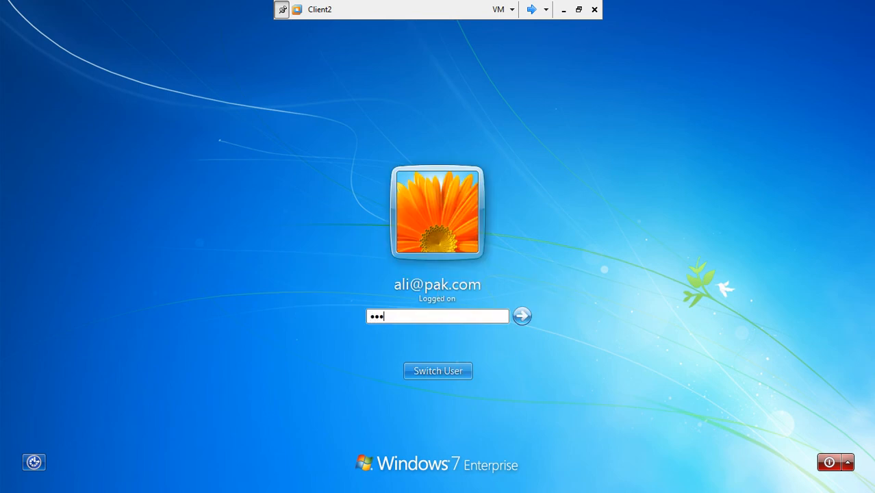
key("Return")
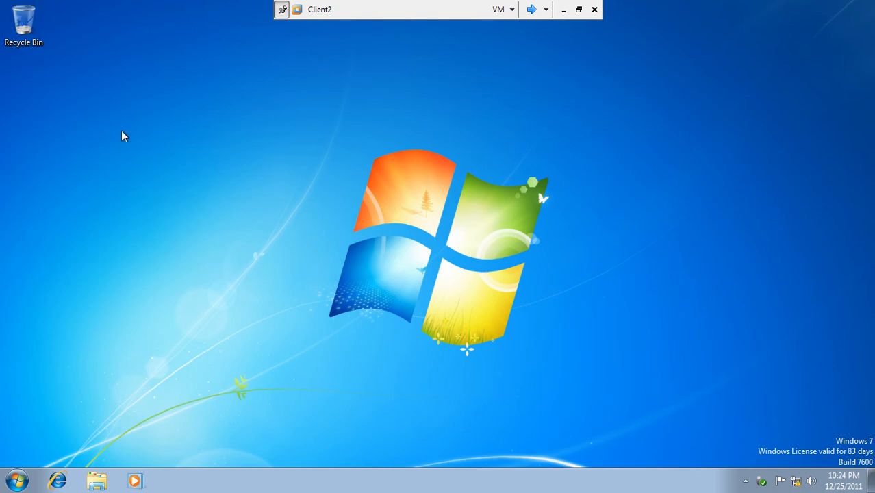
Turn off Action Center messages for spyware, Windows Update, firewall, backup and virus protection
left_click(781, 482)
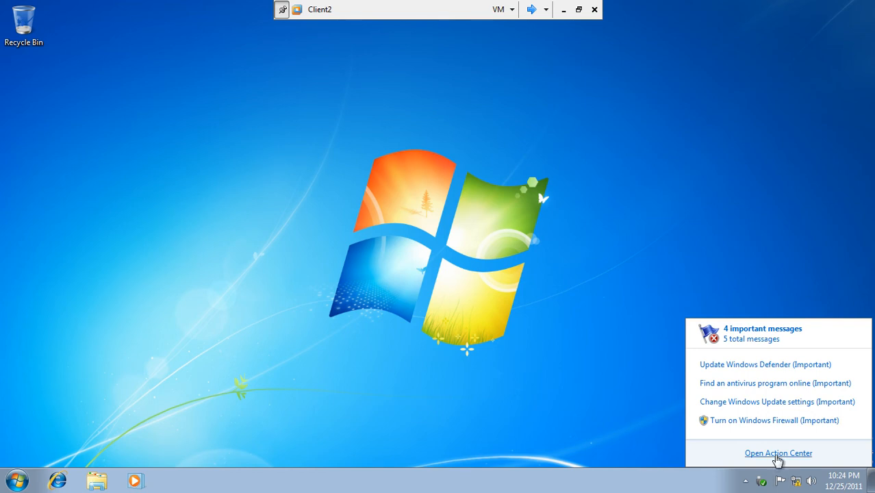
left_click(778, 453)
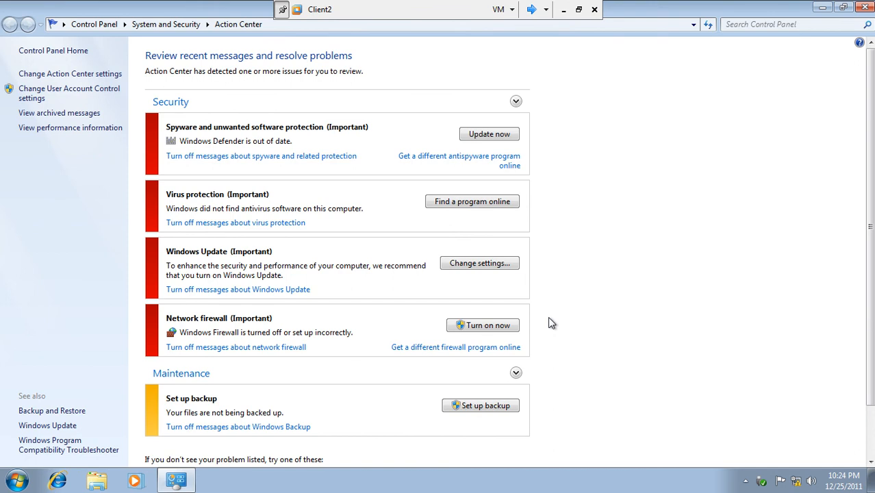
left_click(292, 165)
left_click(264, 223)
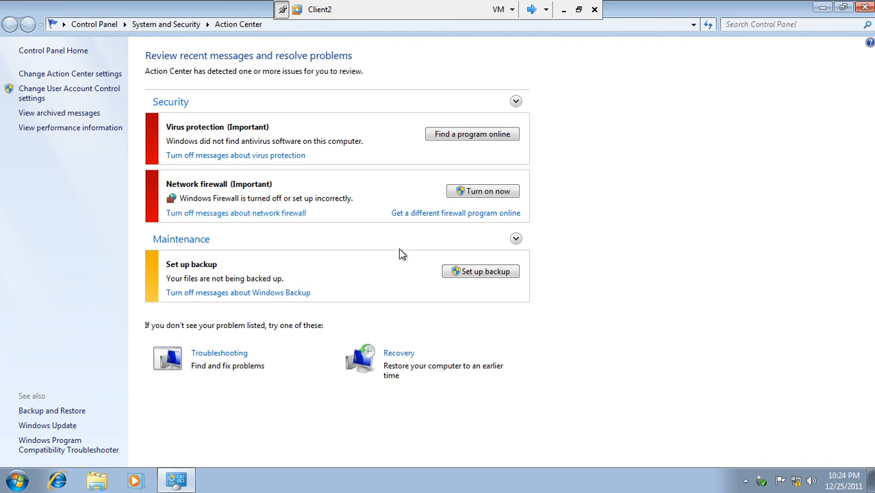
left_click(251, 214)
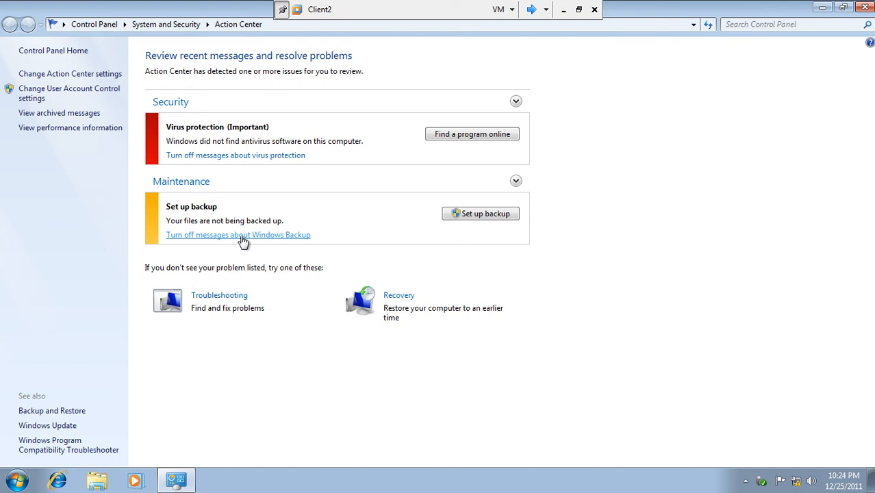
left_click(243, 236)
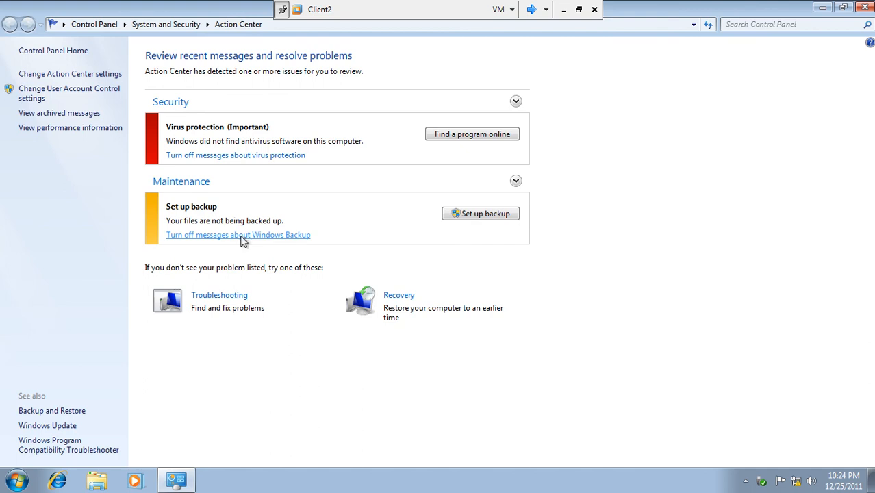
left_click(264, 155)
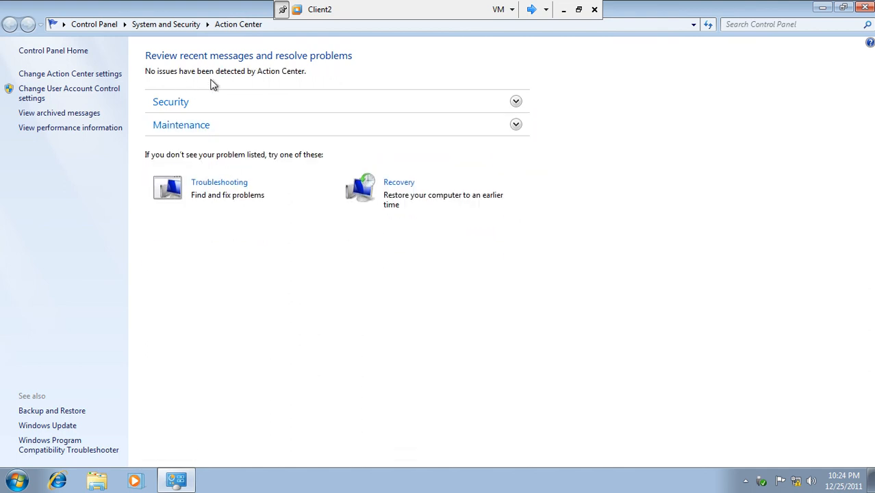
left_click(162, 26)
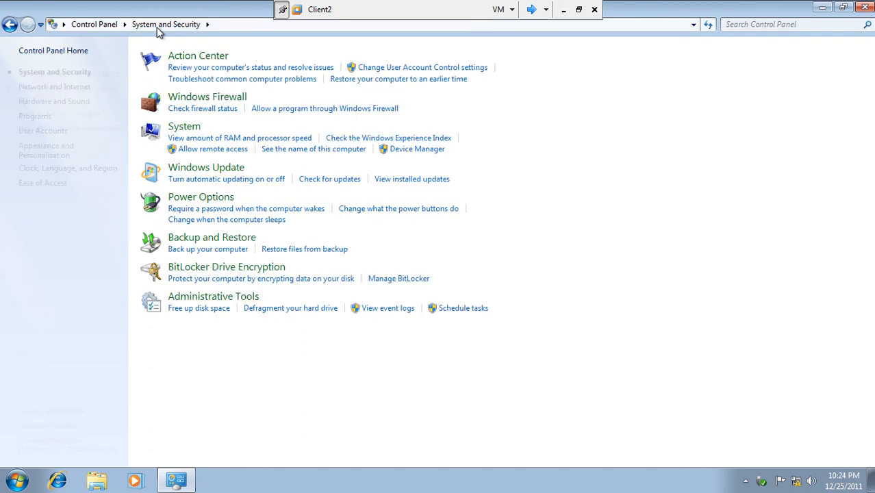
Check the Windows Update status page showing updates never checked or installed, then close it
left_click(193, 173)
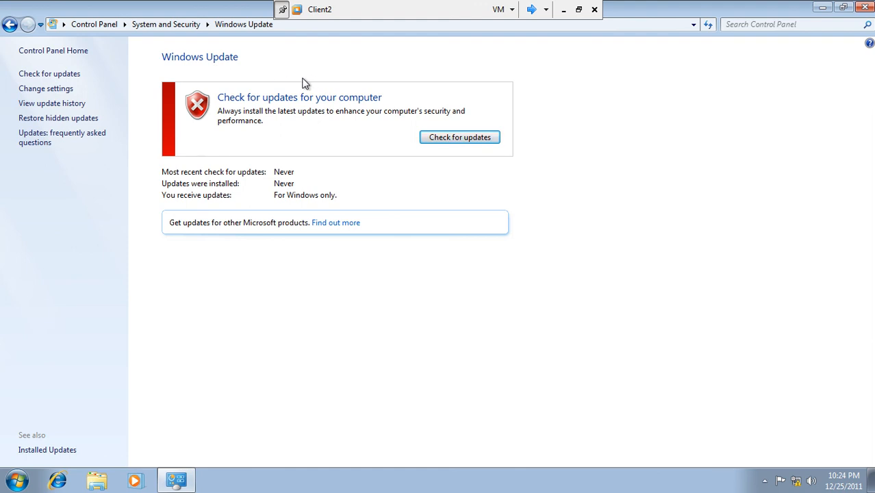
left_click(865, 7)
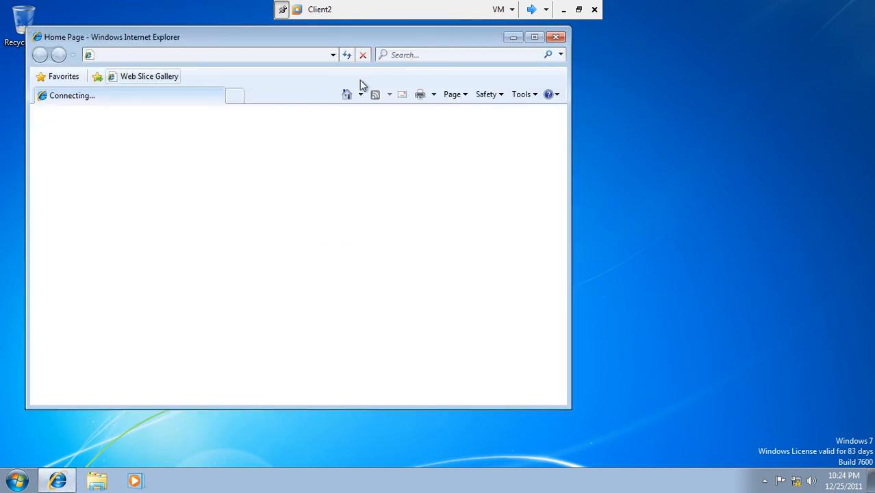
left_click(307, 57)
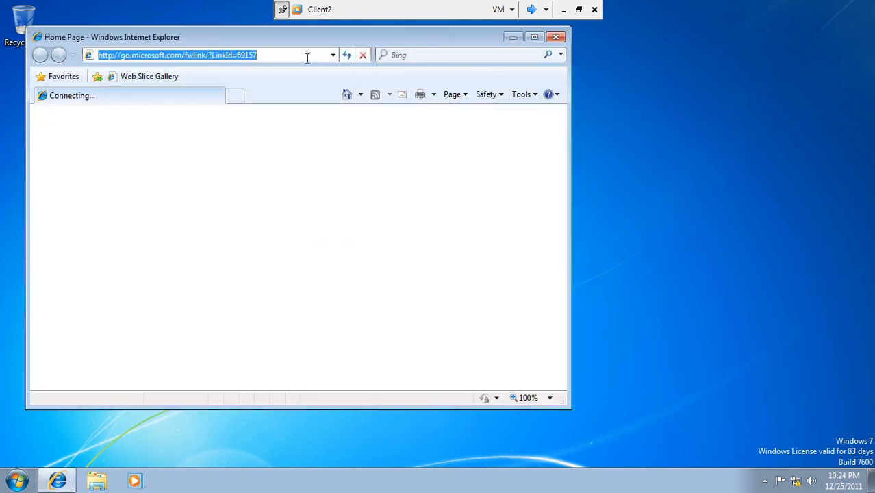
type("http:/")
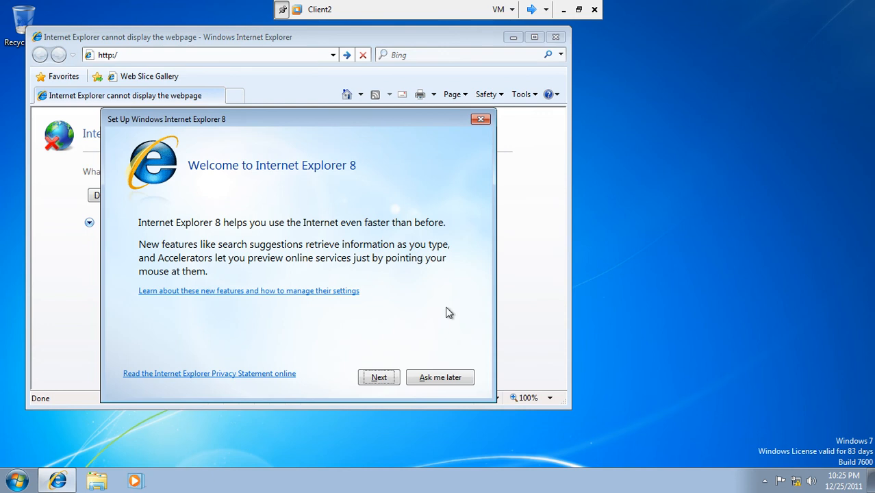
left_click(433, 375)
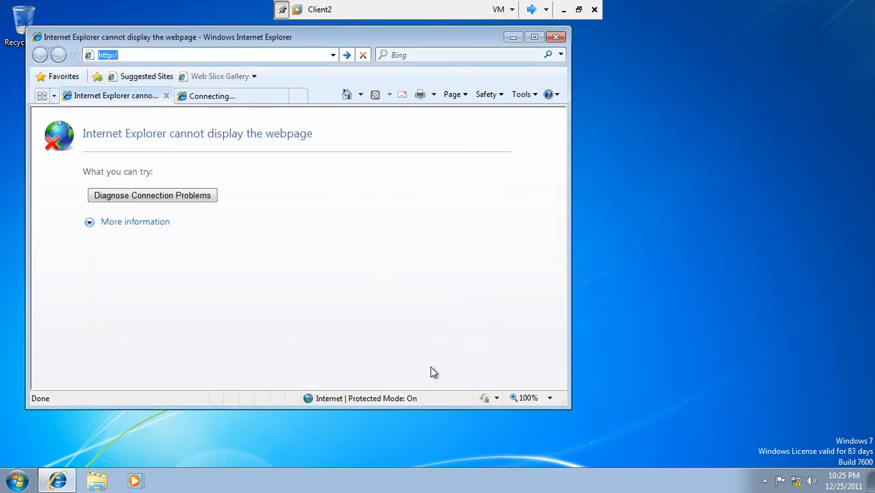
left_click(142, 56)
type("http")
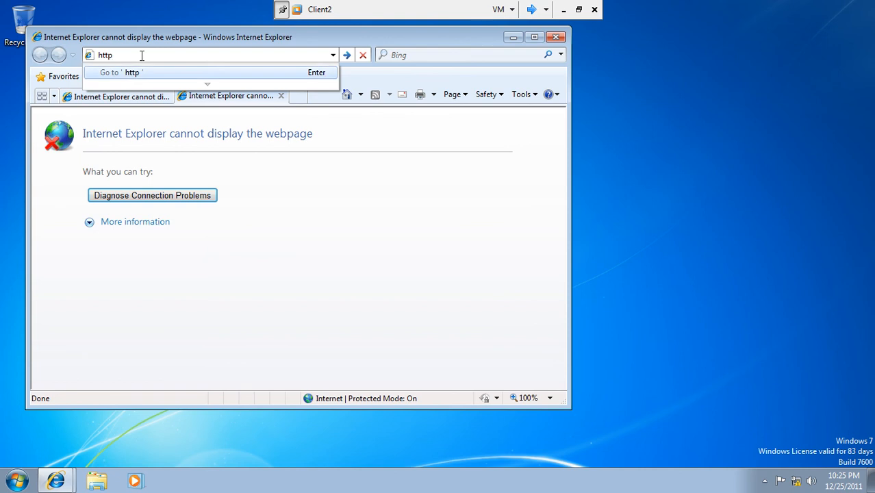
type("://server2")
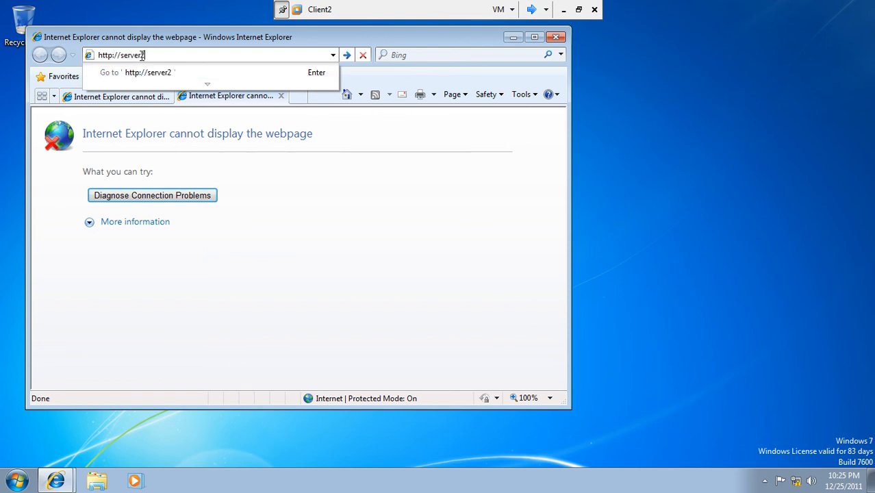
key("Return")
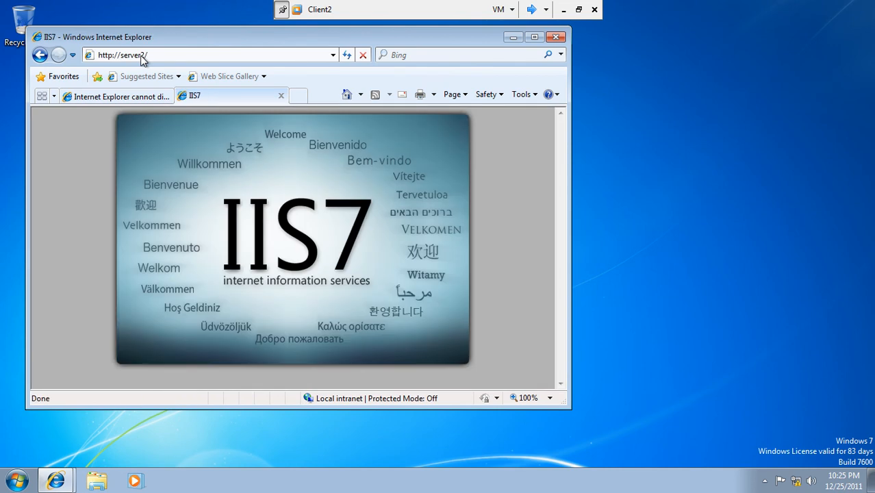
left_click(152, 56)
left_click(158, 56)
type("selfupd")
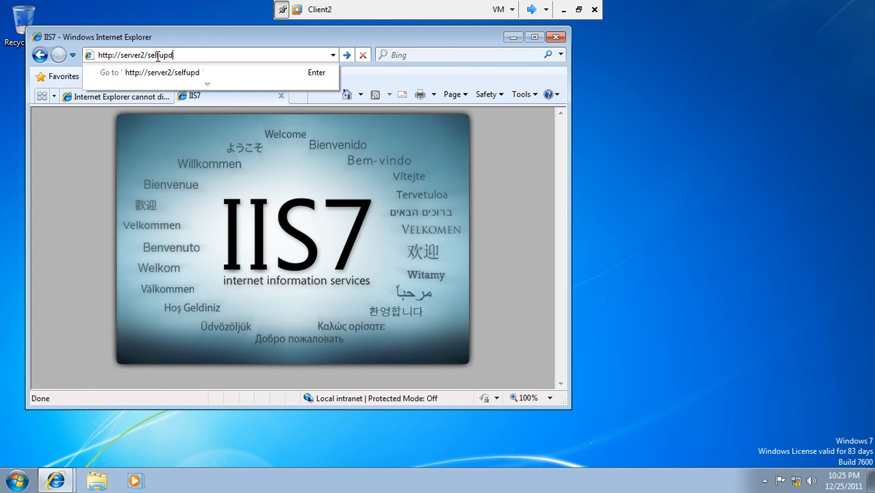
type("ate")
key("Return")
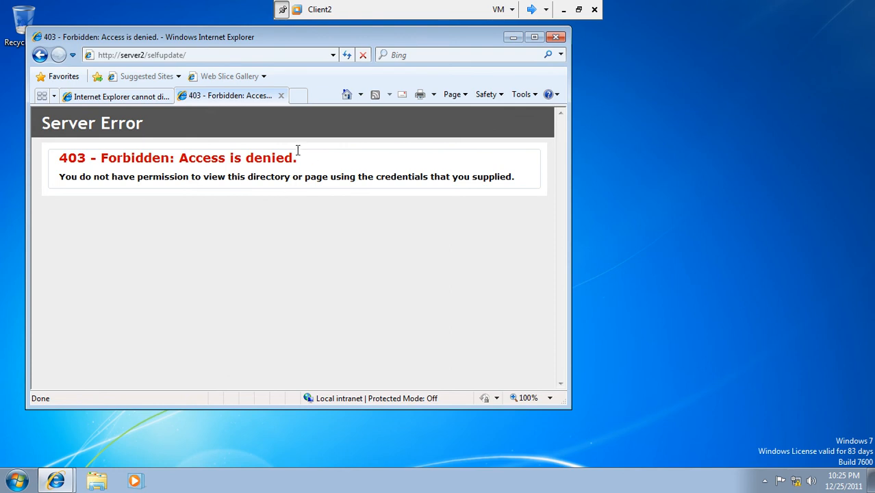
left_click(203, 56)
left_click(202, 56)
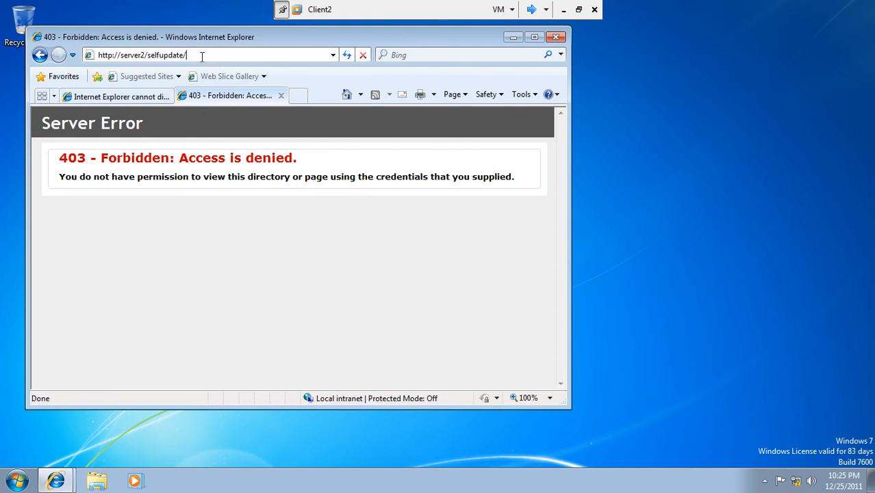
key("BackSpace")
key("BackSpace")
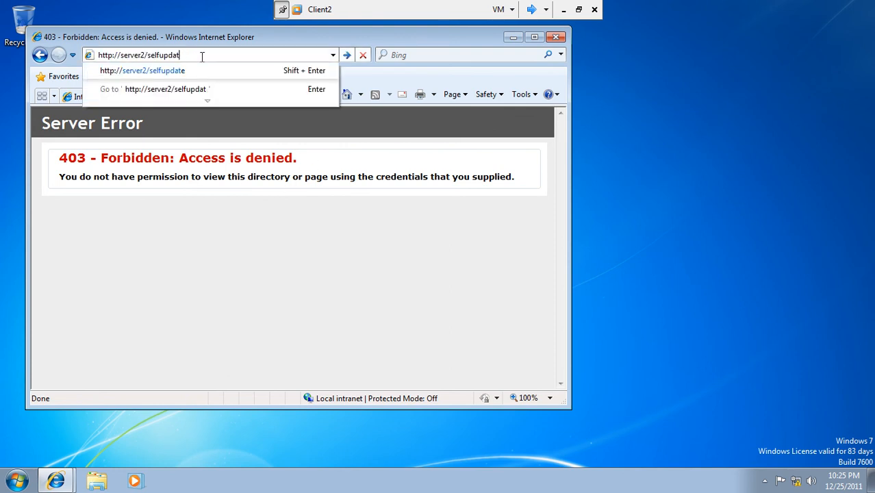
key("Return")
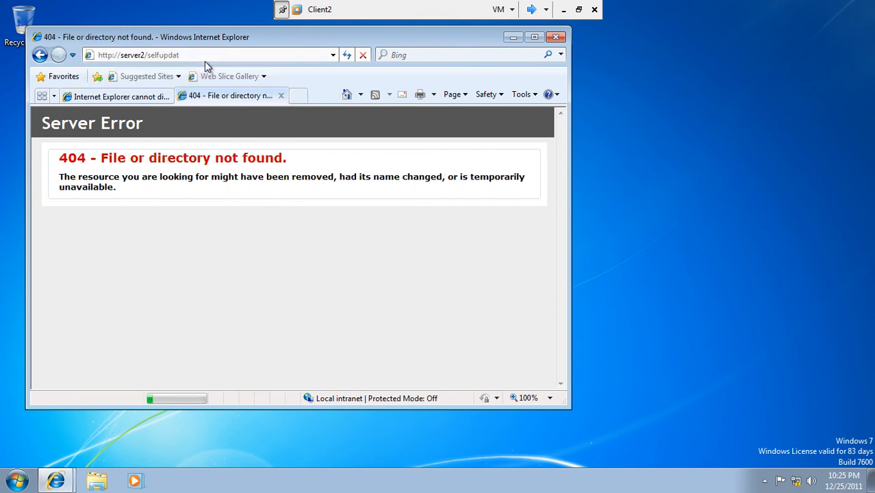
Close the cannot-display-page tab and exit Internet Explorer
left_click(164, 96)
left_click(166, 96)
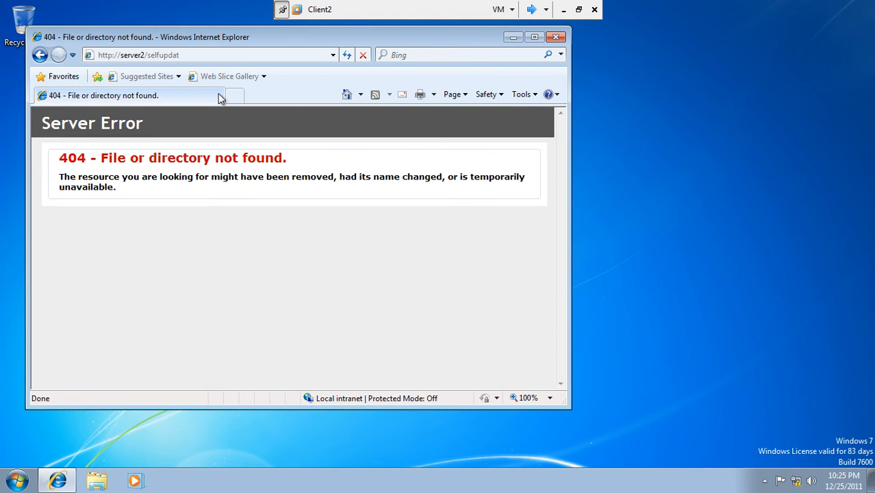
left_click(556, 38)
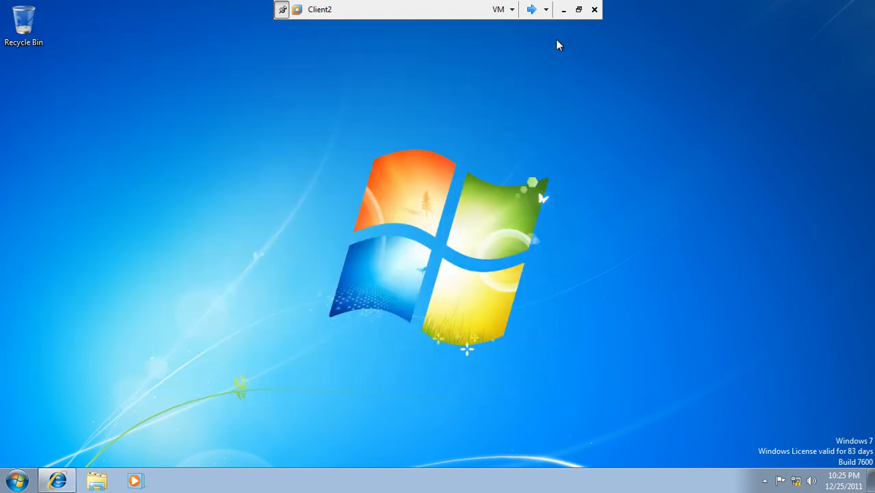
On WinSrv2, cycle the asia group's status filter, settle on Any, and refresh the list
left_click(531, 9)
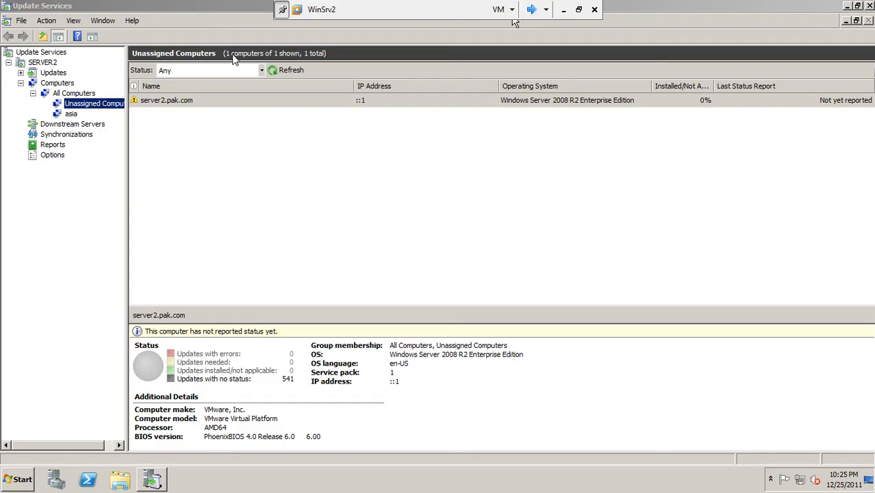
left_click(278, 74)
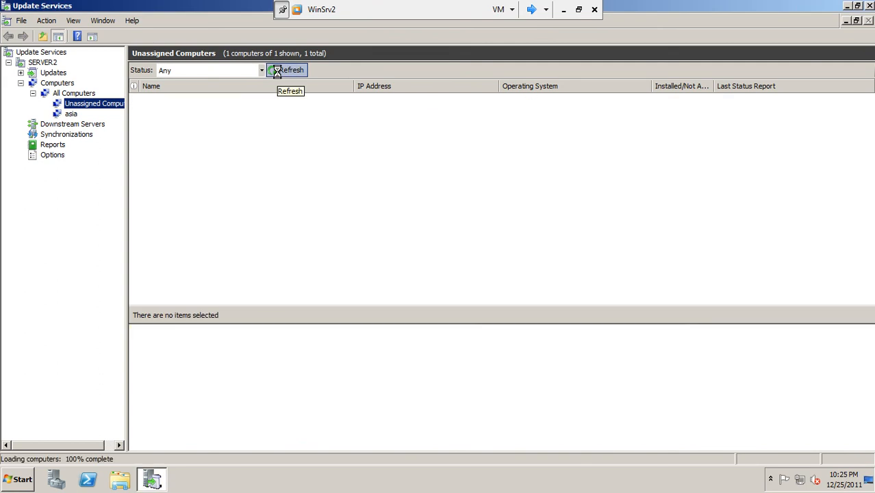
left_click(71, 114)
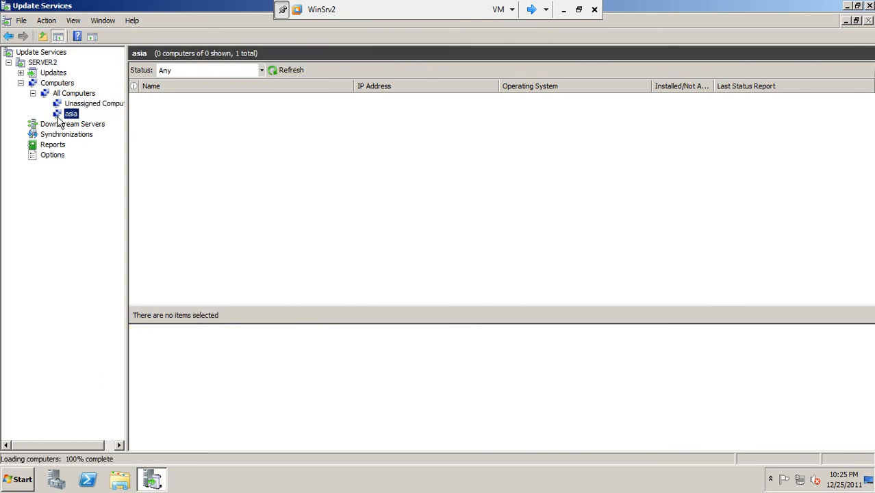
left_click(263, 71)
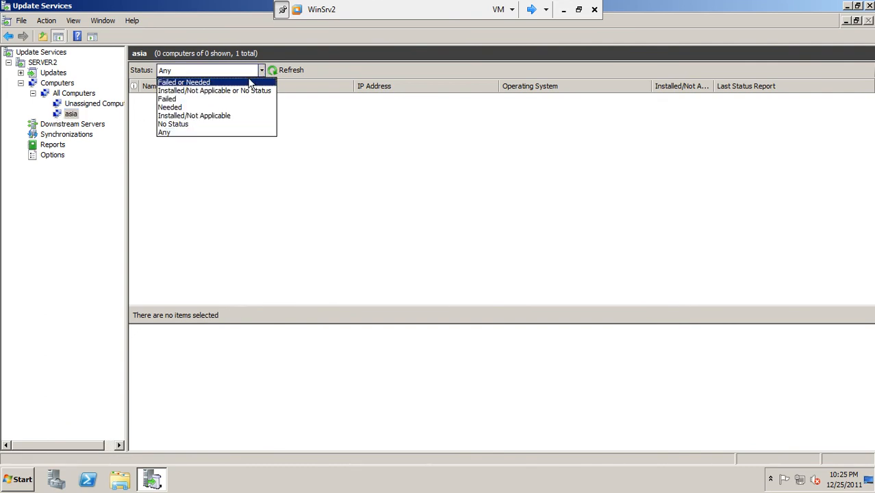
left_click(245, 82)
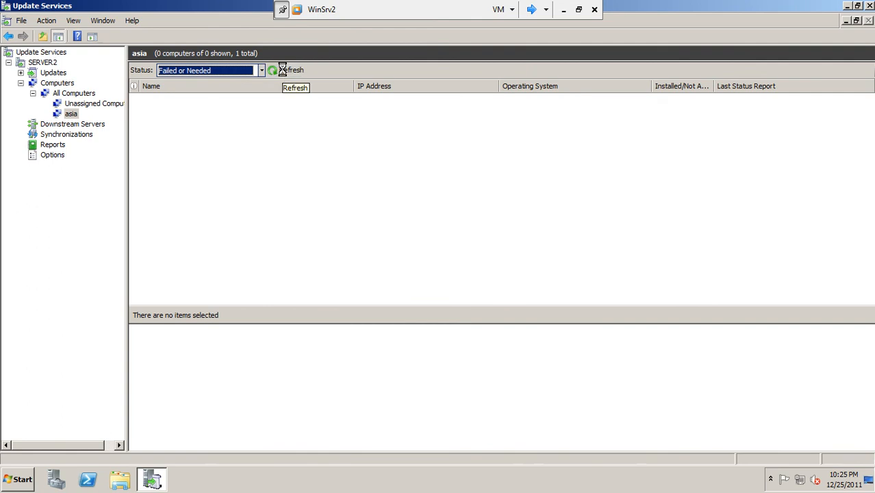
left_click(260, 70)
left_click(250, 91)
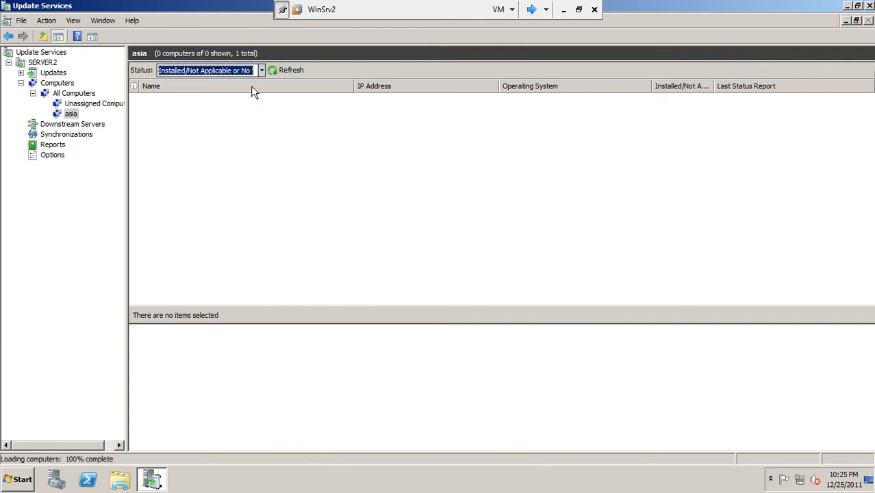
left_click(261, 71)
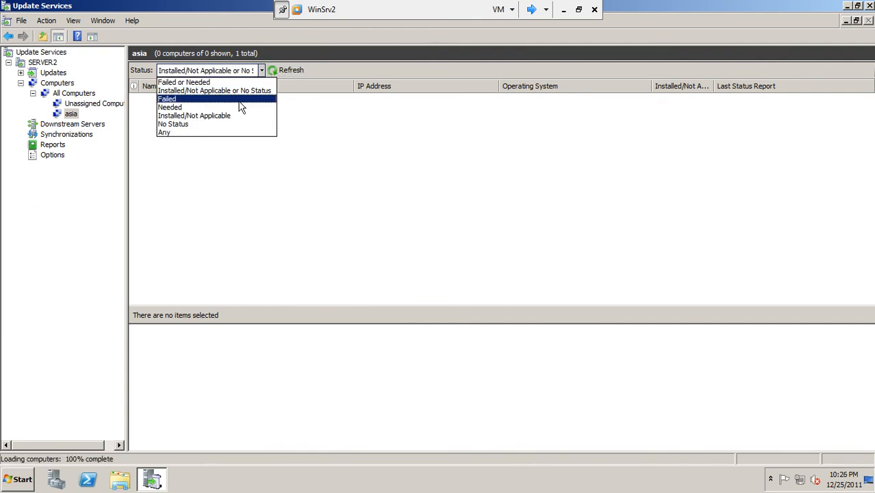
left_click(240, 100)
left_click(262, 71)
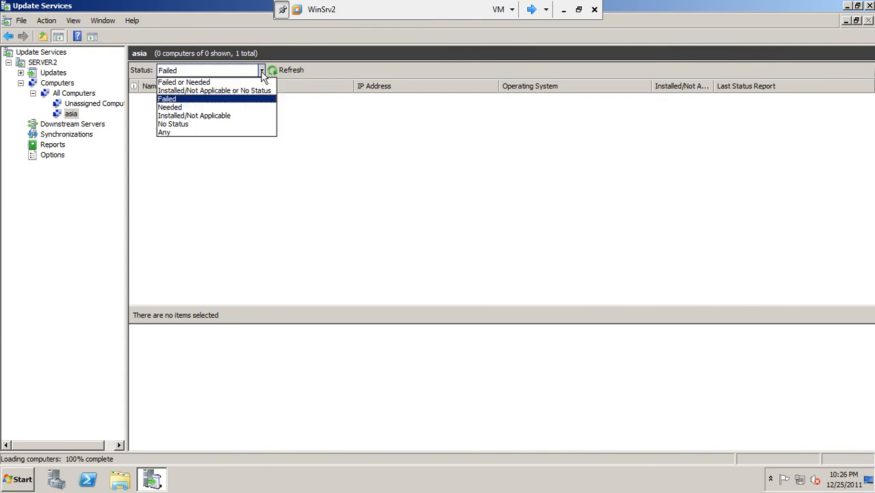
left_click(241, 133)
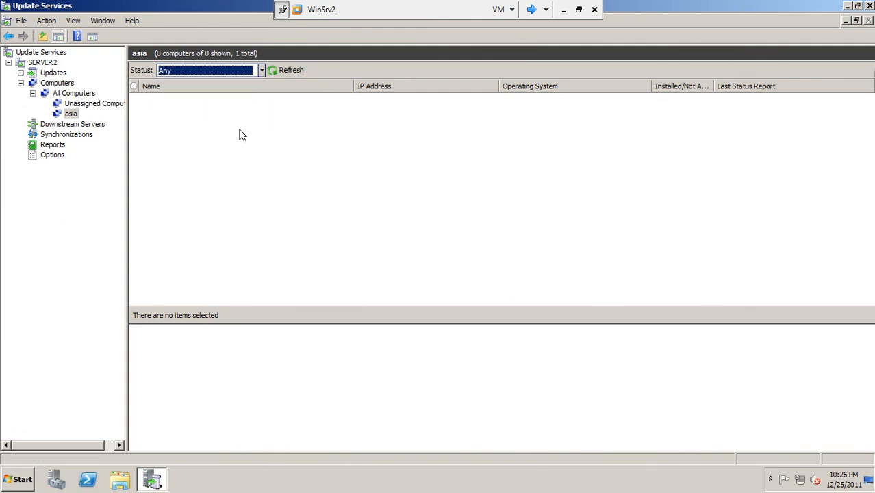
left_click(272, 70)
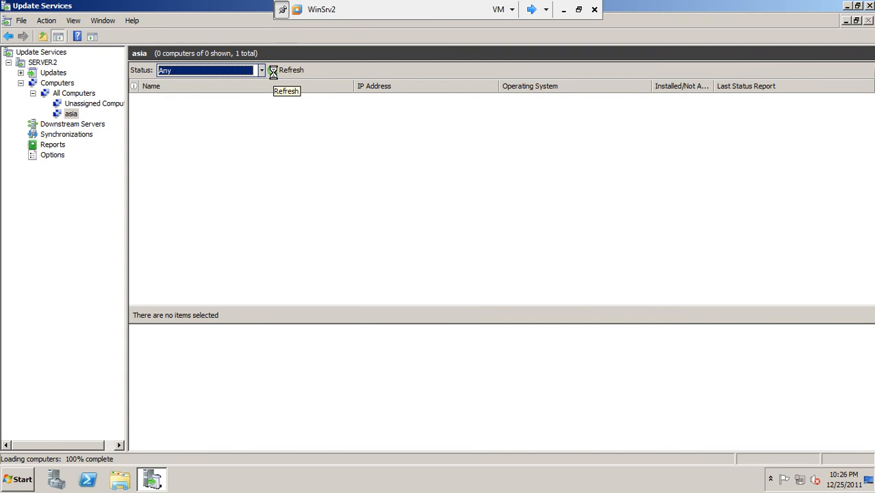
Show All Computers with status Any, listing only server2.pak.com
left_click(113, 103)
left_click(92, 94)
left_click(262, 71)
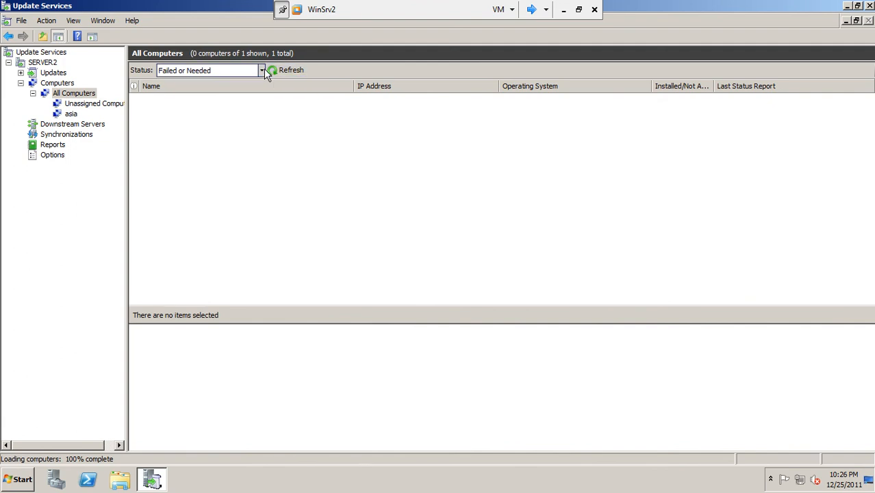
left_click(227, 133)
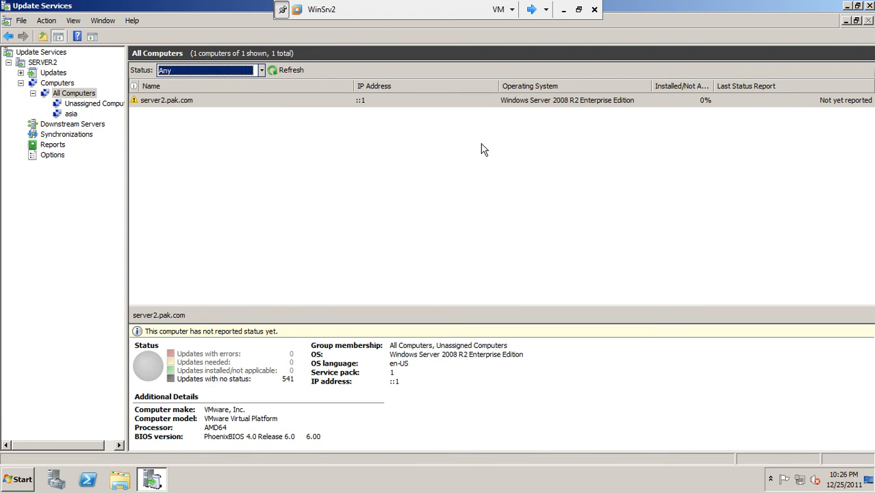
Browse the Critical, Security and All Updates views, then return to asia and open the Action menu
double_click(50, 73)
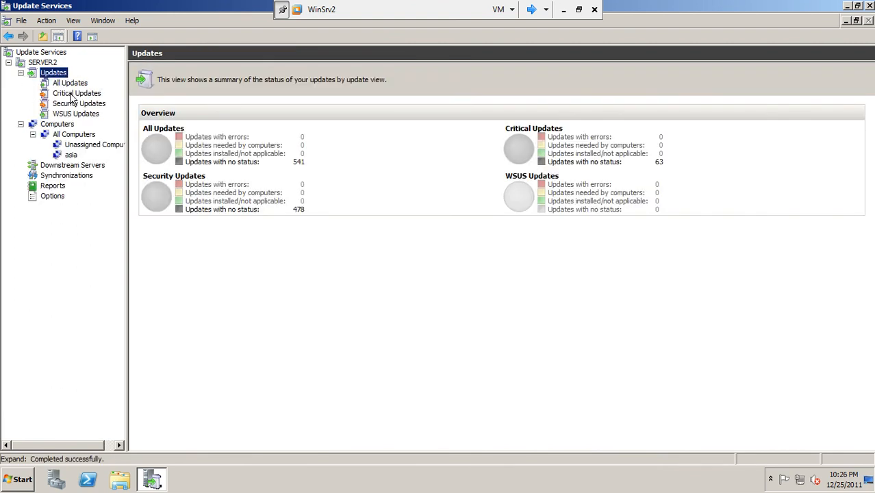
left_click(71, 94)
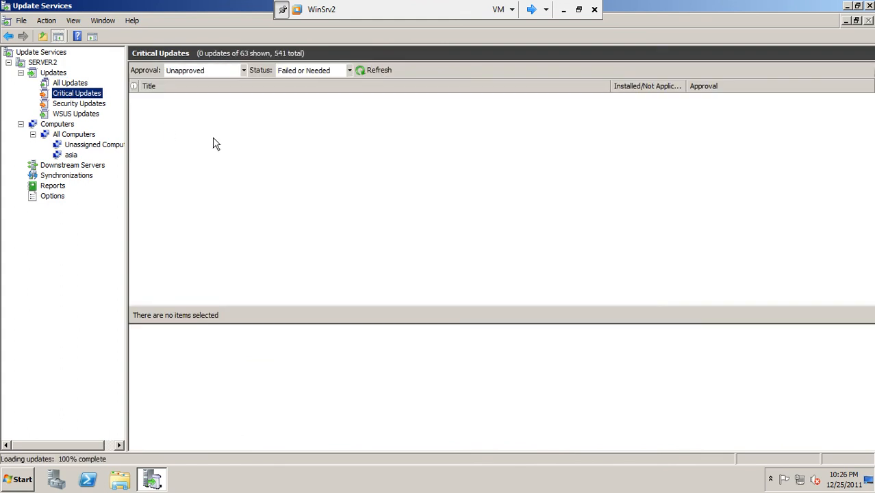
left_click(81, 104)
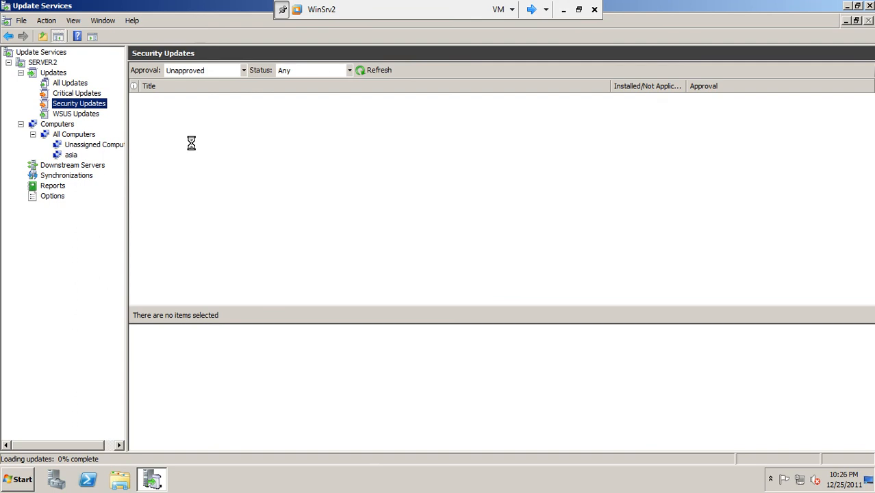
left_click(71, 83)
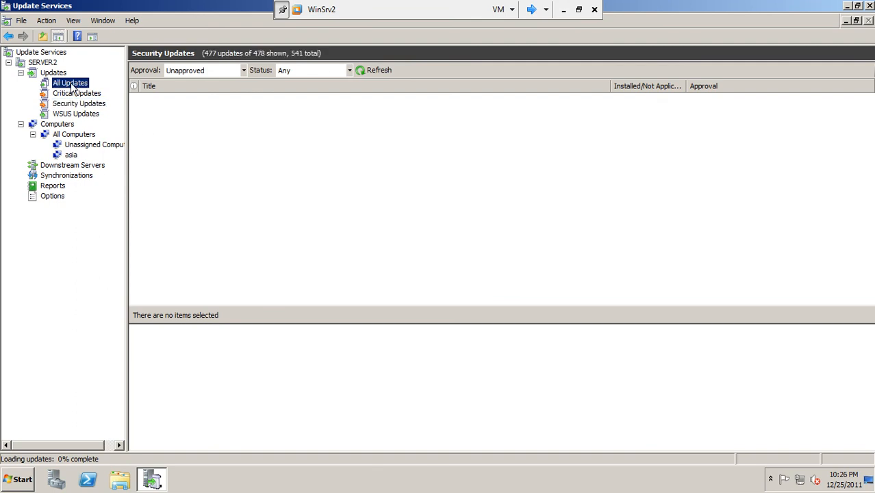
left_click(68, 95)
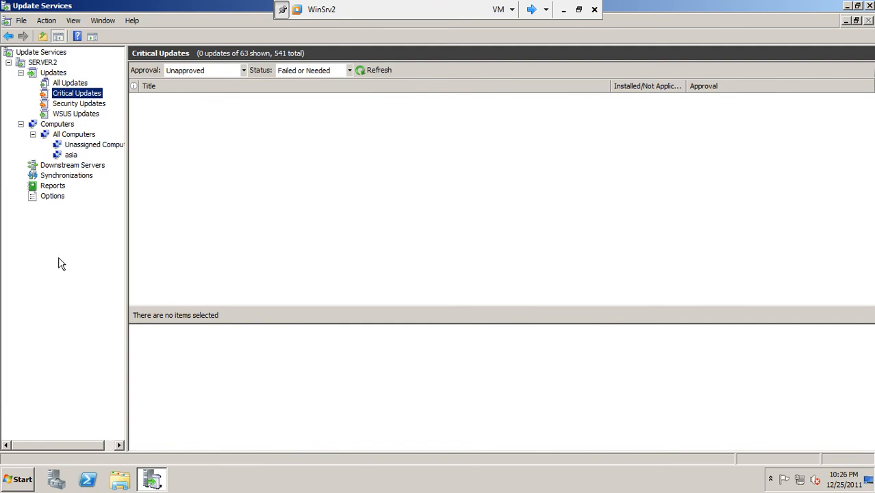
left_click(70, 156)
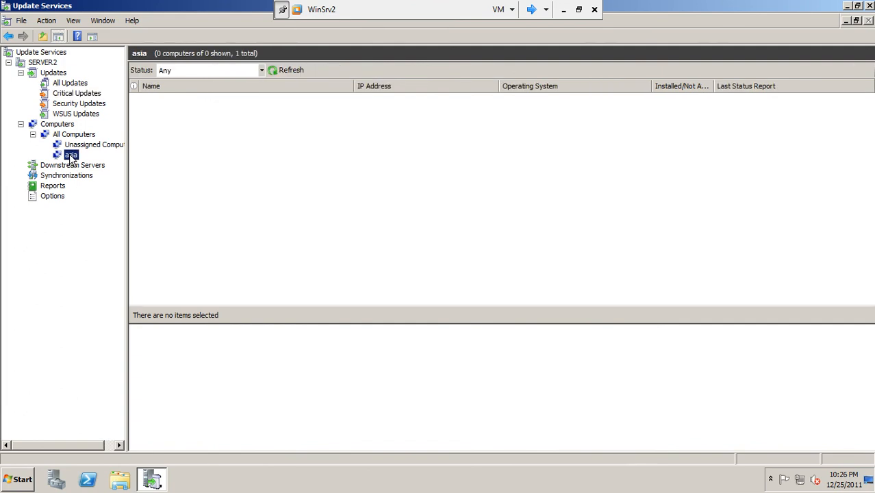
left_click(47, 21)
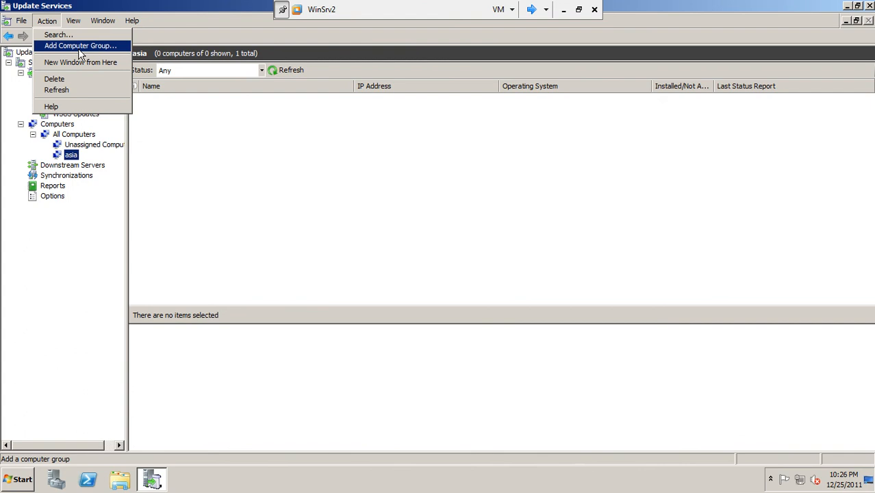
left_click(58, 34)
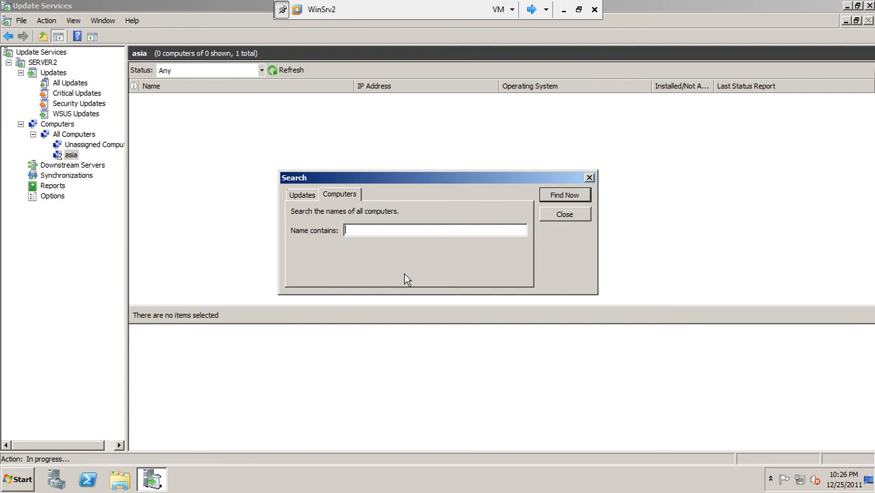
type("client2")
left_click(588, 199)
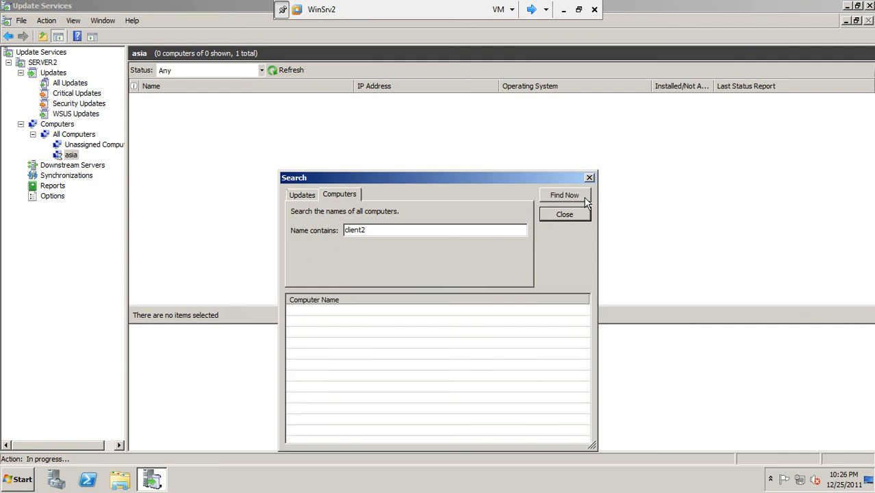
left_click(333, 310)
left_click(308, 195)
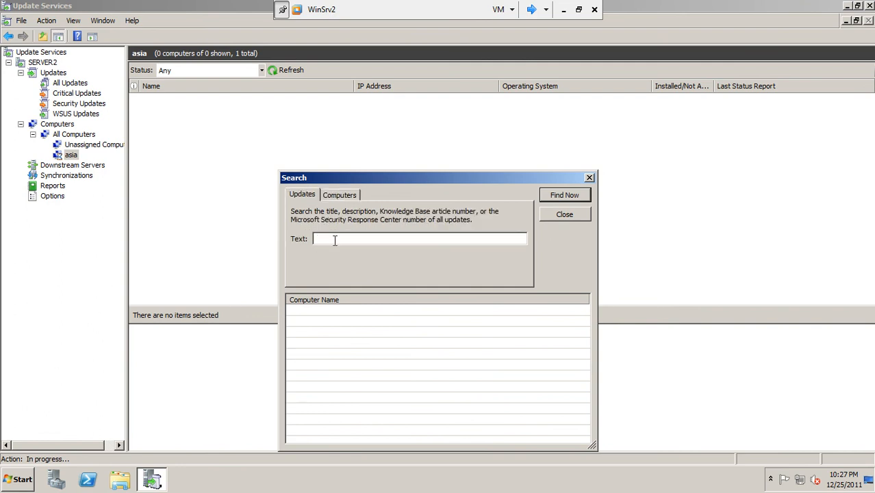
left_click(342, 196)
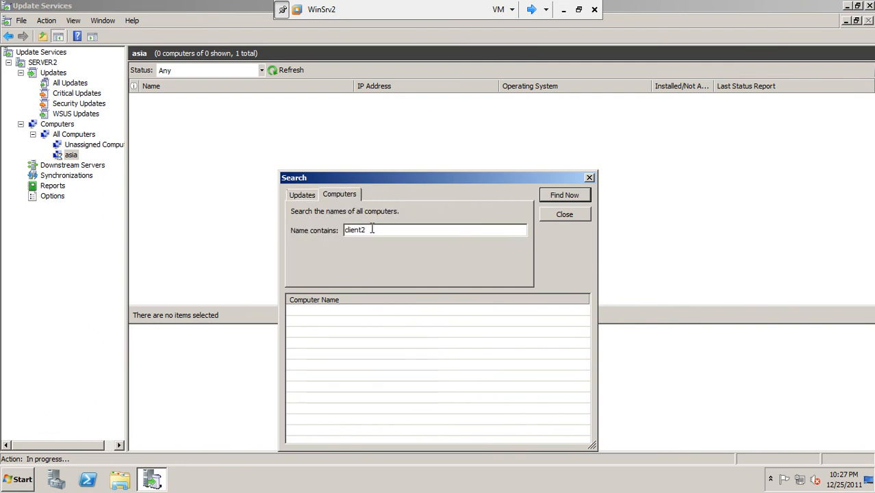
left_click_drag(373, 230, 256, 263)
type("com")
left_click(551, 196)
left_click(556, 215)
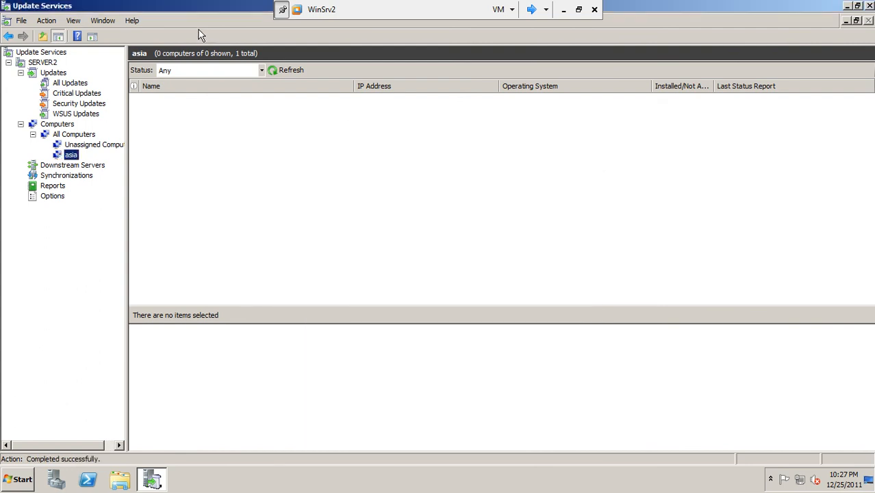
left_click(248, 69)
left_click(85, 113)
In Security Updates, select KB2508272 ActiveX Killbits (Itanium) through KB2510531 (Itanium) and right-click the selection
left_click(81, 105)
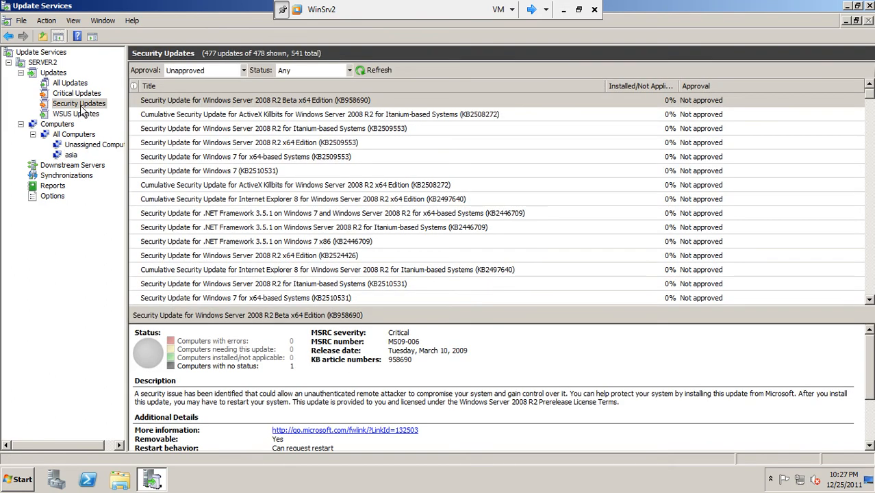
left_click(231, 114)
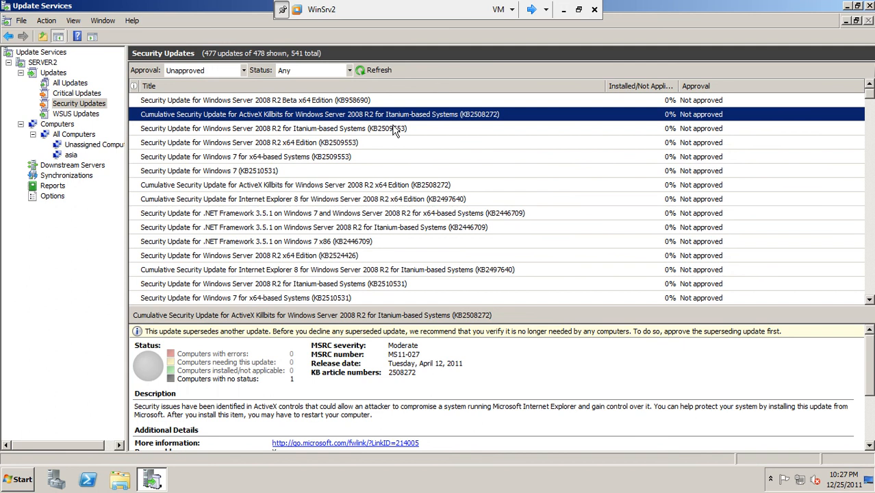
left_click(258, 221, "shift")
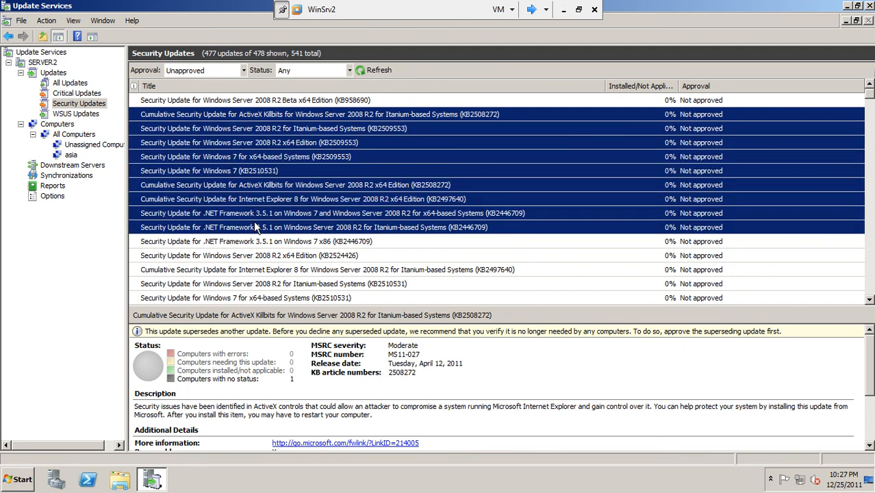
left_click(261, 283, "shift")
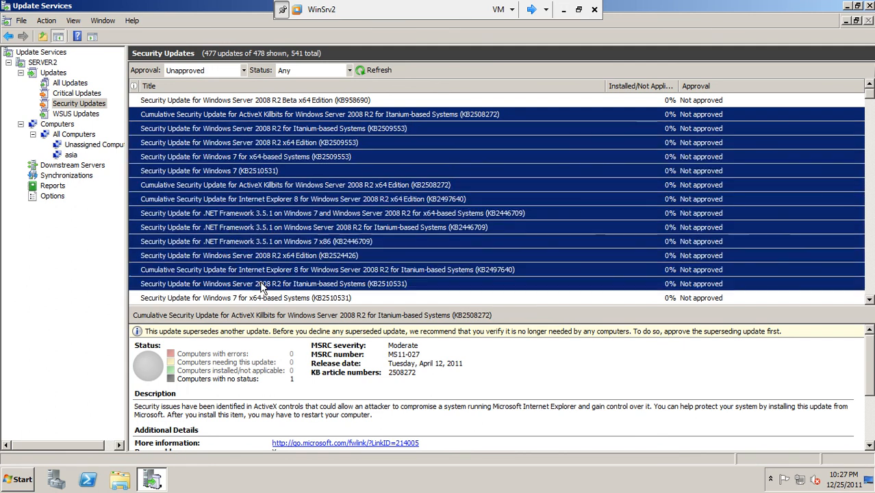
right_click(240, 158)
Approve the selected updates for Install to asia and Unassigned Computers, then close the progress report
left_click(251, 162)
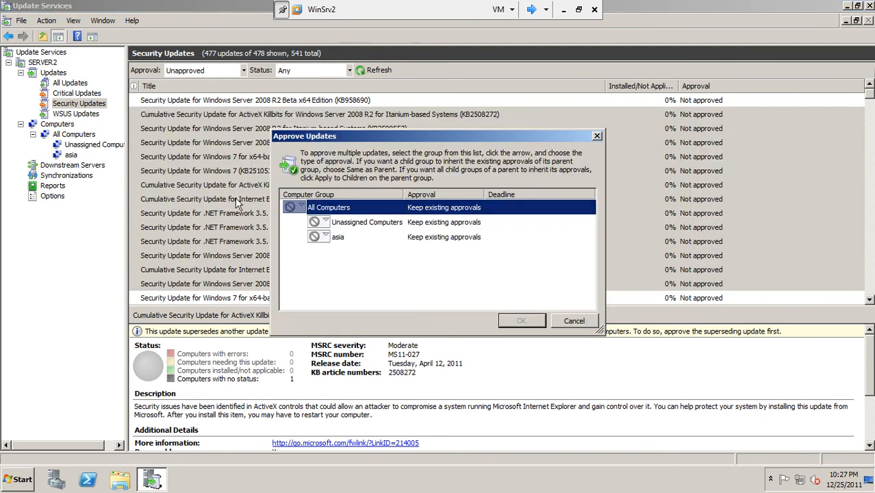
left_click(325, 222)
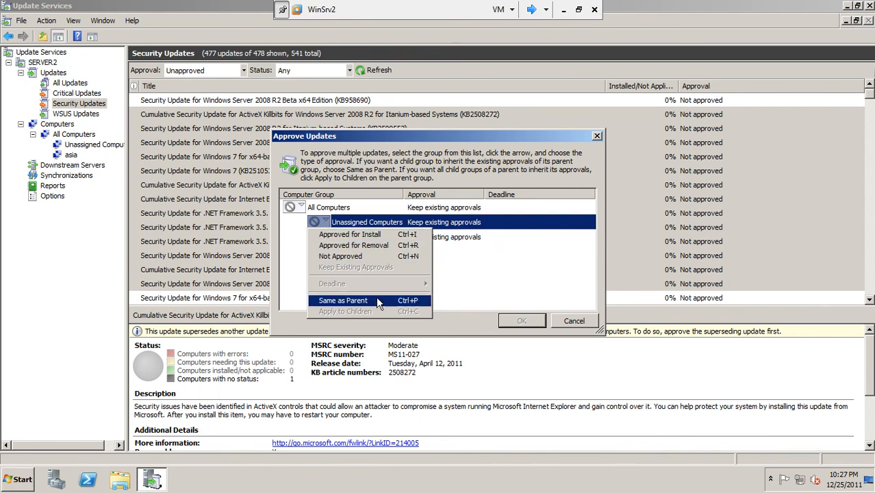
left_click(463, 278)
left_click(326, 237)
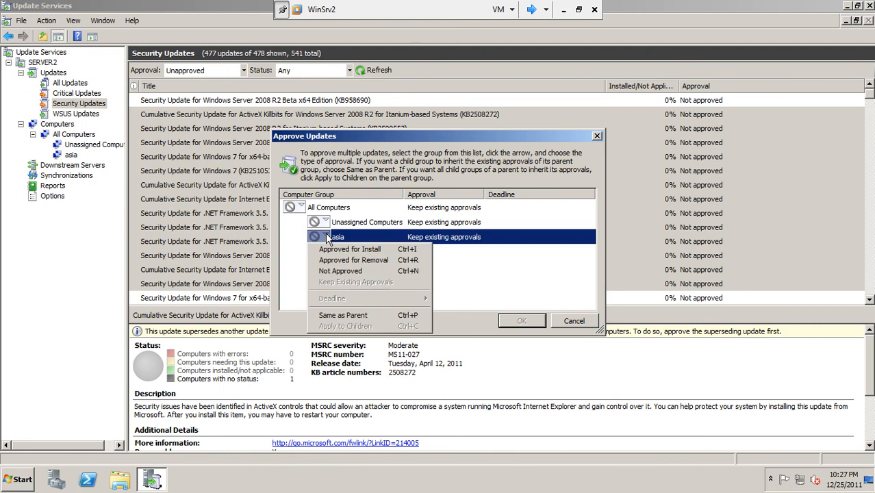
left_click(336, 248)
left_click(327, 223)
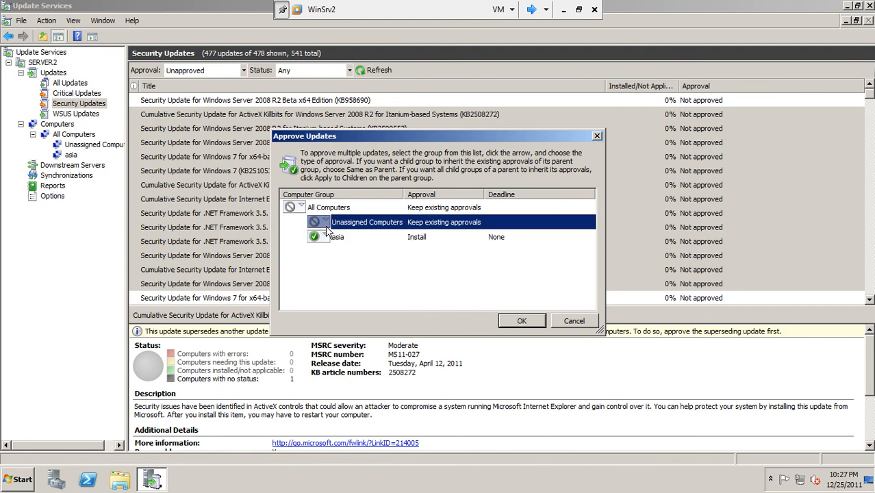
left_click(334, 239)
left_click(515, 321)
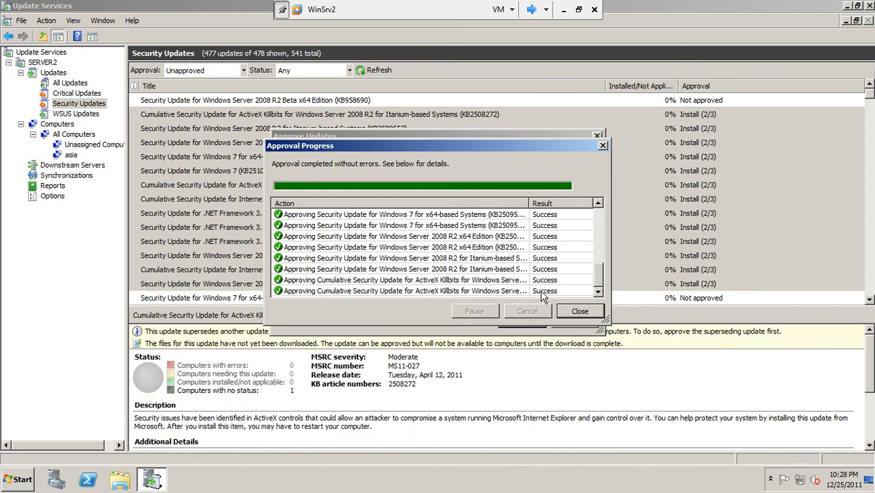
left_click(580, 311)
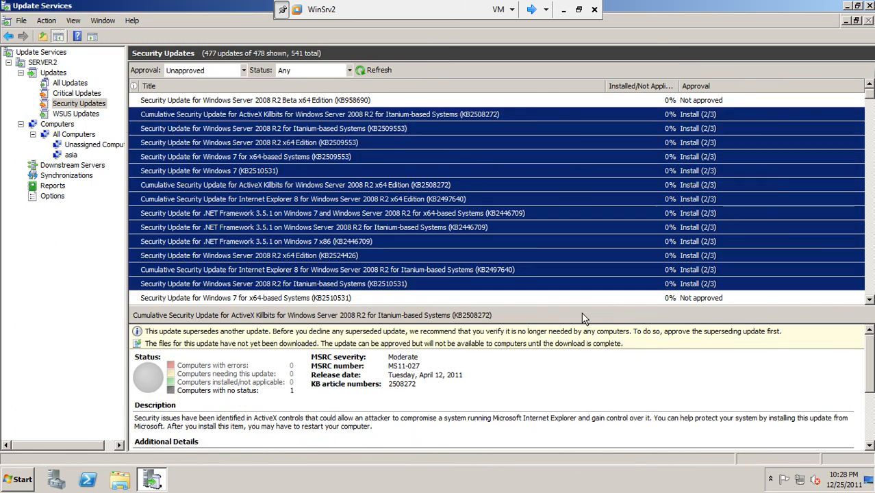
Close the Update Services console and browse Start > Administrative Tools, ending on WinSrv2's empty desktop
left_click(868, 5)
left_click(18, 480)
mouse_move(210, 365)
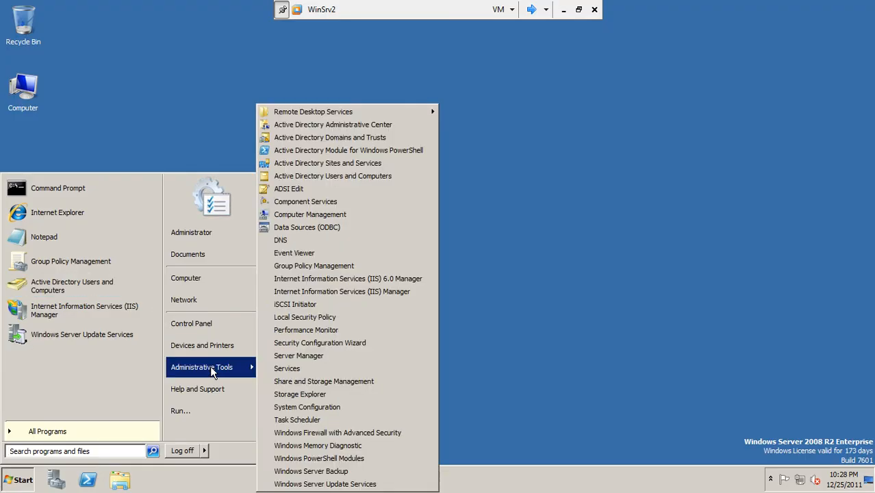
left_click(313, 268)
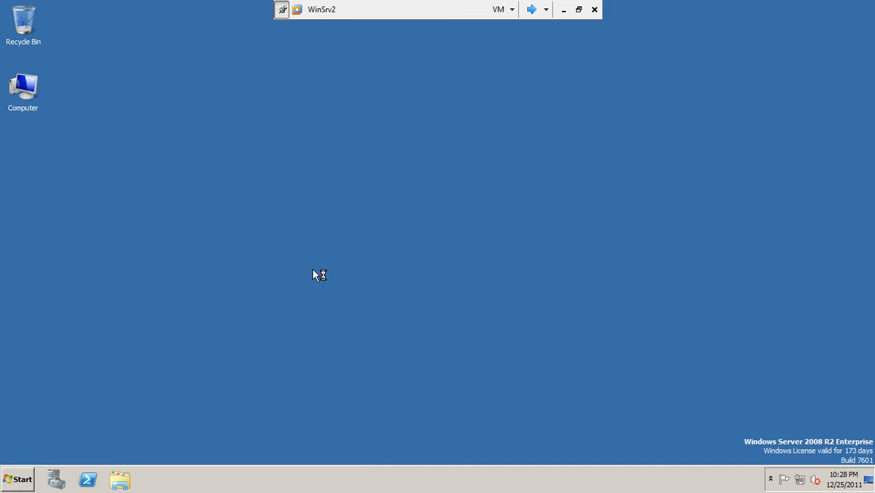
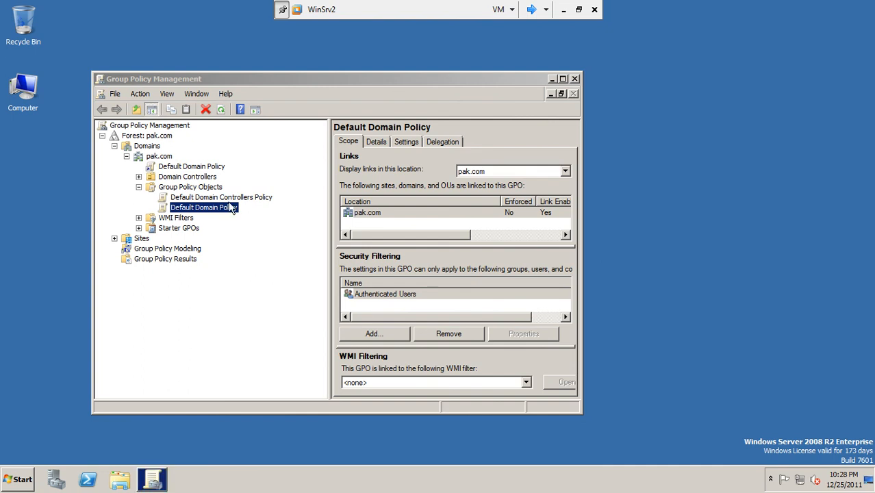
Open the Default Domain Policy for editing in the Group Policy Management Editor
left_click(222, 207)
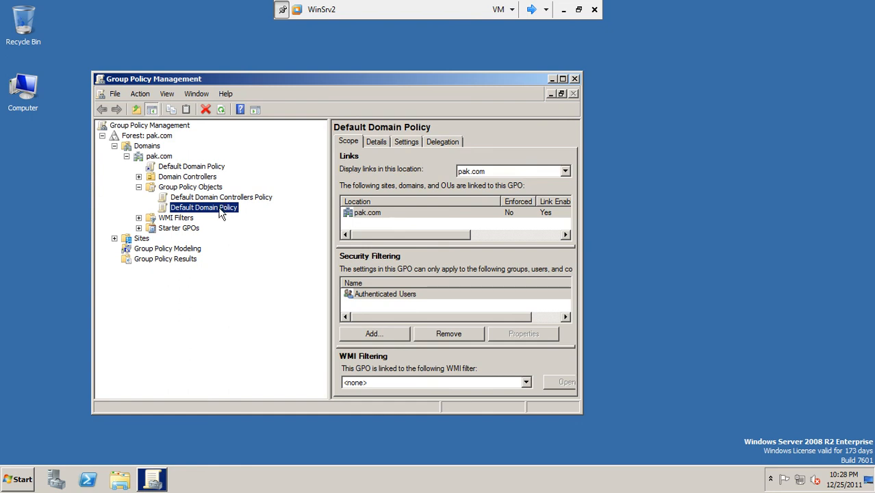
right_click(219, 213)
left_click(228, 217)
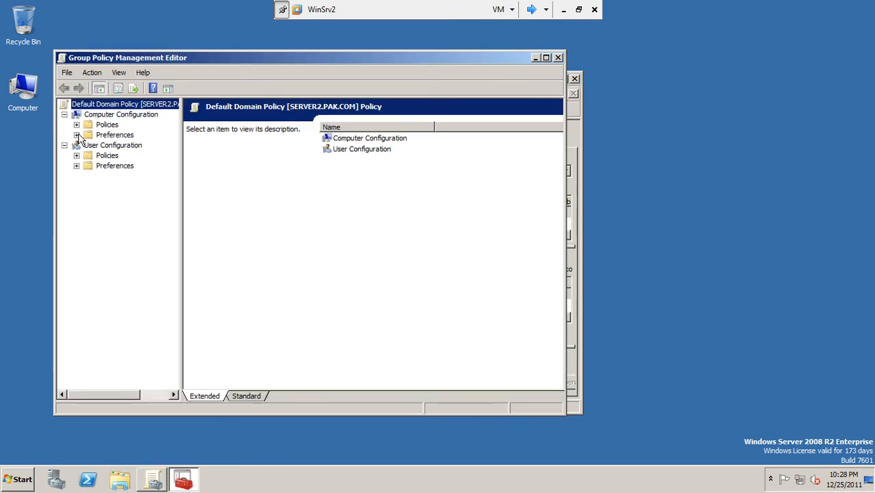
Expand Computer Configuration > Policies > Administrative Templates > Windows Components and select Windows Update
left_click(124, 115)
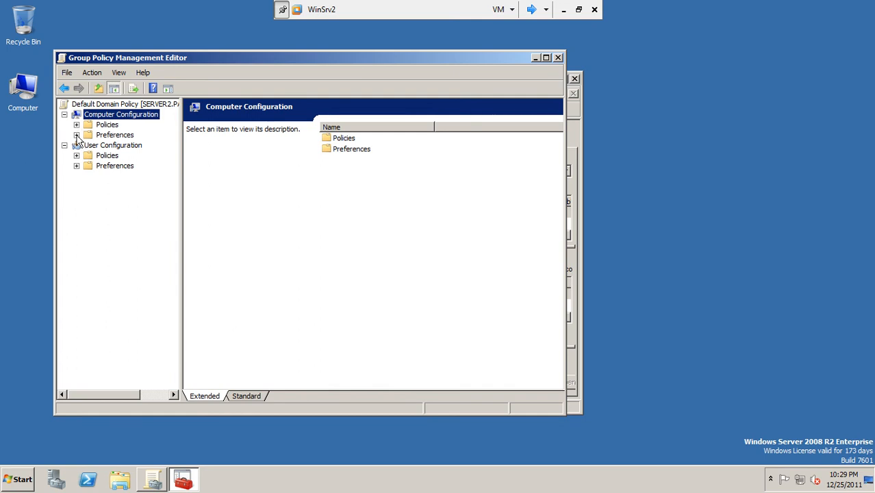
left_click(76, 135)
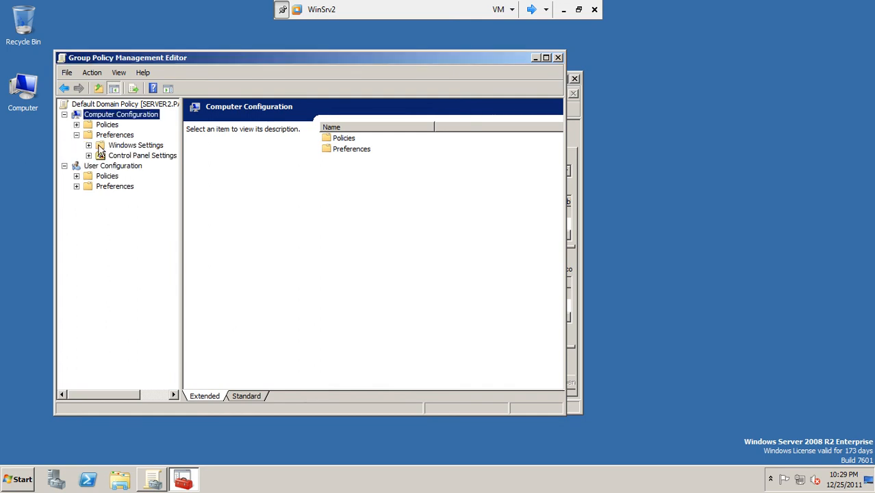
left_click(88, 146)
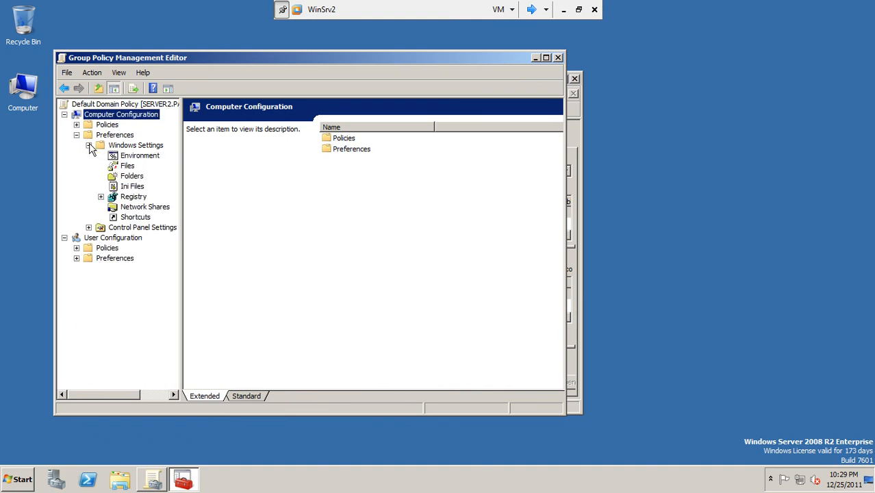
left_click(77, 126)
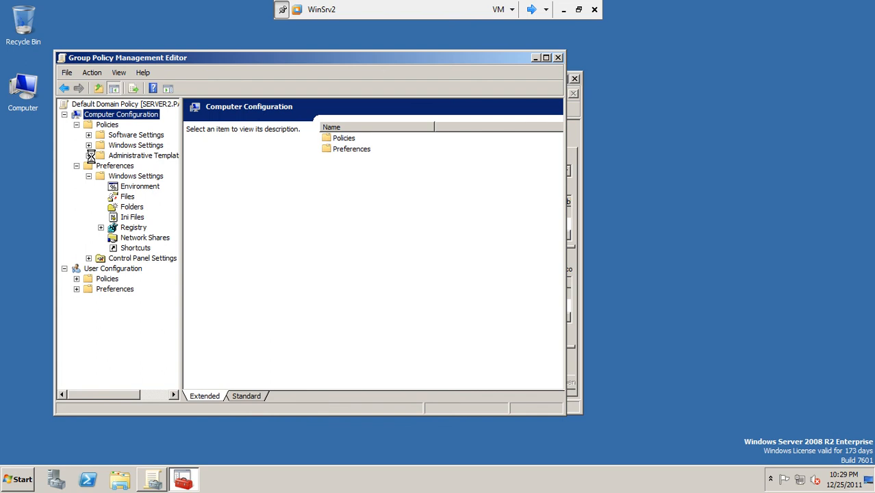
left_click(89, 156)
left_click_drag(180, 188, 326, 200)
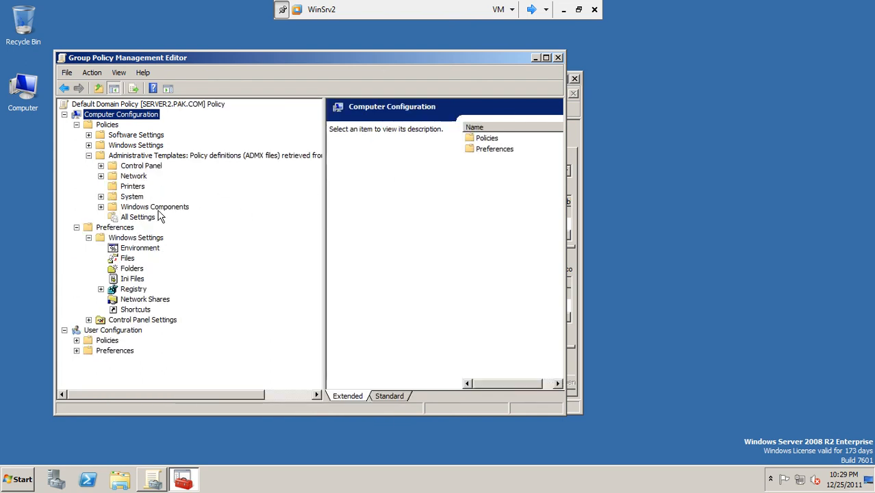
left_click(100, 206)
left_click_drag(317, 170, 323, 313)
left_click(175, 238)
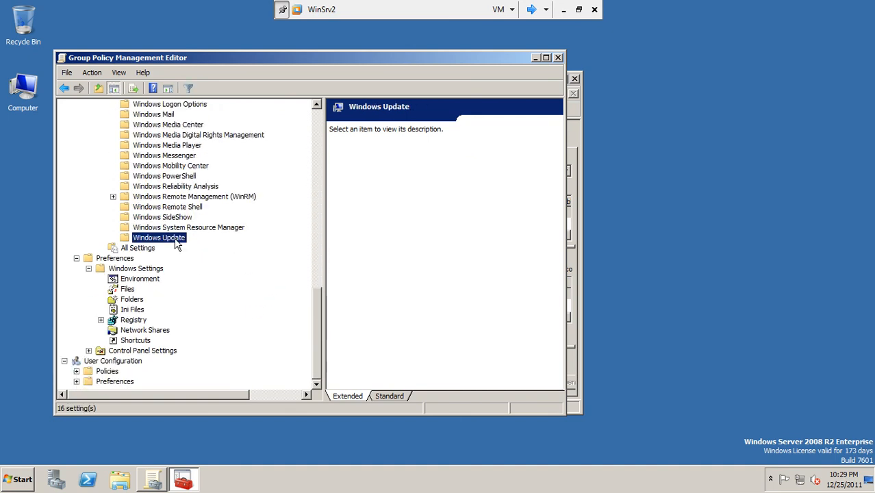
Maximize the editor, switch to the Standard view and edit Enable client-side targeting
double_click(518, 55)
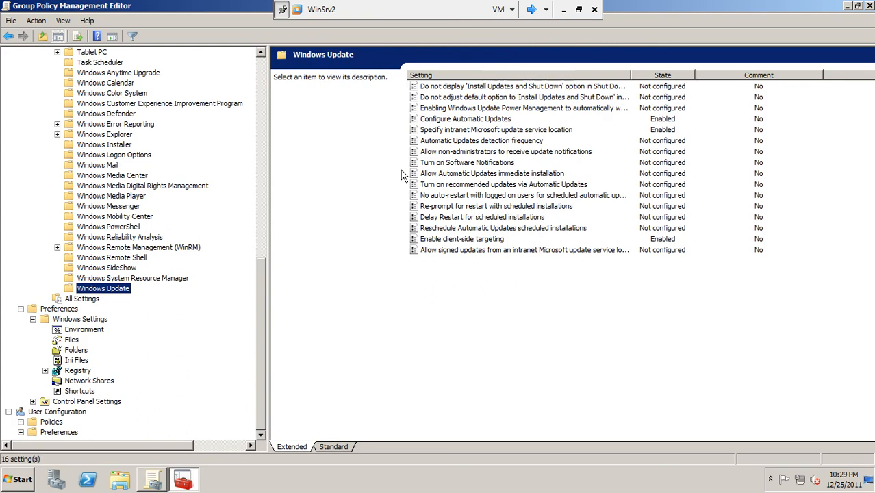
left_click(334, 449)
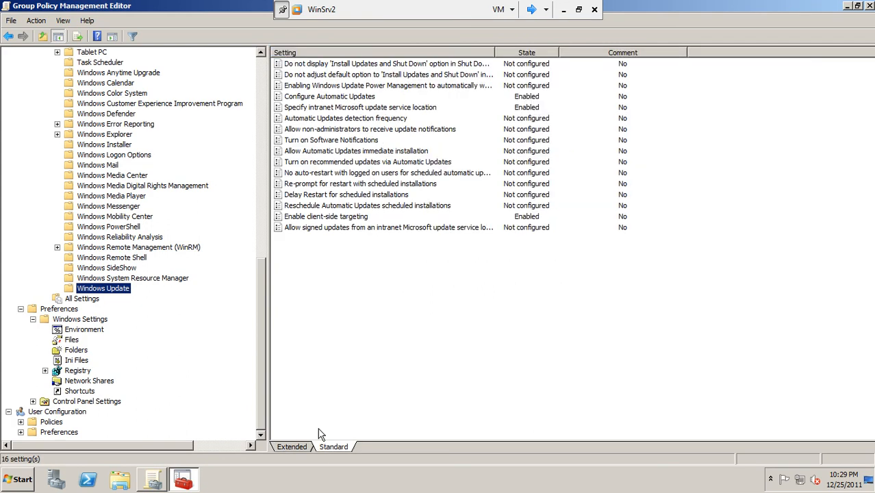
left_click(348, 218)
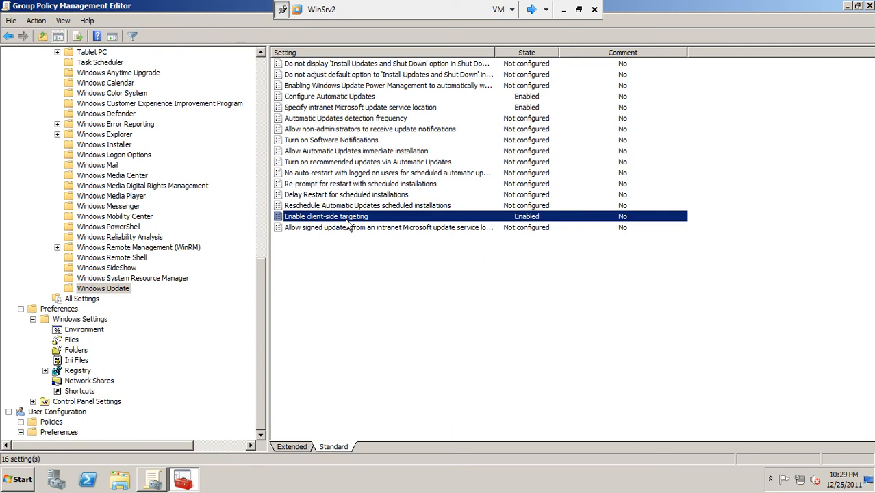
right_click(347, 221)
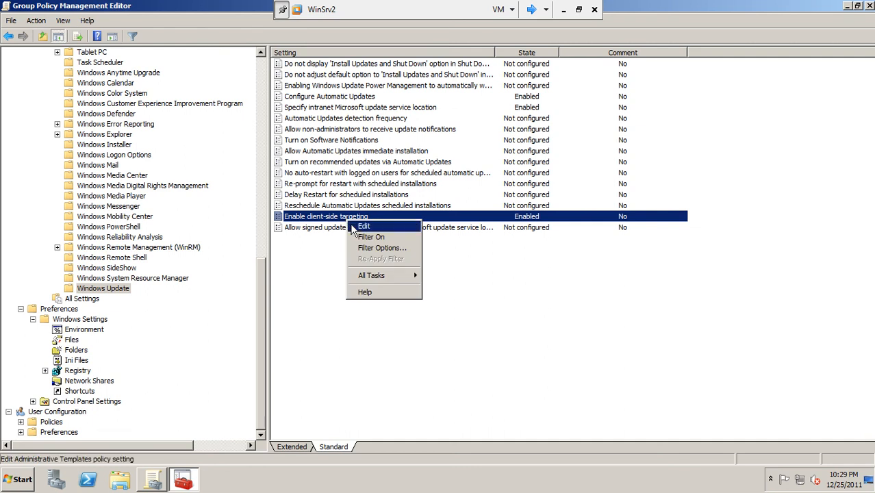
left_click(354, 228)
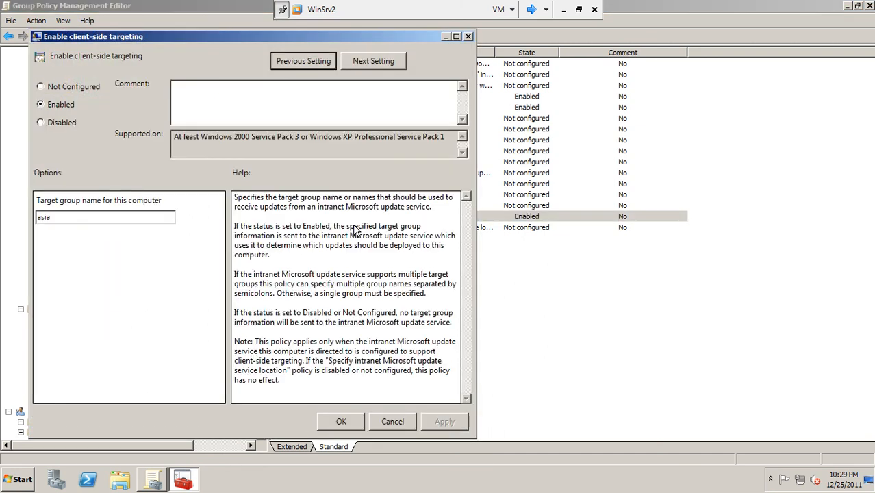
Delete the 'asia' target group name, dismissing the missing-value warning along the way
left_click(84, 216)
key("BackSpace")
key("BackSpace")
key("BackSpace")
key("BackSpace")
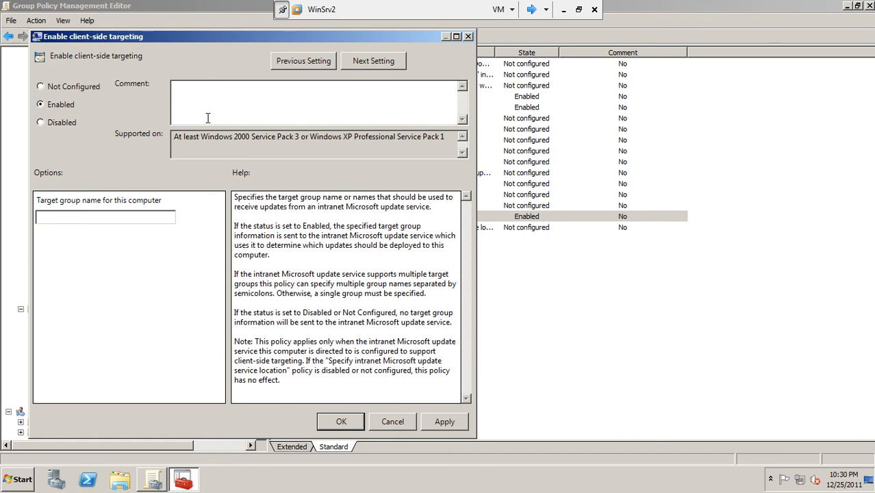
left_click(355, 66)
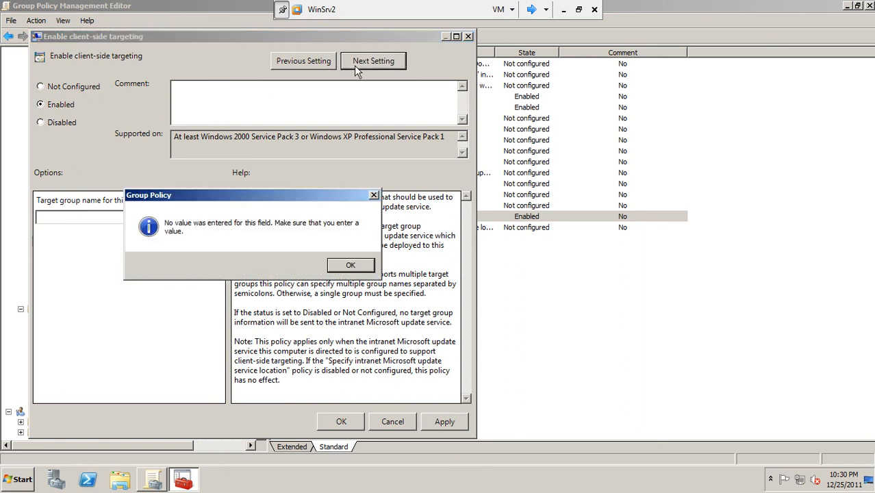
left_click(347, 267)
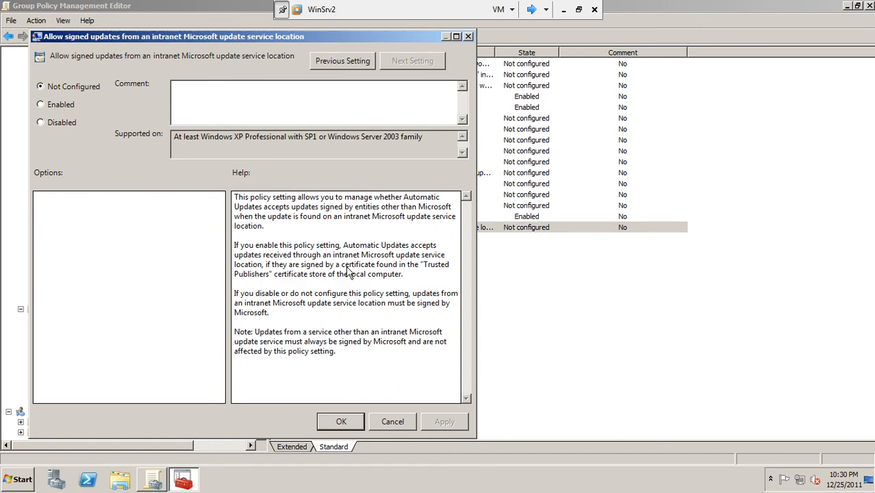
left_click(333, 60)
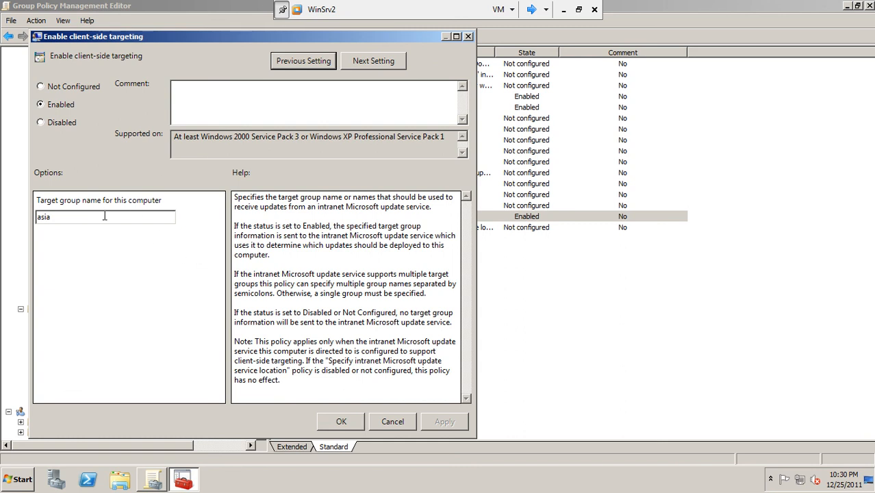
left_click_drag(64, 218, 34, 218)
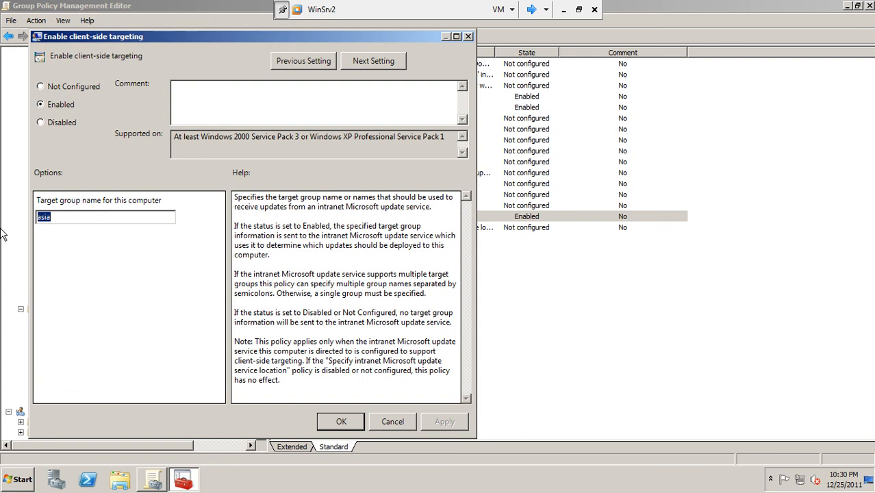
key("BackSpace")
Launch Windows Server Update Services and select the asia group under Computers > All Computers
left_click(26, 483)
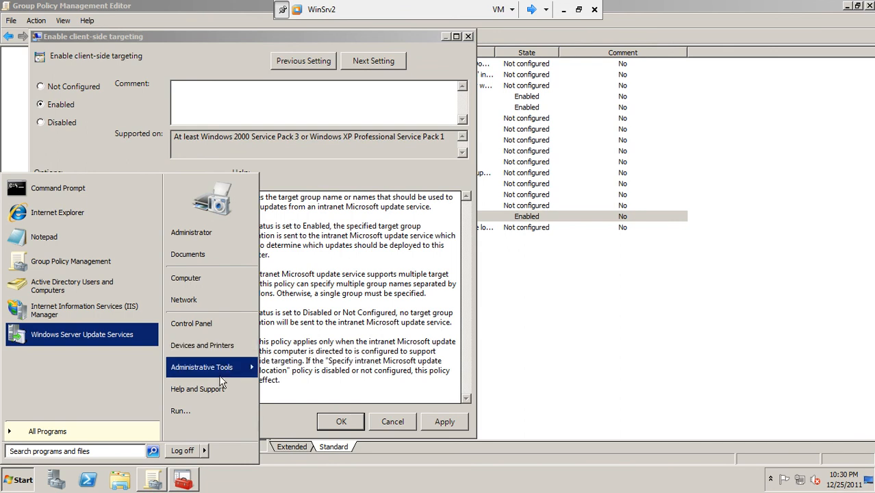
mouse_move(220, 373)
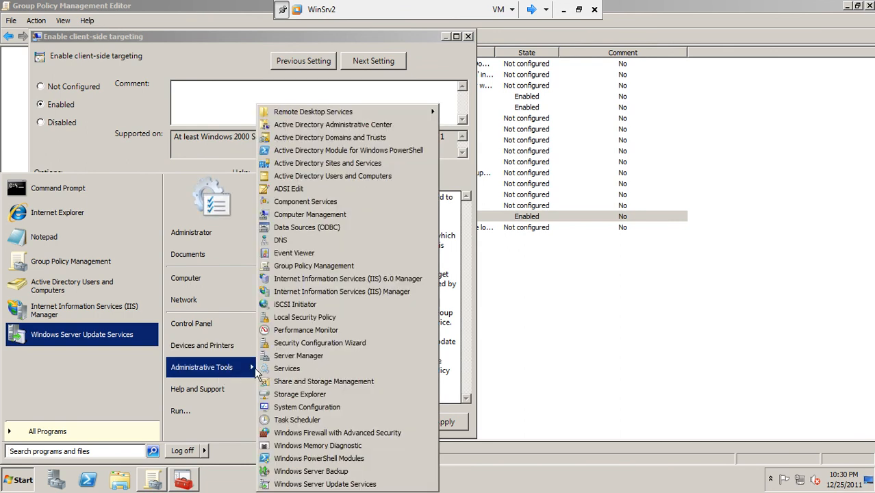
left_click(287, 484)
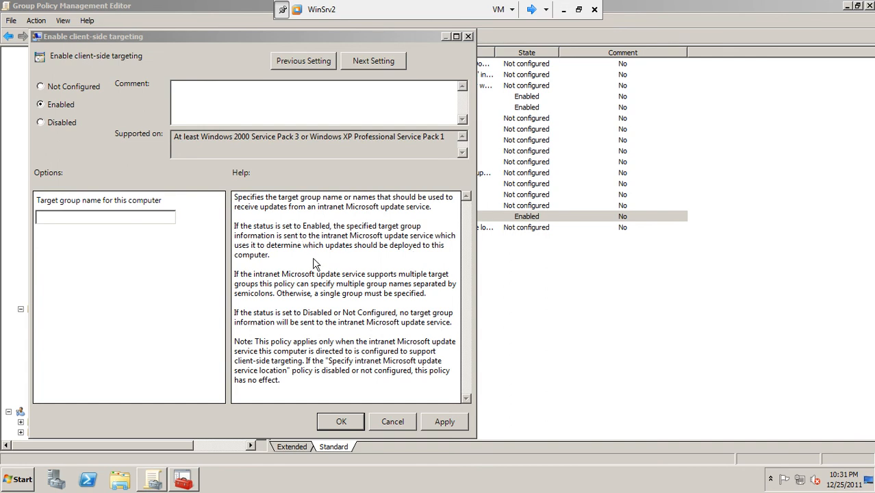
left_click(182, 479)
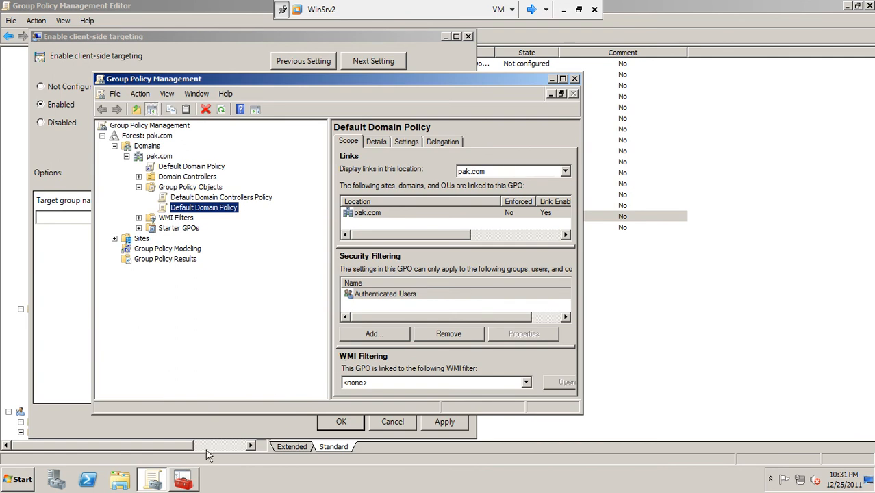
left_click(183, 479)
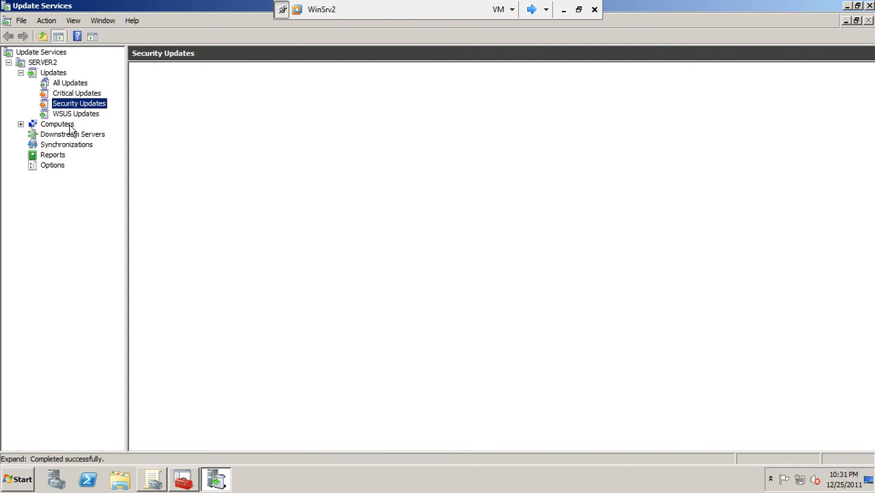
left_click(58, 124)
left_click(21, 124)
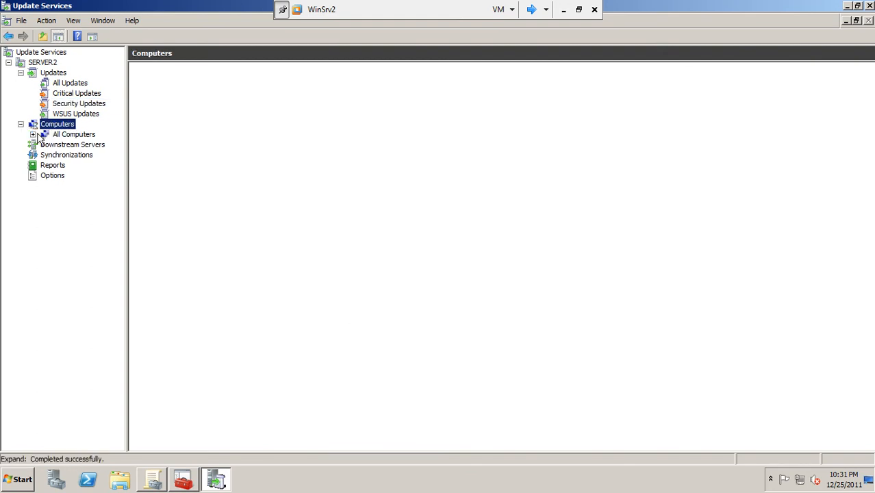
left_click(33, 135)
left_click(70, 155)
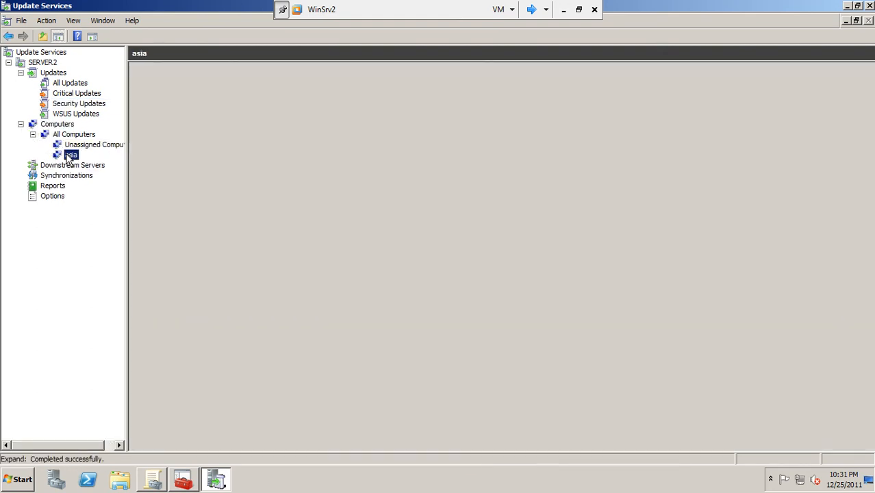
Back in the targeting dialog, choose Not Configured for Enable client-side targeting
left_click(156, 480)
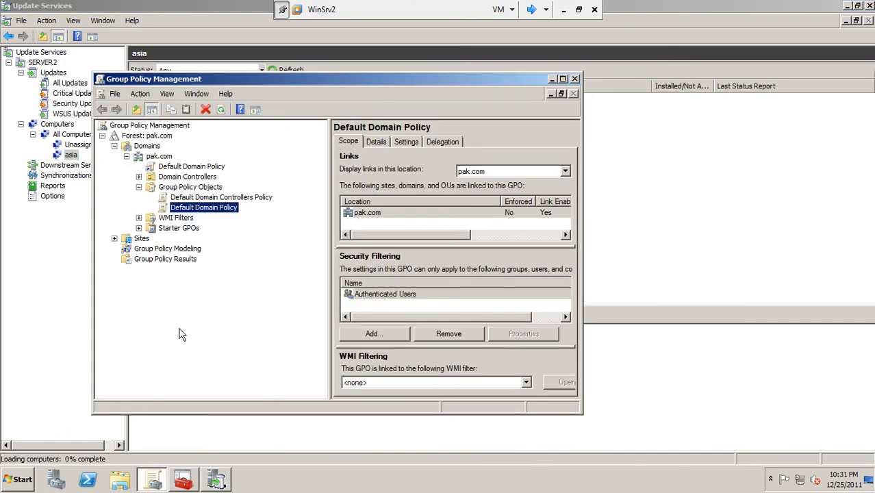
left_click(181, 482)
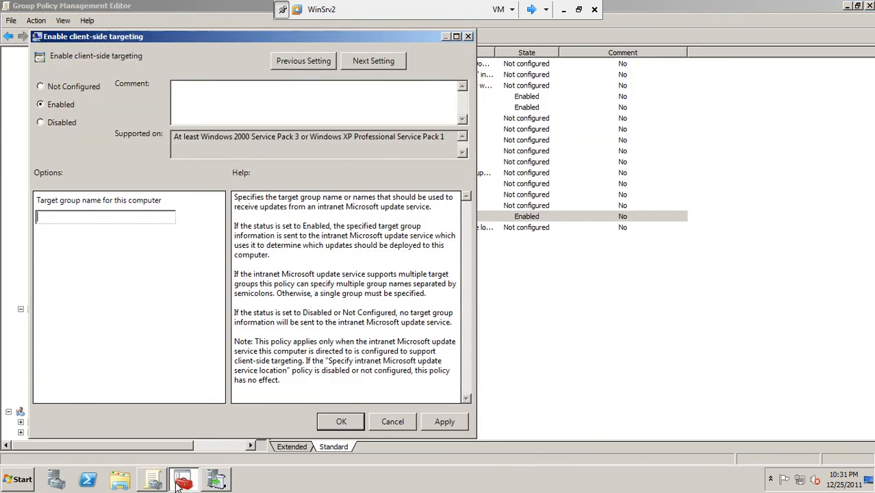
type("a")
left_click(52, 89)
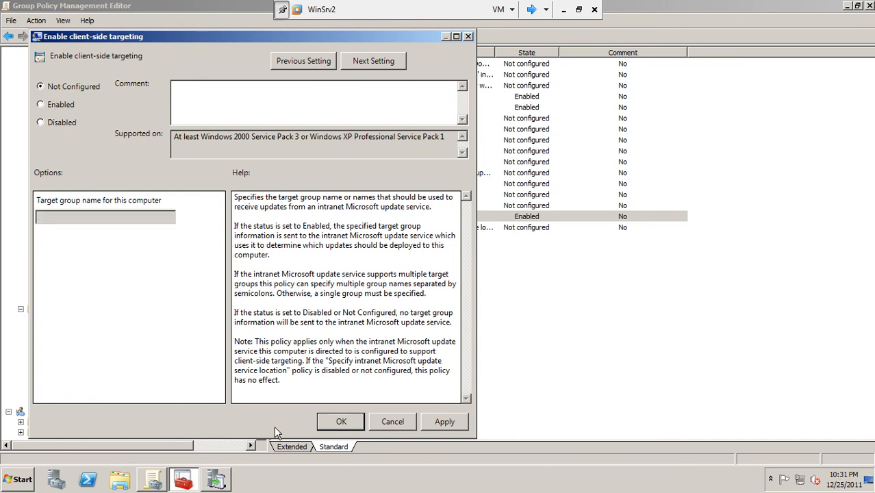
Confirm Not Configured, then reopen the setting and enable it with target group 'asia'
left_click(349, 422)
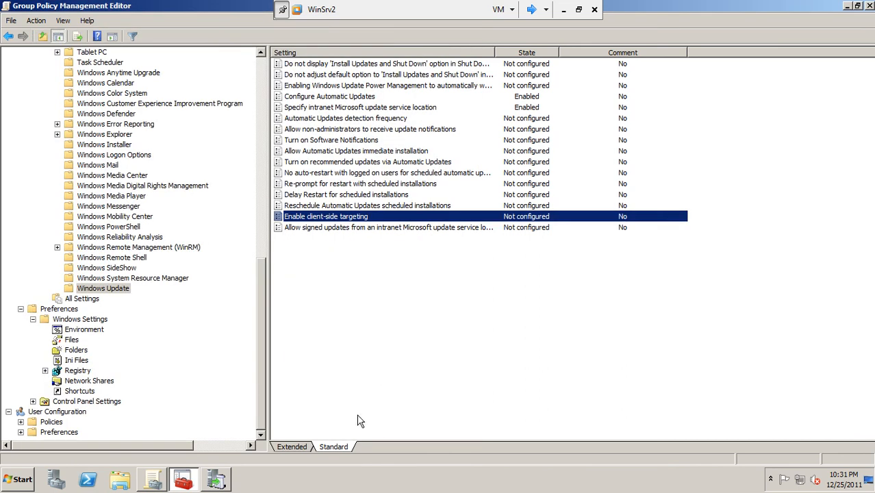
right_click(346, 219)
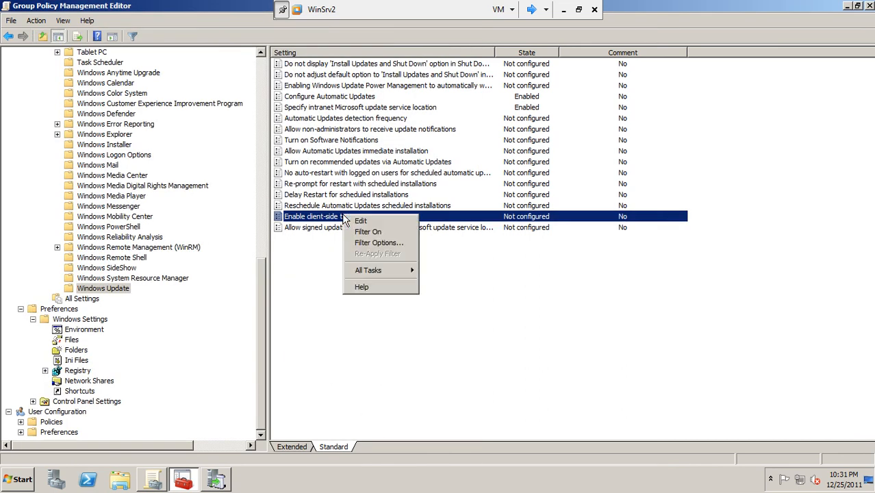
left_click(358, 221)
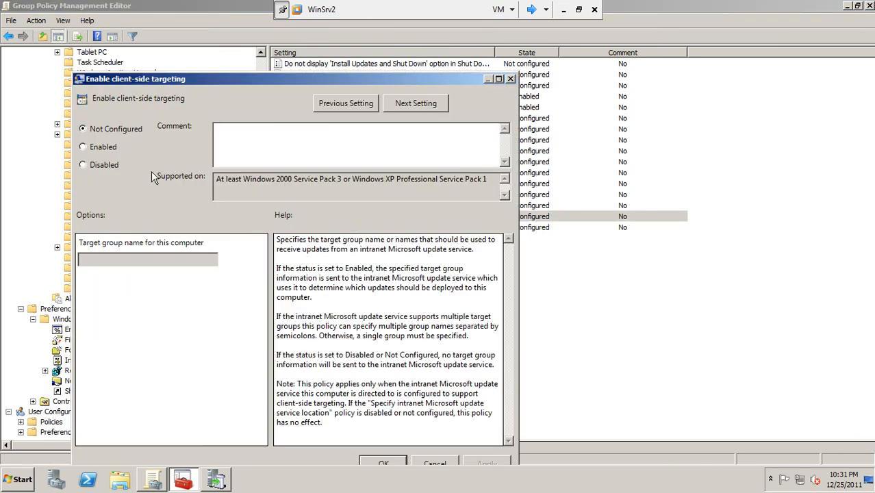
left_click(112, 149)
left_click(126, 261)
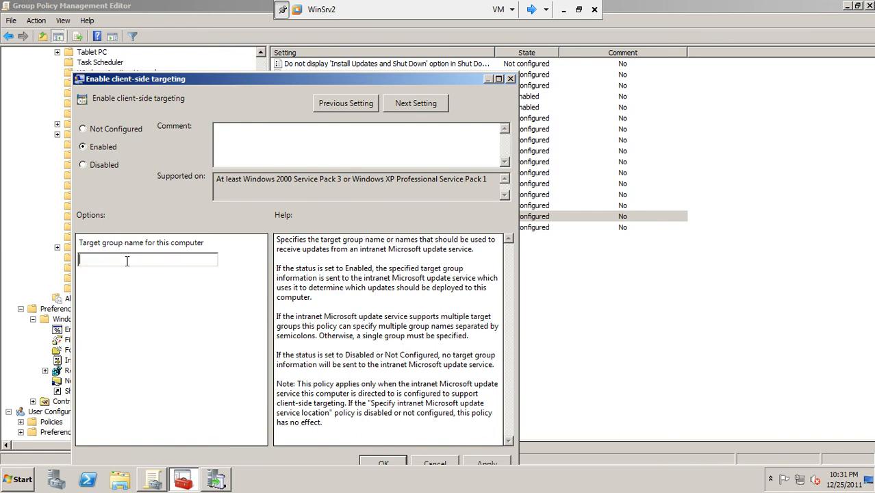
type("asia")
left_click(487, 464)
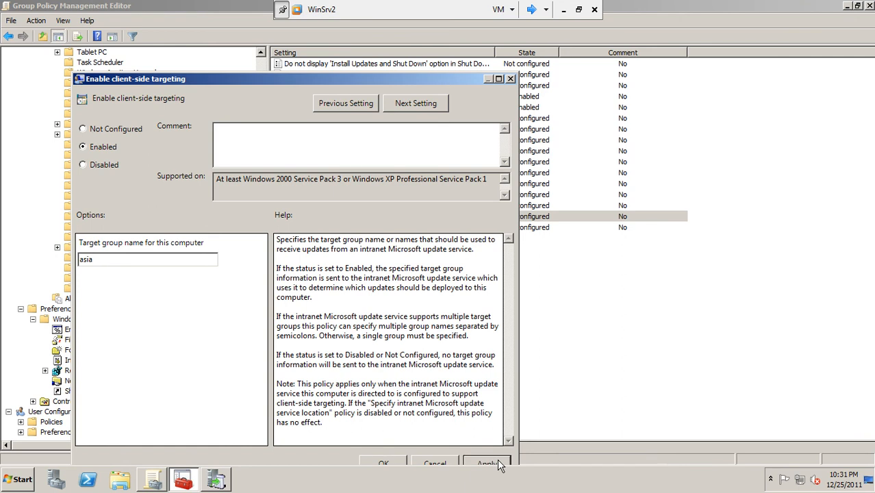
left_click(397, 464)
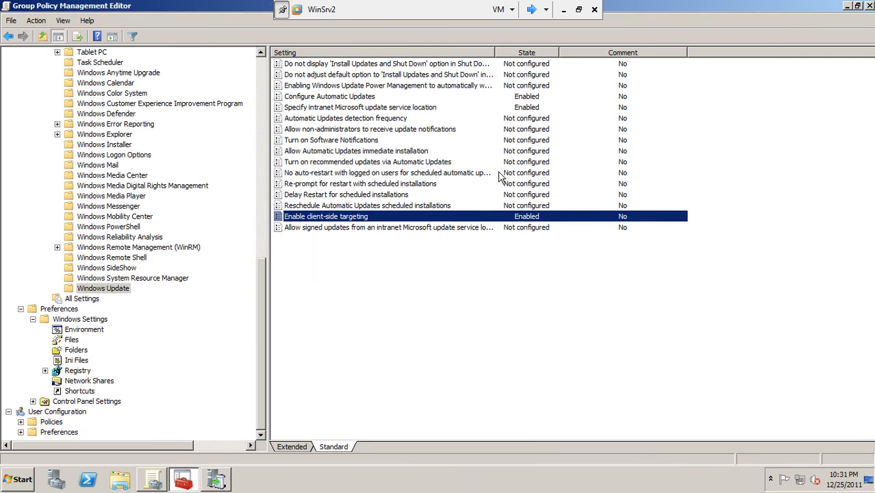
double_click(387, 107)
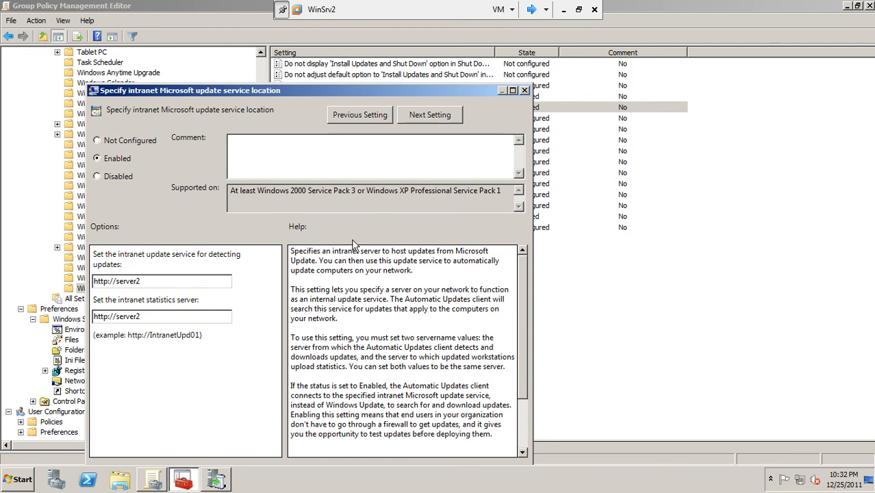
left_click_drag(341, 92, 354, 61)
left_click_drag(537, 238, 536, 333)
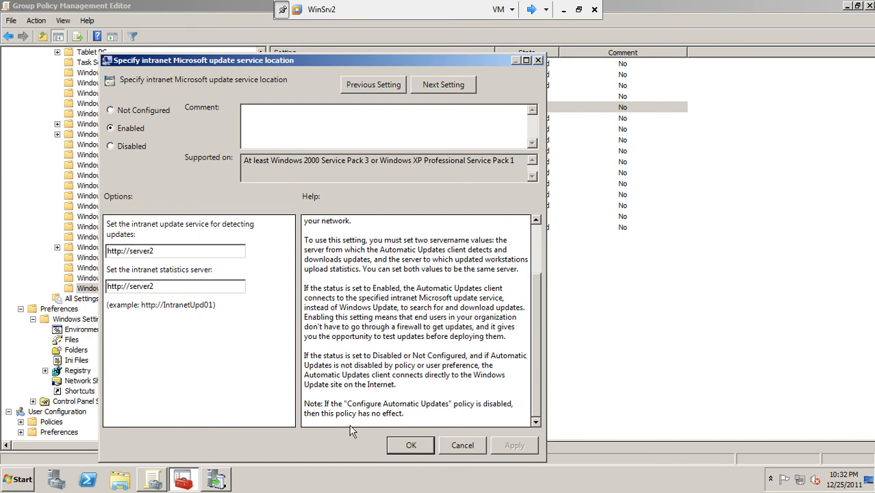
left_click(405, 448)
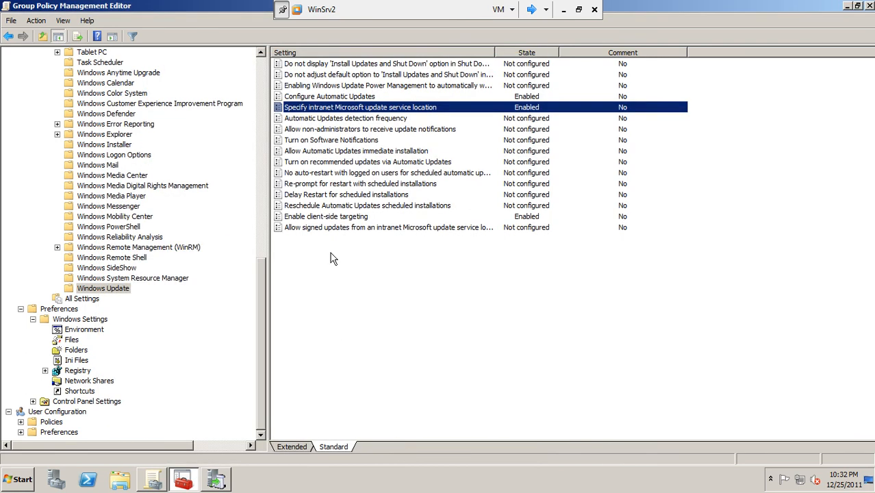
left_click(365, 99)
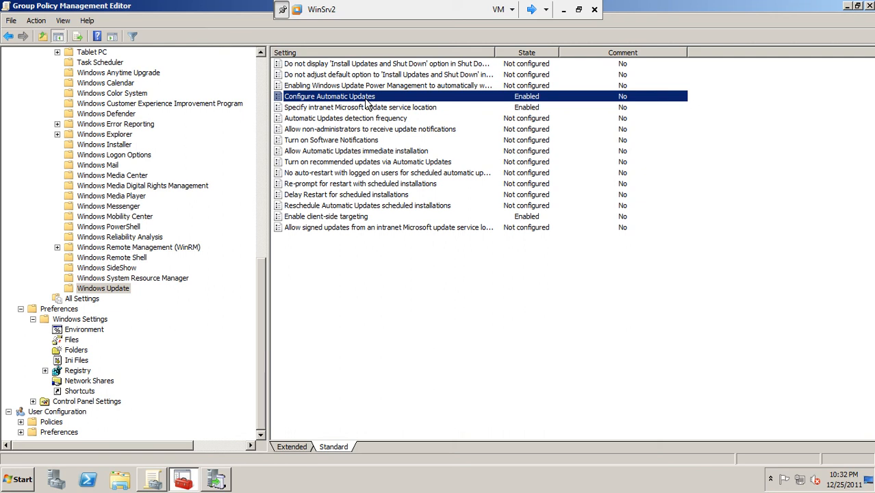
Set Configure Automatic Updates to Not Configured, apply it, and close the policy editor
right_click(366, 101)
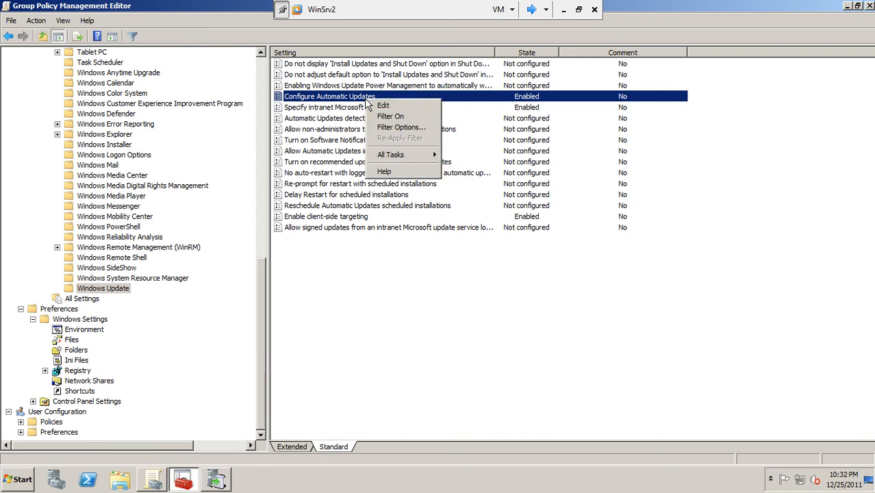
left_click(382, 106)
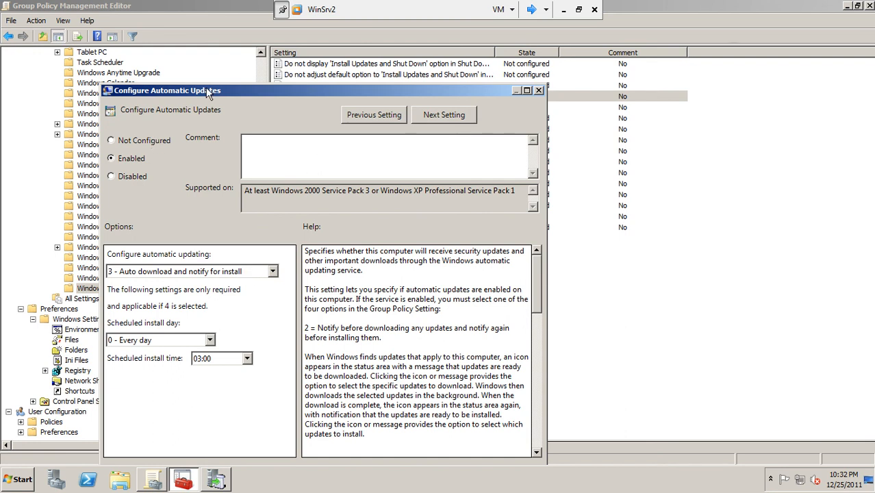
left_click_drag(206, 89, 196, 61)
left_click(119, 117)
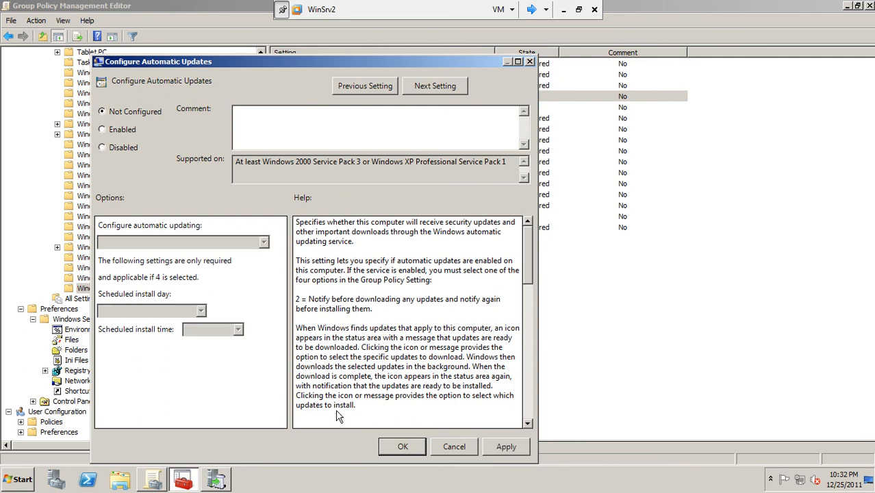
left_click(506, 447)
left_click(421, 446)
left_click(541, 107)
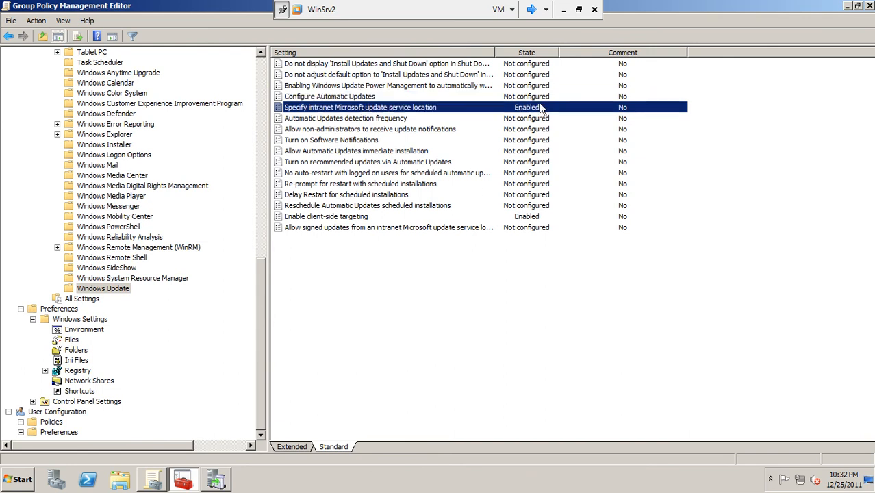
left_click(869, 6)
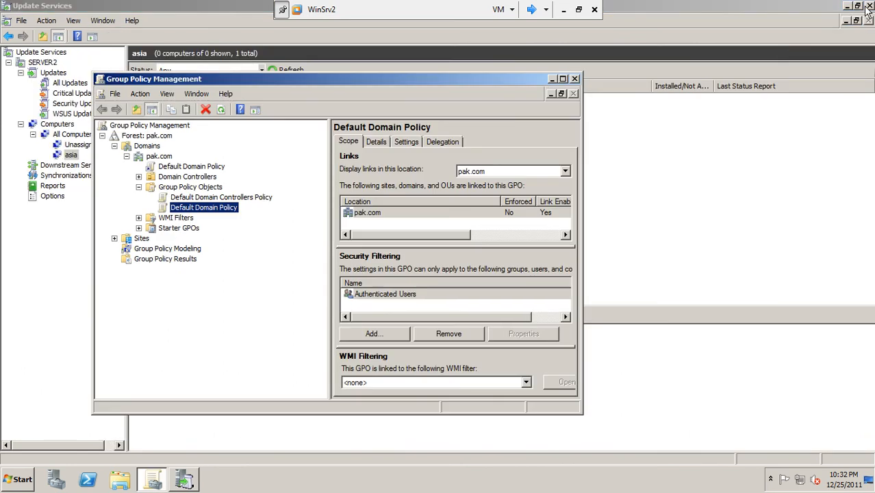
Close Group Policy Management, run gpupdate in a Command Prompt, and switch to Client2
left_click(575, 79)
left_click(15, 481)
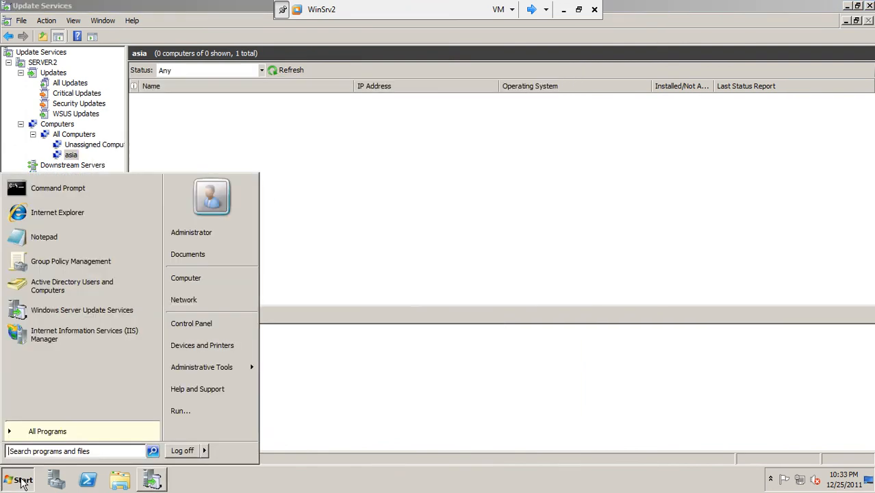
left_click(41, 190)
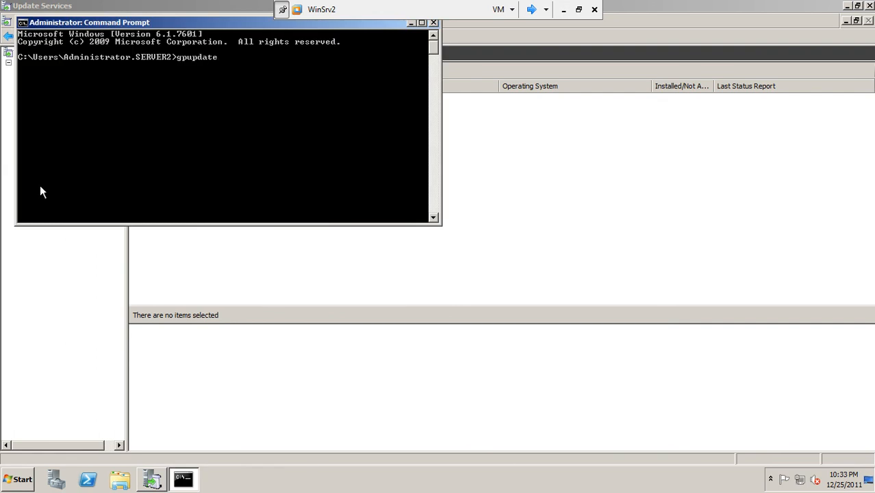
key("Return")
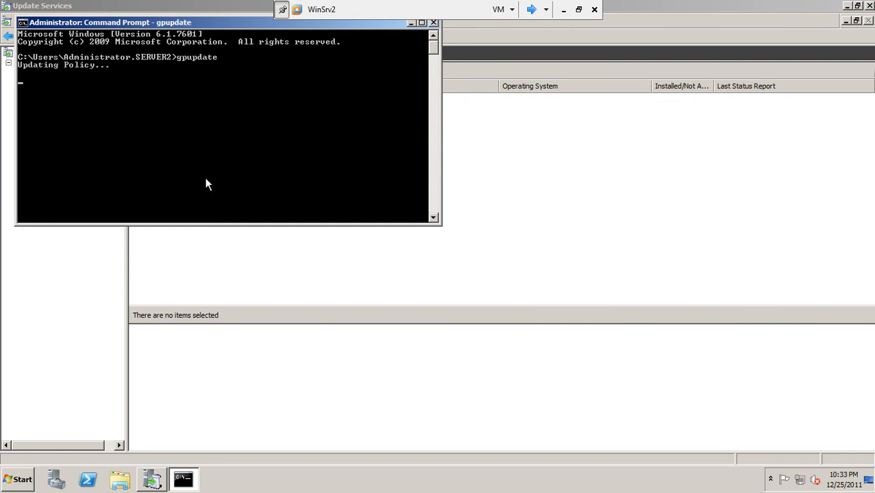
left_click(532, 9)
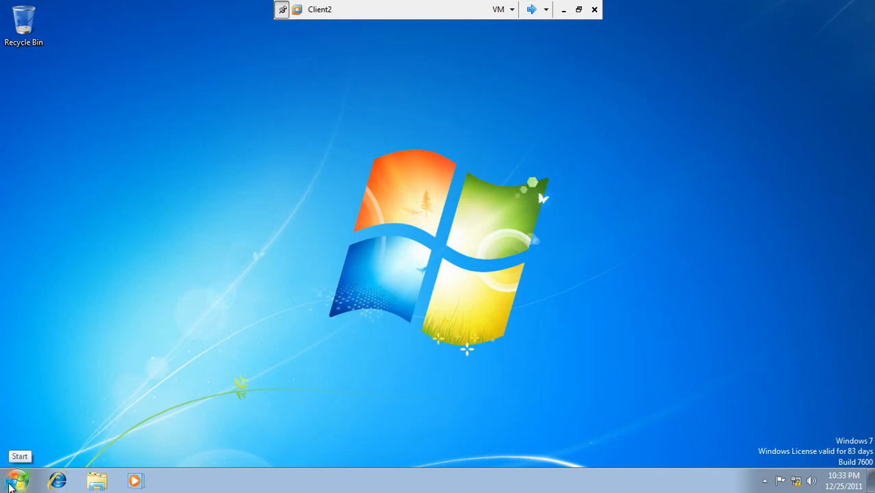
Log off Client2's user, close WinSrv2's finished gpupdate Command Prompt, then return to Client2
left_click(13, 481)
mouse_move(225, 447)
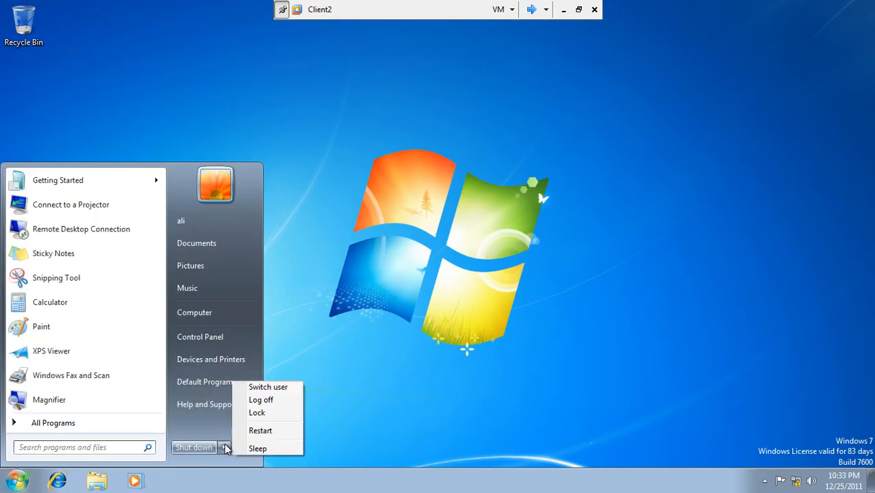
left_click(268, 400)
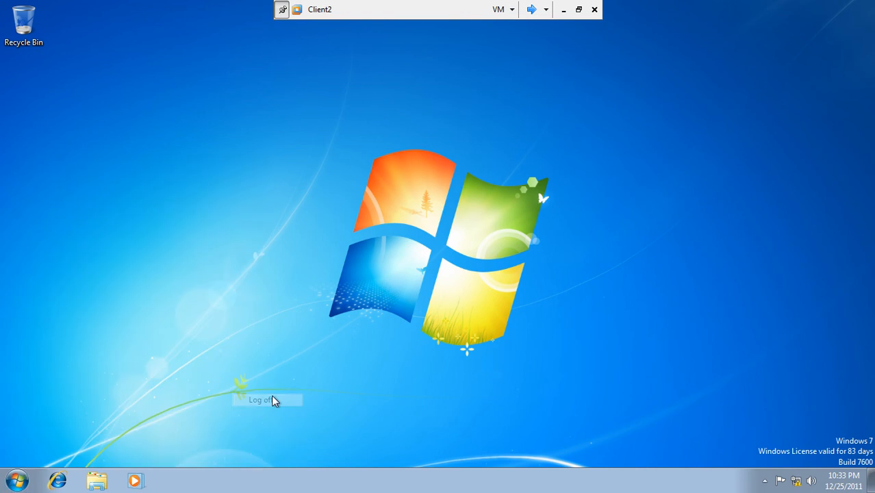
left_click(531, 9)
left_click_drag(223, 26, 432, 137)
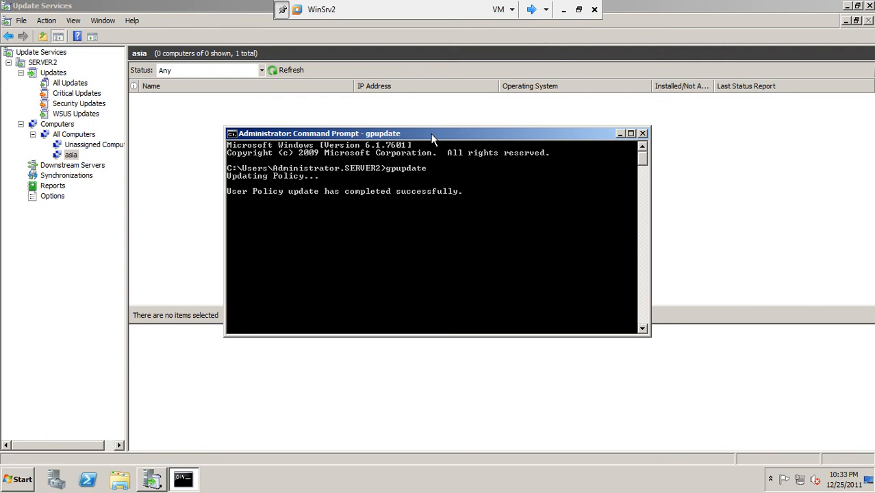
left_click(642, 134)
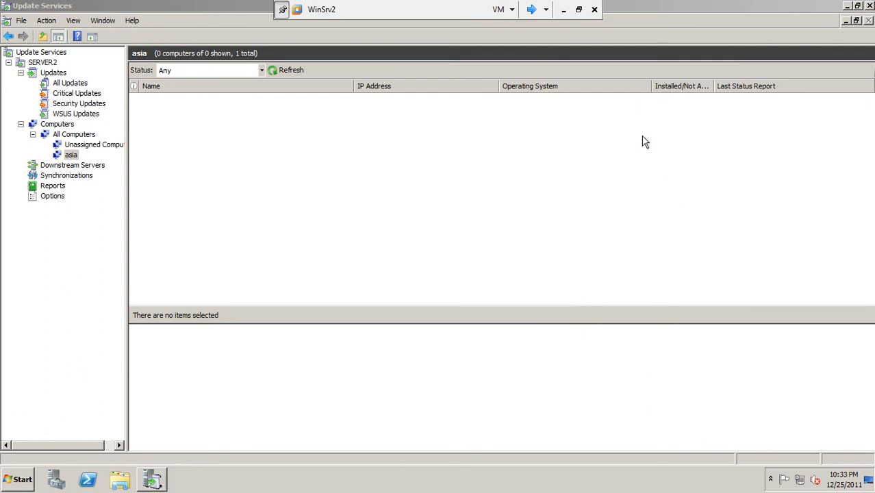
left_click(532, 9)
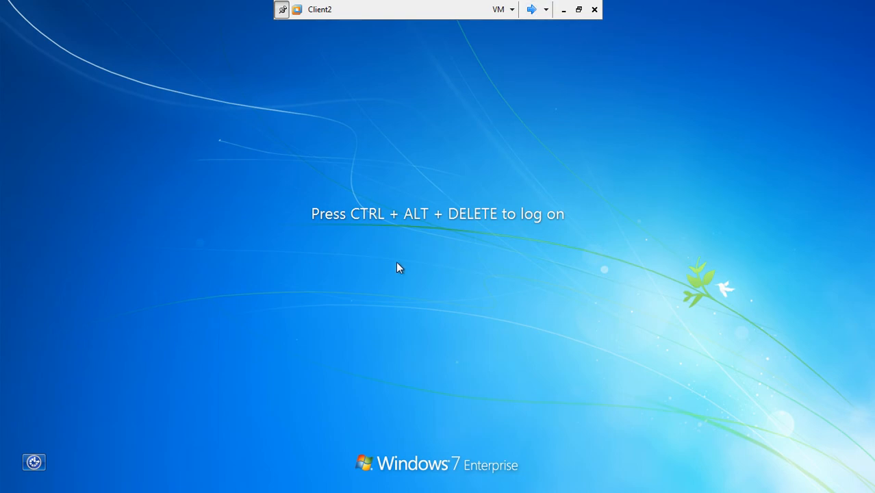
Log on to Client2 as another user with the domain account's user name and password
key("ctrl+alt+Delete")
left_click(489, 287)
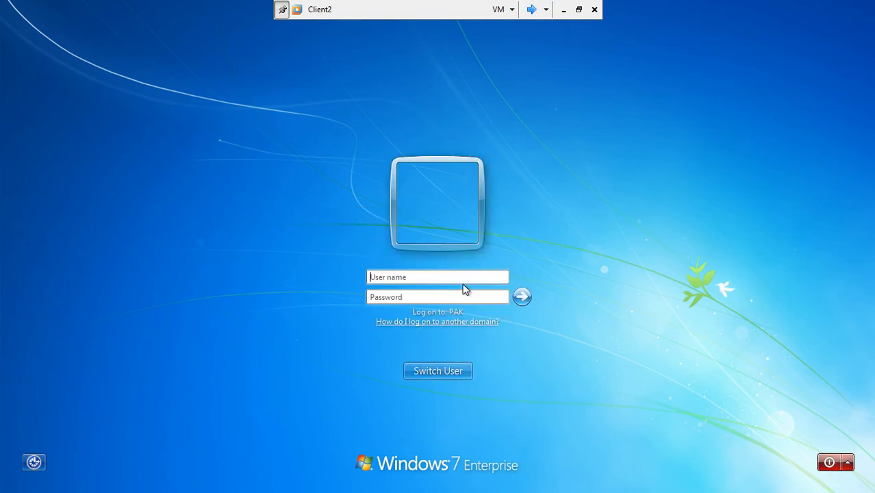
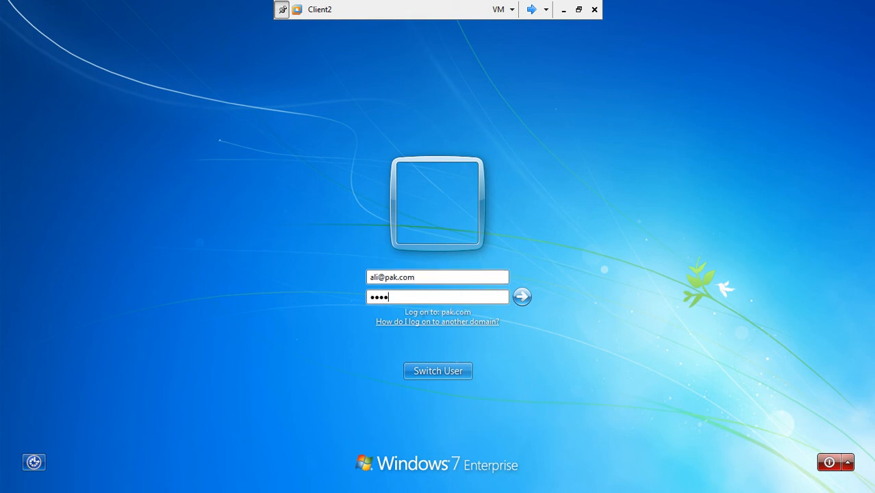
type("*")
key("Return")
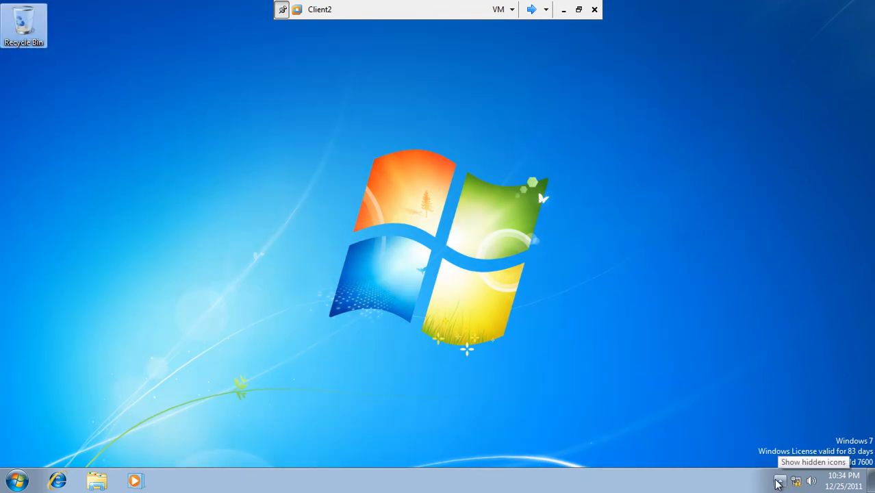
Refresh the Client2 desktop twice, then switch over to the WinSrv2 virtual machine
left_click(779, 484)
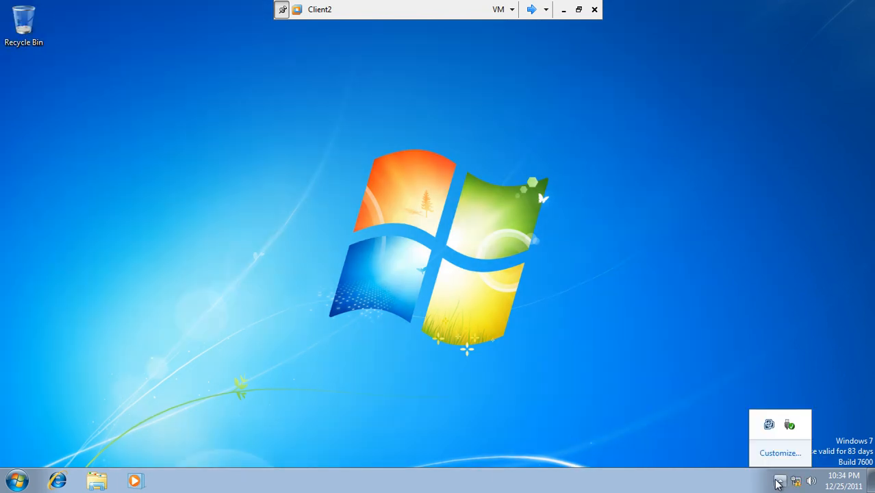
right_click(510, 236)
left_click(531, 267)
right_click(532, 273)
left_click(550, 303)
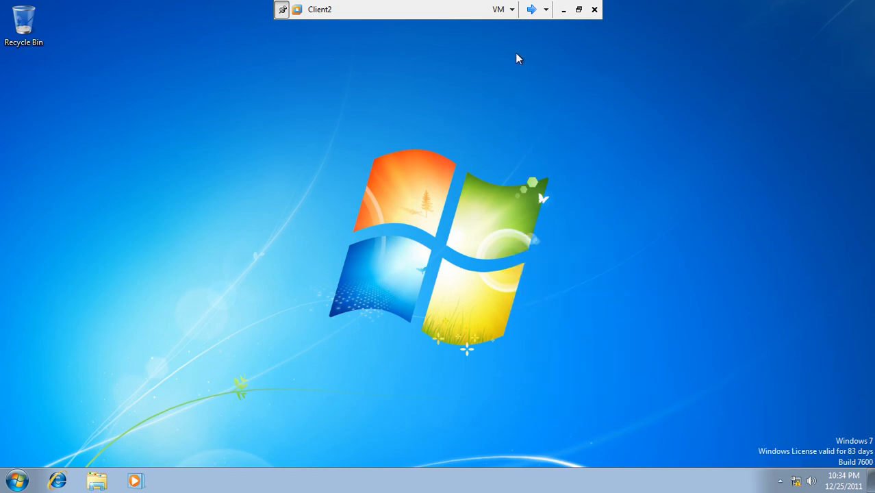
left_click(538, 7)
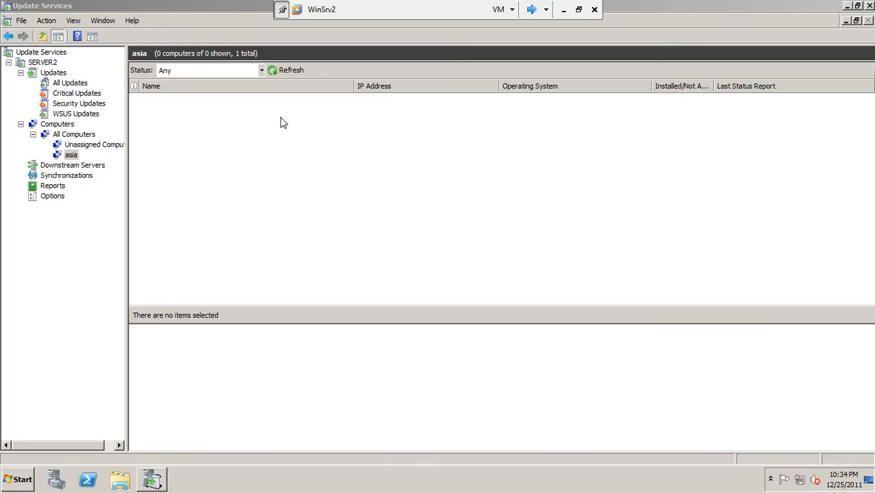
Check the Unassigned Computers, All Computers and asia groups, refreshing their computer lists
left_click(76, 145)
left_click(73, 135)
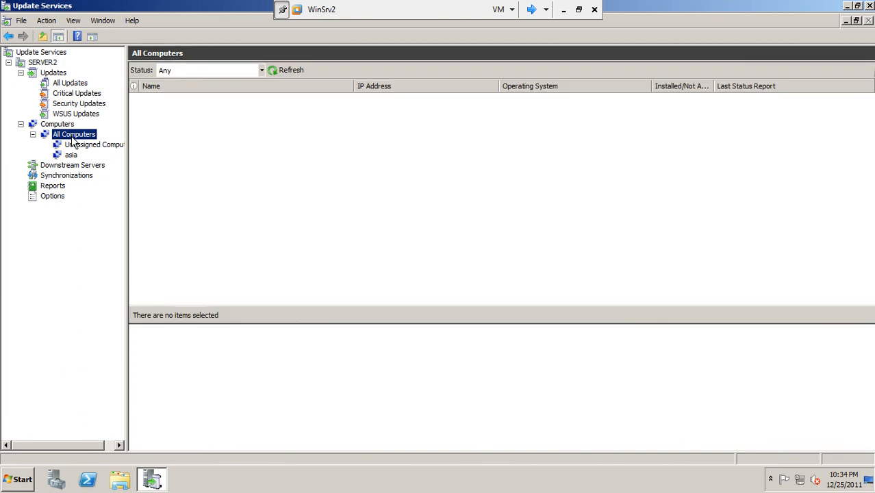
left_click(81, 144)
left_click(286, 71)
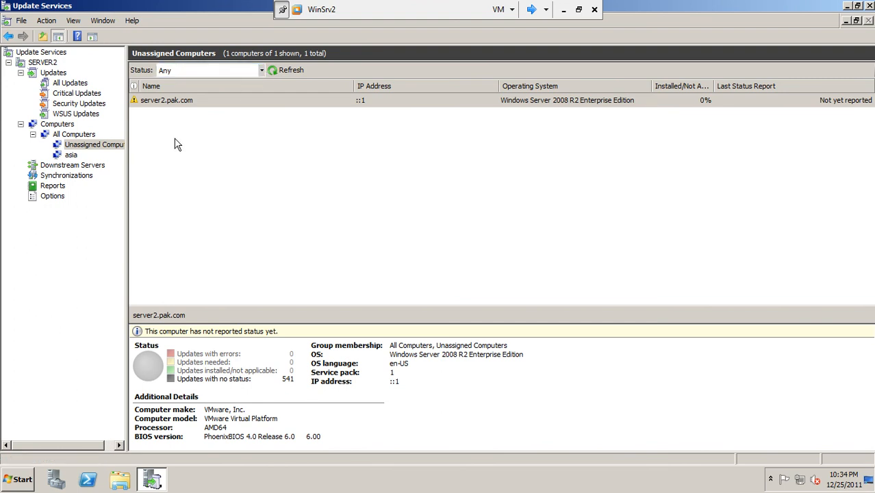
left_click(71, 155)
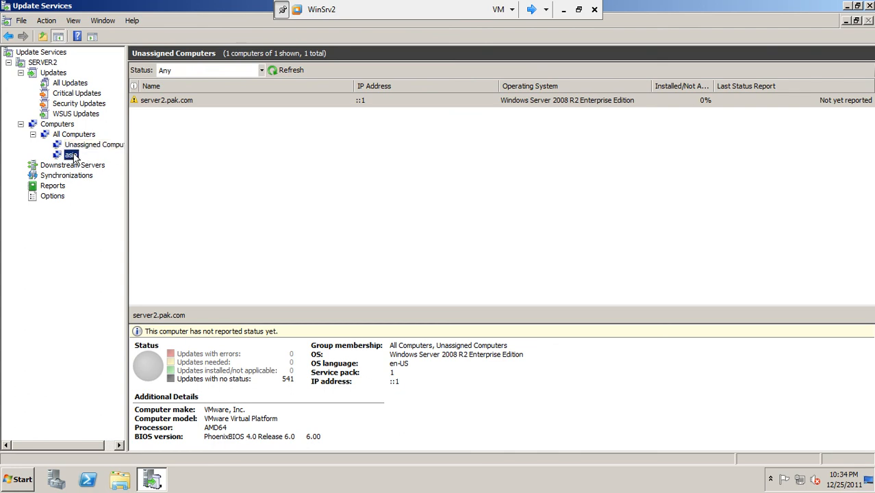
left_click(271, 70)
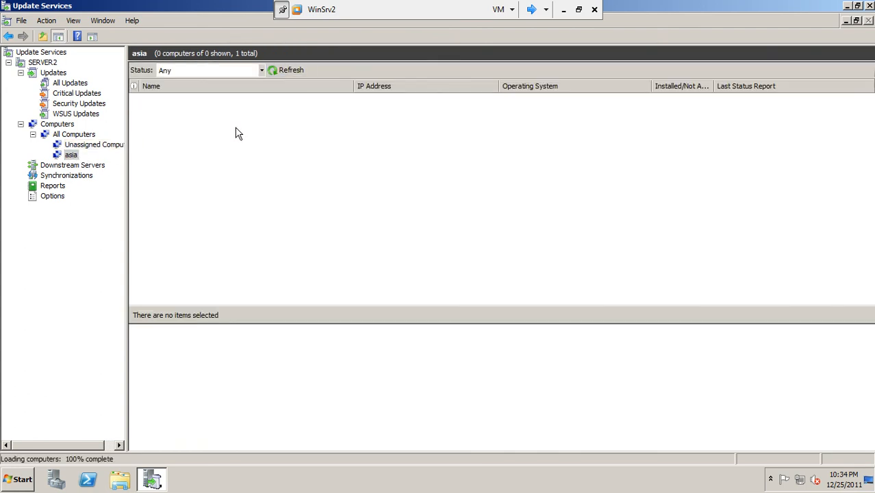
left_click(276, 71)
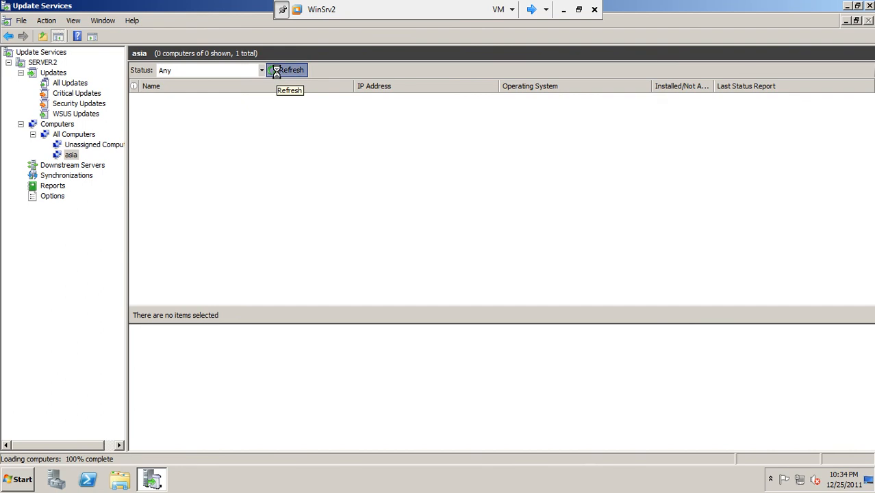
Review the Updates overview, server summary, Synchronizations and Options pages in Update Services
left_click(52, 73)
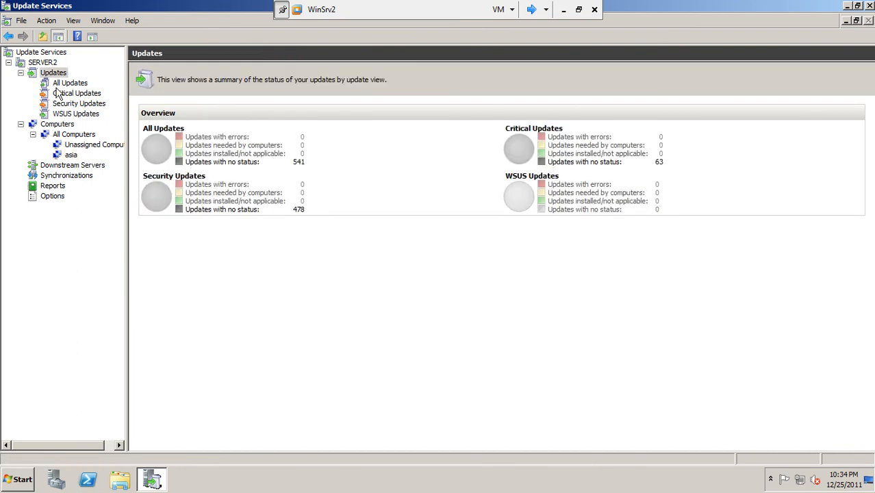
left_click(43, 62)
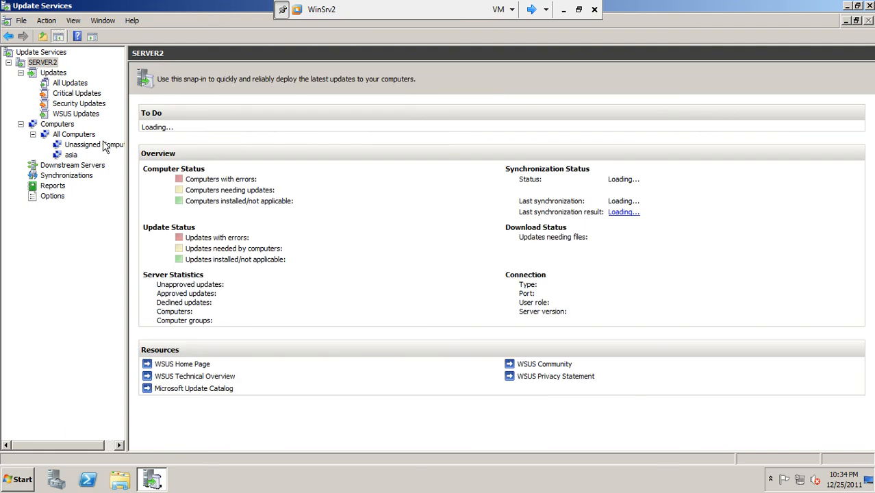
left_click(64, 176)
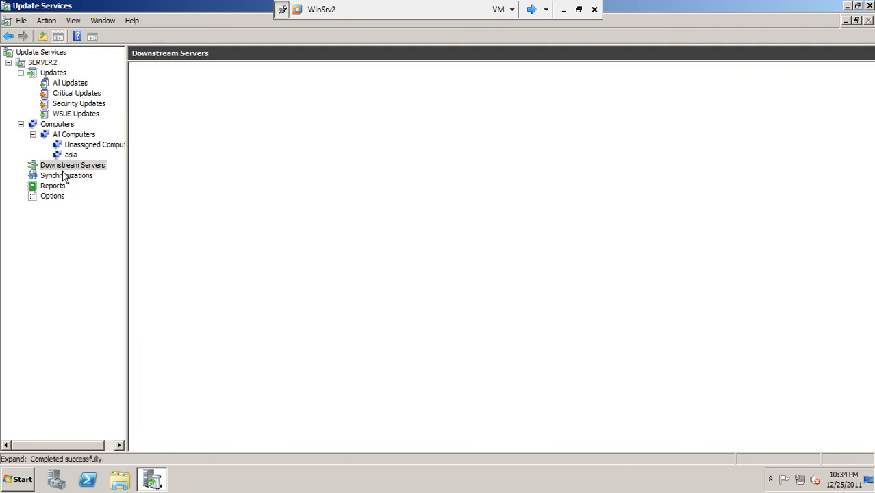
left_click(43, 197)
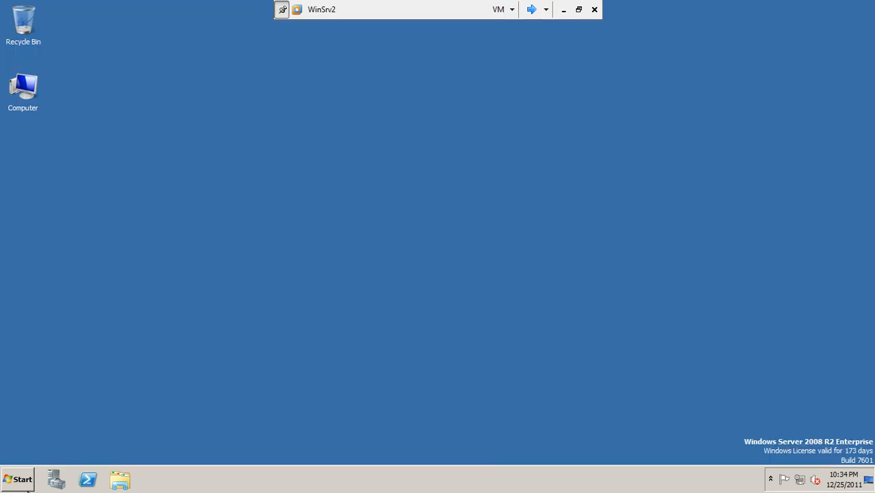
left_click(19, 482)
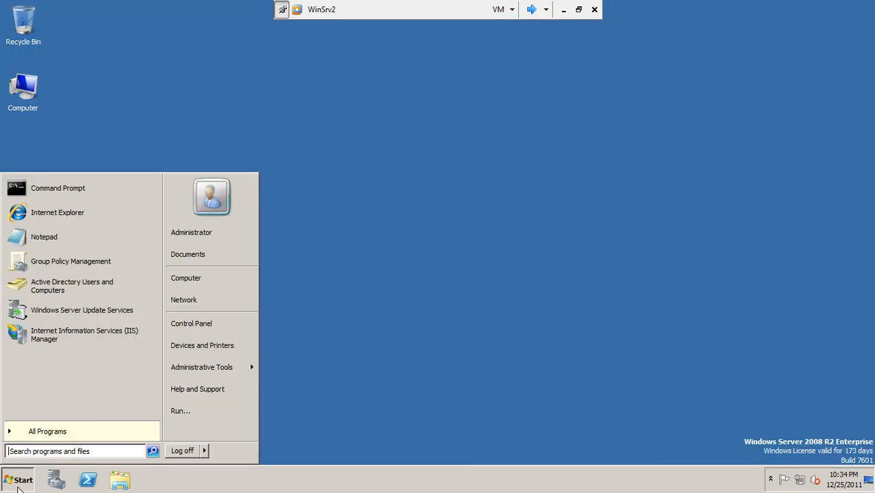
Shut down WinSrv2 with reason Hardware: Installation (Planned), then switch to Client2
left_click(205, 452)
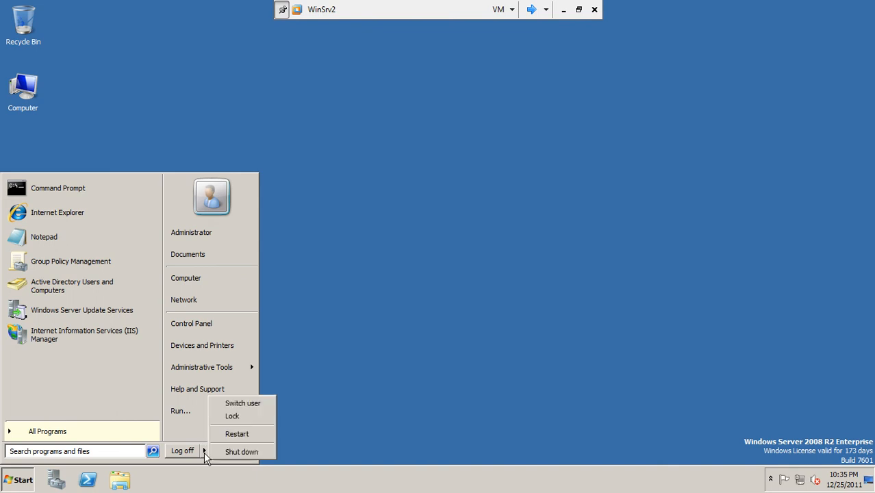
left_click(228, 453)
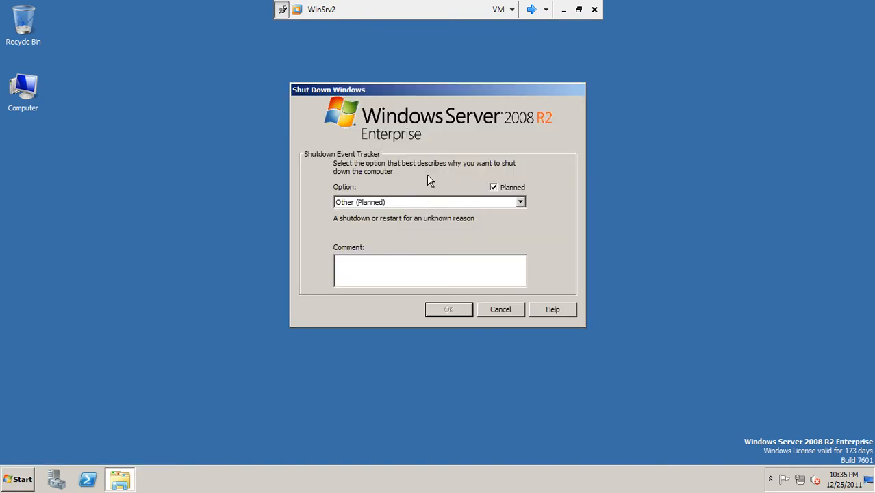
left_click(425, 202)
left_click(422, 231)
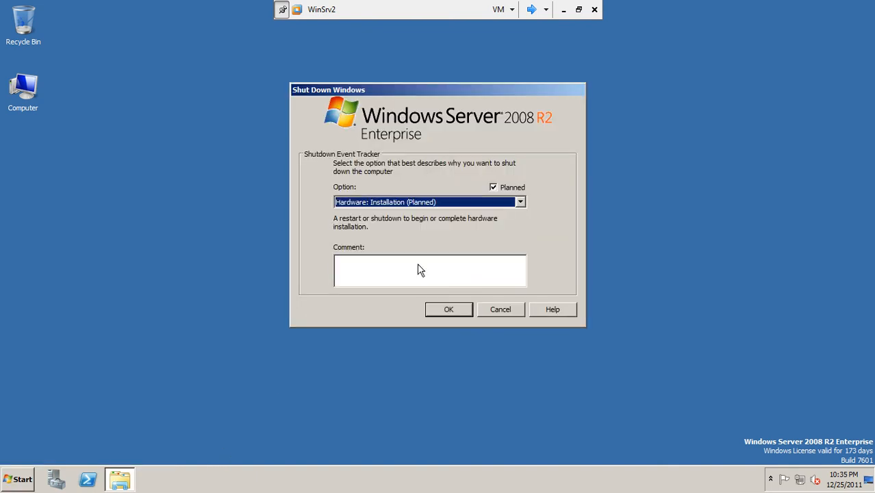
left_click(448, 310)
left_click(531, 9)
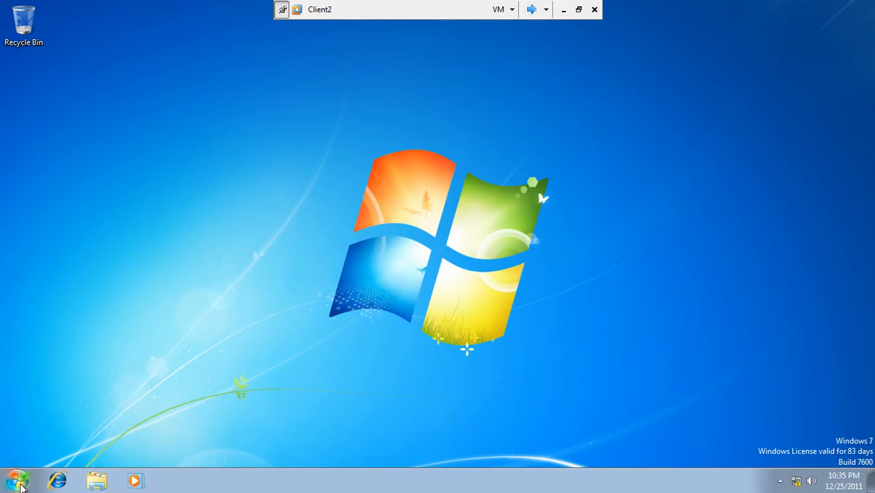
Start a Client2 shutdown, cancel it, and open Control Panel from the Start menu
left_click(18, 483)
left_click(194, 448)
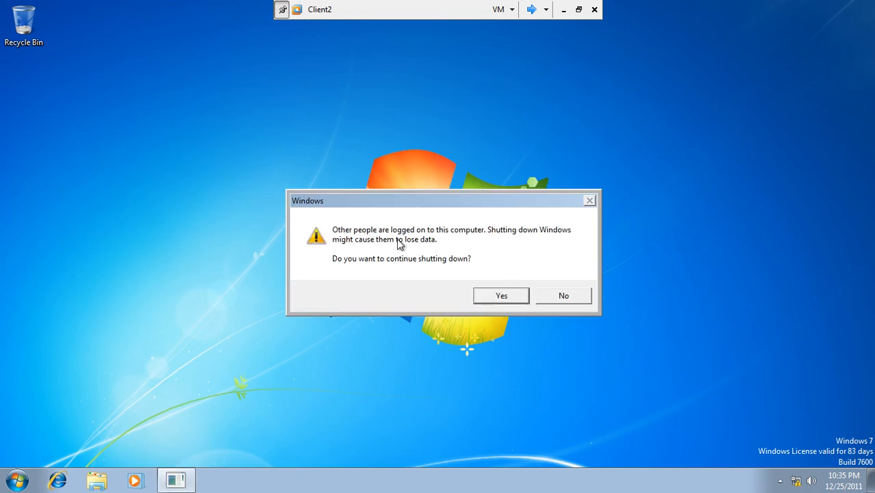
left_click(554, 295)
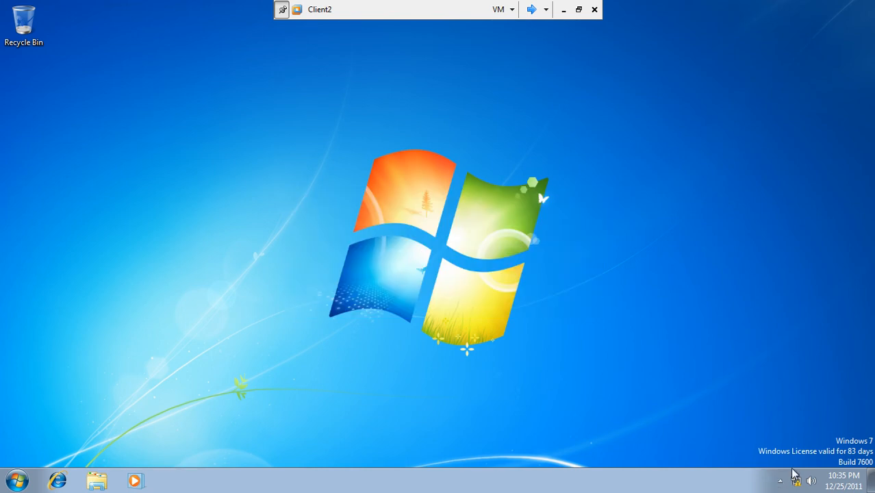
left_click(781, 482)
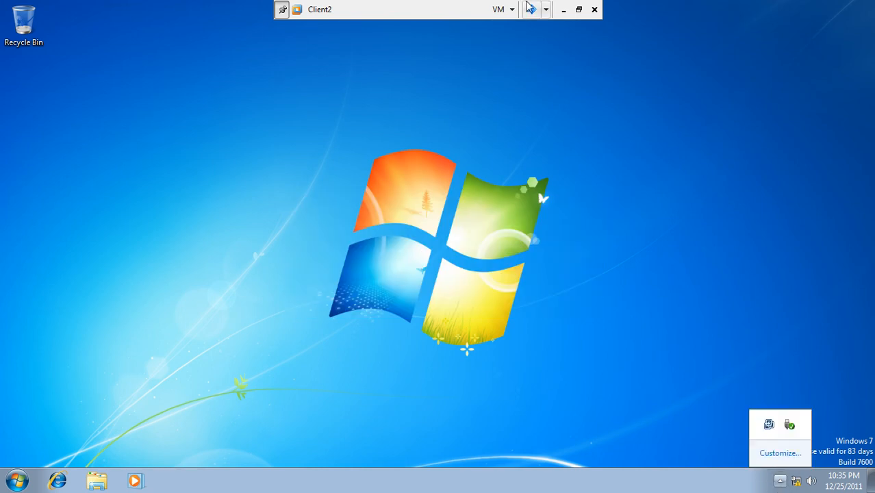
left_click(16, 481)
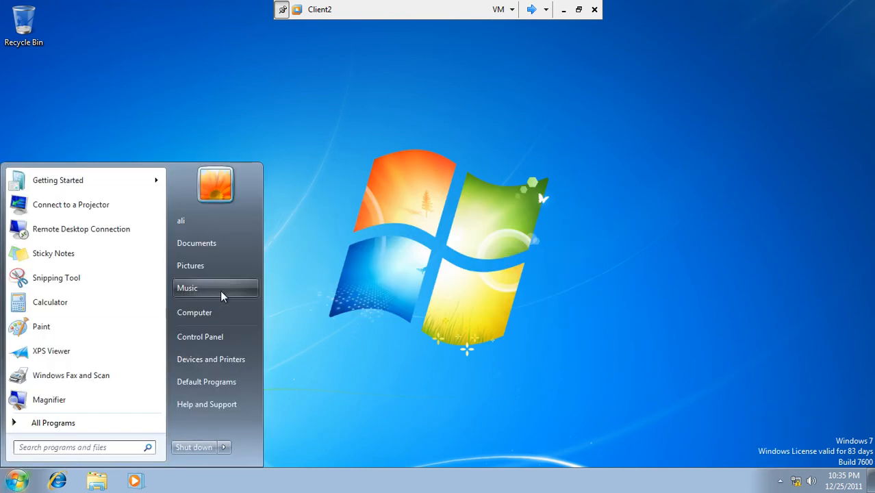
left_click(215, 340)
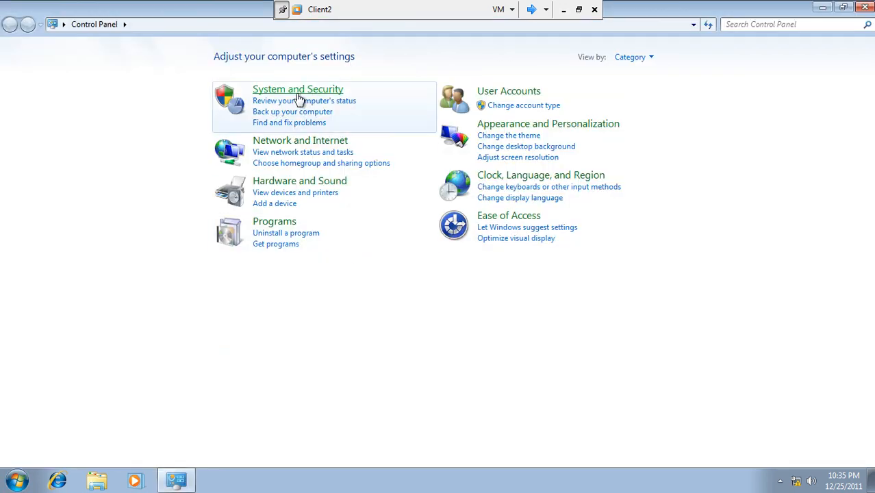
Check Client2's Windows Update status under System and Security, then close the window
left_click(304, 90)
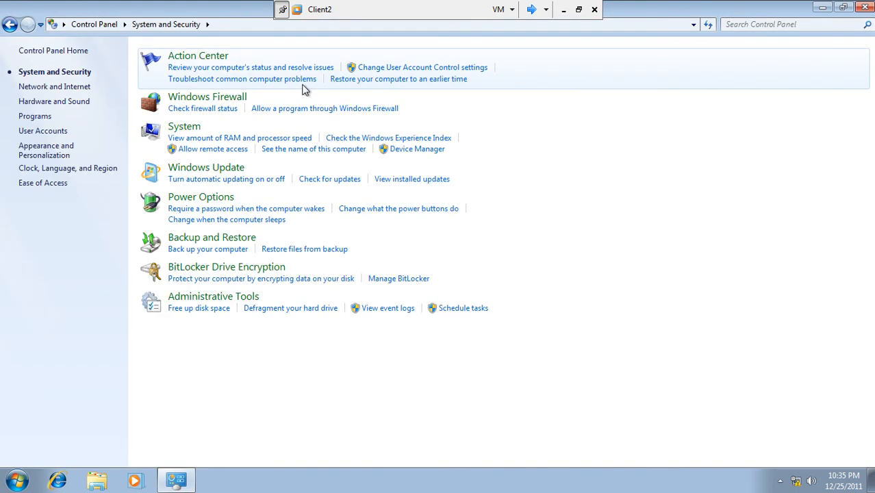
left_click(183, 170)
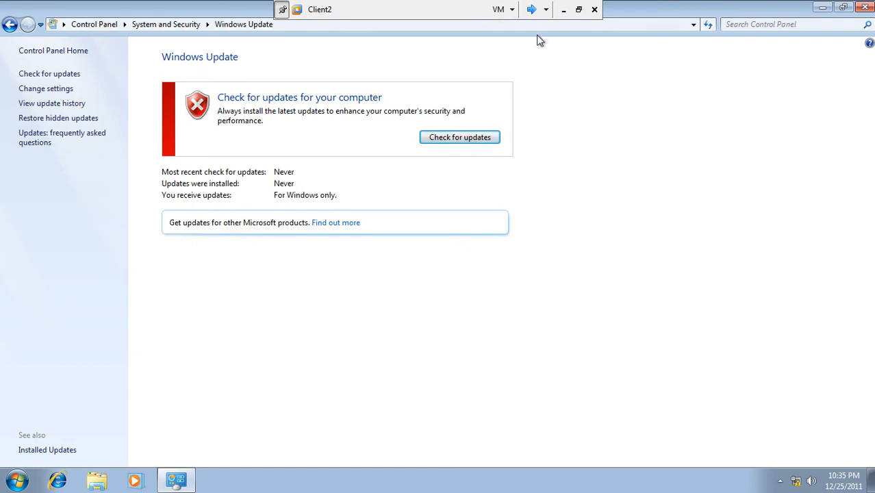
left_click(867, 9)
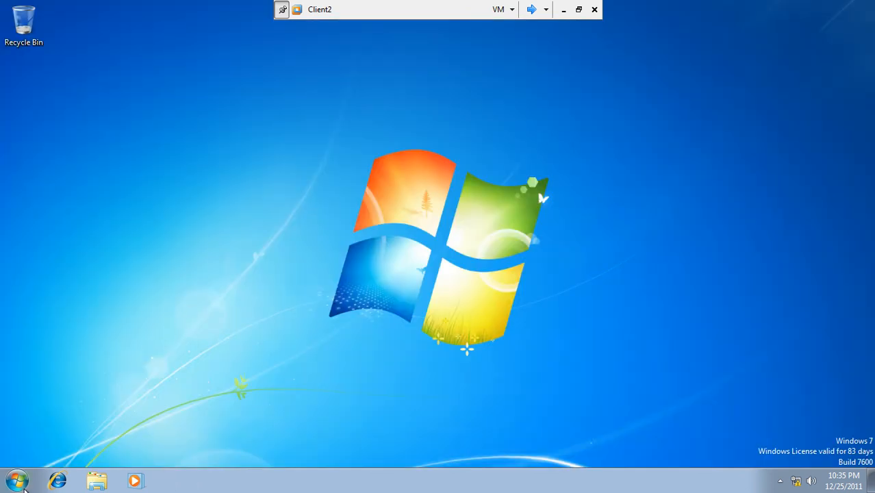
Shut down Client2, confirming despite other logged-on users, and return to WinSrv2
left_click(17, 481)
left_click(194, 447)
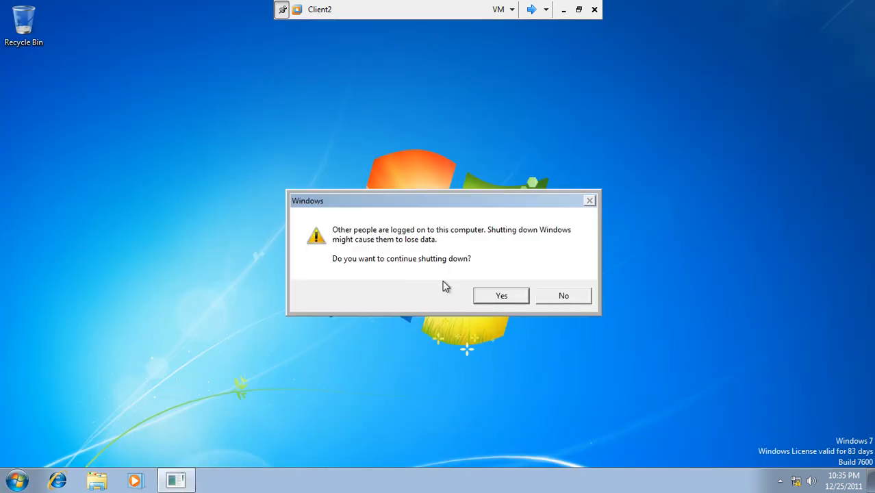
left_click(501, 296)
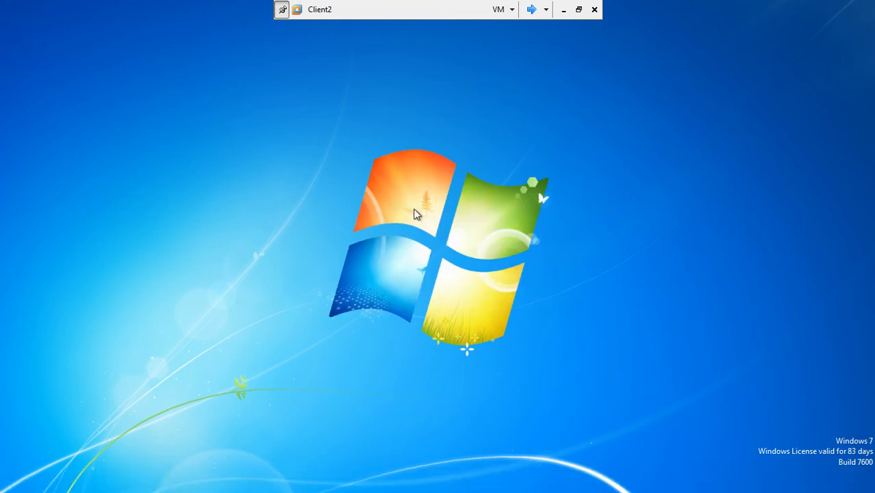
left_click(532, 10)
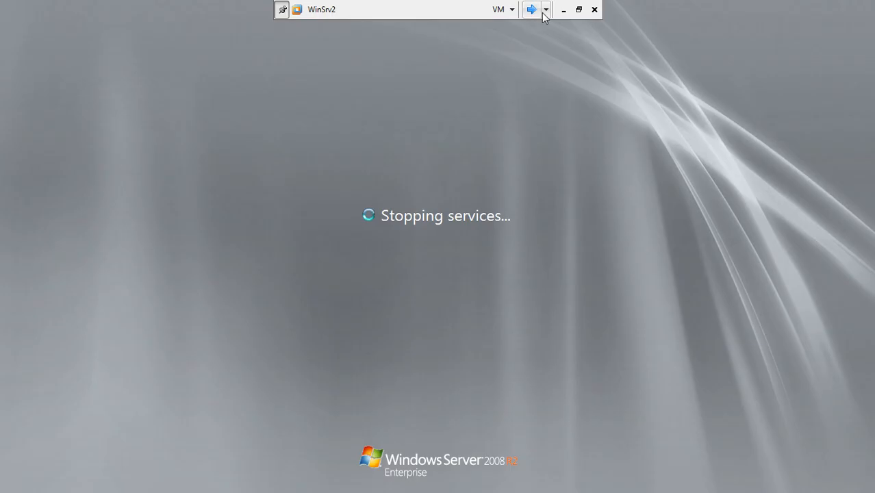
Leave full screen and power off the WinSrv2 and Client2 virtual machines, confirming each
left_click(579, 11)
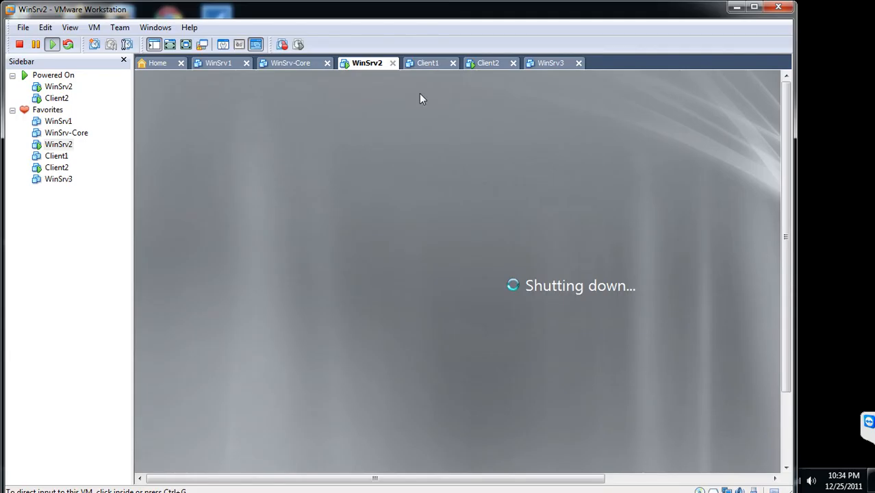
left_click(19, 43)
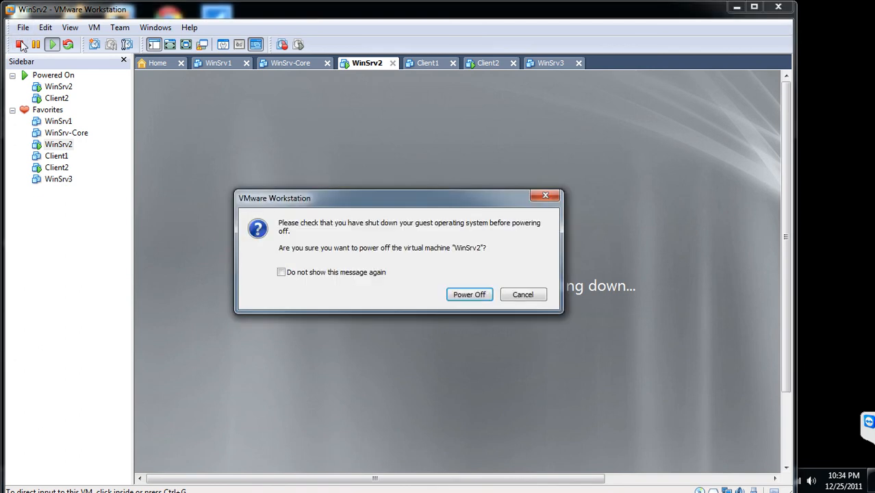
left_click(458, 297)
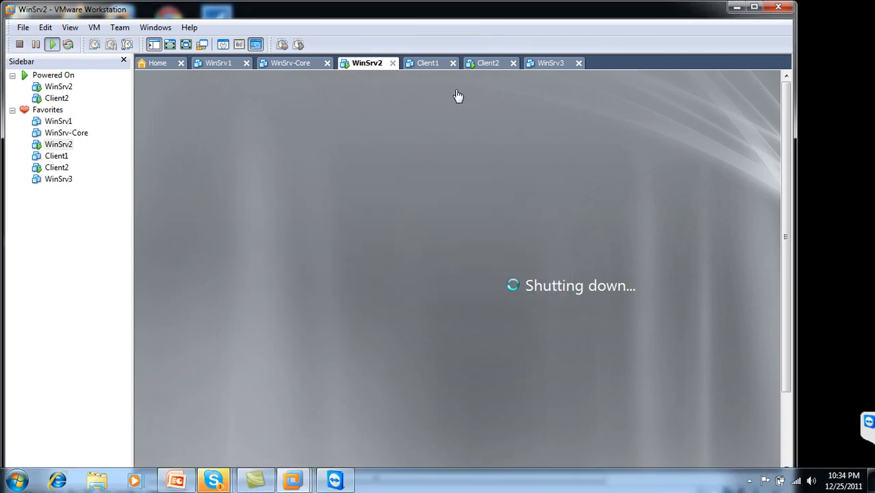
left_click(490, 67)
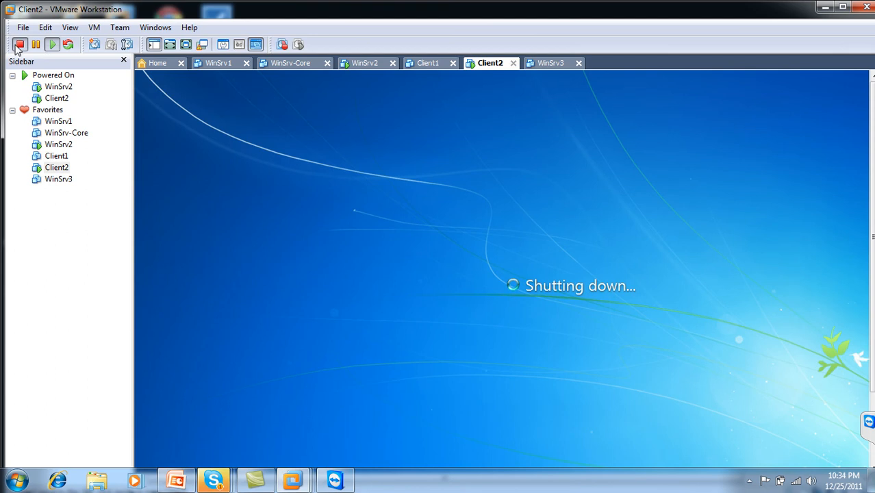
left_click(19, 44)
left_click(502, 294)
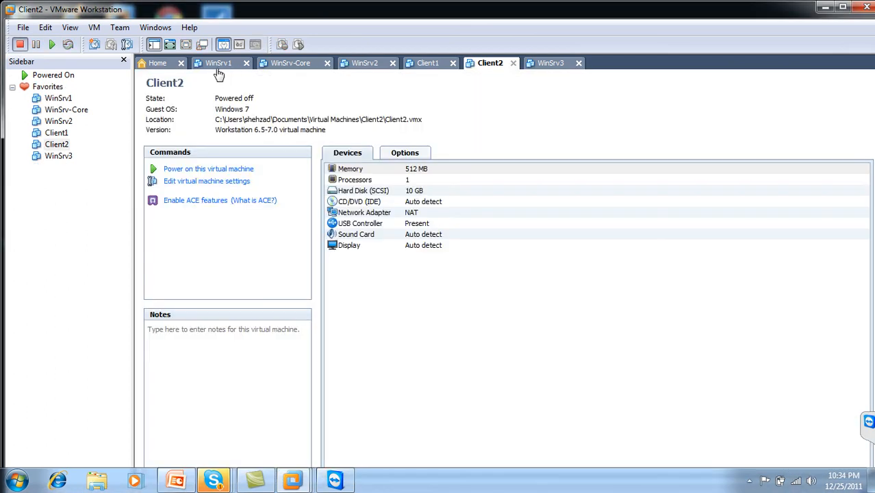
Power on the WinSrv1 and Client1 virtual machines and maximize the Workstation window
left_click(220, 66)
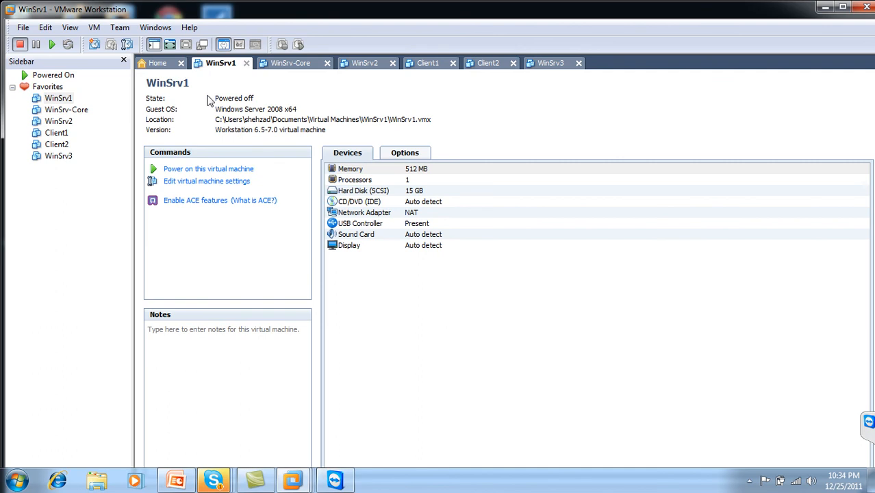
left_click(202, 169)
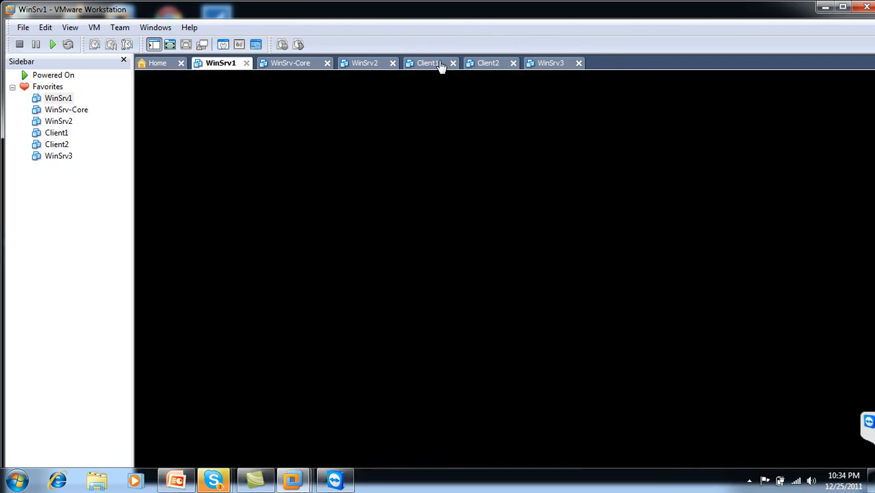
left_click(427, 63)
left_click(230, 169)
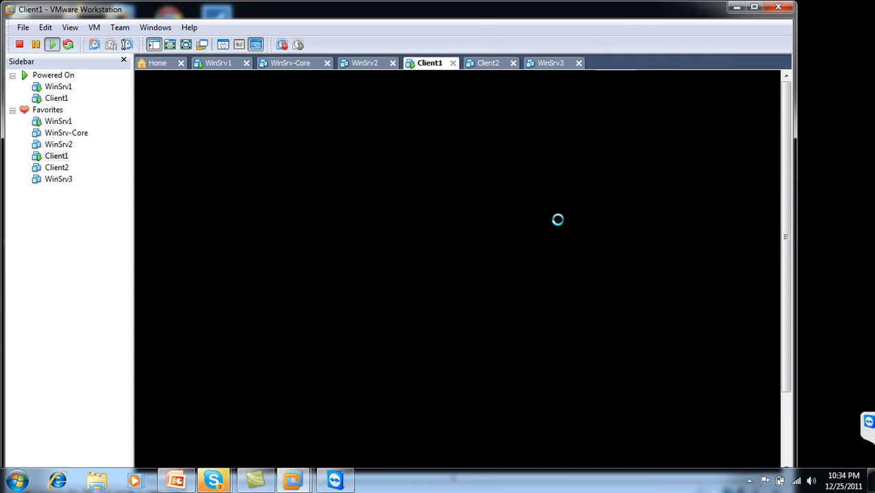
double_click(588, 12)
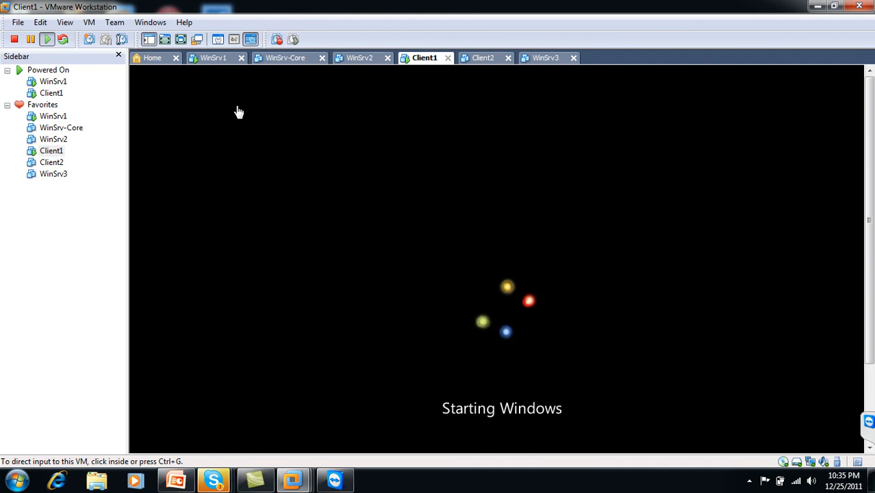
left_click(212, 60)
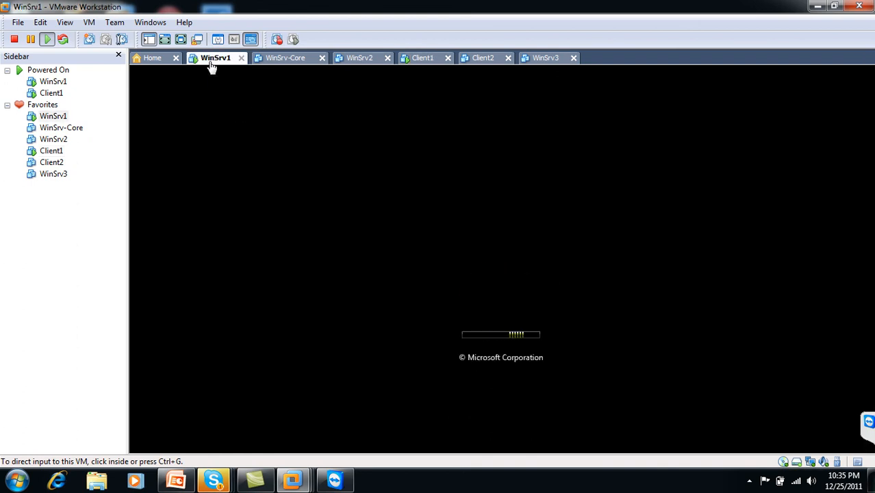
Watch WinSrv1 and Client1 boot in full screen, then exit to Client1's tab
left_click(180, 39)
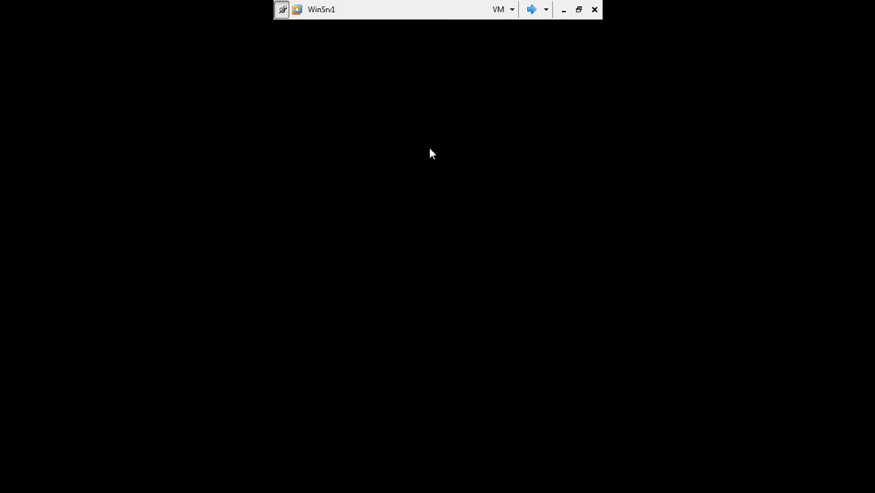
left_click(531, 10)
left_click(532, 9)
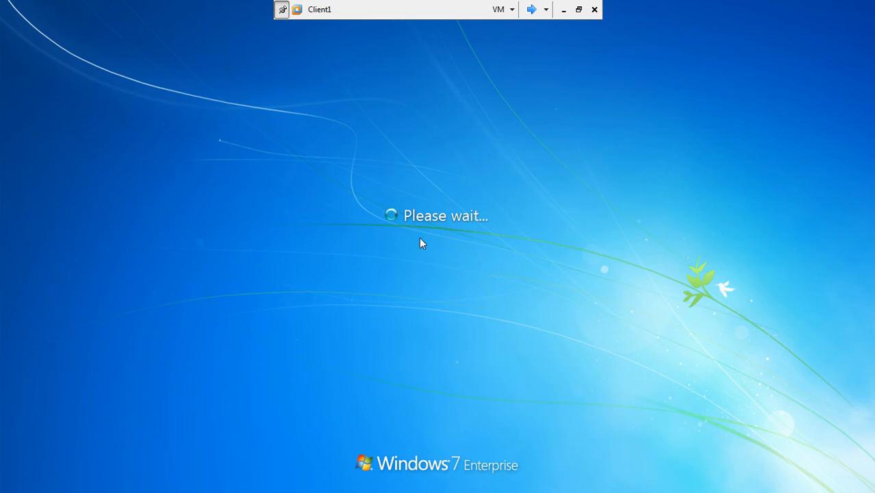
left_click(531, 9)
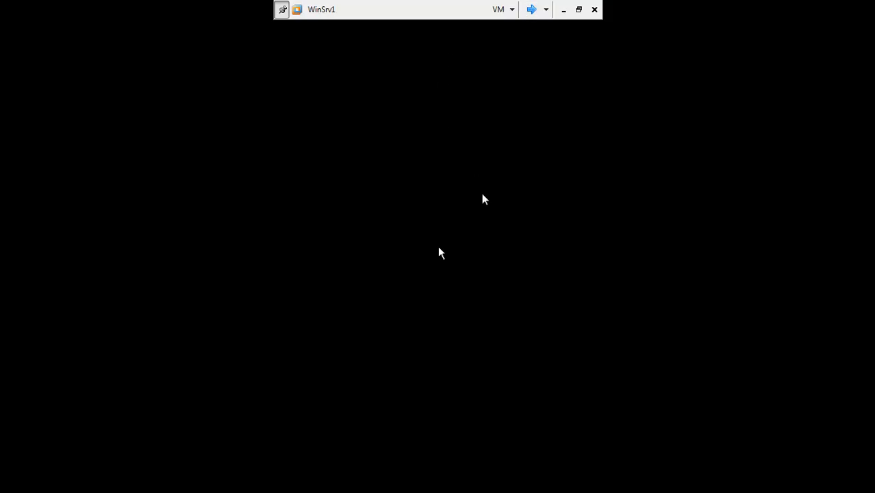
left_click(579, 9)
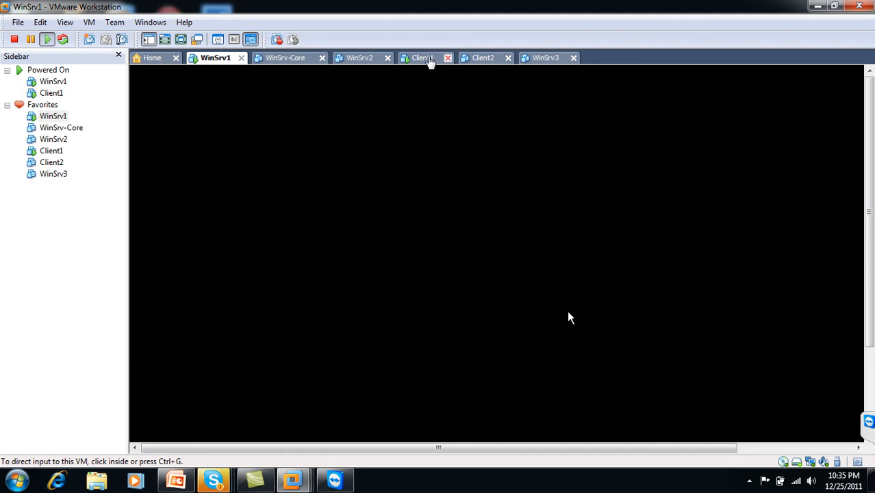
left_click(418, 59)
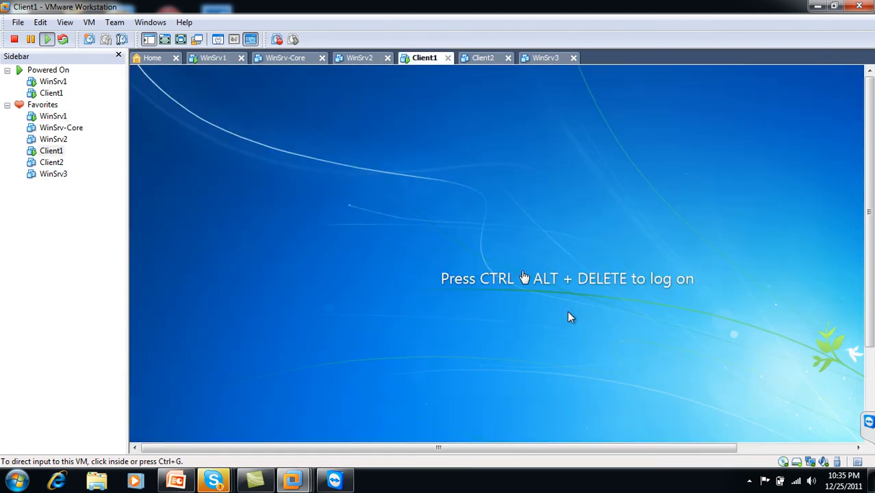
Show Client1 full screen and send it Ctrl+Alt+Delete to reach the password prompt
left_click(167, 41)
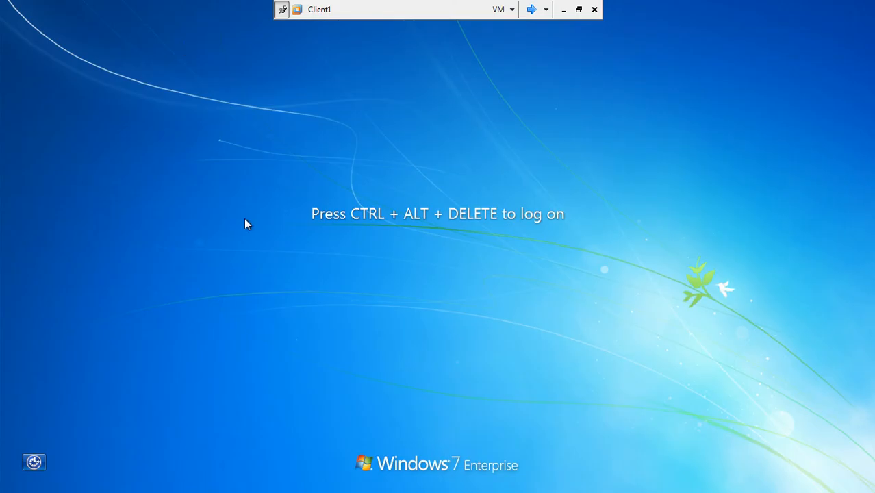
left_click(531, 9)
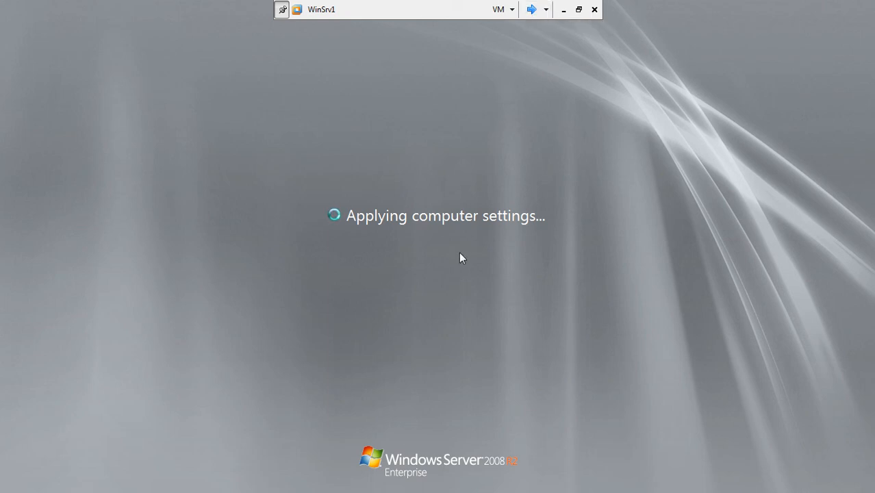
left_click(534, 10)
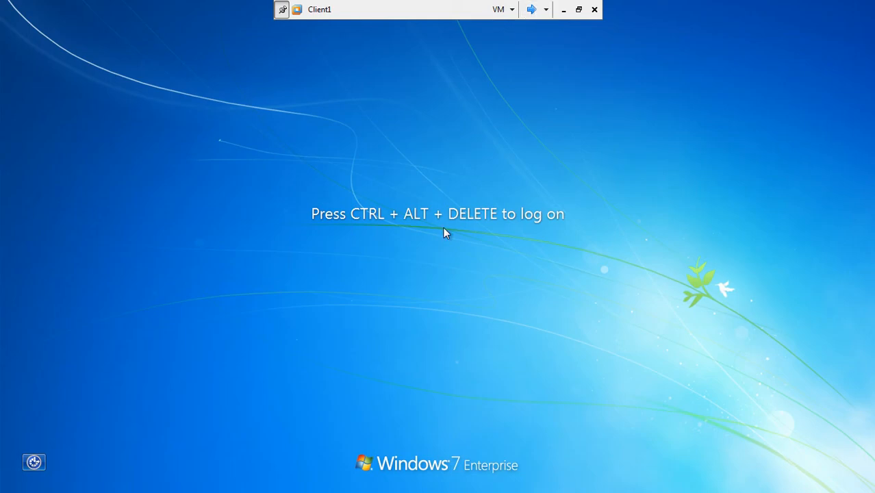
key("ctrl+alt+Delete")
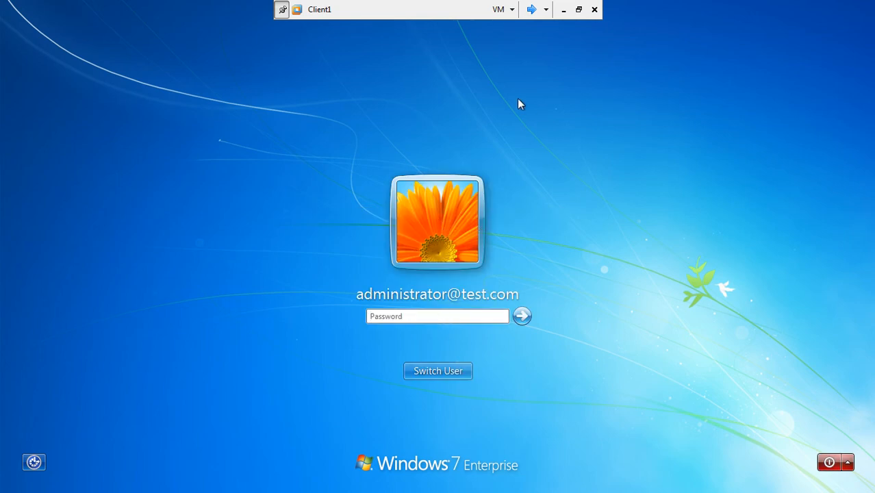
Switch the full-screen view from Client1 to WinSrv1, showing its account-disabled message
left_click(531, 9)
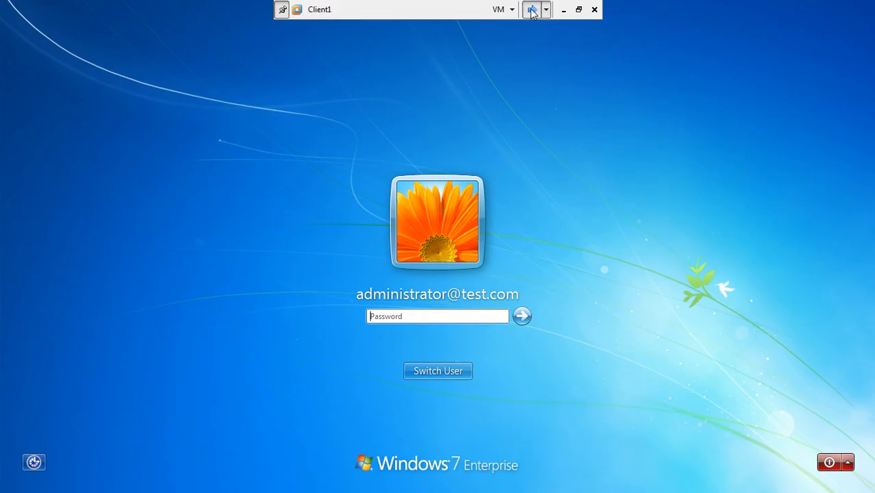
left_click(532, 10)
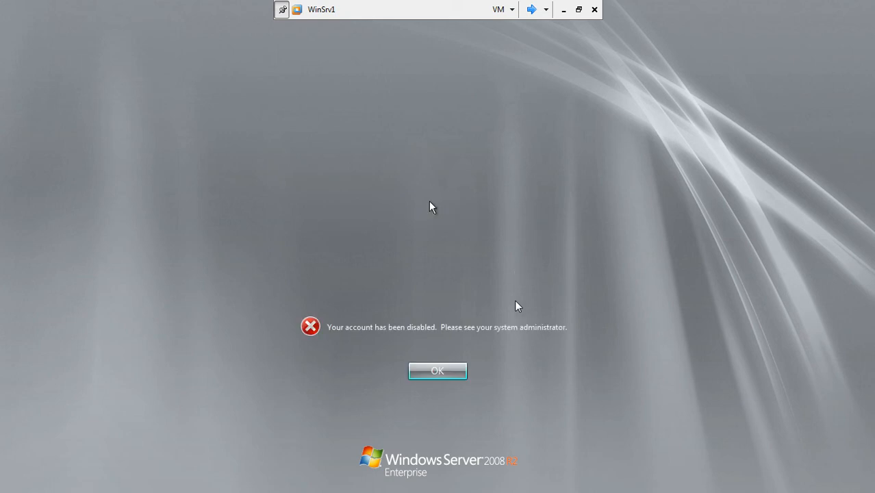
Dismiss the account-disabled message and log on to WinSrv1 as 'administrator' with its password
left_click(437, 371)
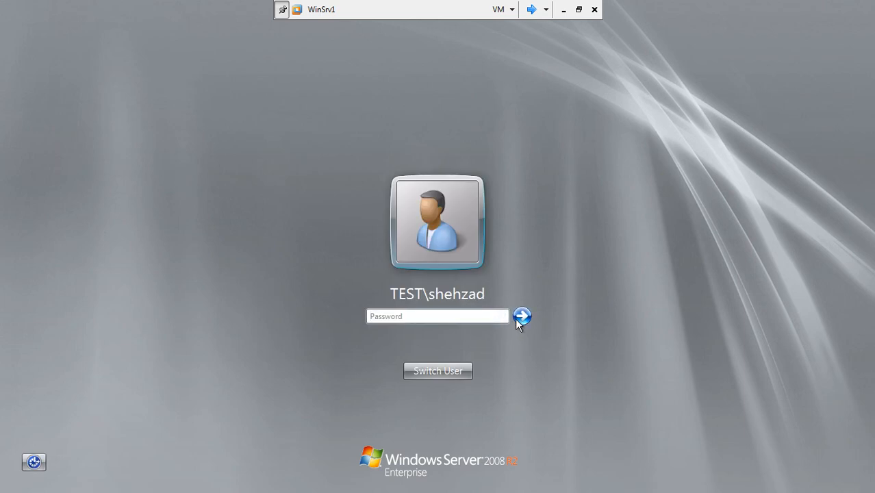
left_click(447, 376)
left_click(498, 285)
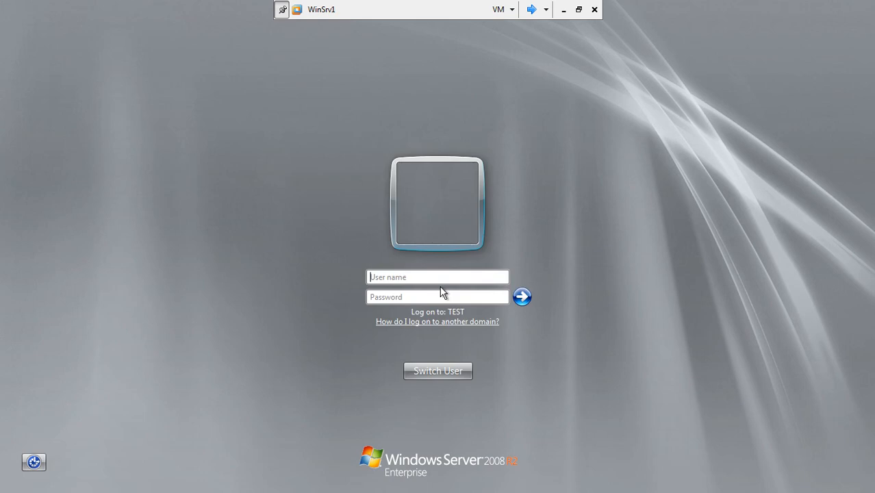
left_click(431, 277)
type("administrator")
key("Tab")
type("********")
key("Return")
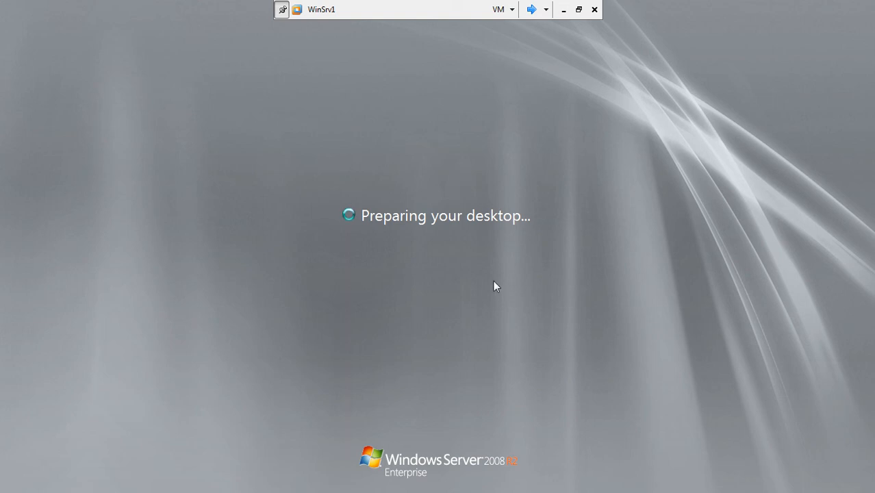
Launch Windows Server Update Services from the Start menu on WinSrv1
left_click(531, 10)
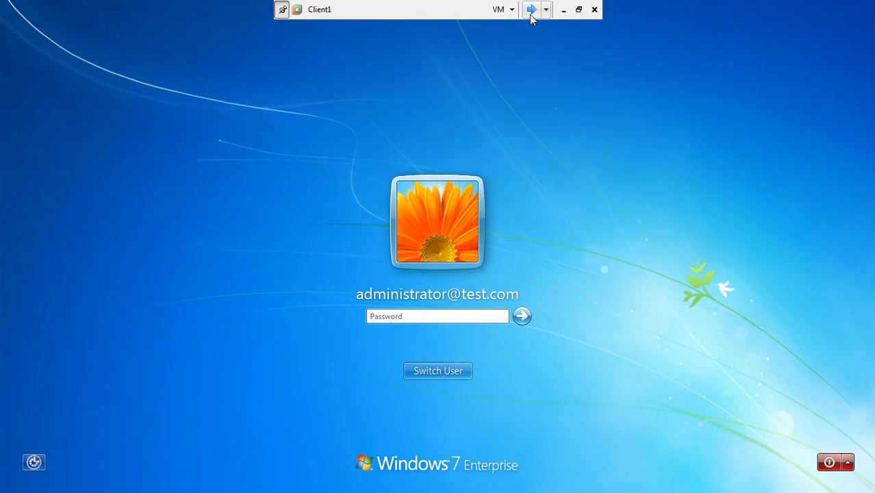
left_click(532, 10)
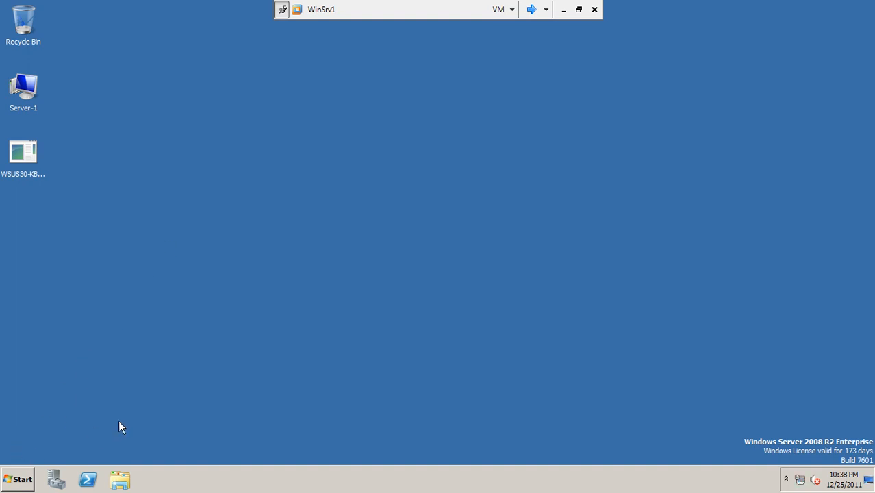
left_click(18, 479)
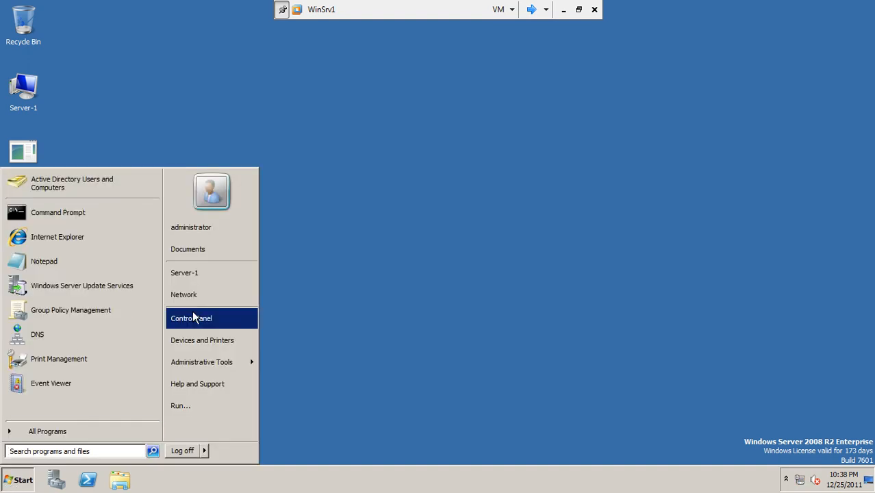
mouse_move(194, 360)
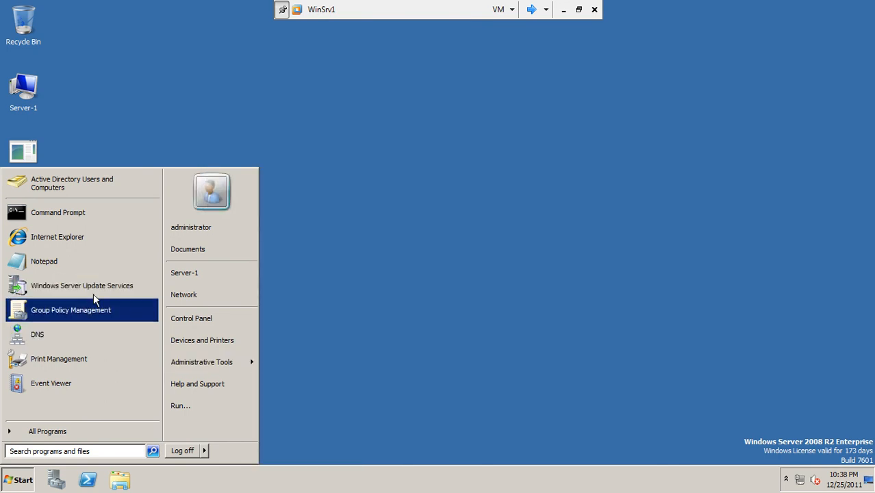
left_click(97, 286)
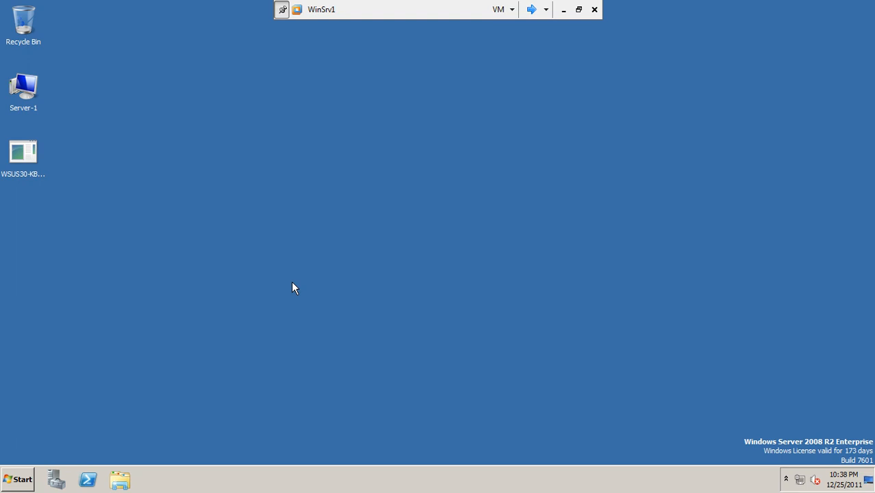
Log on to Client1 by sending Ctrl+Alt+End and entering the account password
left_click(531, 10)
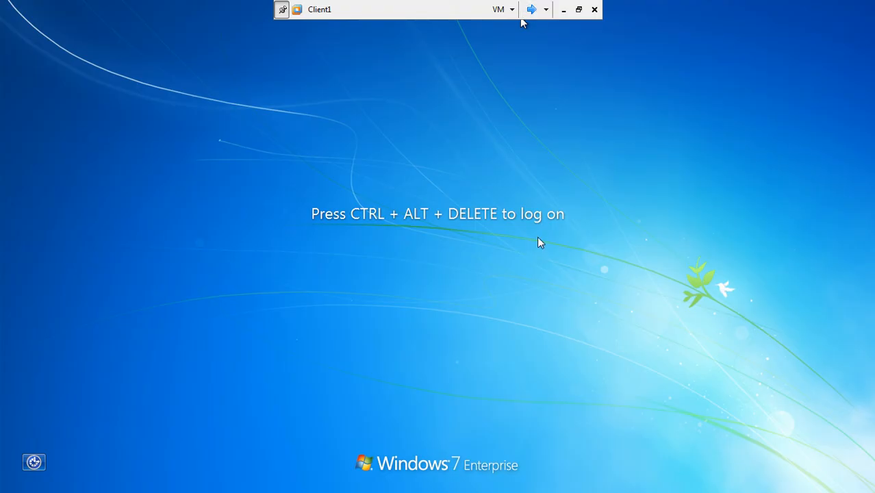
key("ctrl+alt+End")
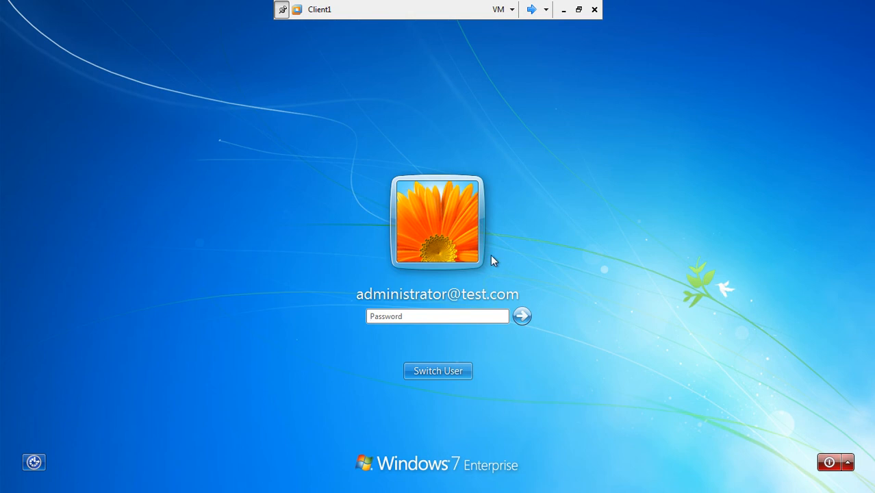
left_click(454, 315)
type("Pa$$w0r")
key("Return")
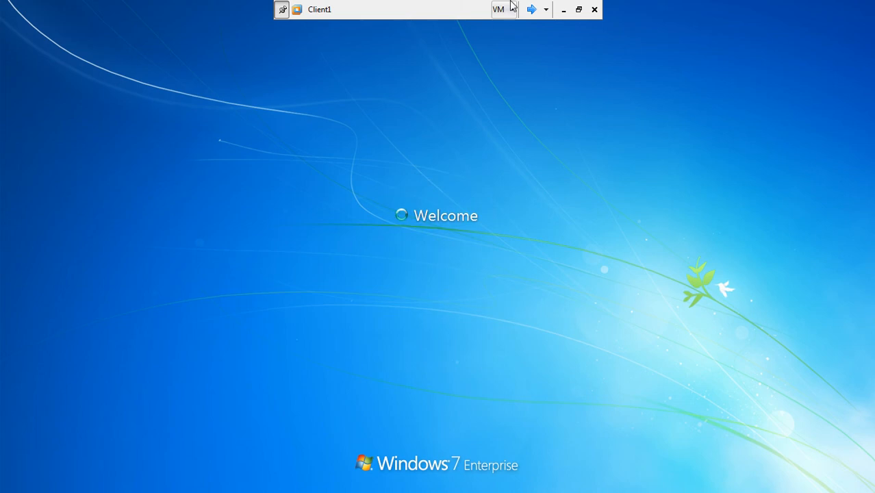
left_click(531, 10)
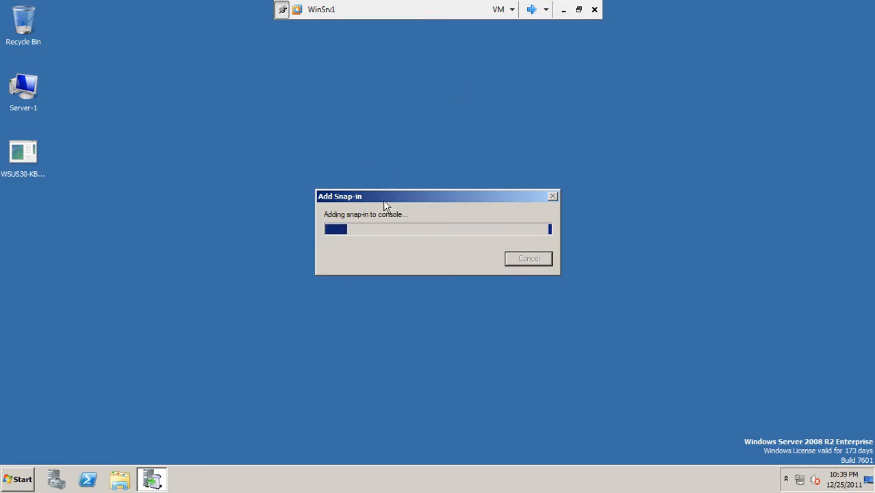
Move WinSrv1's Add Snap-in progress window aside, then return to Client1's desktop
left_click_drag(384, 196, 353, 142)
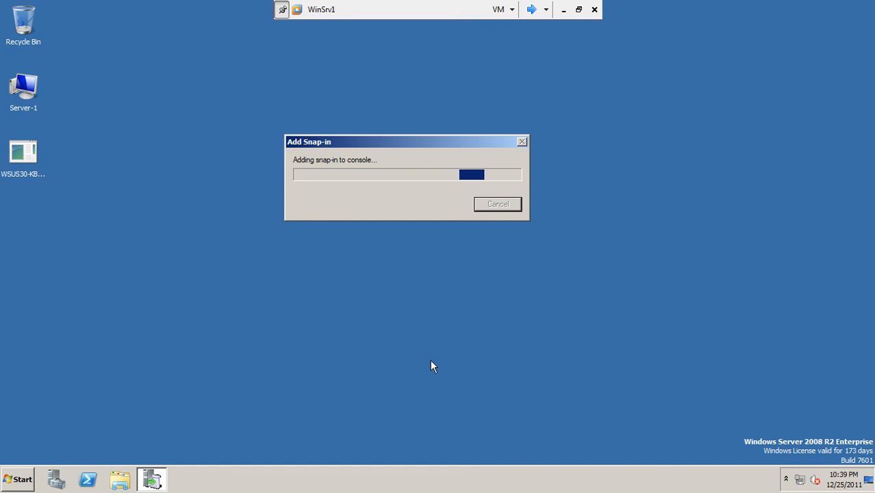
left_click(533, 9)
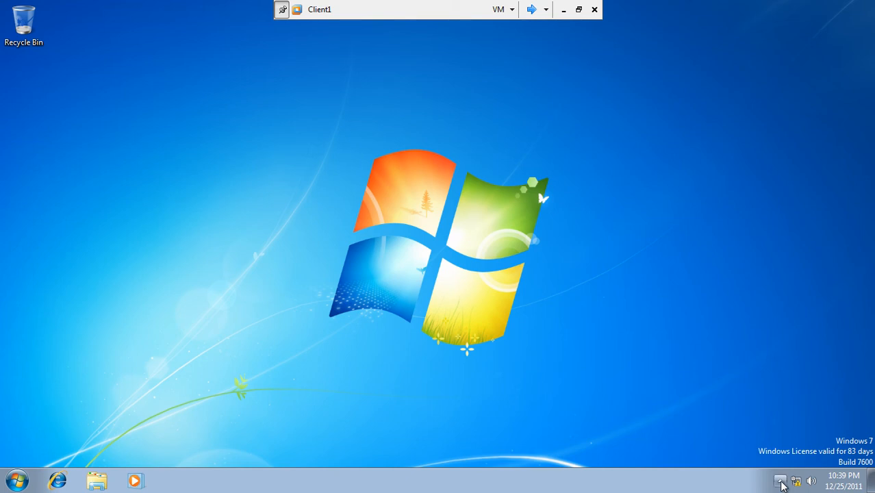
Look over Client1's hidden notification-area icons, then open its Start menu
left_click(780, 481)
left_click(780, 481)
left_click(781, 481)
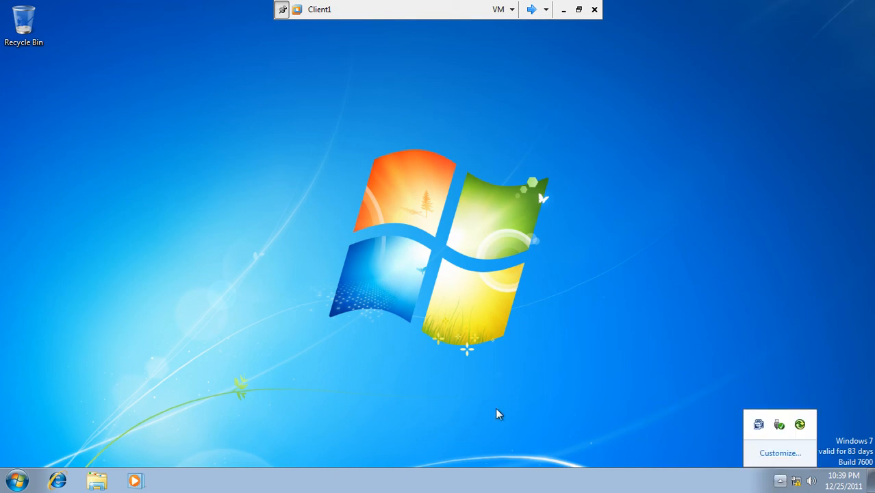
left_click(114, 433)
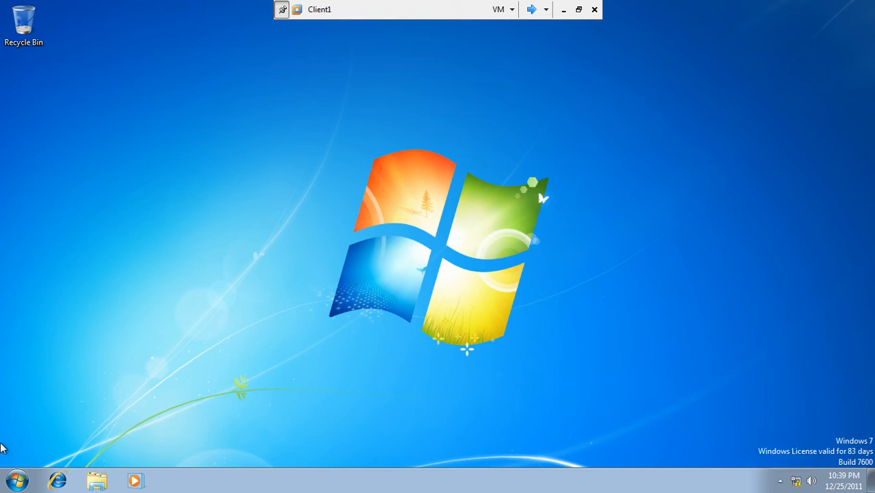
left_click(18, 482)
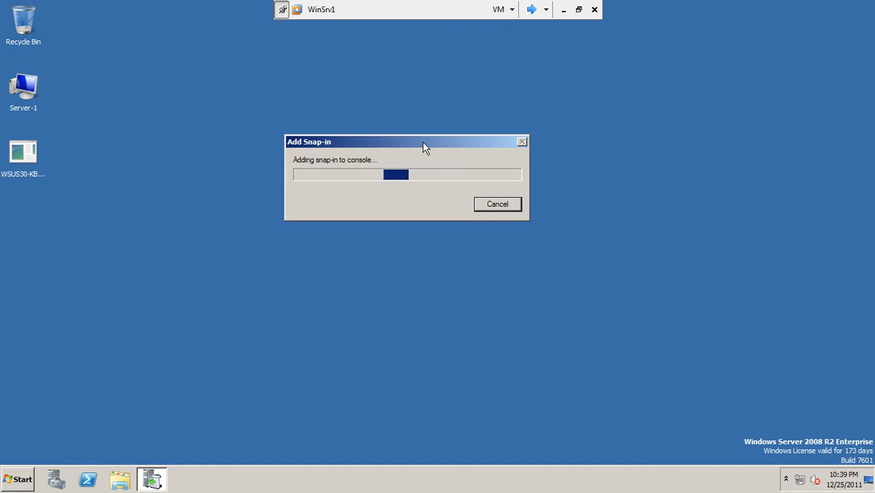
Refresh WinSrv1's desktop twice and bring the WSUS30-KB Expand progress window forward
left_click(134, 86)
right_click(134, 85)
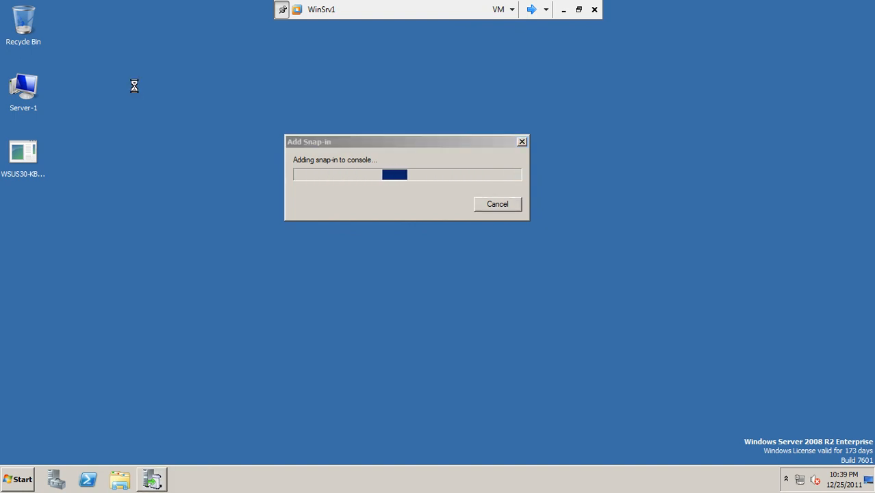
left_click(158, 113)
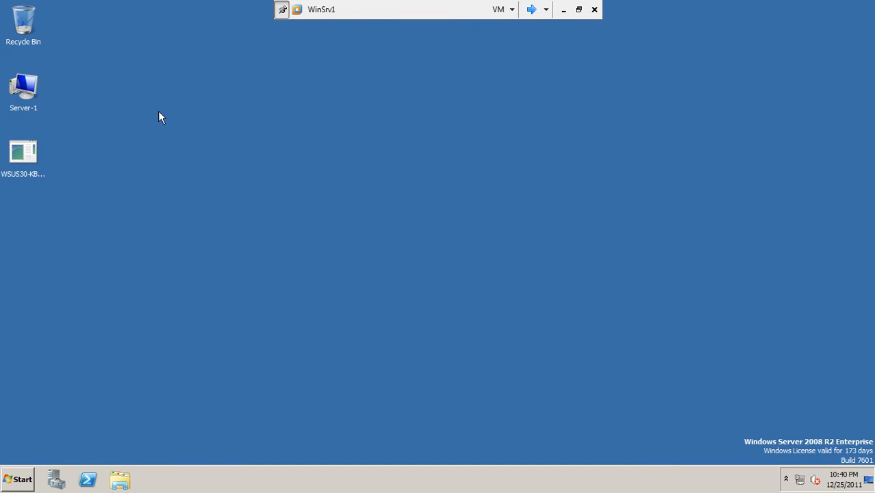
right_click(158, 112)
left_click(175, 141)
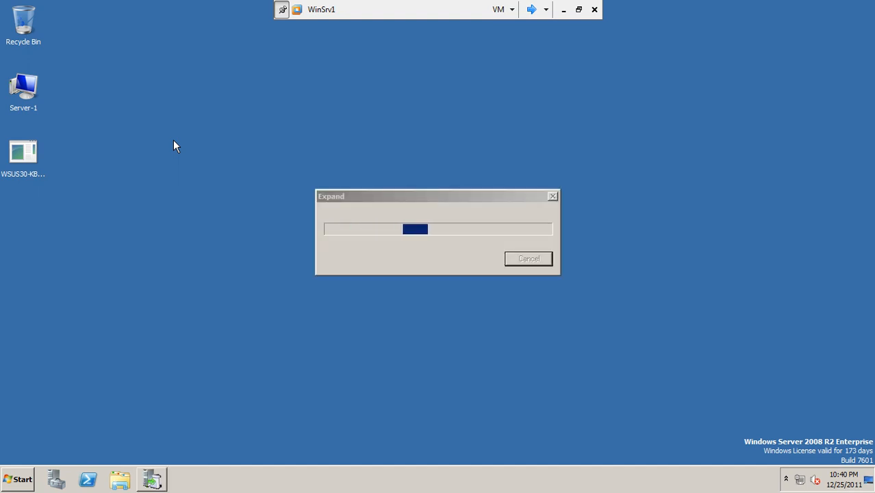
left_click(347, 210)
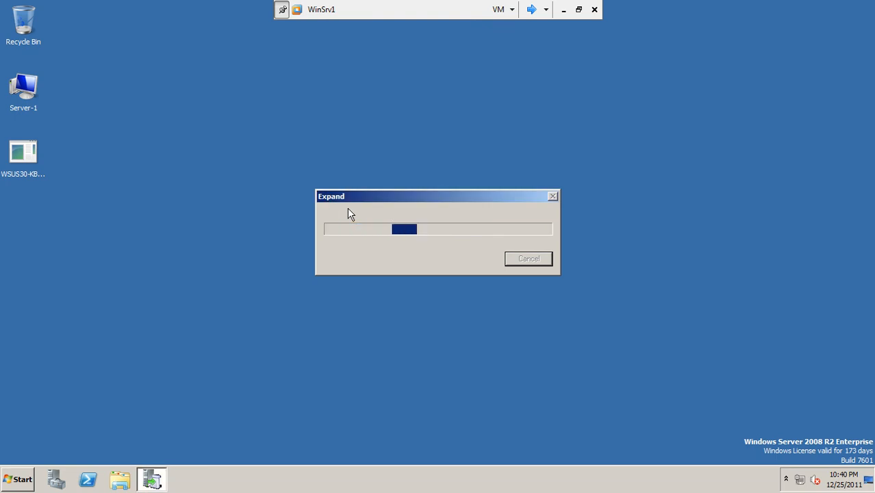
left_click(532, 9)
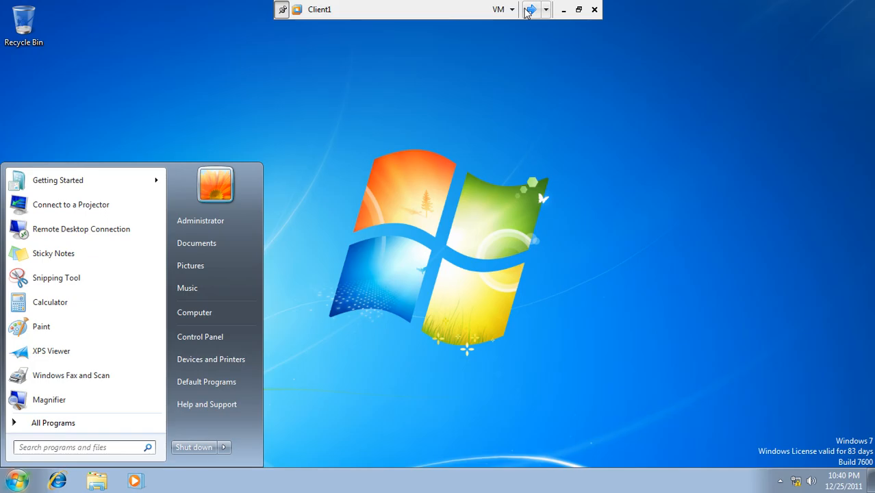
Go to Control Panel > System and Security > Windows Update on Client1 and check for updates
left_click(209, 336)
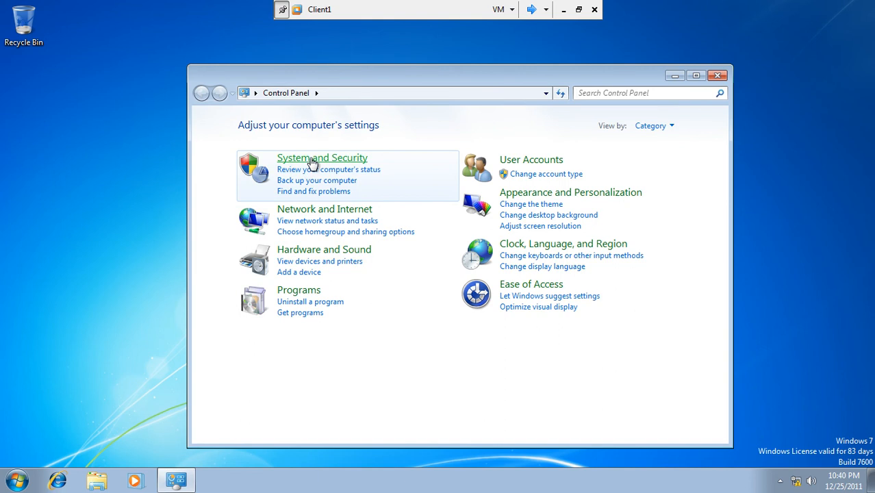
left_click(310, 159)
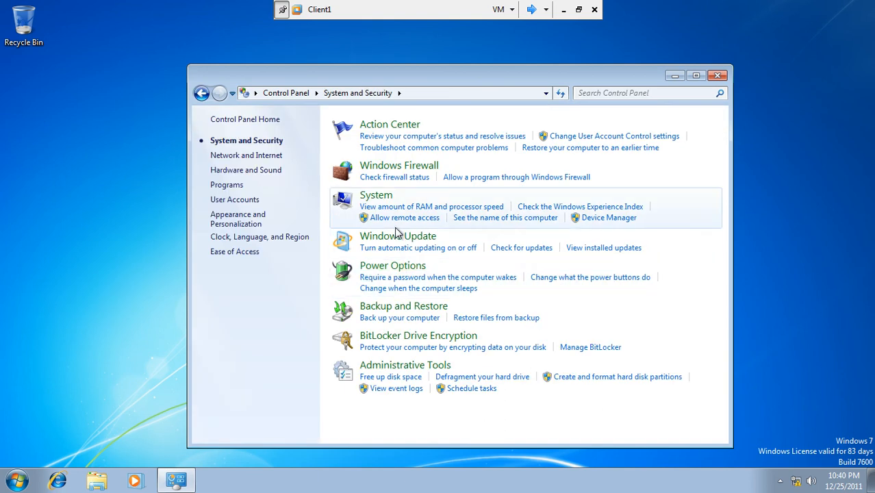
left_click(397, 236)
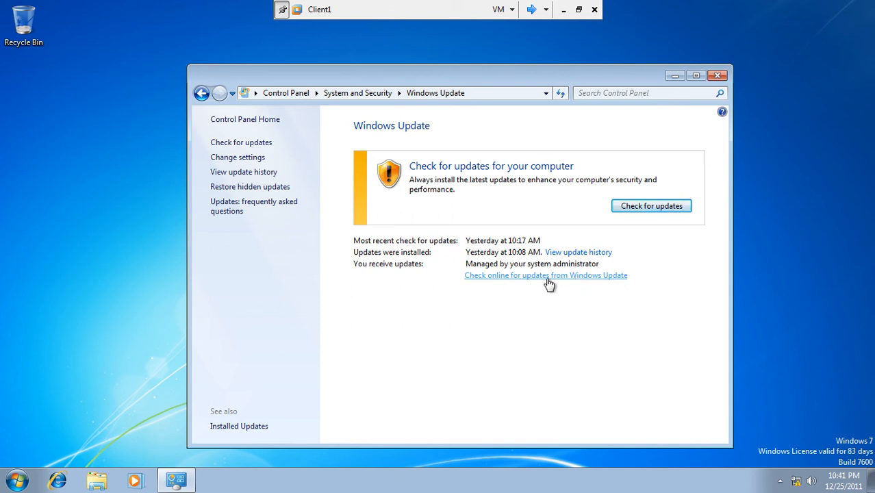
left_click(643, 209)
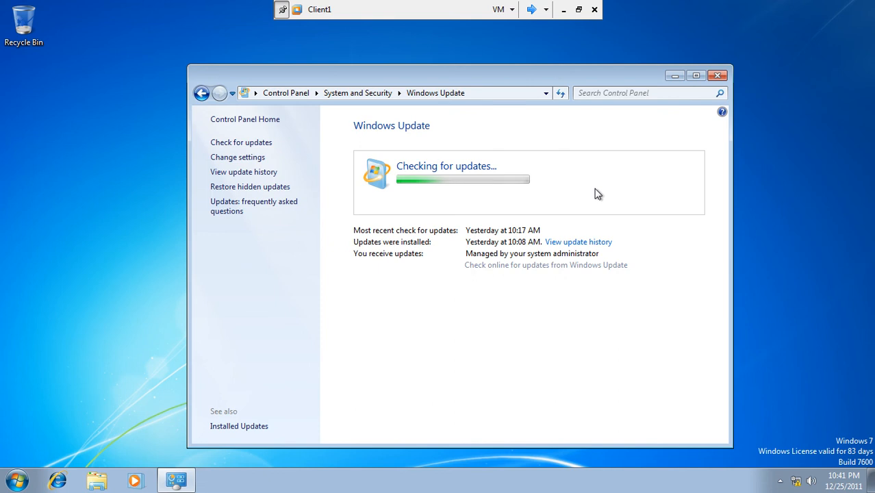
Browse Client1's update history entries KB2345886 and Windows Update Agent, then switch to WinSrv1
left_click(572, 243)
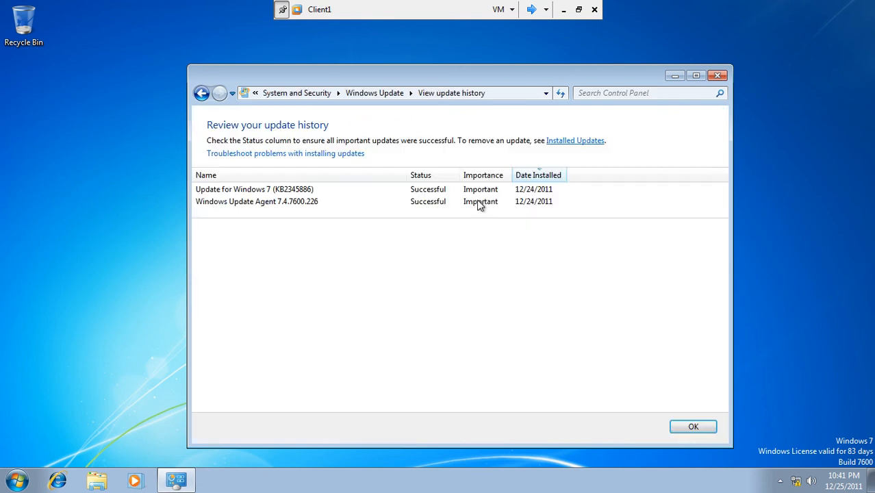
left_click(297, 193)
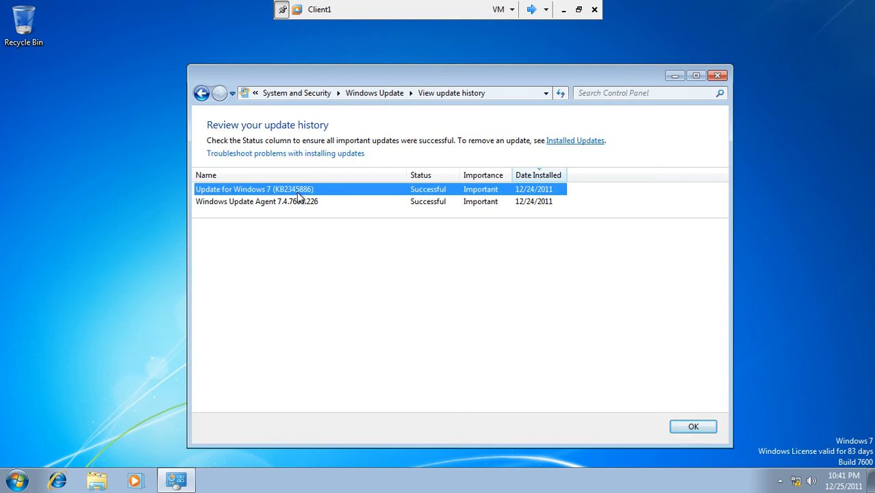
left_click(260, 207)
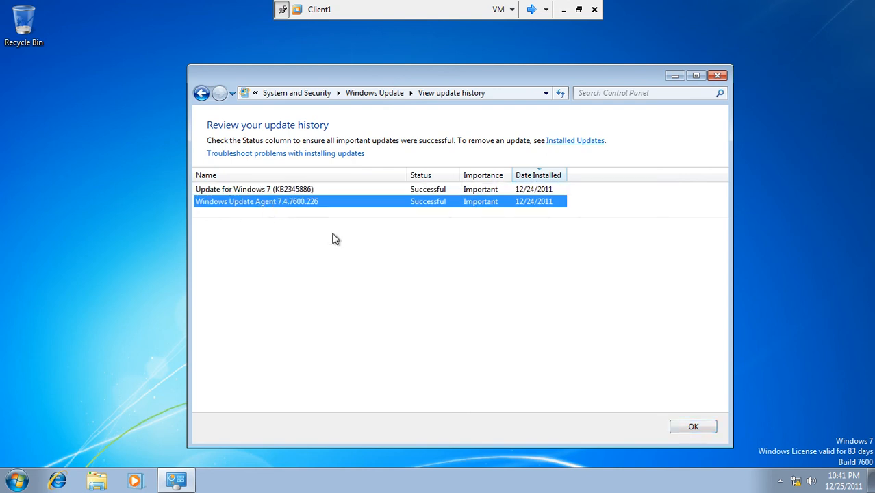
left_click(302, 191)
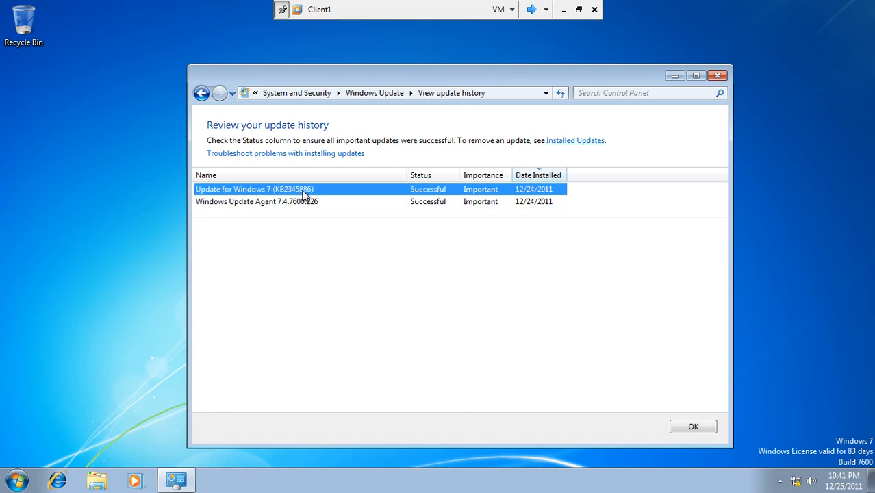
left_click(302, 205)
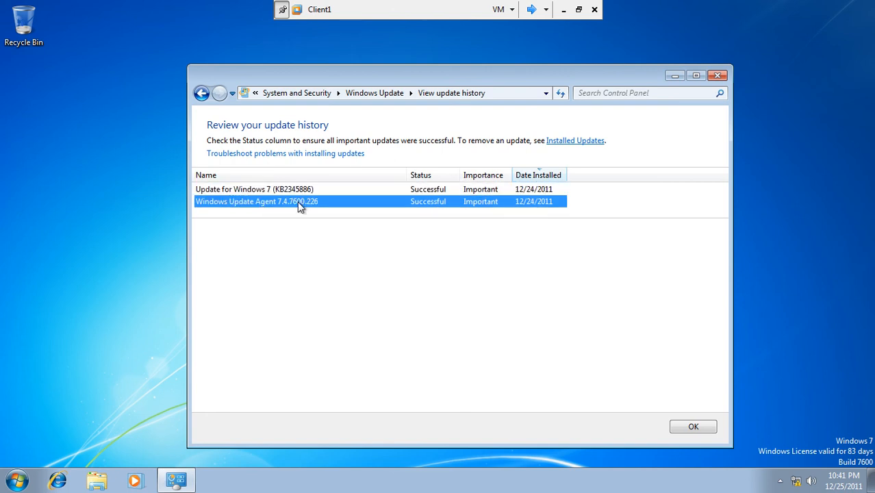
left_click(531, 9)
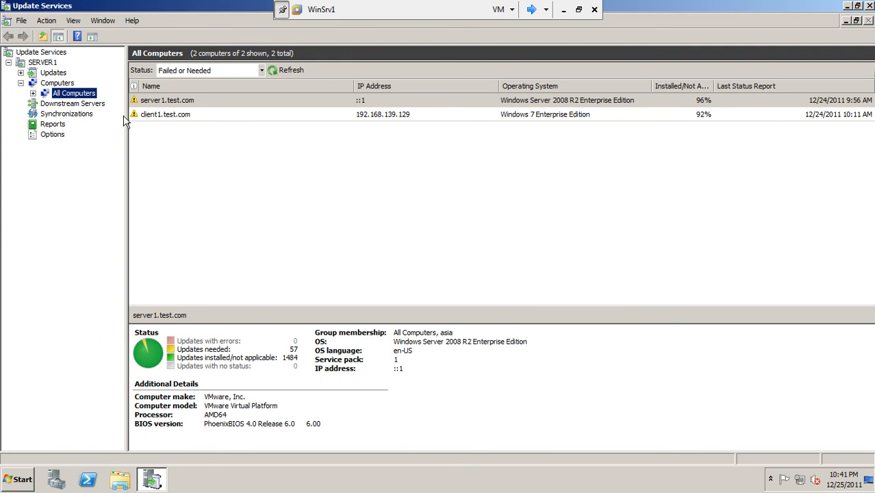
Expand All Computers and view the asia and Unassigned Computers groups
left_click(33, 93)
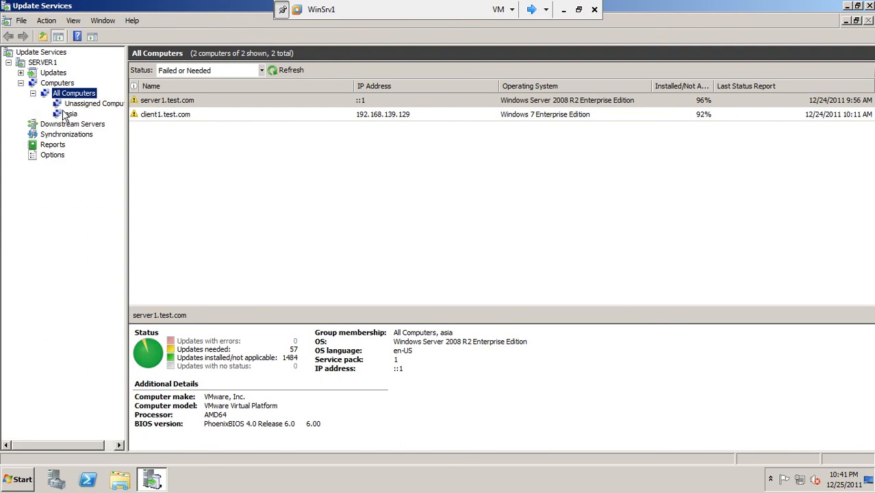
left_click(70, 114)
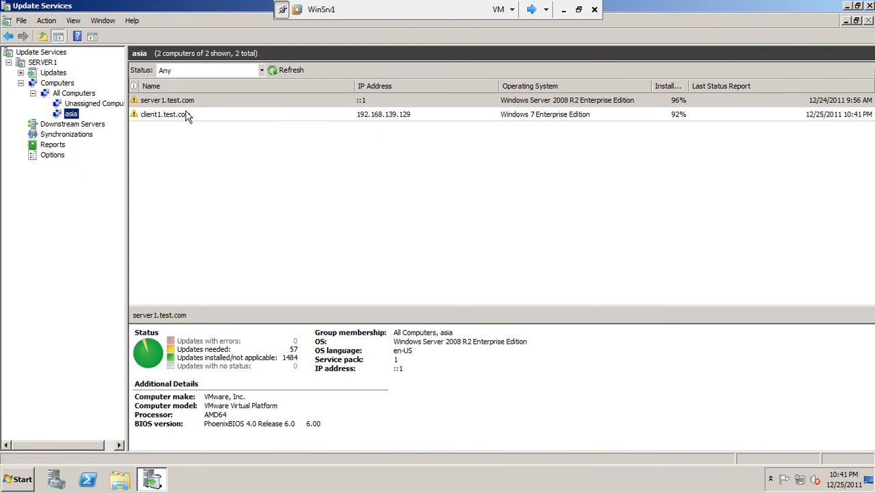
left_click(102, 105)
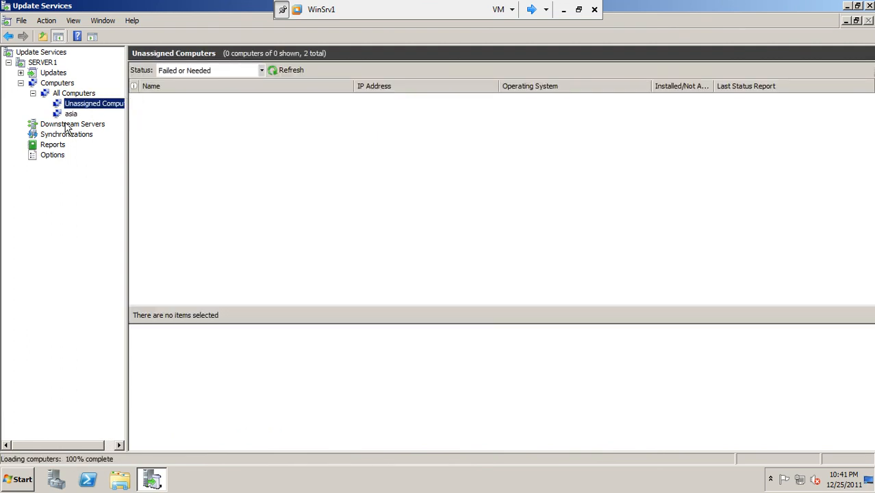
Review the Computers and Automatic Approvals options without changes, then close the Update Services console
left_click(50, 158)
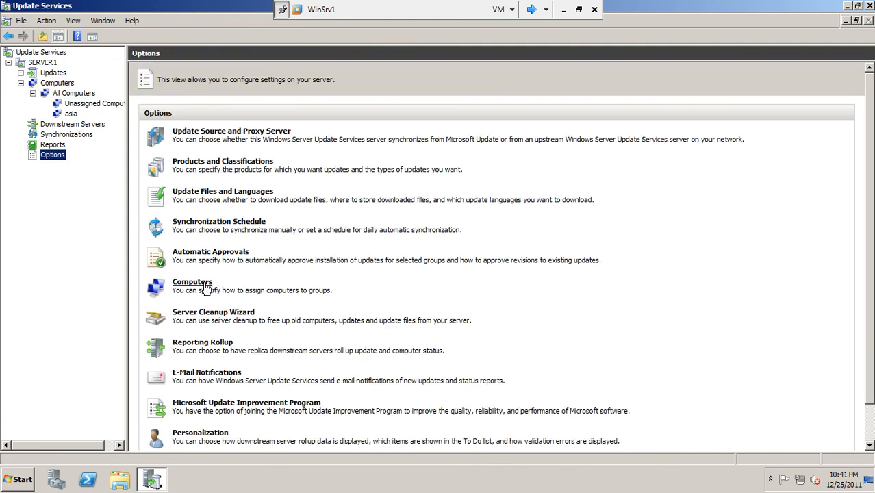
left_click(206, 286)
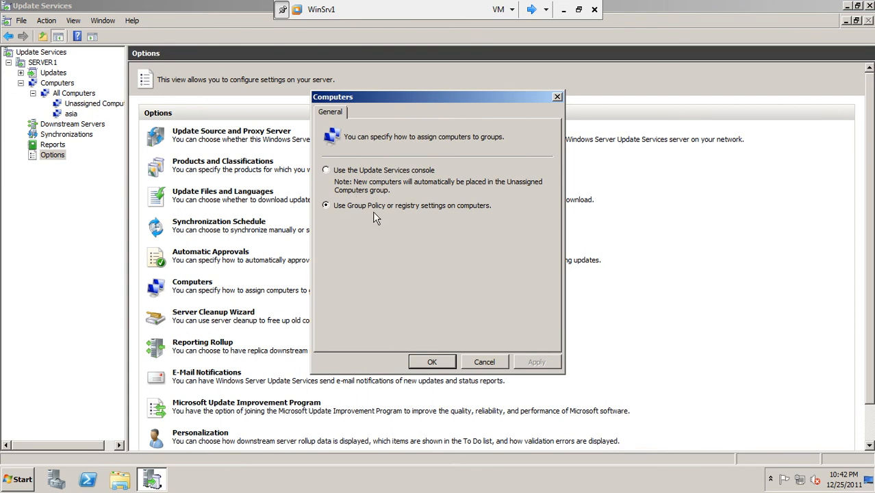
left_click(485, 363)
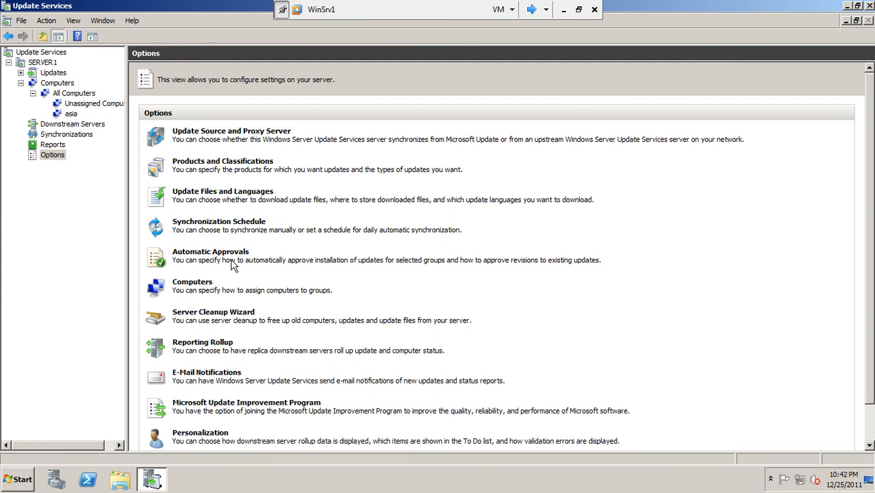
left_click(236, 258)
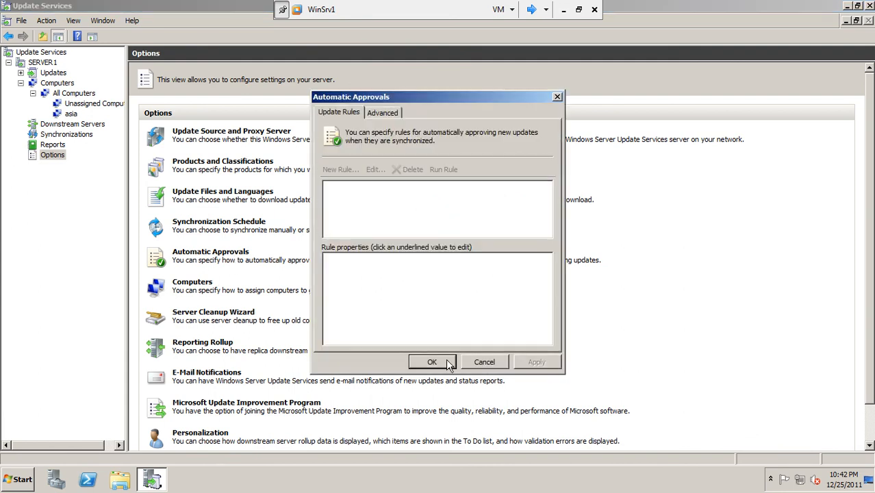
left_click(499, 363)
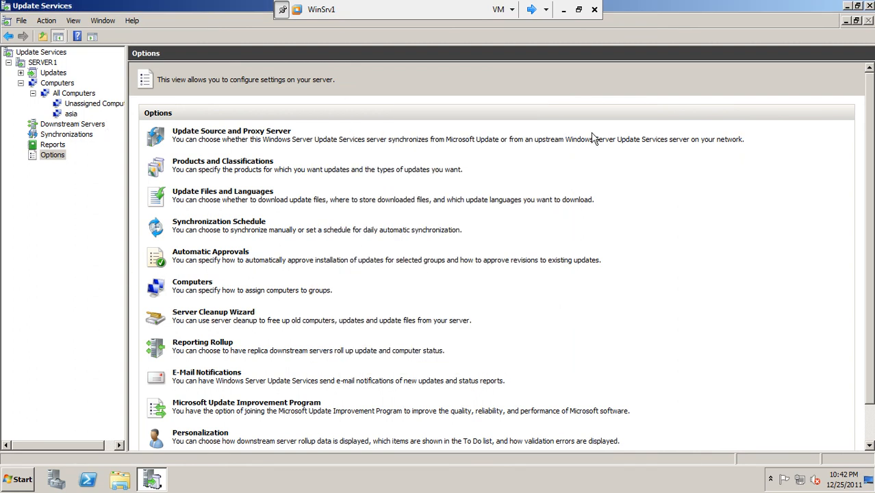
left_click(871, 6)
left_click(23, 478)
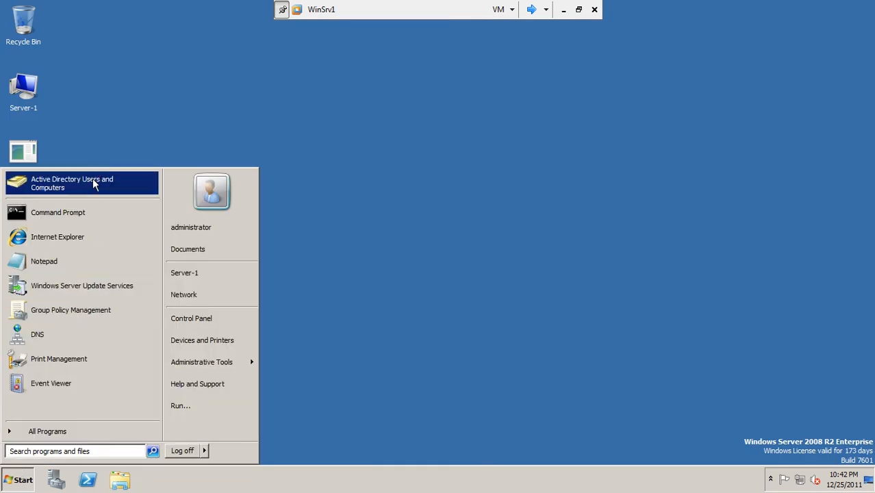
Launch Active Directory Users and Computers, then Group Policy Management from Administrative Tools, closing the directory tool
left_click(208, 363)
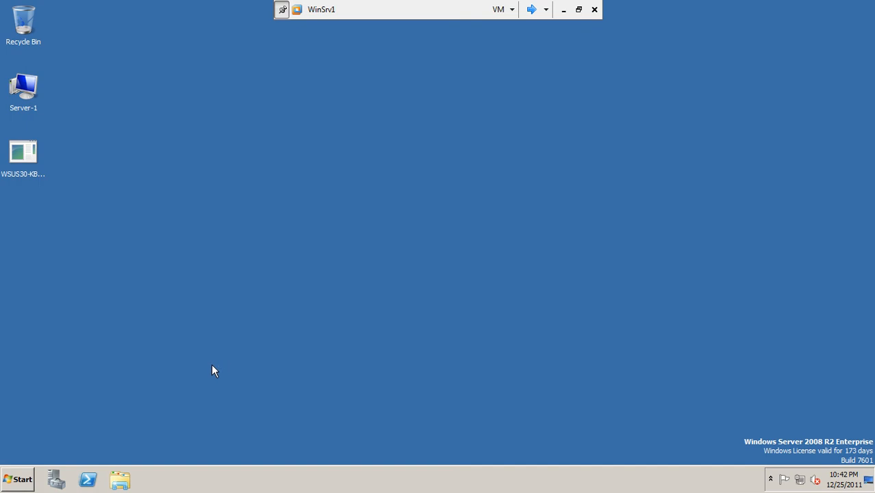
left_click(21, 474)
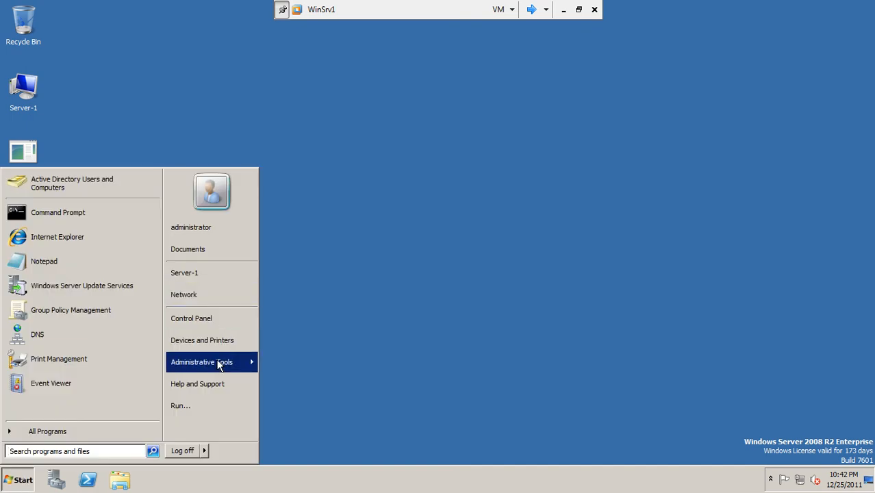
mouse_move(219, 366)
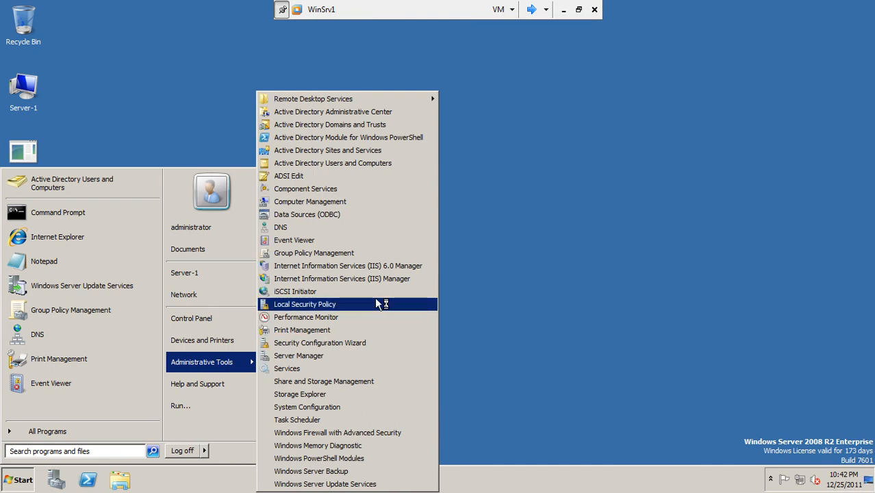
left_click(339, 254)
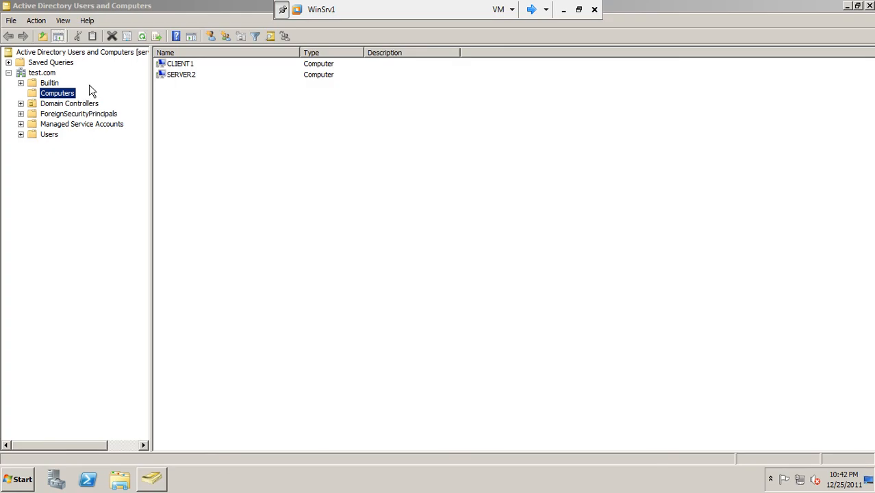
left_click(870, 6)
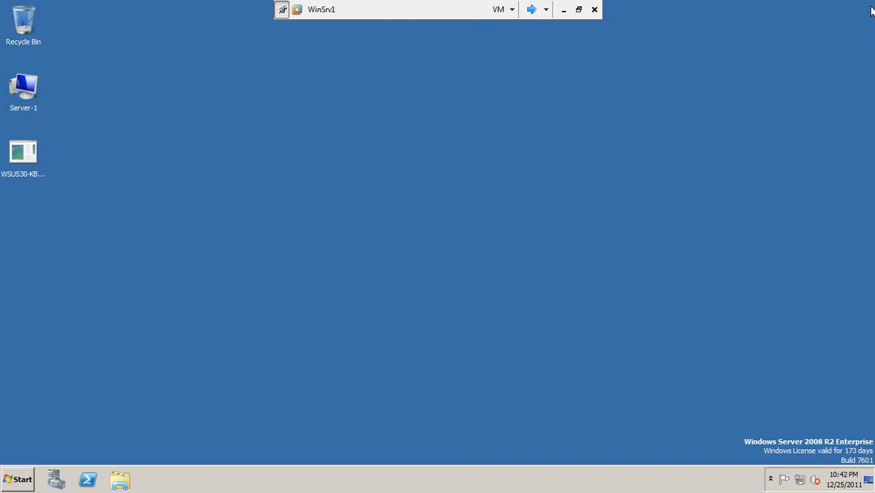
right_click(308, 204)
Edit Default Domain Policy and navigate to Administrative Templates > Windows Components > Windows Update
left_click(326, 229)
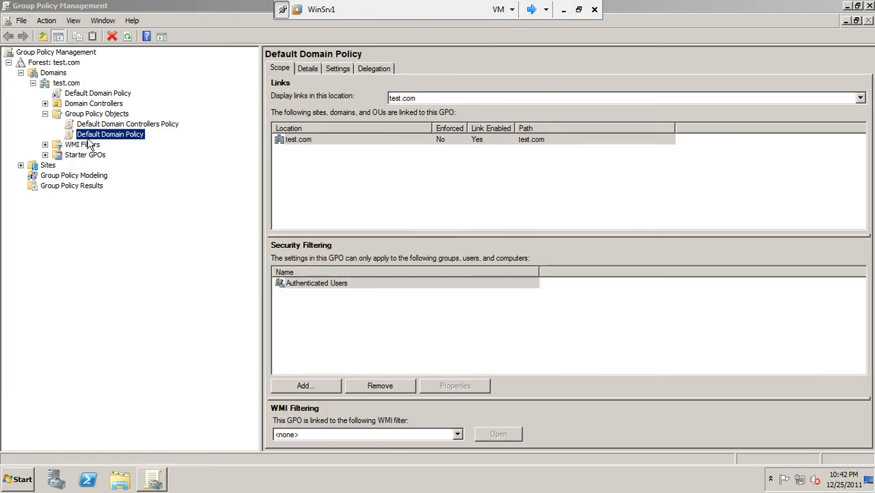
right_click(89, 136)
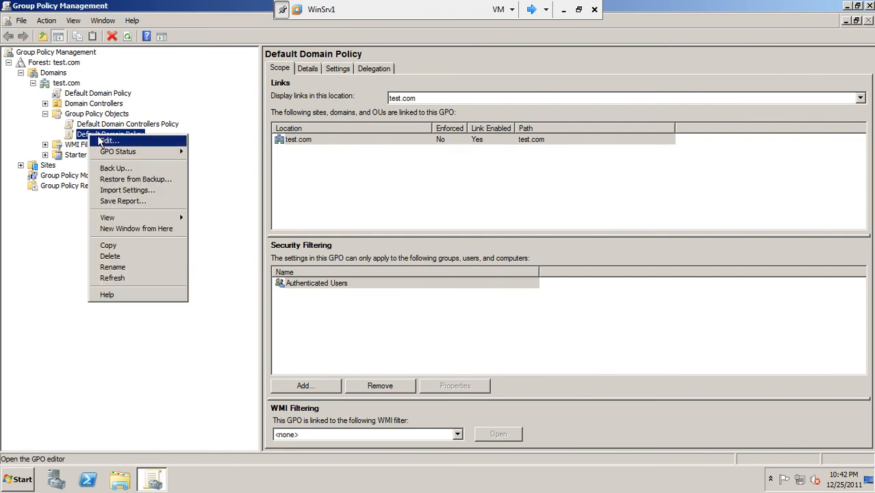
left_click(106, 140)
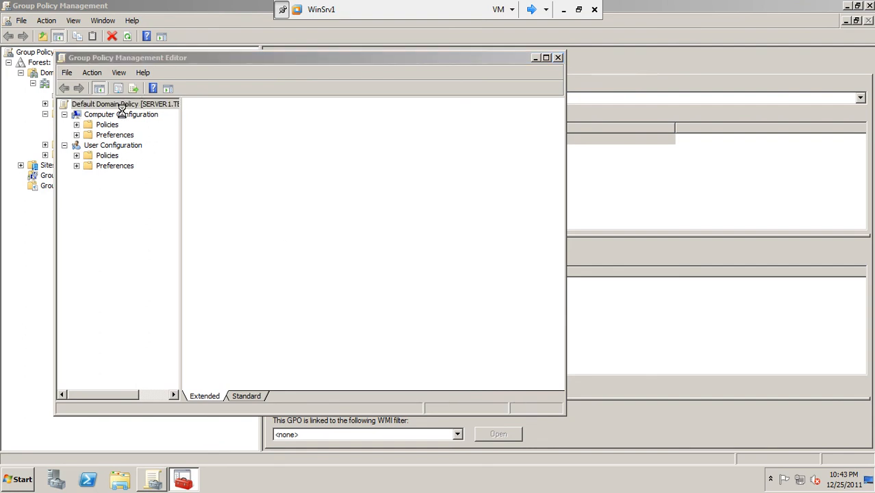
double_click(116, 135)
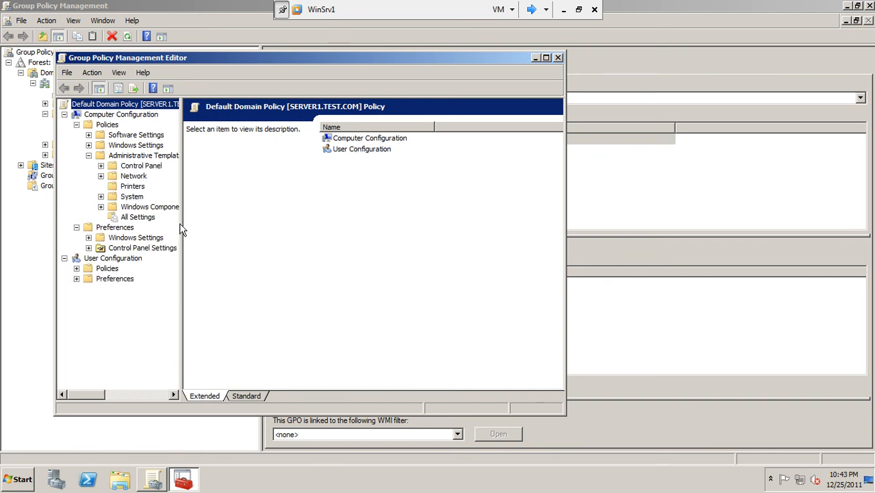
left_click_drag(185, 221, 308, 214)
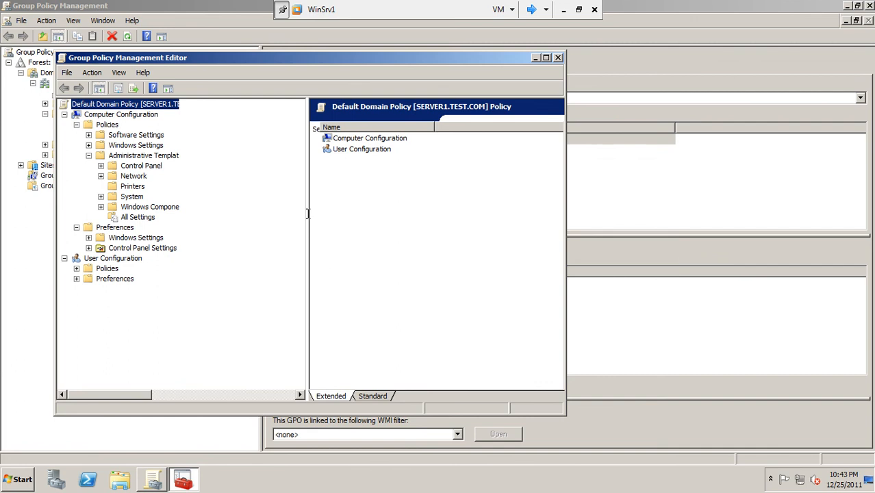
left_click(101, 207)
left_click_drag(302, 235, 296, 373)
left_click(166, 311)
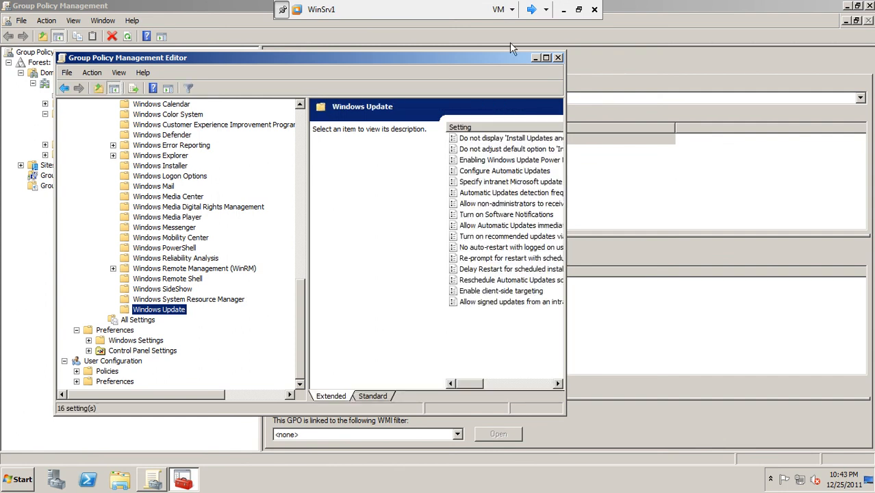
Maximize the editor and review the intranet update service location policy, closing it unchanged
left_click(545, 58)
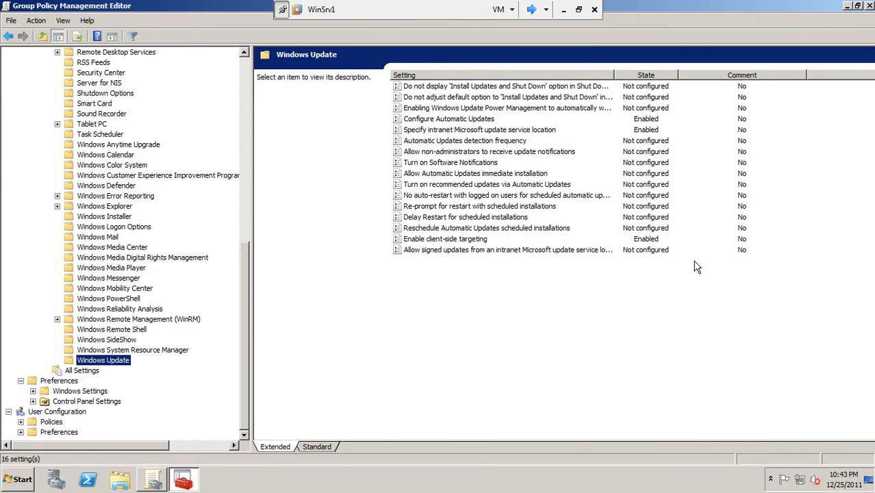
left_click(469, 120)
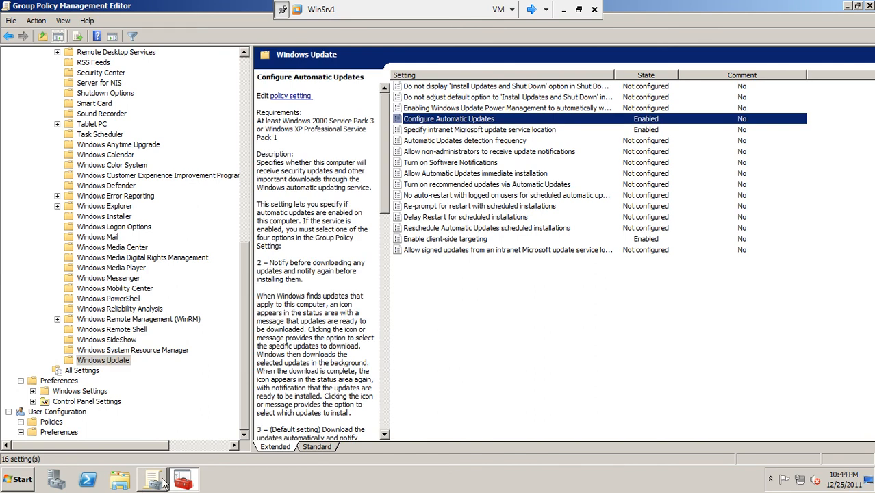
left_click(536, 130)
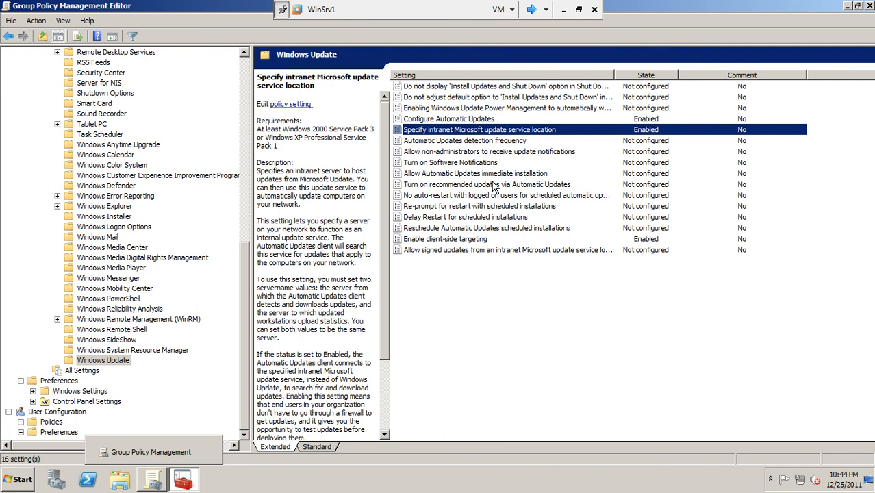
key("Return")
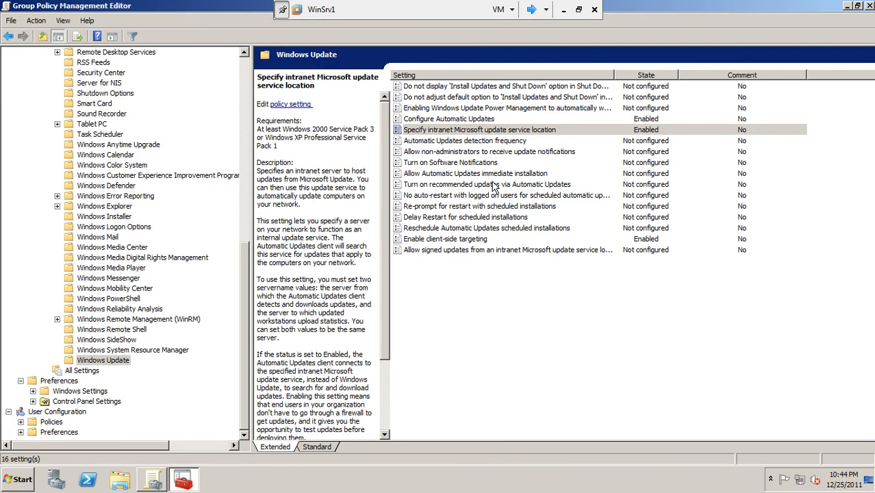
left_click(190, 482)
left_click(184, 483)
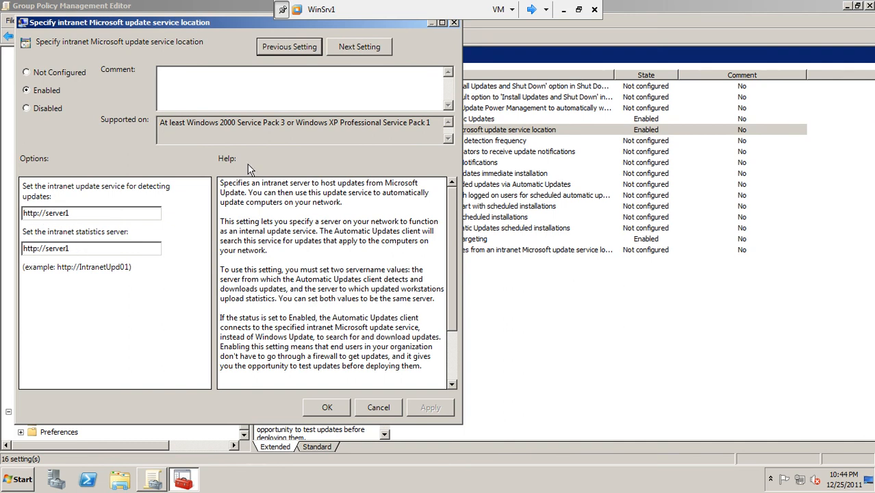
left_click(371, 413)
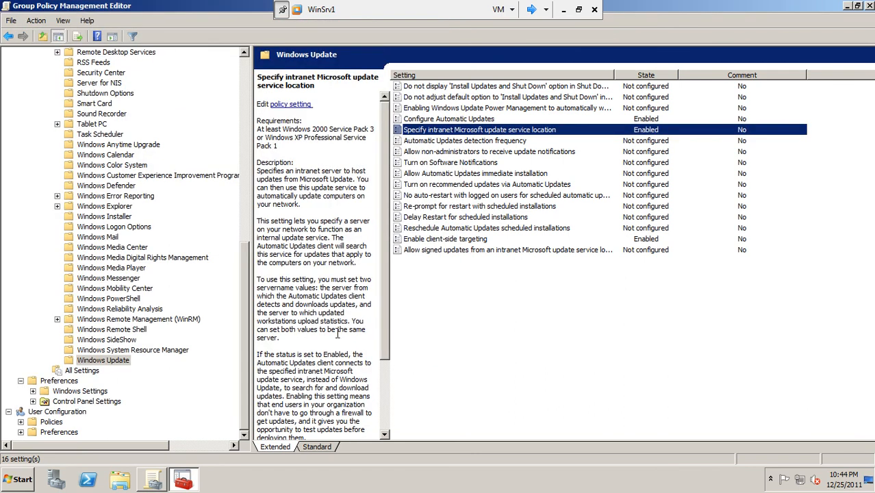
Inspect the client-side targeting policy with target group asia, then cancel it
double_click(451, 238)
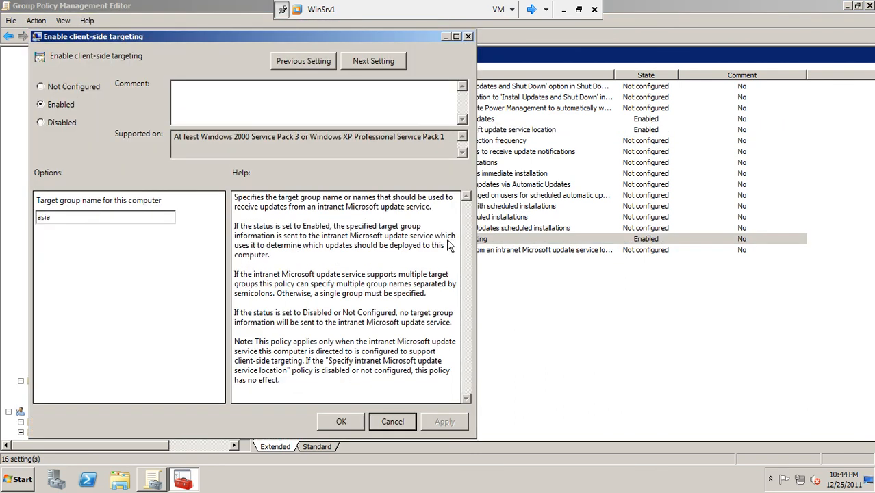
left_click(73, 218)
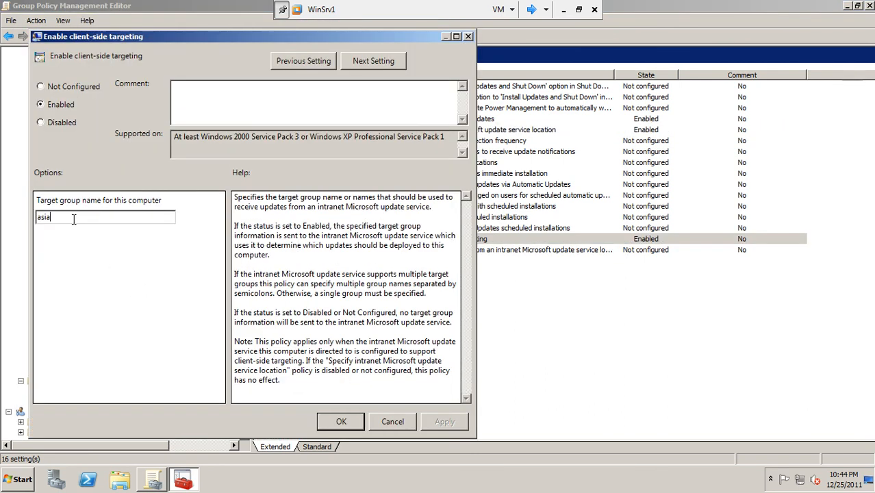
left_click(397, 419)
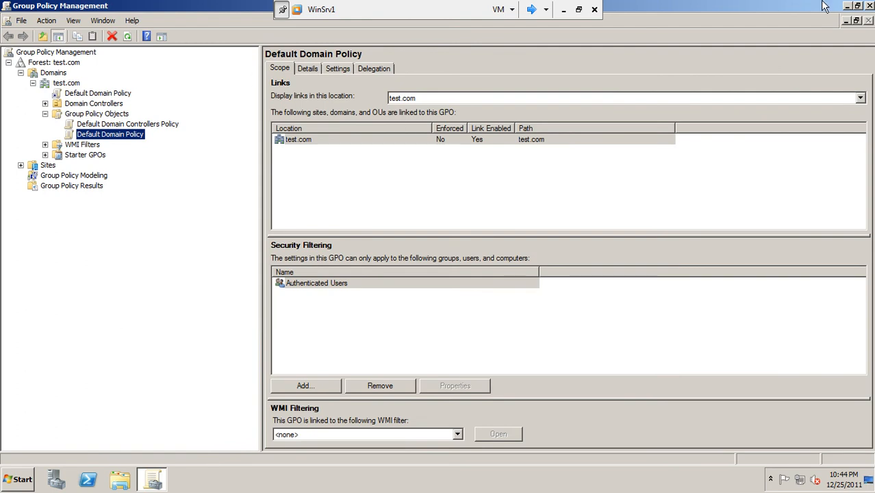
Close Group Policy Management and shut down WinSrv1 with reason Hardware: Installation (Planned)
left_click(869, 6)
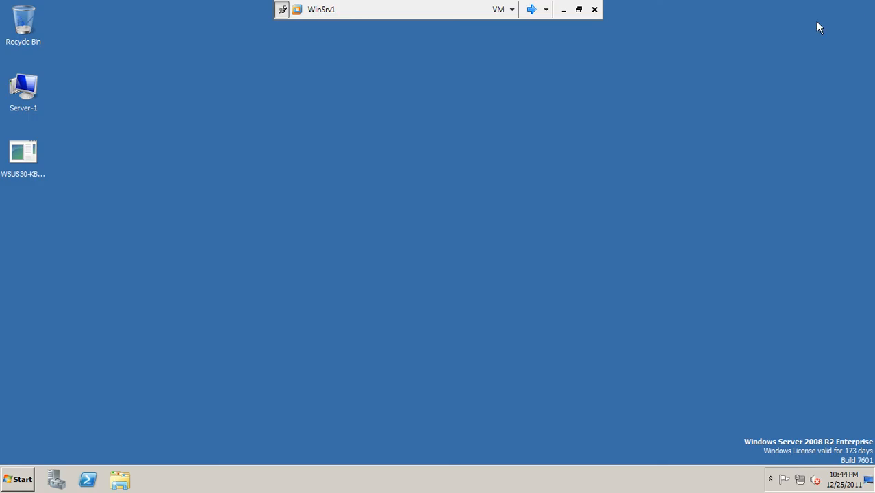
left_click(14, 482)
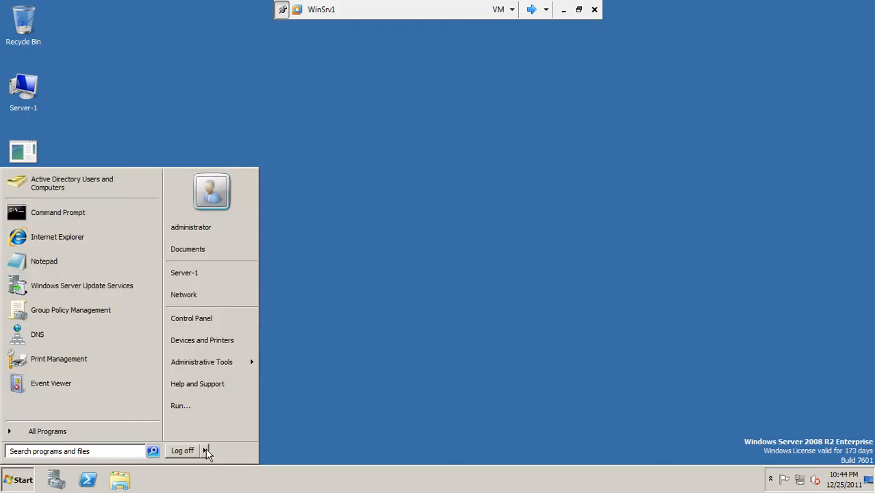
left_click(206, 447)
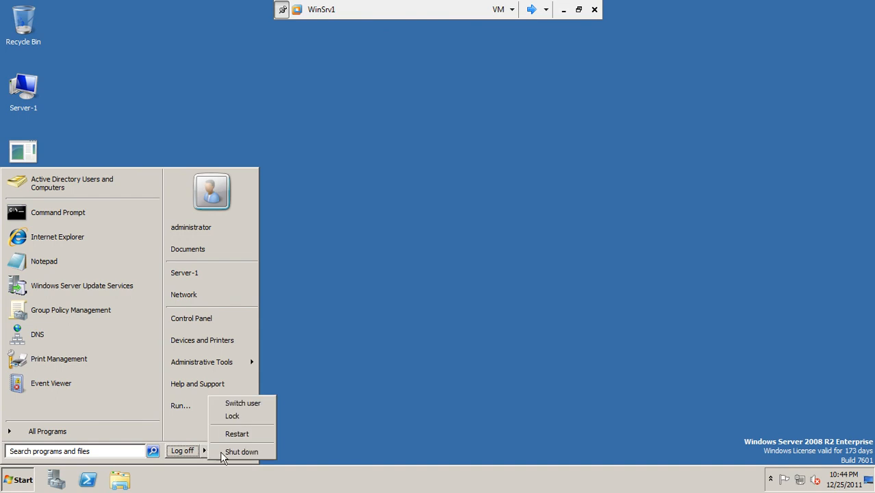
left_click(228, 450)
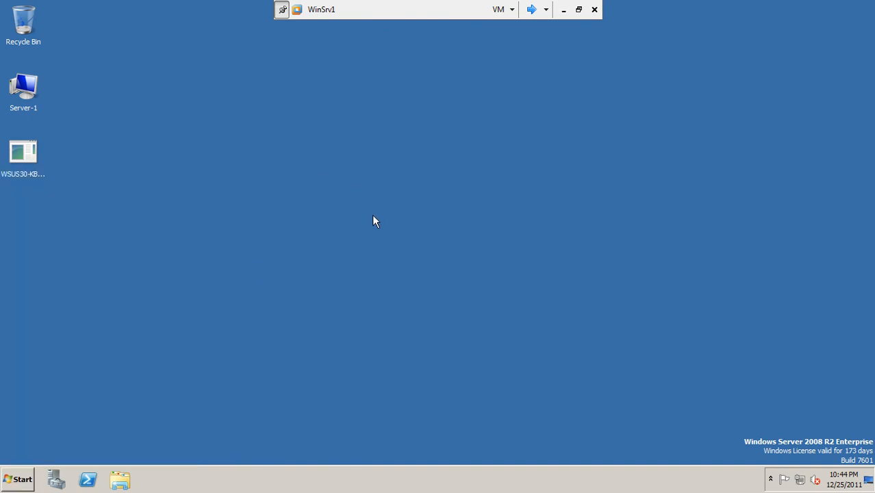
left_click(461, 204)
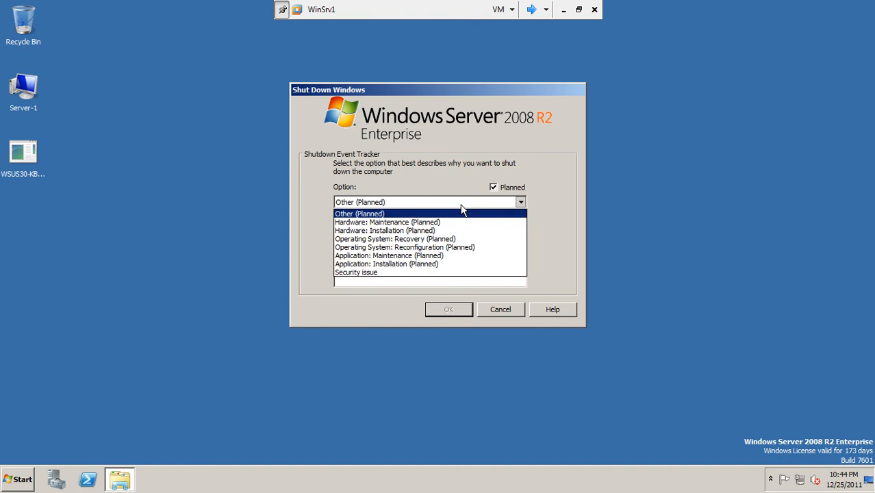
left_click(439, 230)
left_click(446, 312)
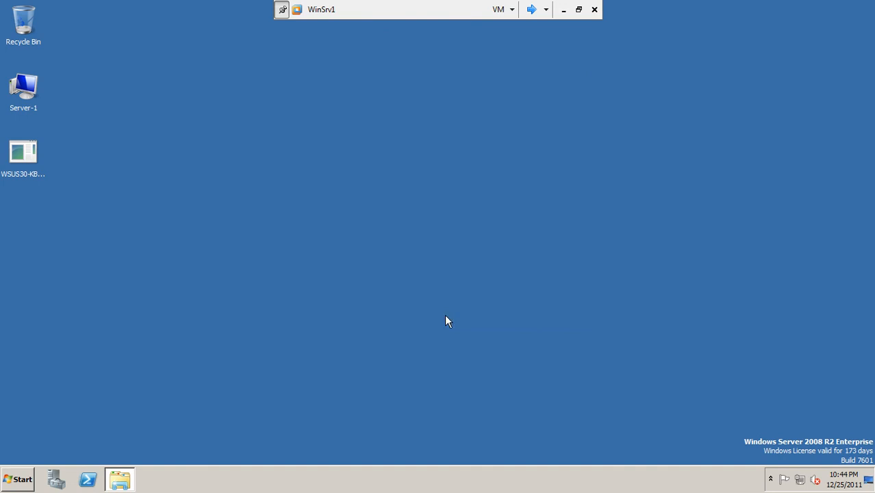
left_click(531, 11)
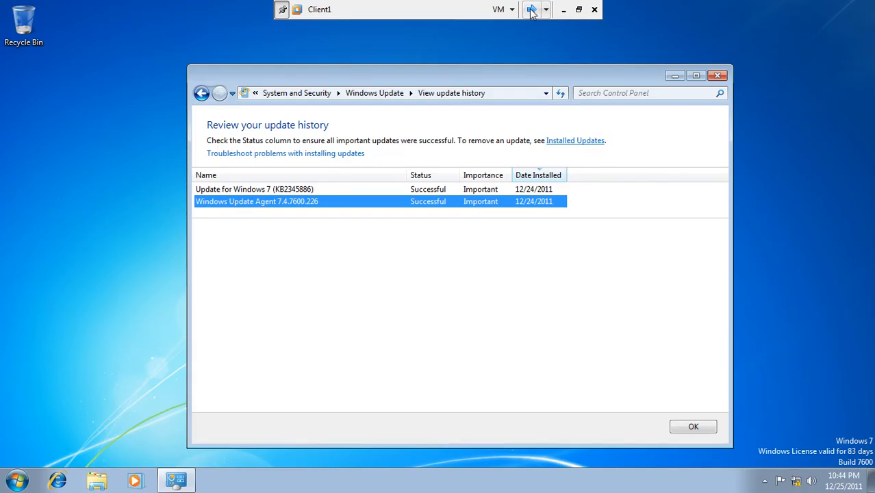
Close Client1's update history, shut Client1 down, and return to the windowed WinSrv1 view
left_click(718, 76)
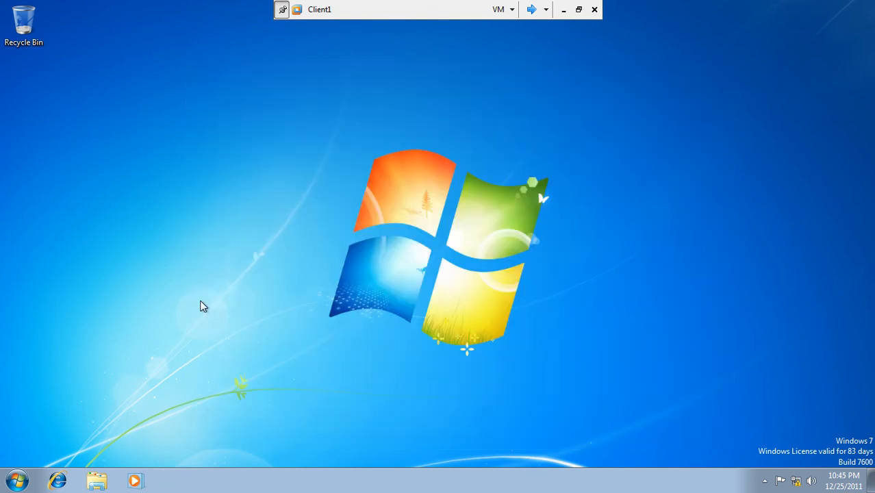
left_click(16, 481)
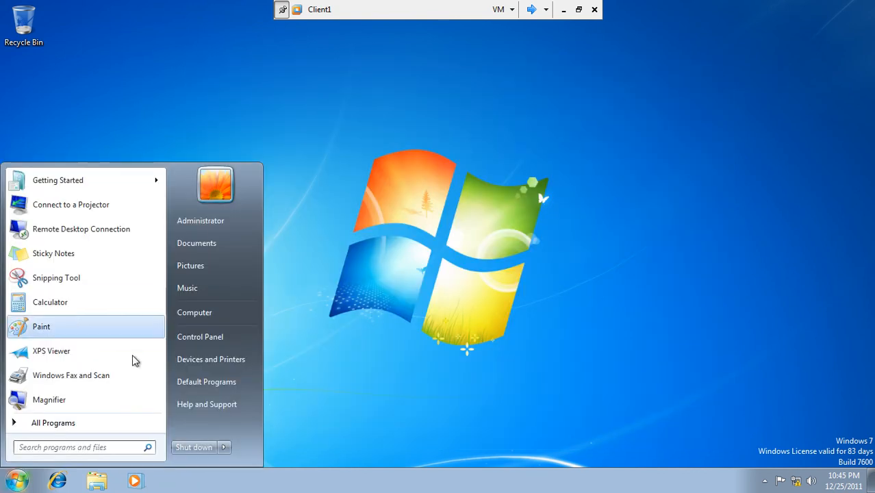
left_click(223, 447)
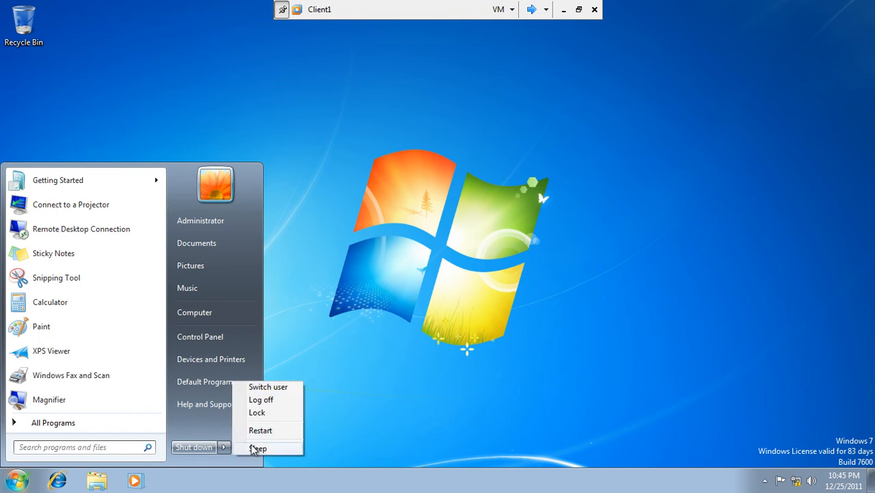
left_click(203, 448)
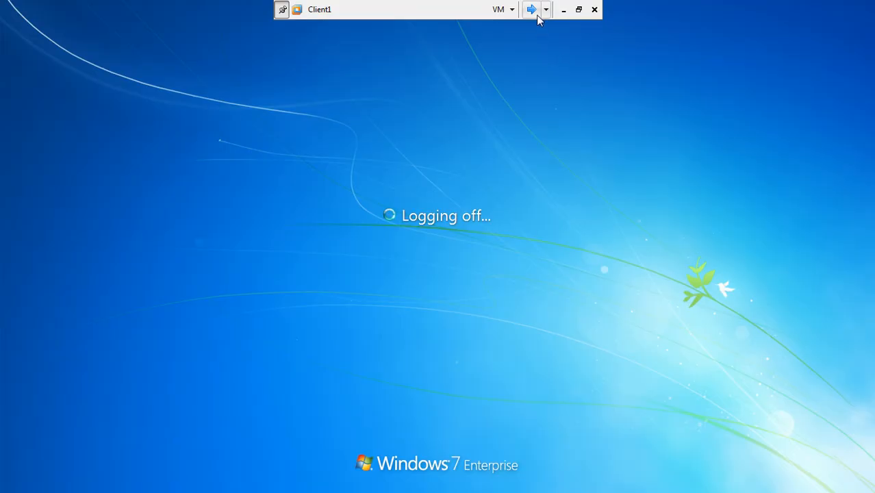
left_click(533, 11)
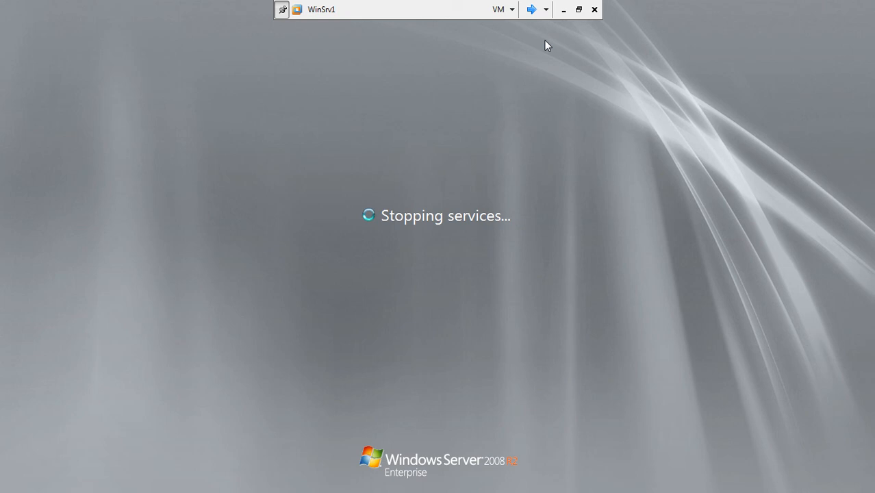
left_click(578, 9)
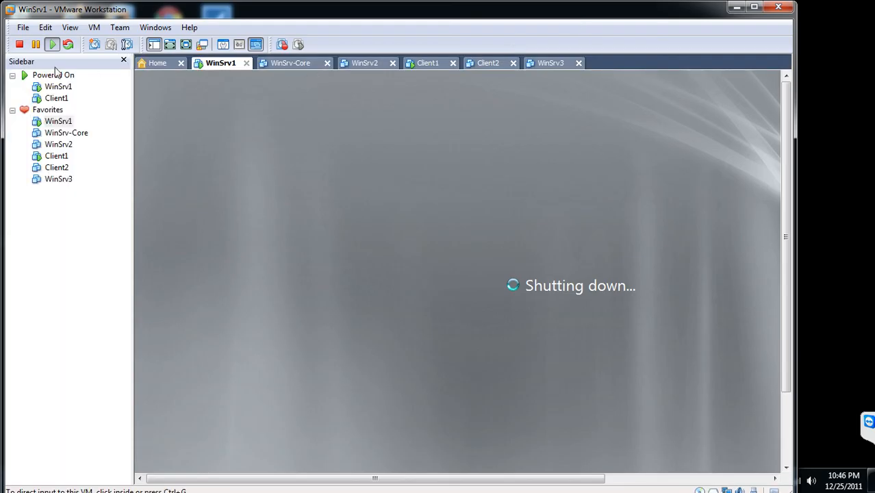
Stop and confirm Power Off for WinSrv1 and Client1, then close VMware Workstation
left_click(22, 43)
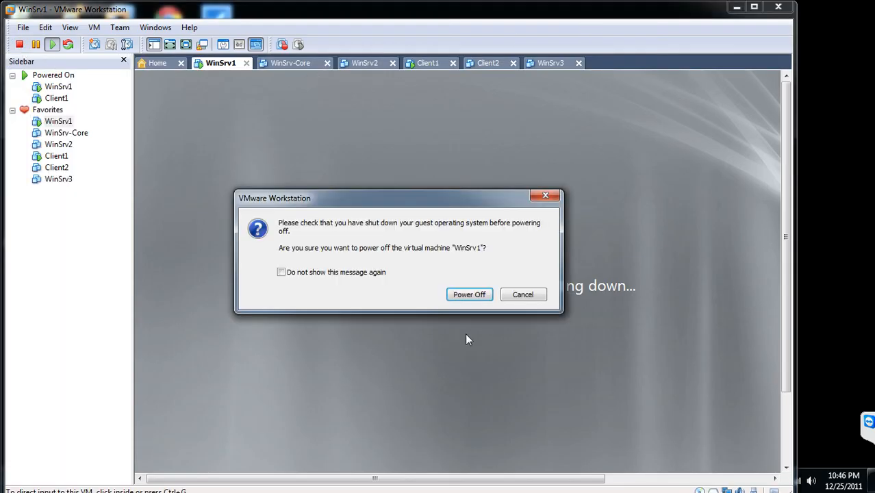
left_click(477, 294)
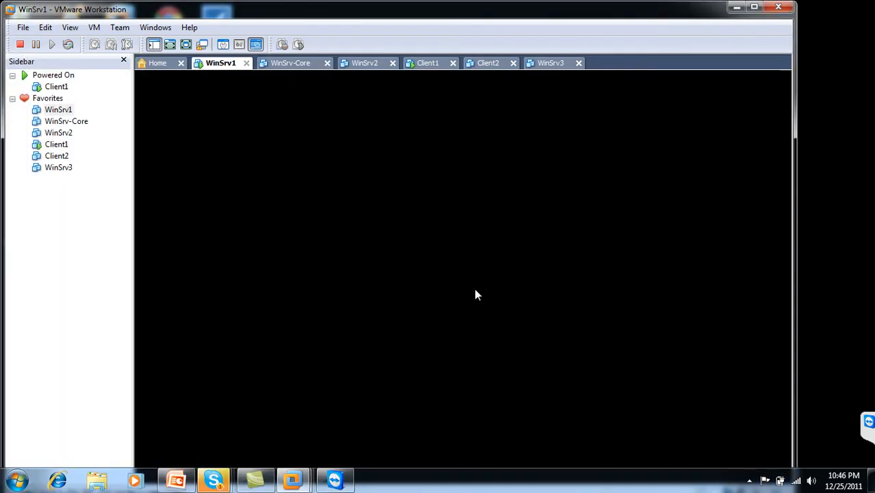
left_click(424, 65)
left_click(20, 45)
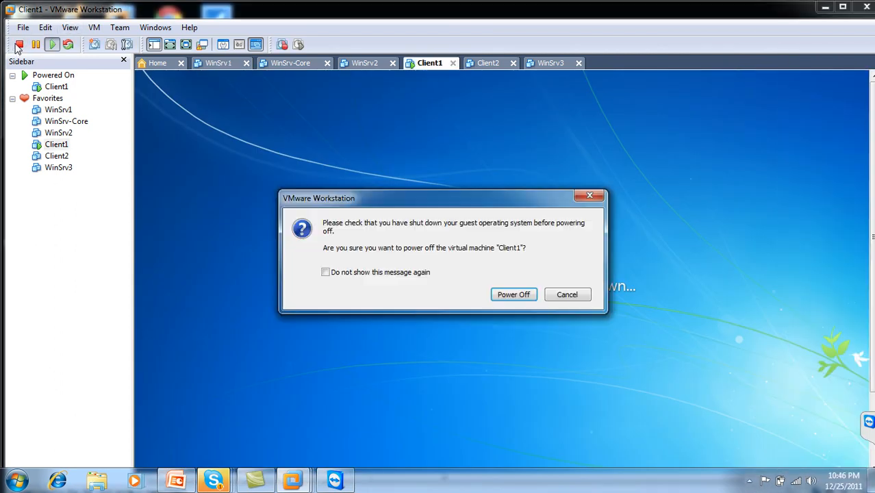
left_click(507, 293)
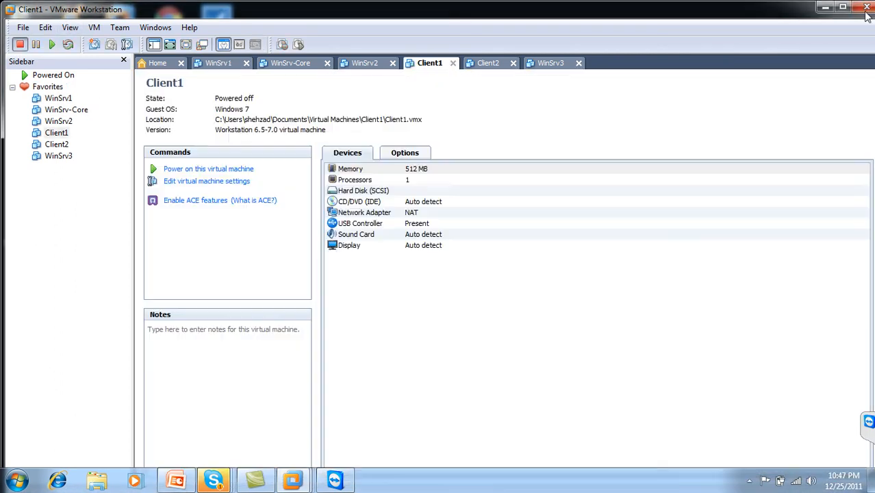
left_click(866, 8)
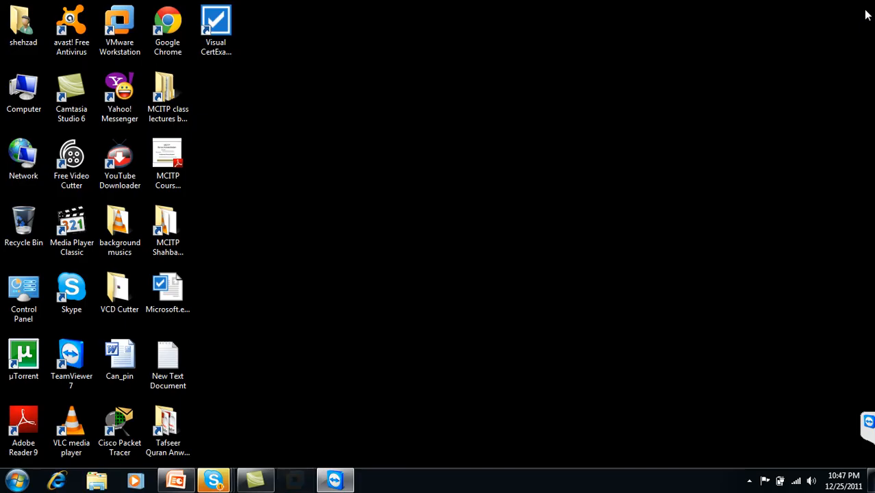
Close TeamViewer and the WSUS PowerPoint presentation, then open the Camtasia Recorder controls from the tray
left_click(294, 481)
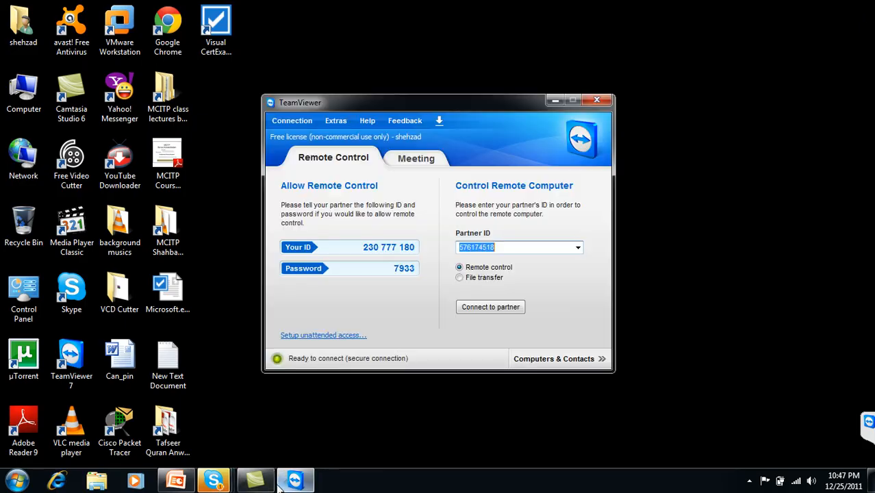
left_click(588, 94)
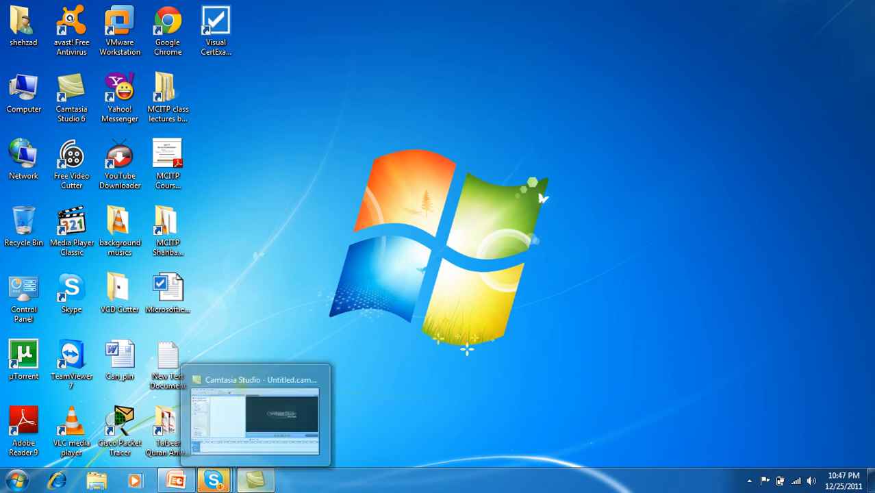
left_click(180, 482)
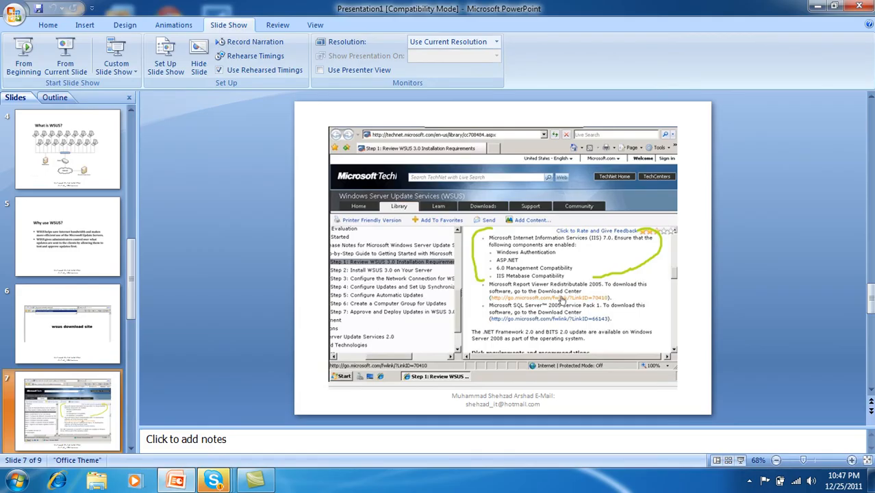
left_click(864, 5)
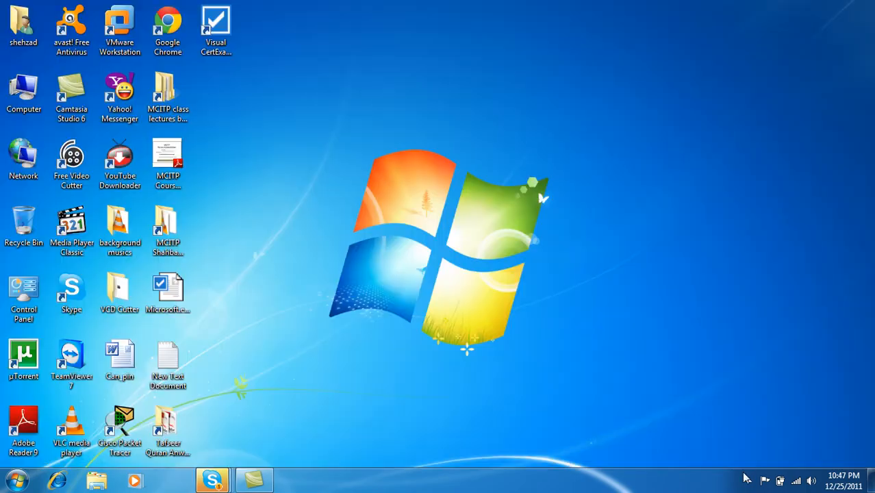
left_click(749, 481)
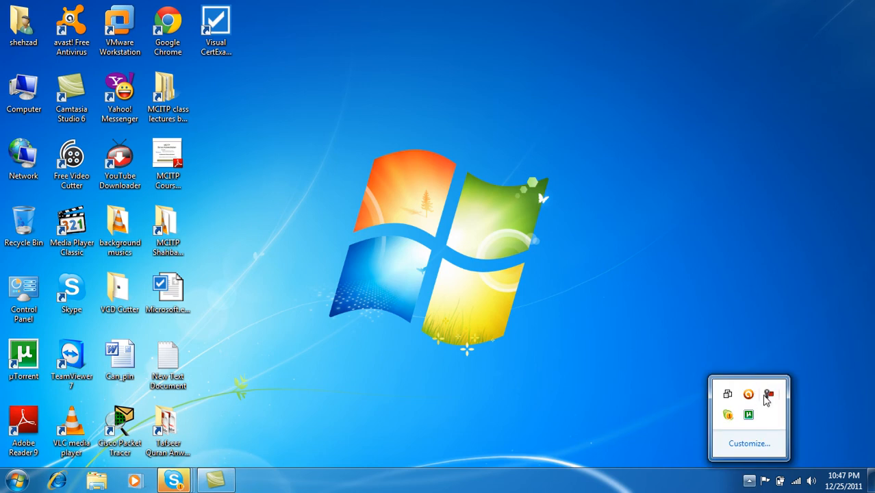
left_click(769, 394)
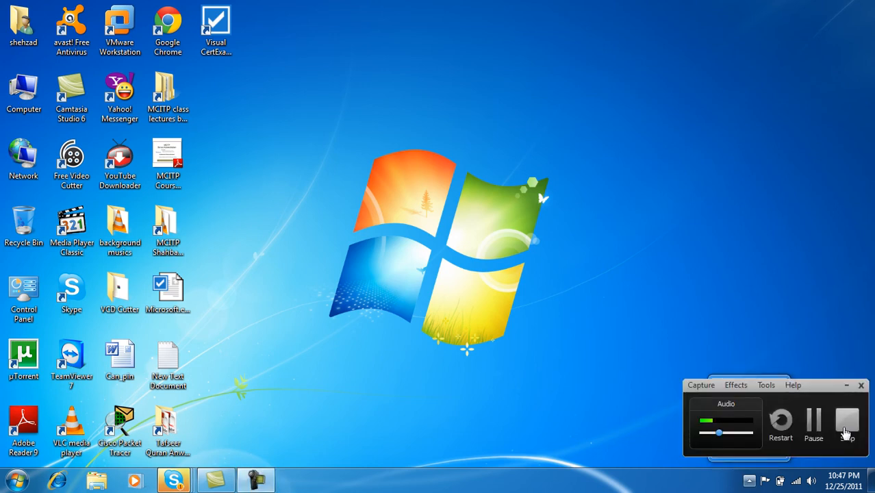